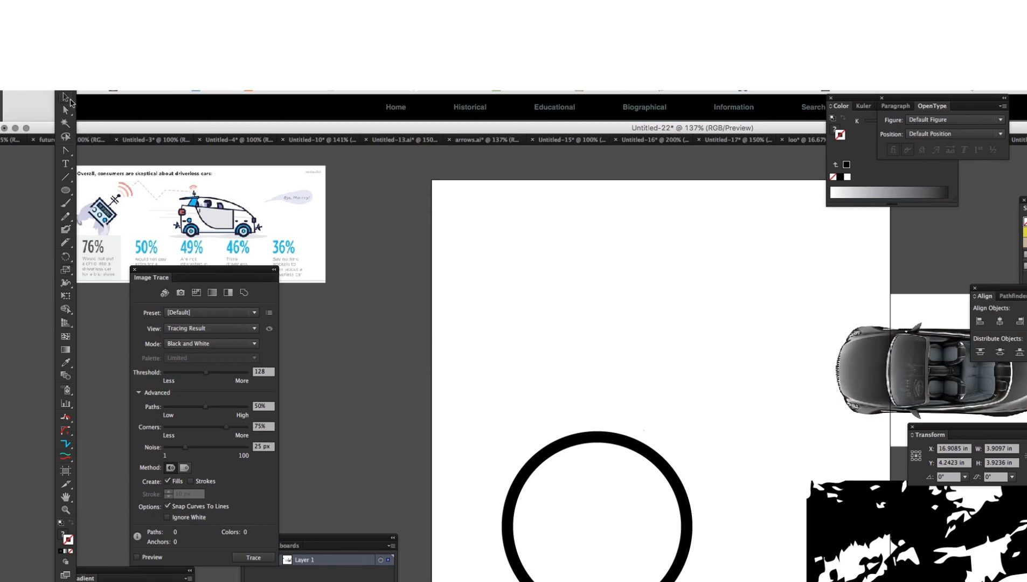
Step: Select both stacked circles and move them up and slightly to the right on the artboard
left_click_drag(462, 388, 628, 581)
left_click_drag(663, 533, 691, 341)
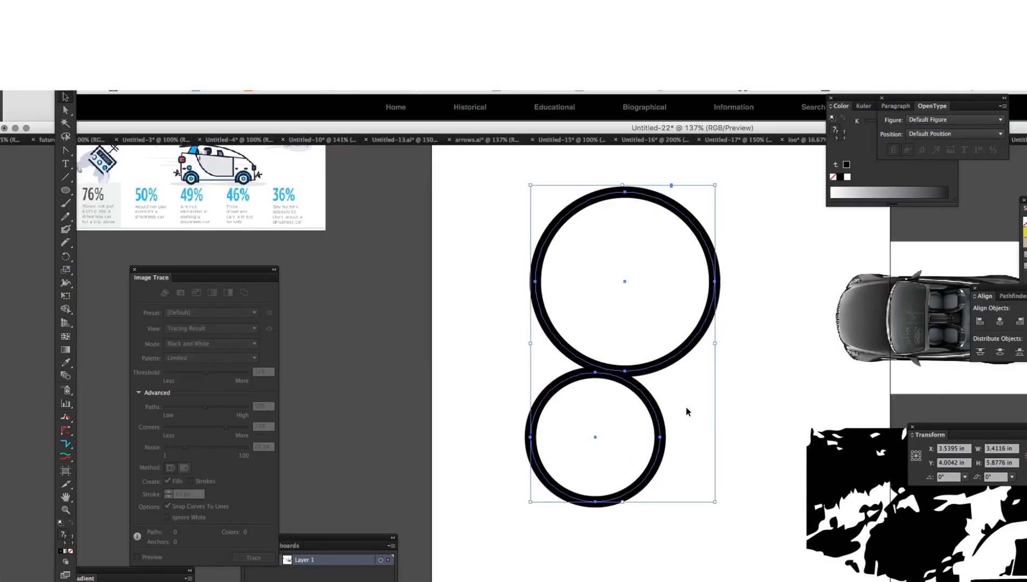
left_click(809, 407)
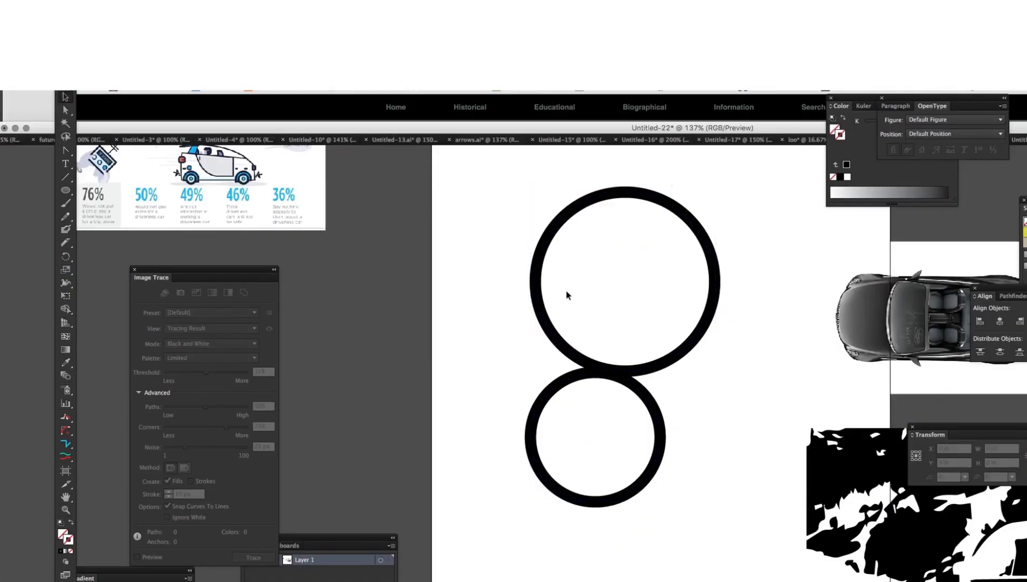
left_click_drag(378, 125, 346, 40)
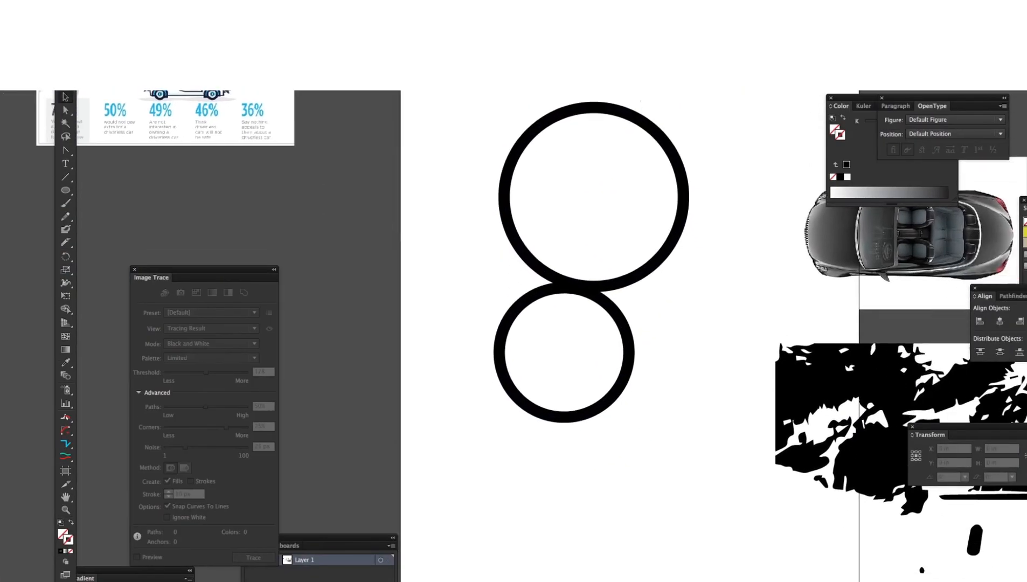
left_click_drag(444, 101, 607, 508)
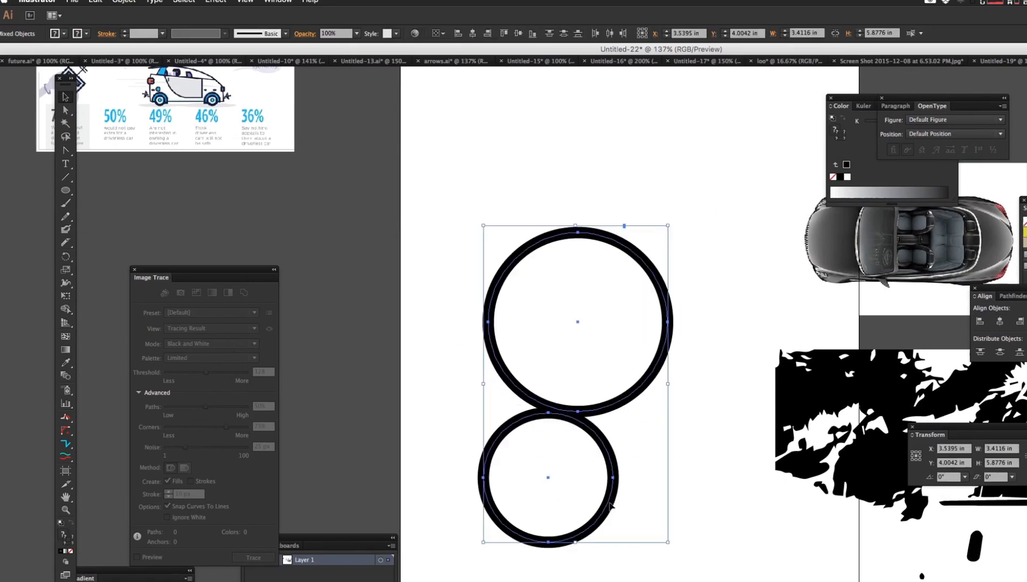
left_click(685, 480)
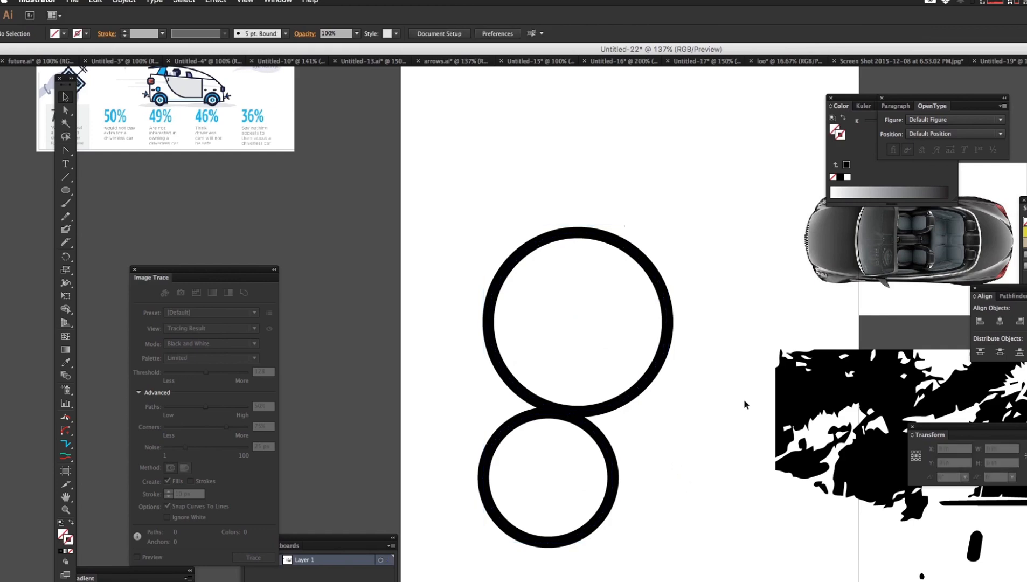
Step: Move the traced black-and-white car scene over the circles, and set it aside beyond the artboard's right edge
mouse_move(794, 397)
left_mouse_down()
mouse_move(735, 335)
mouse_move(701, 339)
mouse_move(551, 275)
left_mouse_up()
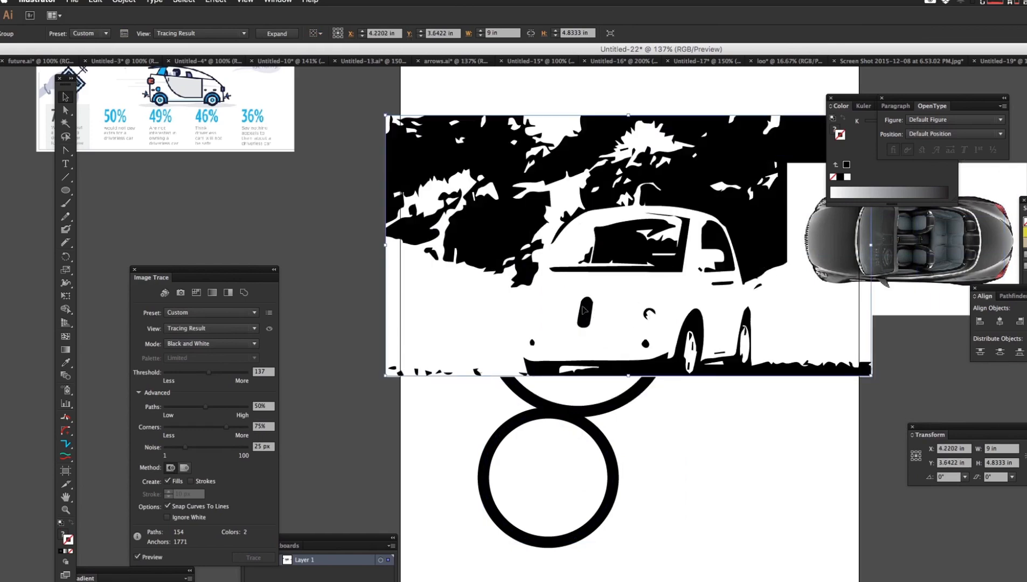
left_click_drag(582, 317, 595, 324)
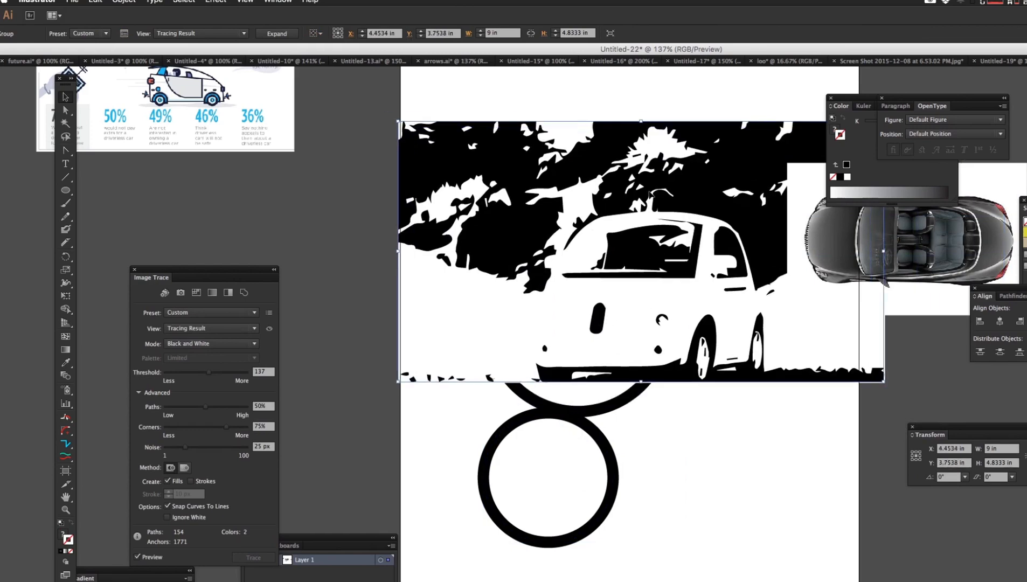
mouse_move(656, 341)
left_mouse_down()
mouse_move(800, 391)
mouse_move(1026, 561)
left_mouse_up()
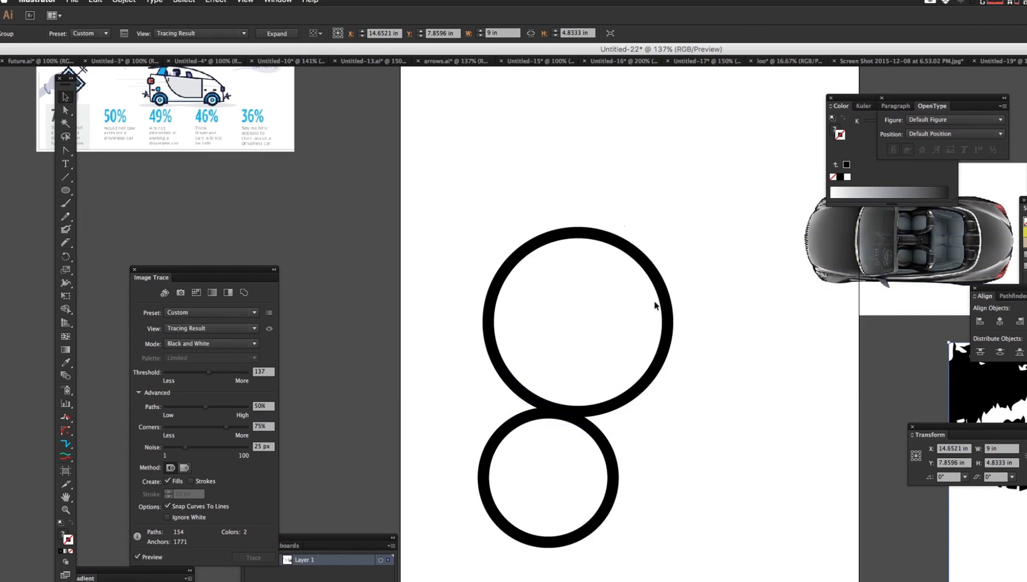
left_click(586, 239)
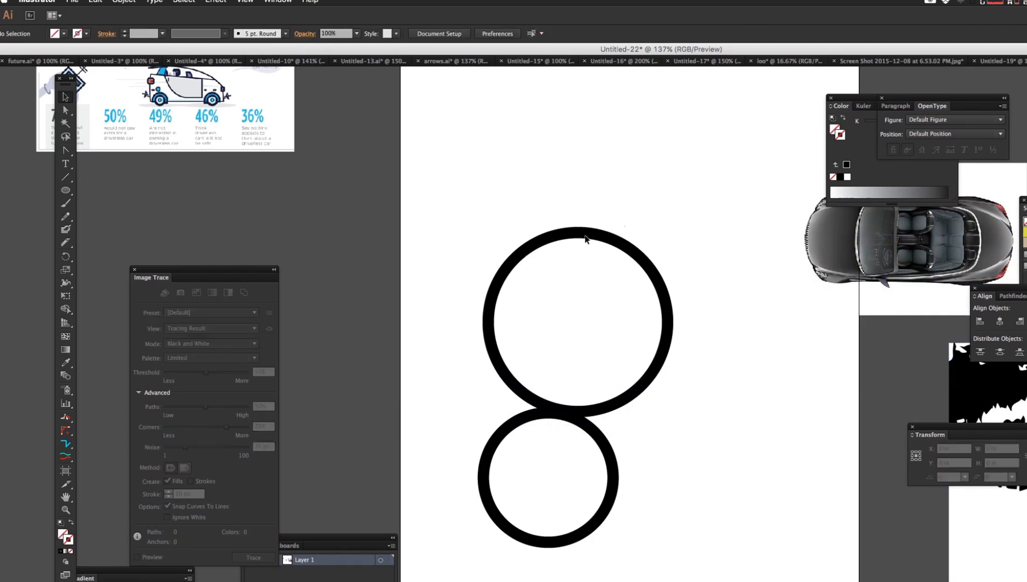
Step: Try to move the larger circle straight up, away from the smaller one
left_click(591, 236)
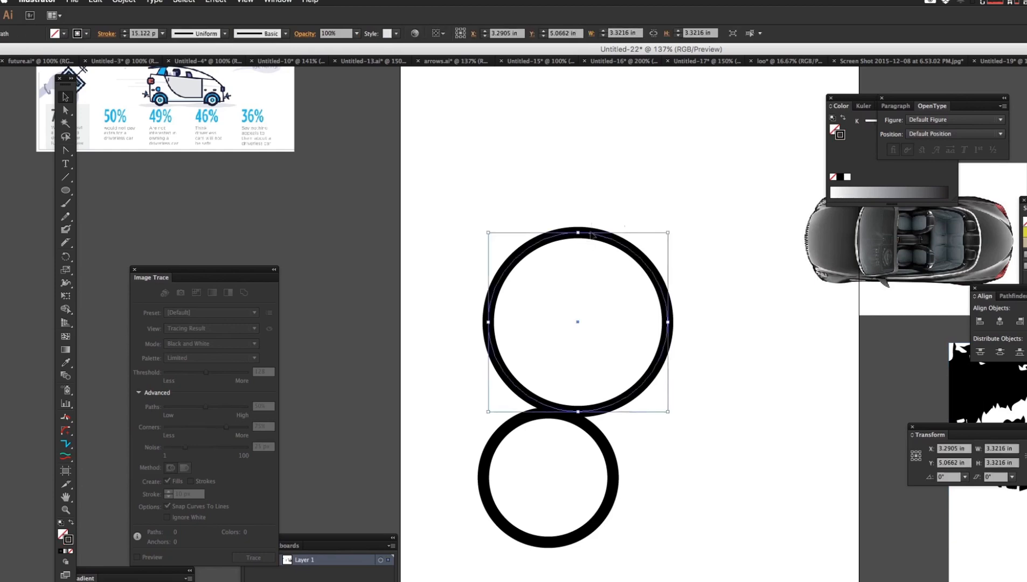
left_click_drag(590, 235, 589, 181)
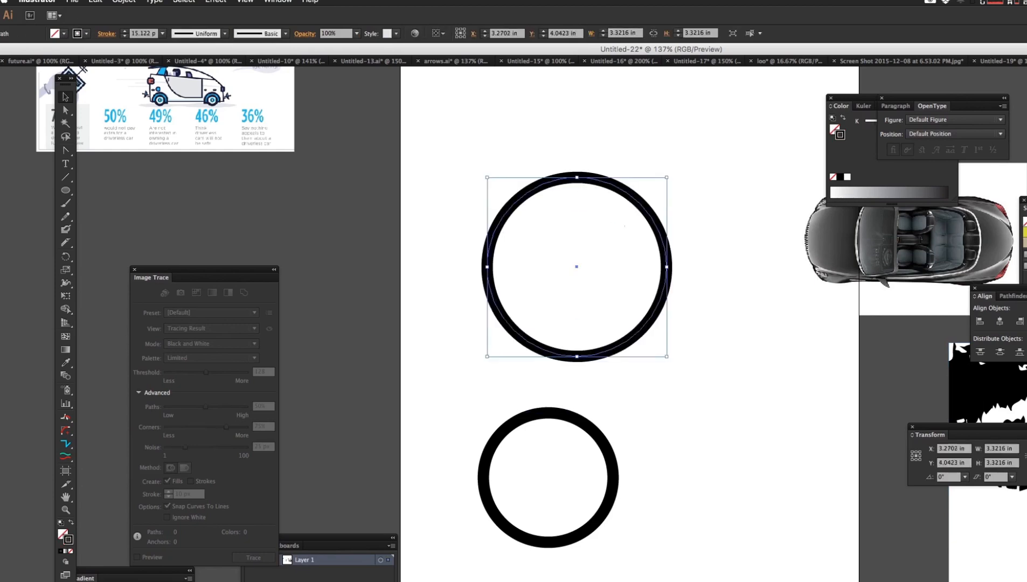
left_click(329, 96)
key("ctrl+z")
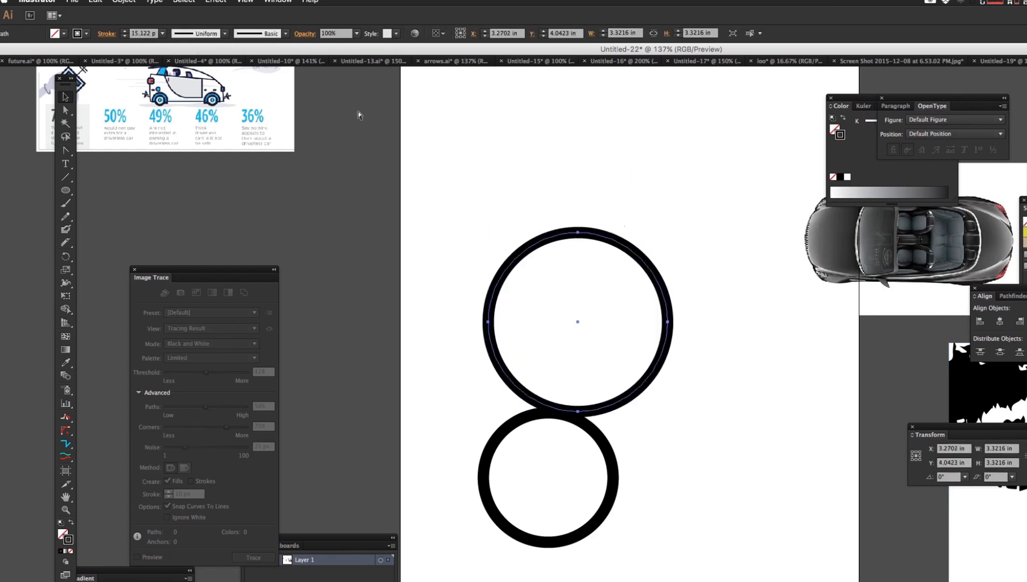
left_click(515, 373)
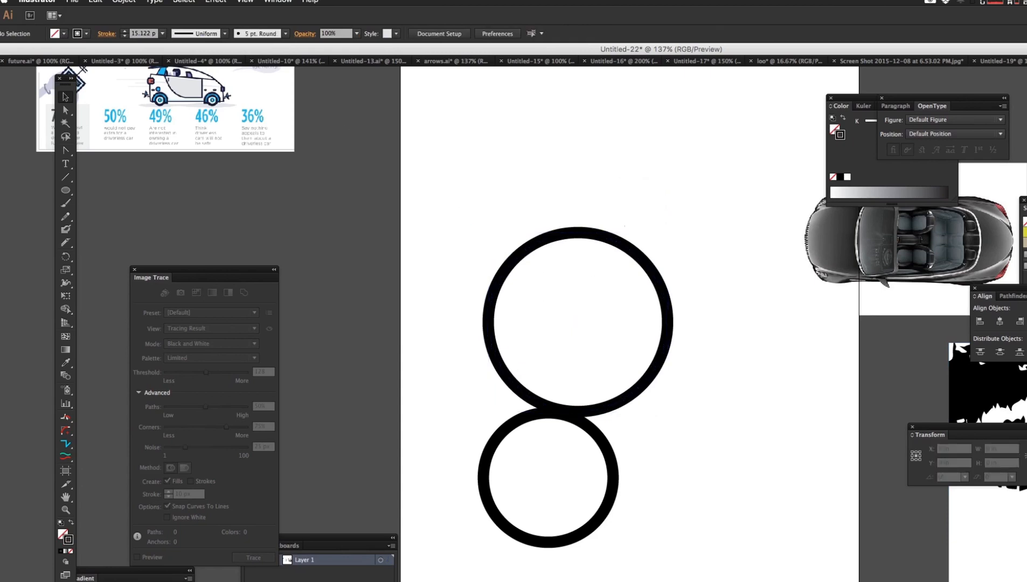
Step: Shift both circles together slightly up and to the right on the artboard
left_click_drag(435, 185, 717, 531)
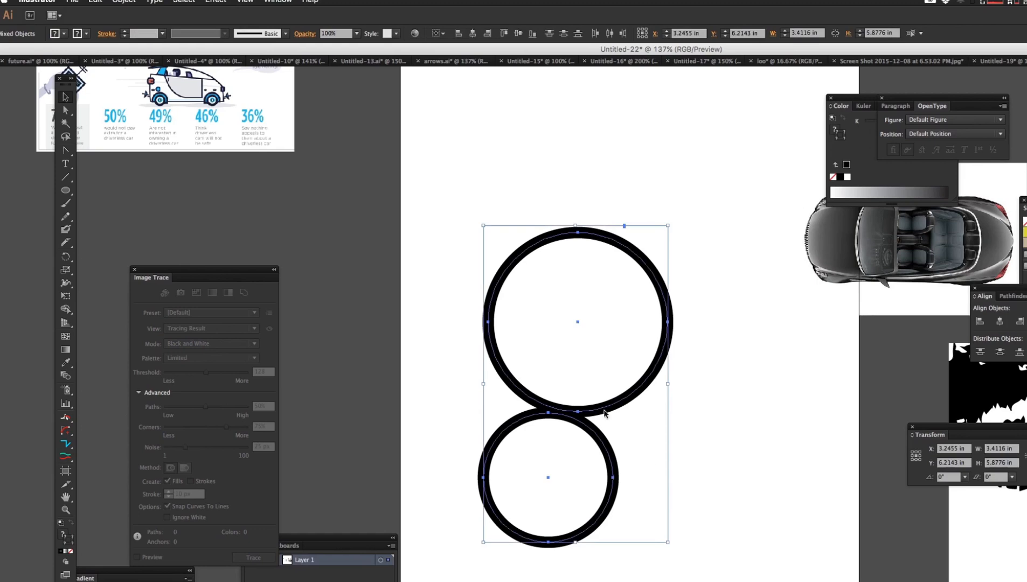
left_click_drag(604, 411, 656, 379)
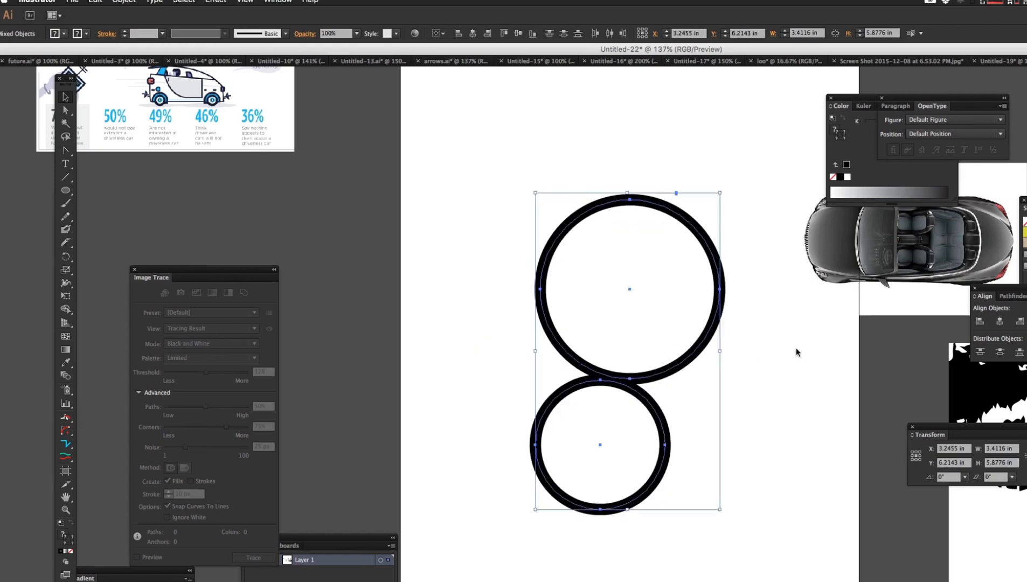
Step: Bring the top-view convertible image beside the larger circle and trace it in black and white with the default preset
left_click(873, 269)
left_click_drag(861, 258, 458, 207)
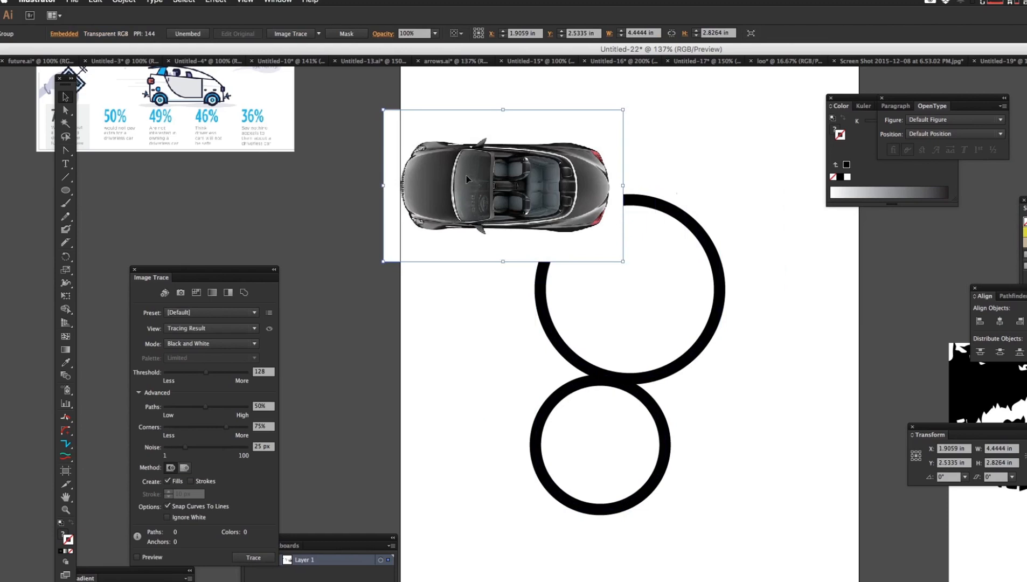
left_click_drag(468, 179, 485, 170)
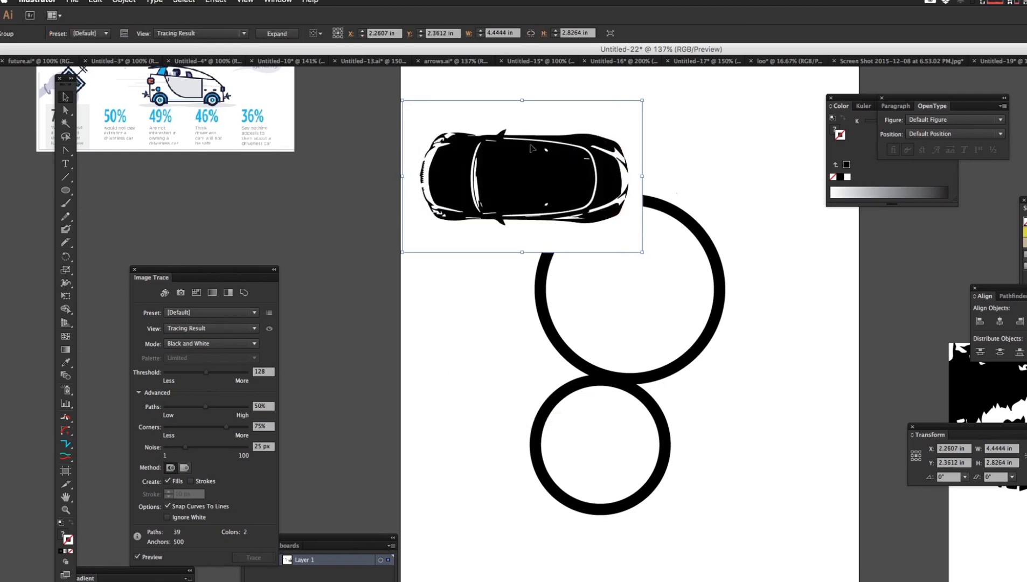
left_click_drag(464, 199, 368, 302)
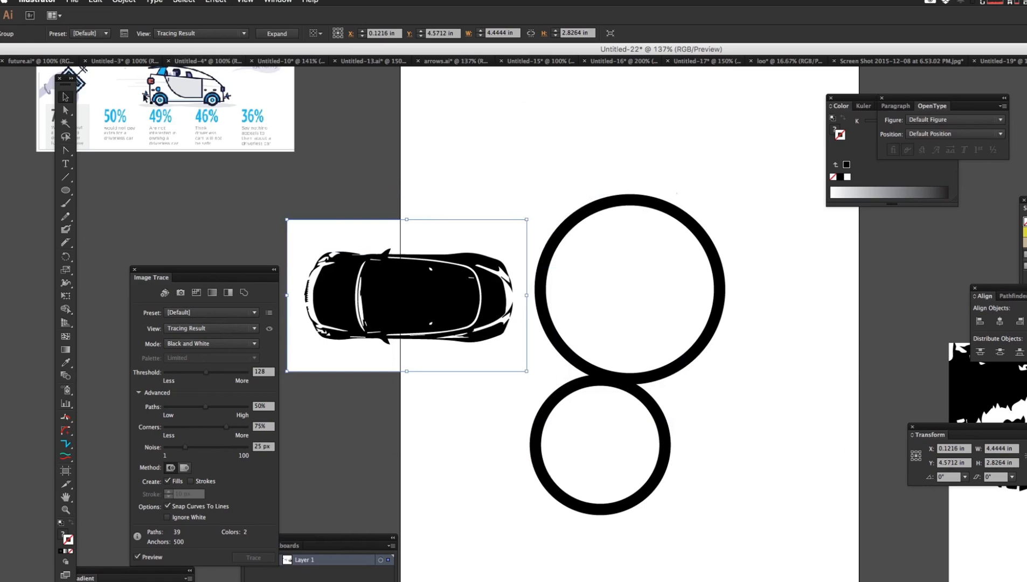
Step: Expand the traced top-view car into editable paths
key("super+y")
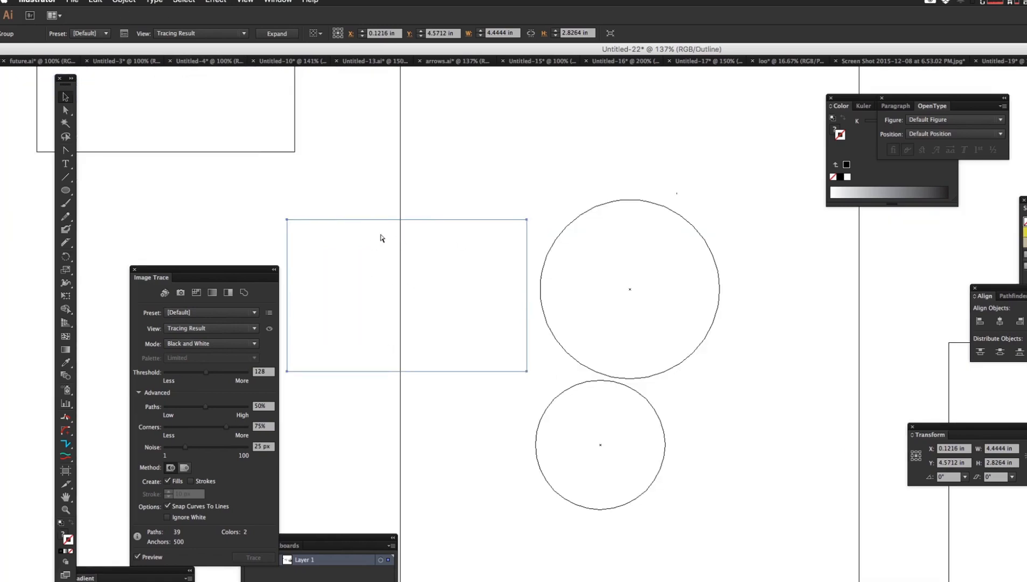
key("super+y")
left_click(124, 2)
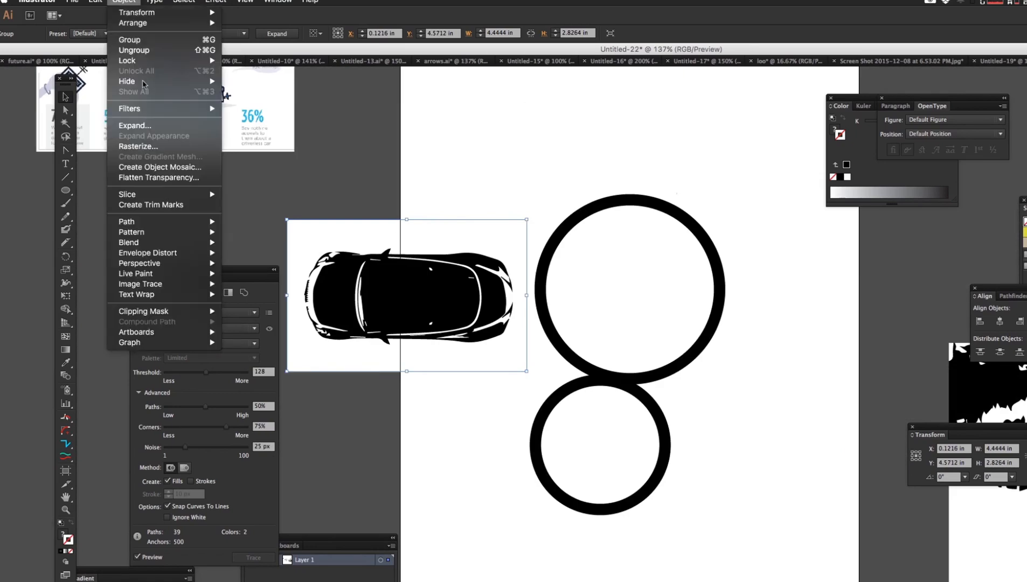
left_click(140, 127)
left_click(119, 2)
key("Return")
left_click(727, 452)
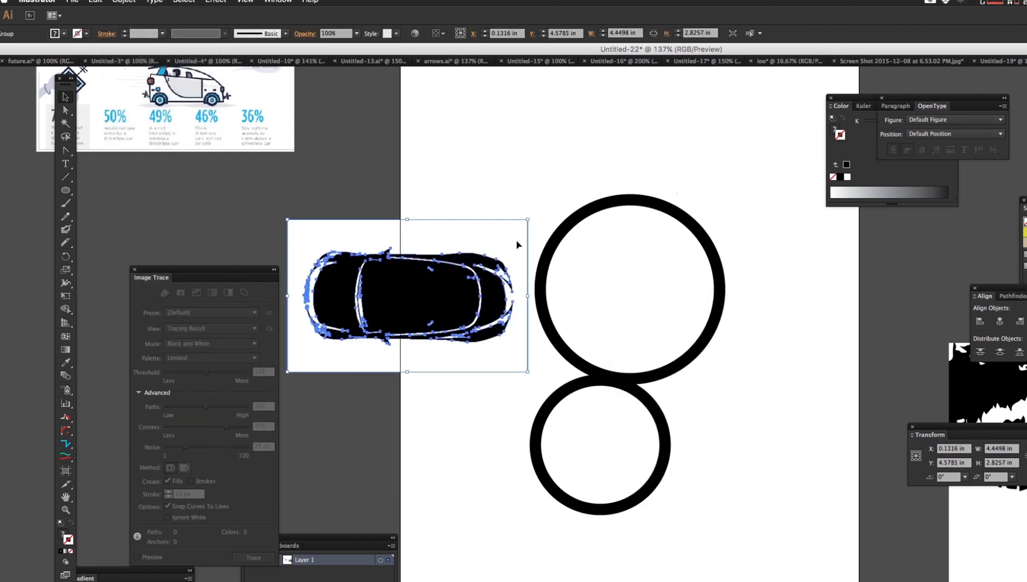
Step: Try to select only the white background rectangle behind the car along its upper edge, including with the Lasso tool
left_click(491, 195)
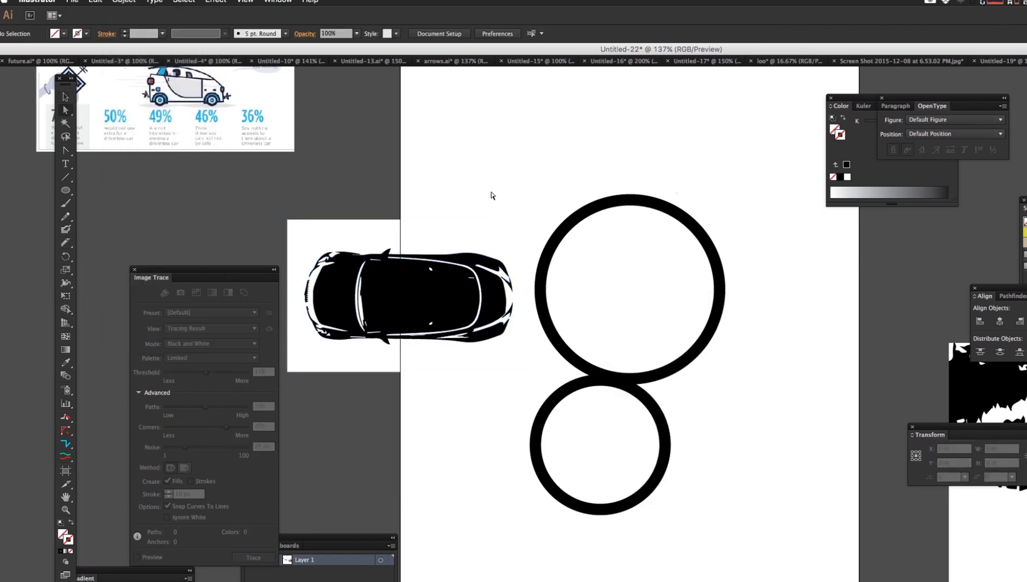
left_click(463, 224)
left_click(461, 194)
key("q")
left_click_drag(464, 190, 466, 229)
key("v")
left_click(459, 230)
Step: Delete the white background rectangle around the expanded car, selecting it directly in outline view
key("ctrl+y")
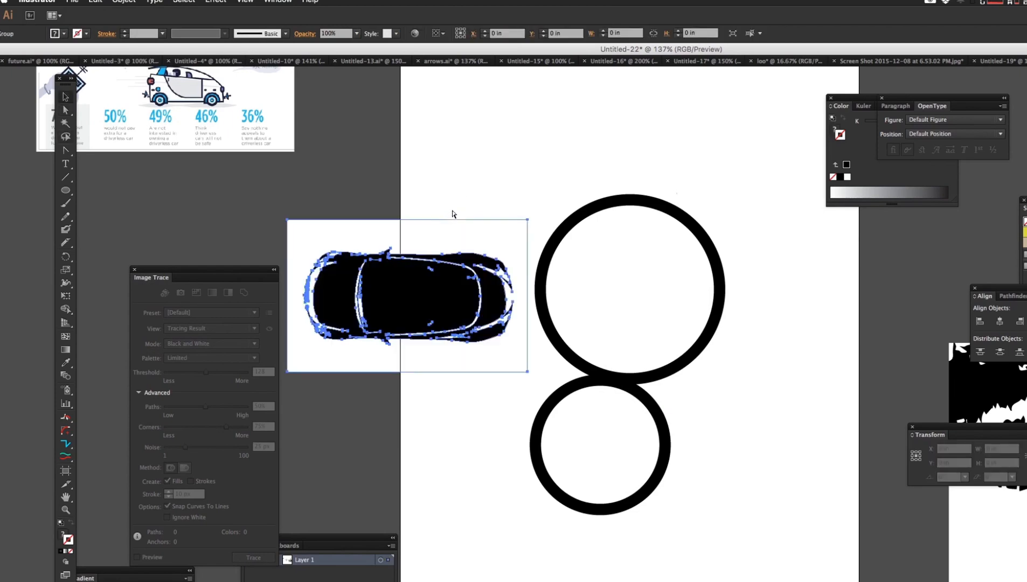
left_click(458, 198)
key("a")
left_click_drag(500, 185, 532, 228)
key("Delete")
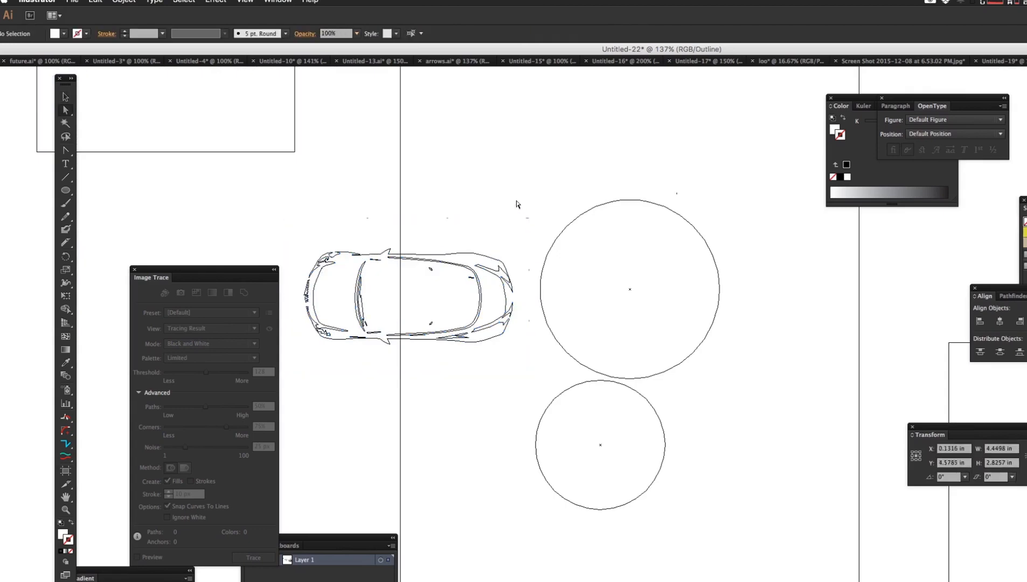
key("ctrl+y")
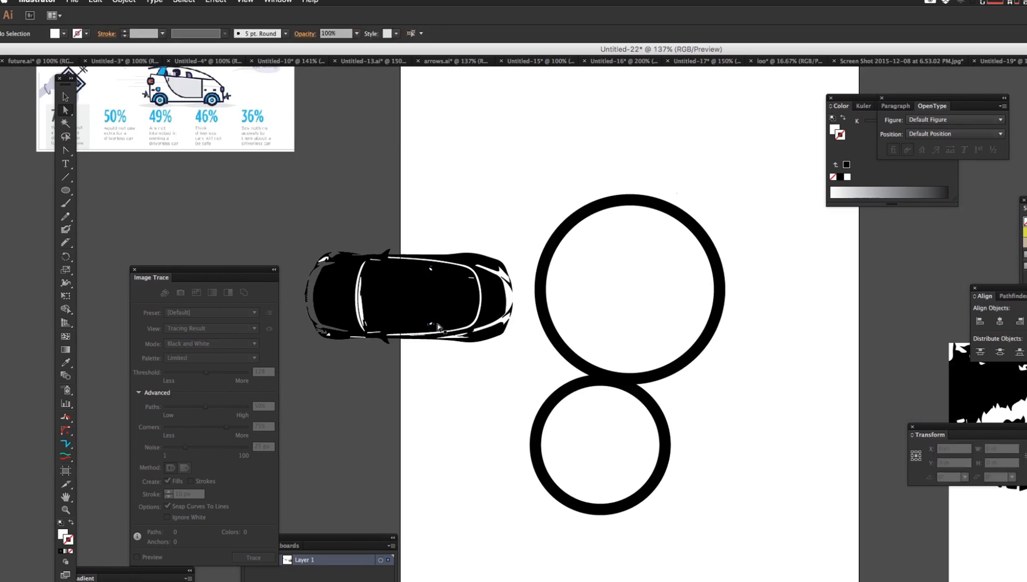
Step: Delete the small stray trace marks inside the car's roof area in outline view and return to preview
key("ctrl+y")
left_click_drag(420, 288, 434, 267)
key("Delete")
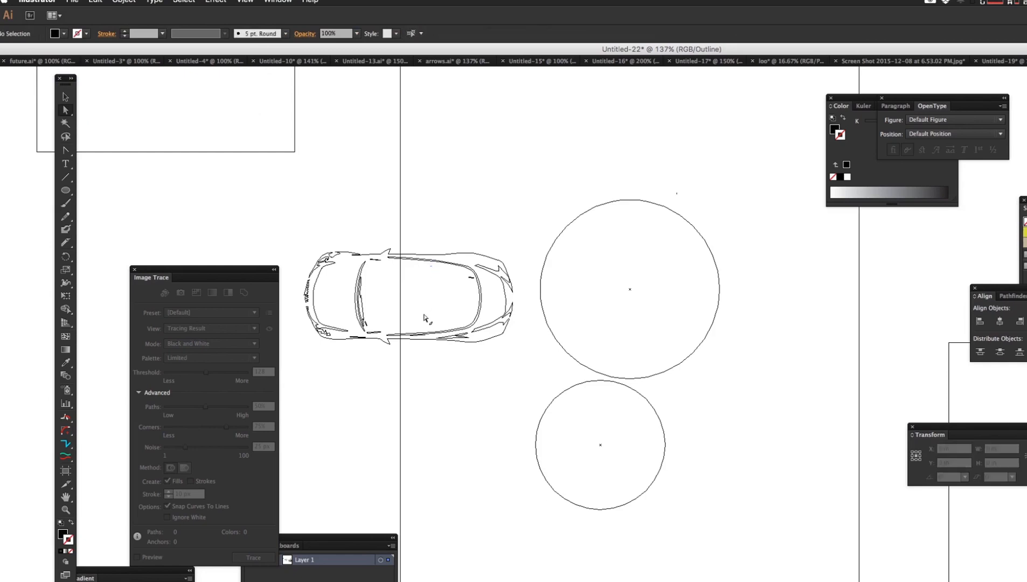
left_click_drag(459, 291, 476, 275)
key("Delete")
key("ctrl+y")
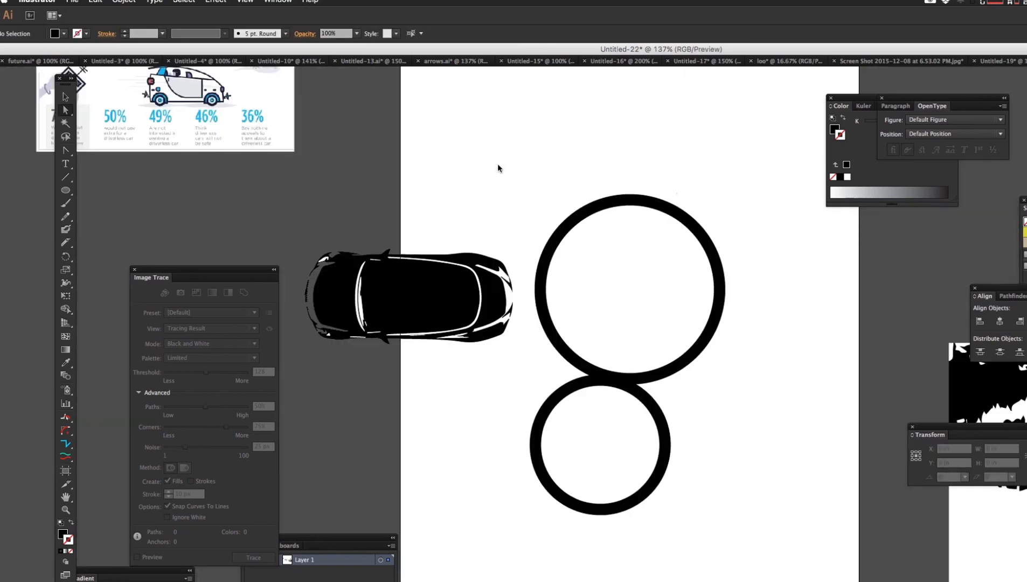
Step: Move the whole car silhouette onto the artboard, above the larger circle
mouse_move(295, 232)
left_mouse_down()
mouse_move(489, 257)
mouse_move(520, 356)
left_mouse_up()
mouse_move(498, 302)
left_mouse_down()
mouse_move(496, 235)
mouse_move(550, 172)
mouse_move(620, 143)
mouse_move(629, 168)
left_mouse_up()
key("s")
key("v")
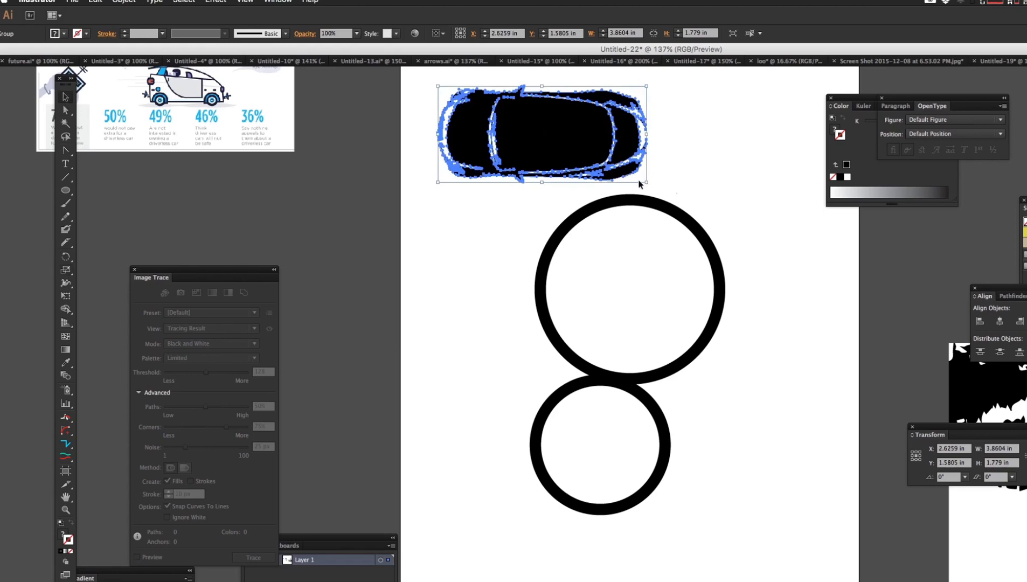
Step: Try to scale the car down and rotate it to follow the larger circle's upper-left edge
left_click_drag(647, 182, 557, 208)
key("r")
key("v")
left_click(553, 133)
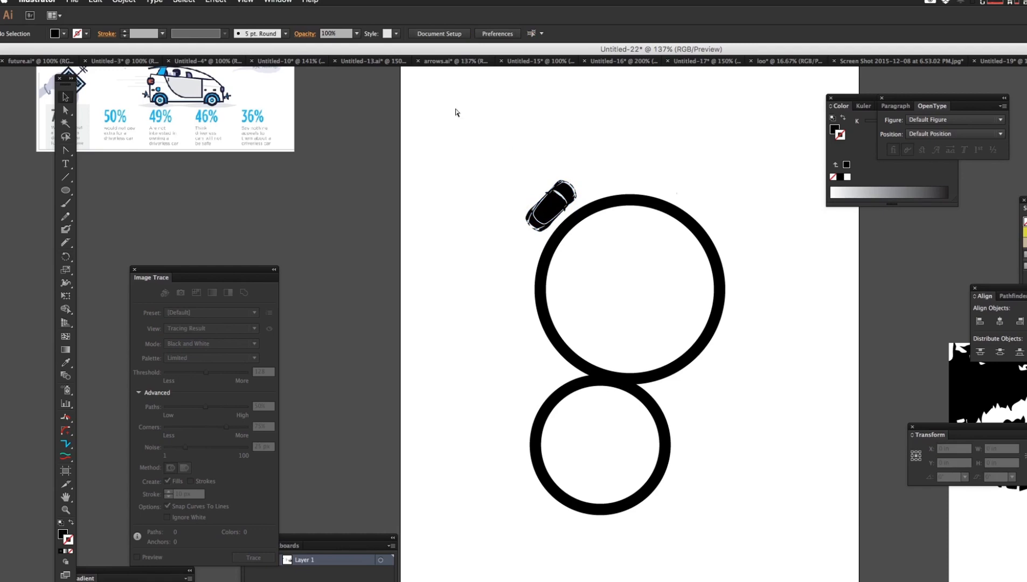
key("ctrl+z")
key("ctrl+z")
left_click(506, 210)
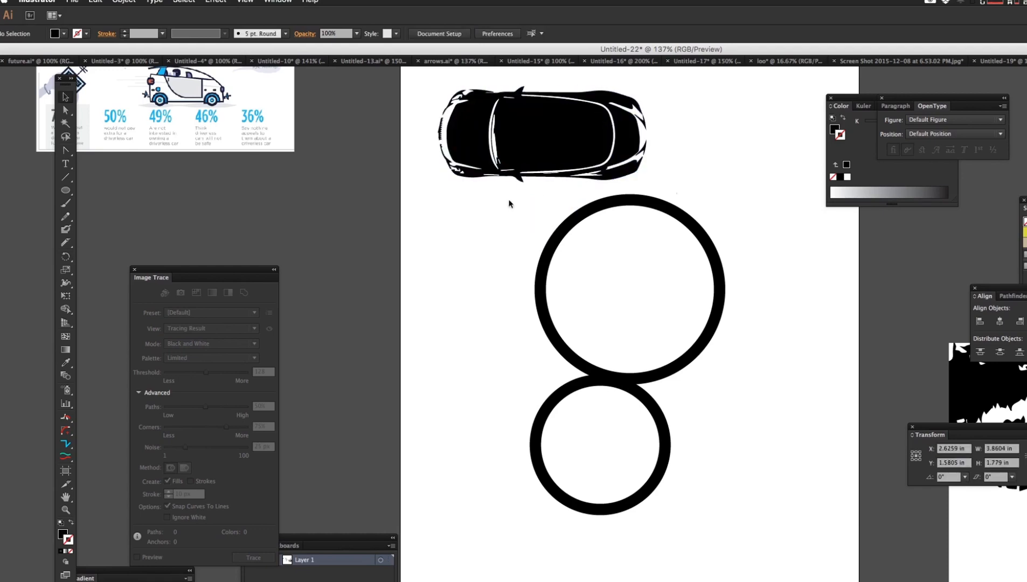
Step: Try to delete the thin white sliver near the lower end of the car's windshield
left_click(642, 141)
left_click(650, 143)
key("ctrl+y")
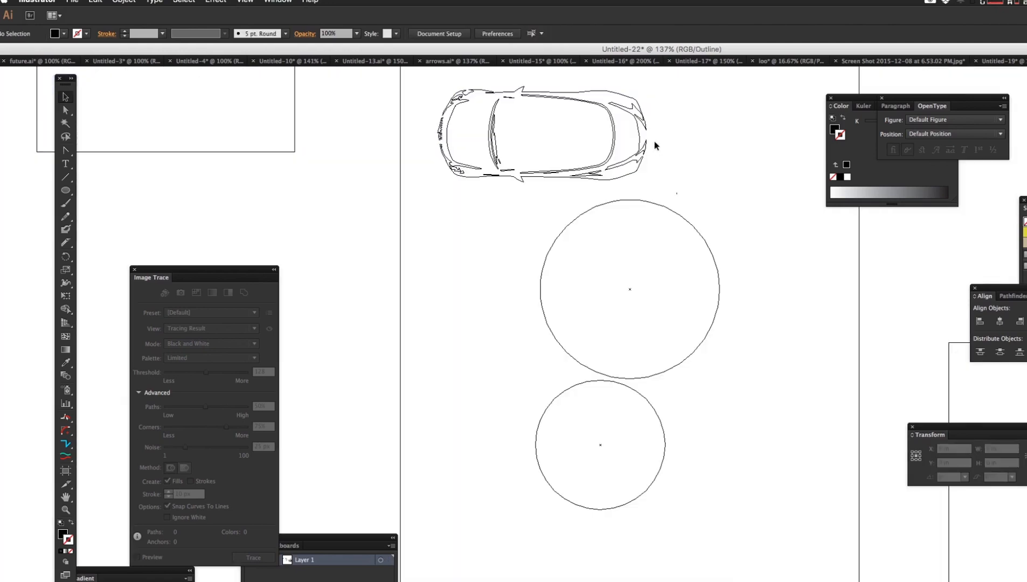
key("ctrl+y")
left_click(509, 170, "super")
key("Delete")
key("Delete")
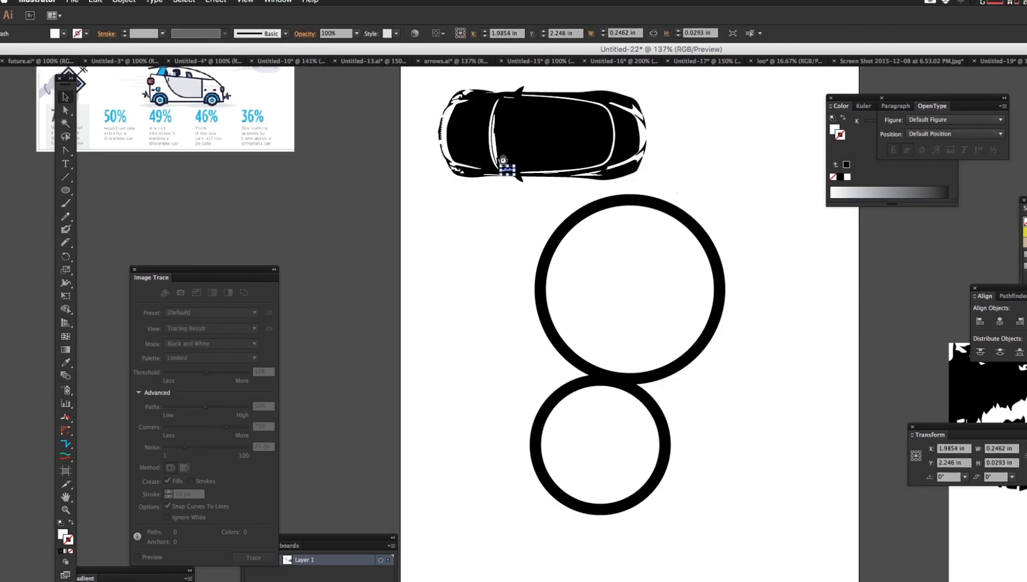
Step: Delete the short sliver just below the windshield's lower end in outline view
key("ctrl+y")
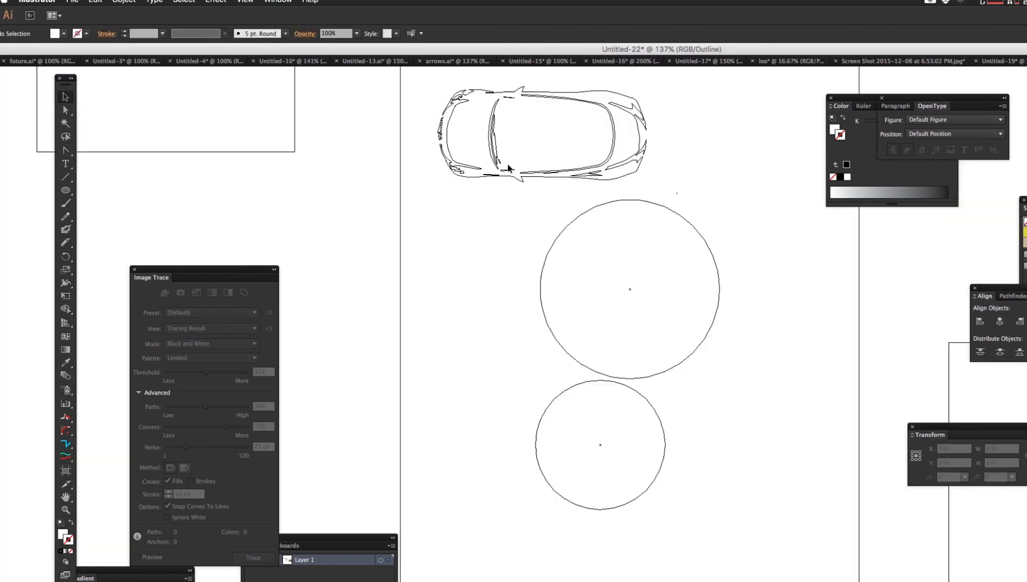
left_click(510, 174)
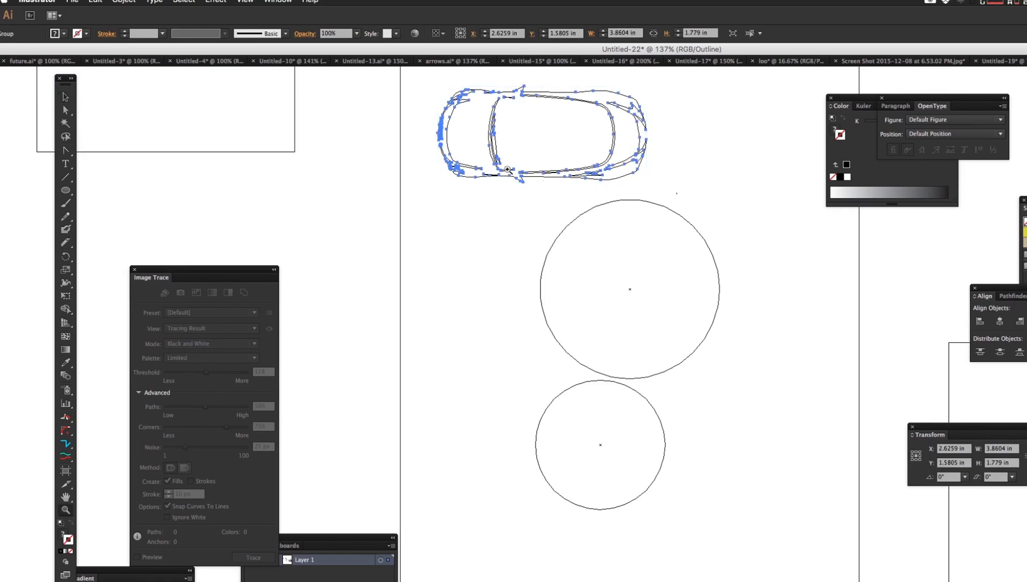
left_click(507, 170)
left_click(553, 307)
left_click_drag(614, 340, 303, 163)
left_click(512, 274)
left_click_drag(547, 318, 386, 192)
key("a")
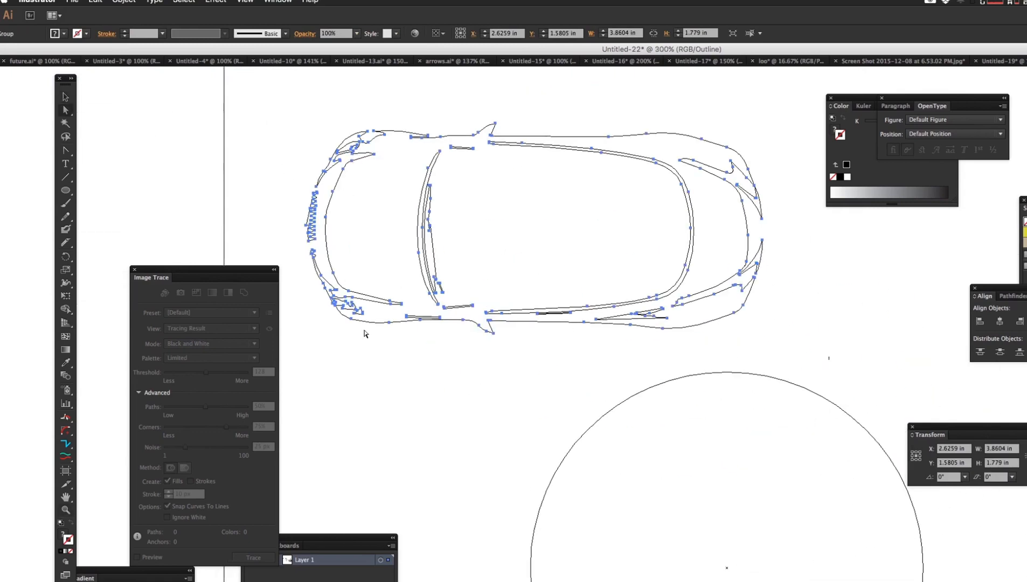
left_click(370, 334)
left_click(462, 307)
key("Delete")
Step: Delete the thin sliver along the car's lower body edge, just ahead of the lower mirror
left_click(413, 317)
key("Delete")
key("Delete")
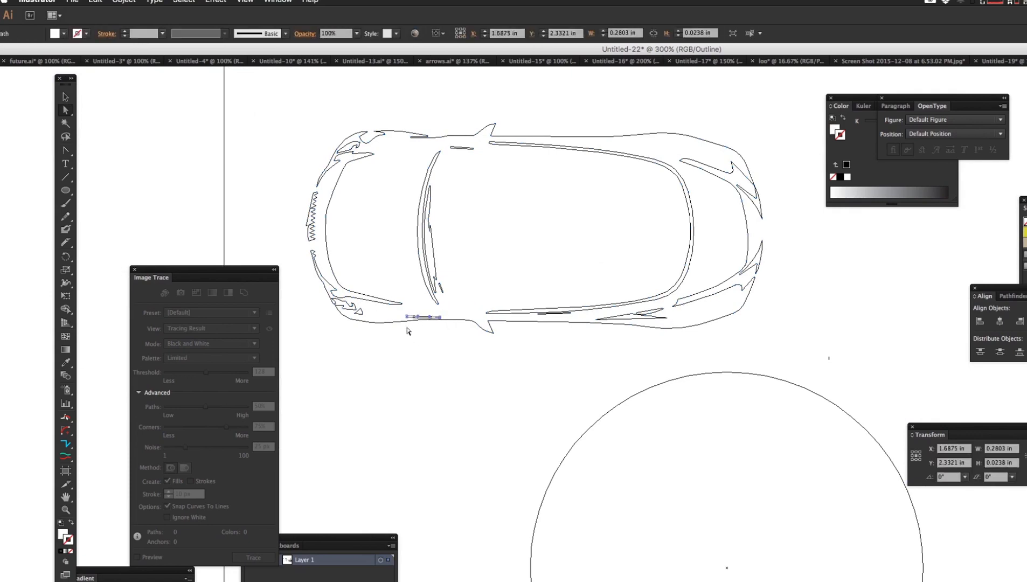
left_click(415, 318)
key("Delete")
key("Delete")
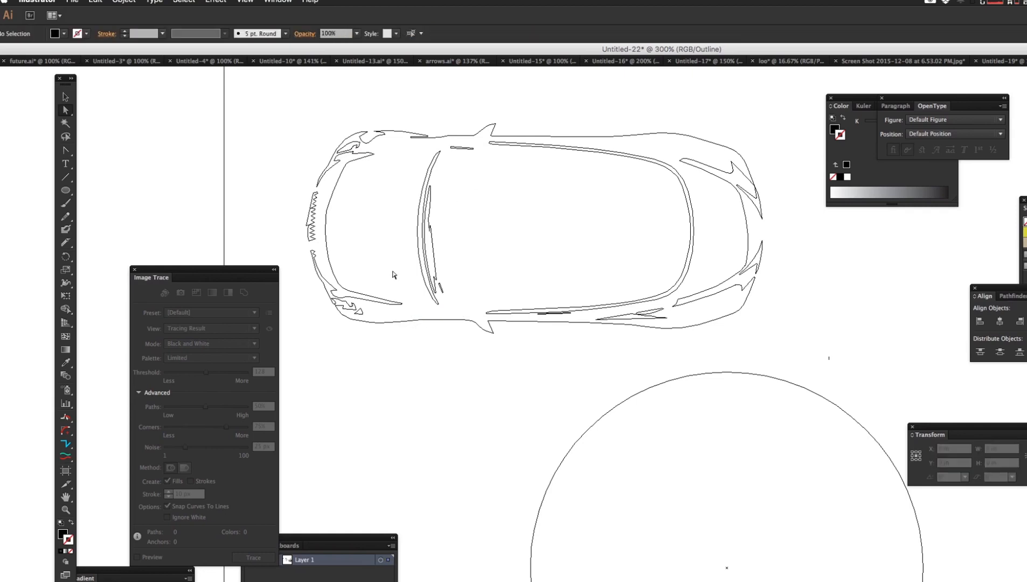
Step: Delete the small stray loop inside the car's lower front headlight
left_click(360, 311)
key("Delete")
key("Delete")
left_click(359, 311)
key("Delete")
key("Delete")
Step: Delete the short stray dash near the car's upper mirror
left_click(472, 152)
key("Delete")
key("Delete")
left_click(472, 152)
key("Delete")
key("Delete")
Step: Delete the long thin sliver running just behind the windshield arc
left_click(431, 242)
key("Delete")
key("Delete")
left_click(434, 249)
key("Delete")
key("Delete")
Step: Delete the remaining short sliver beside the windshield arc's lower end
left_click(441, 292)
key("Delete")
key("Delete")
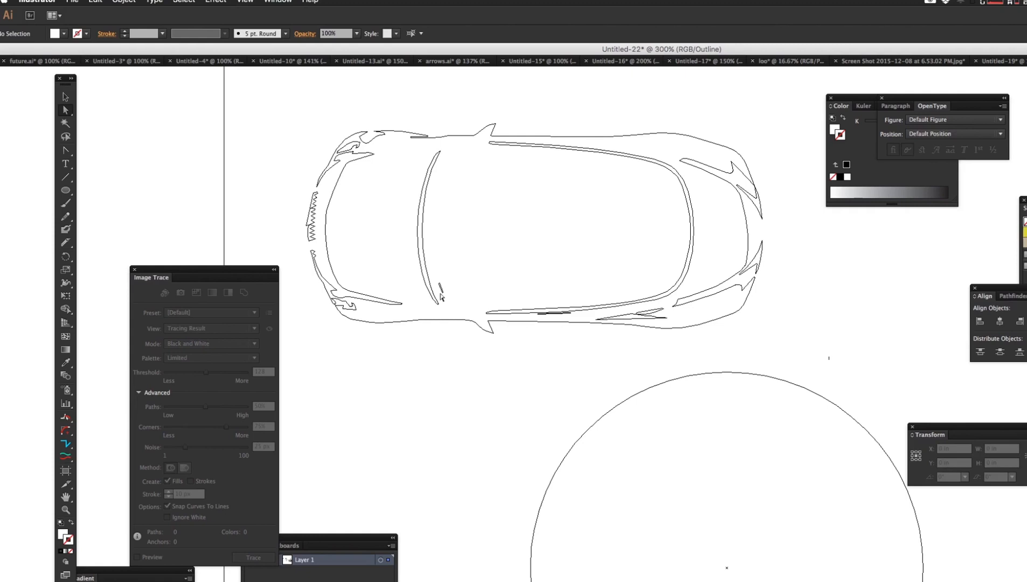
left_click(442, 295)
key("Delete")
key("Delete")
Step: Delete the thin sliver overlapping the roof's lower side line
left_click(556, 313)
left_click(558, 324)
left_click(549, 313)
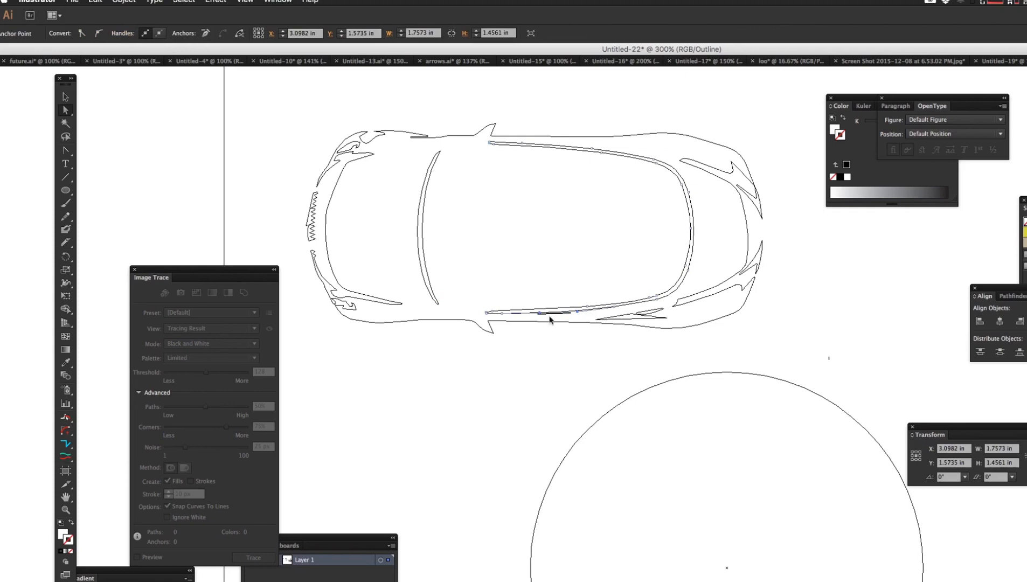
left_click(542, 354)
key("Delete")
key("Delete")
key("Delete")
key("Delete")
key("Delete")
key("Delete")
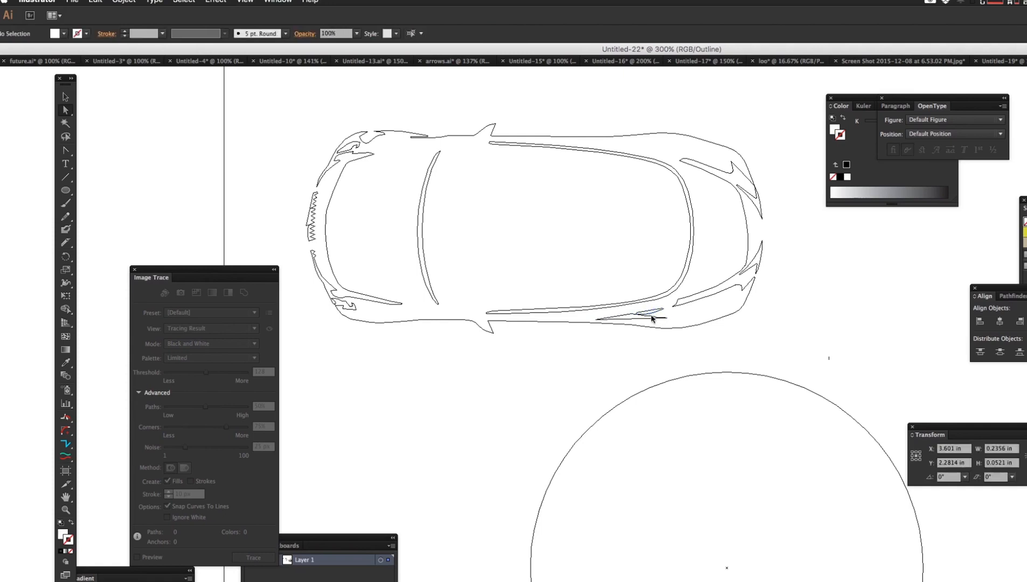
Step: Delete the stray slivers along the car's lower rear side and return to preview view
left_click(650, 318)
key("Delete")
key("Delete")
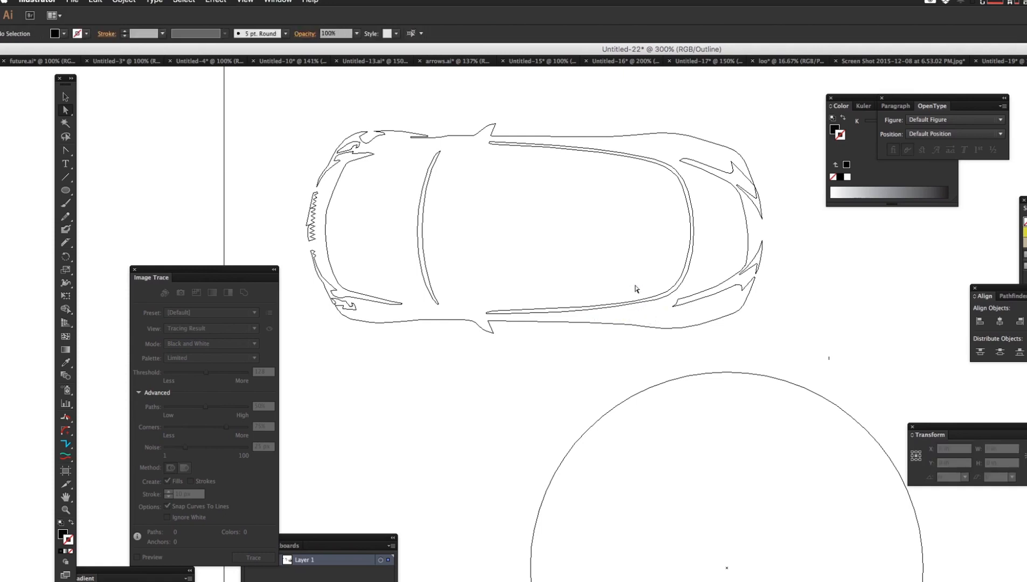
key("super+y")
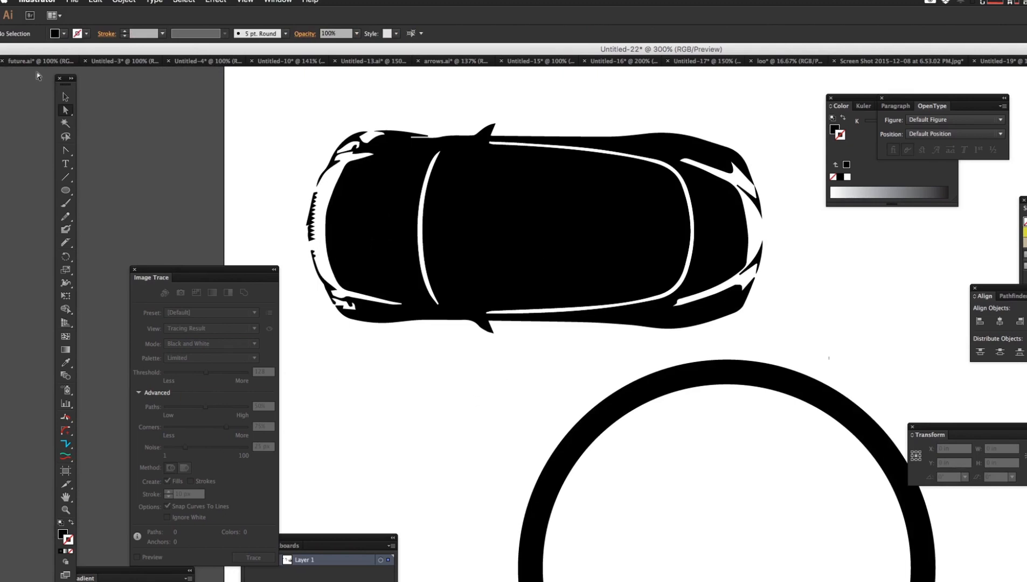
Step: Draw a circle about 0.4 in wide, fill it white and place it in the middle of the car's roof
left_click(65, 190)
left_click_drag(532, 222, 570, 270)
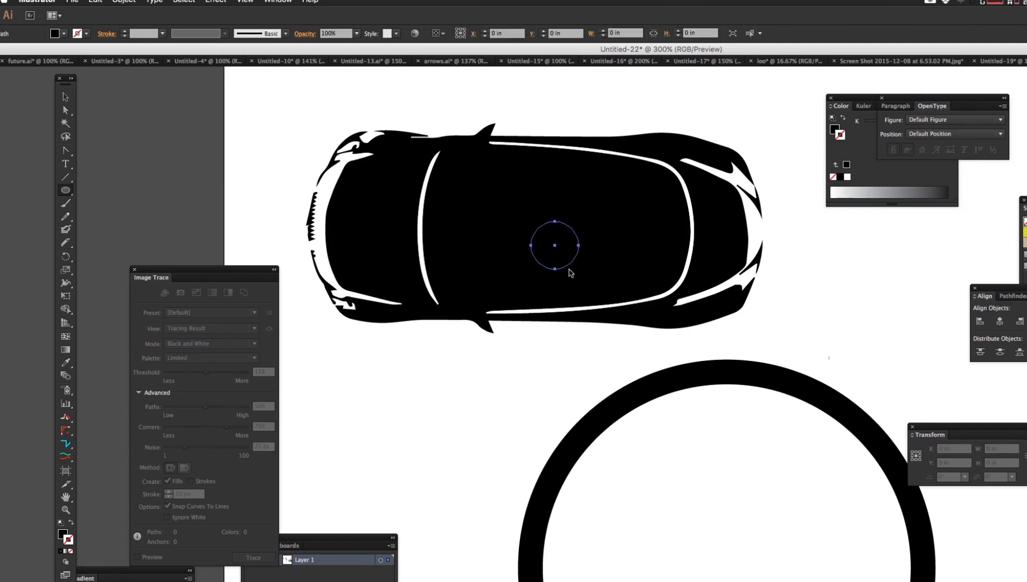
key("i")
left_click(433, 395)
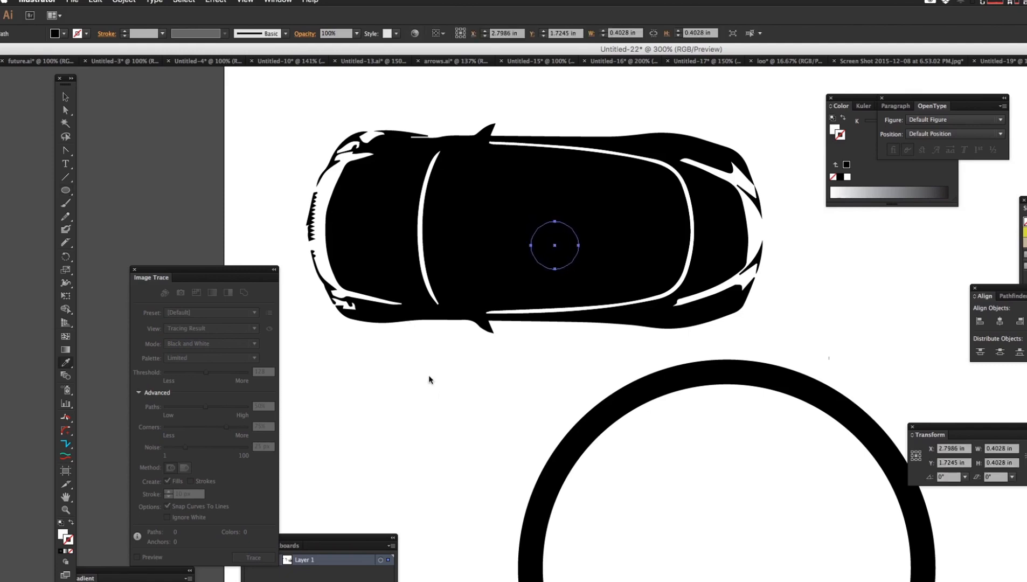
left_click_drag(554, 257, 541, 234)
left_click(538, 394)
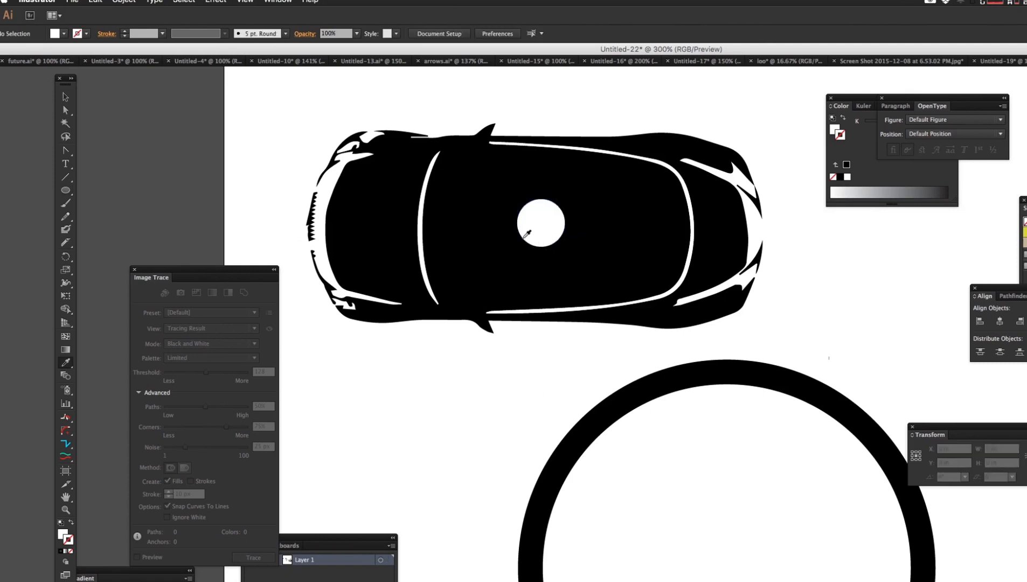
Step: Draw a circle about 0.19 in wide inside the white roof circle and fill it with the car's black
left_click(65, 190)
mouse_move(543, 226)
left_mouse_down()
mouse_move(556, 239)
mouse_move(546, 240)
mouse_move(550, 219)
left_mouse_up()
key("i")
left_click(616, 264)
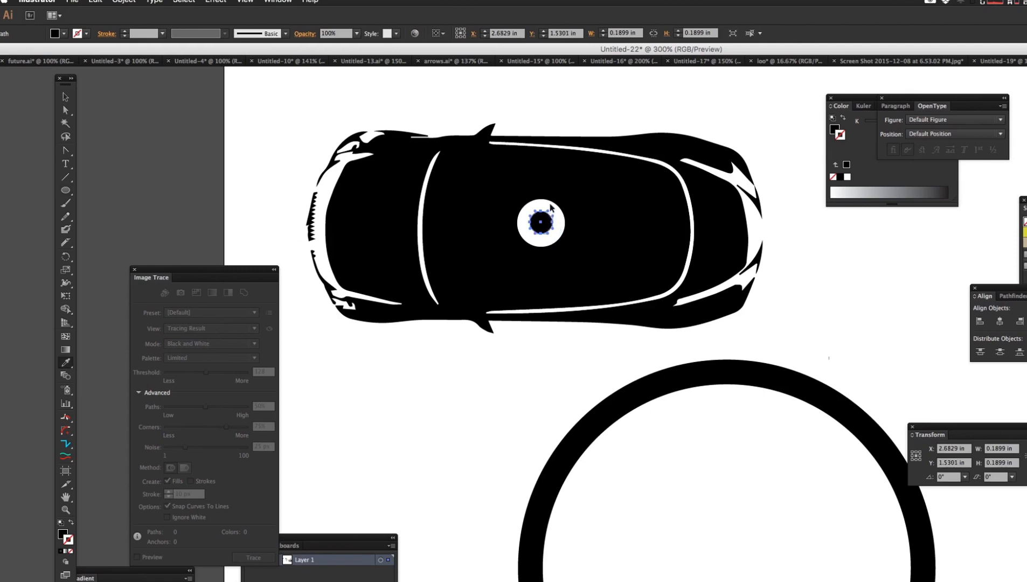
Step: Align the white and black roof circles to each other by their vertical centres
left_click(552, 215, "shift")
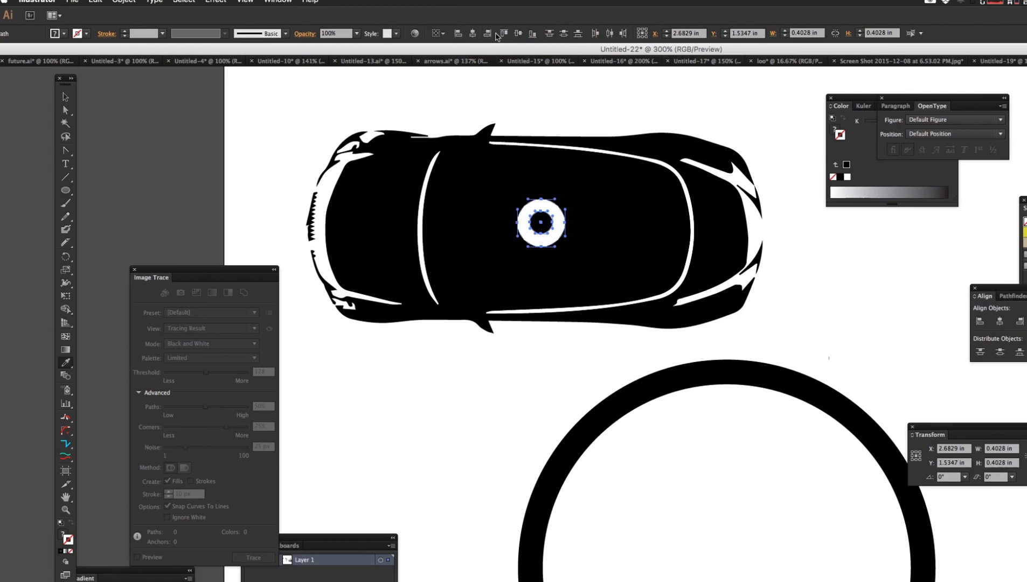
left_click(518, 33)
left_click(540, 106, "super")
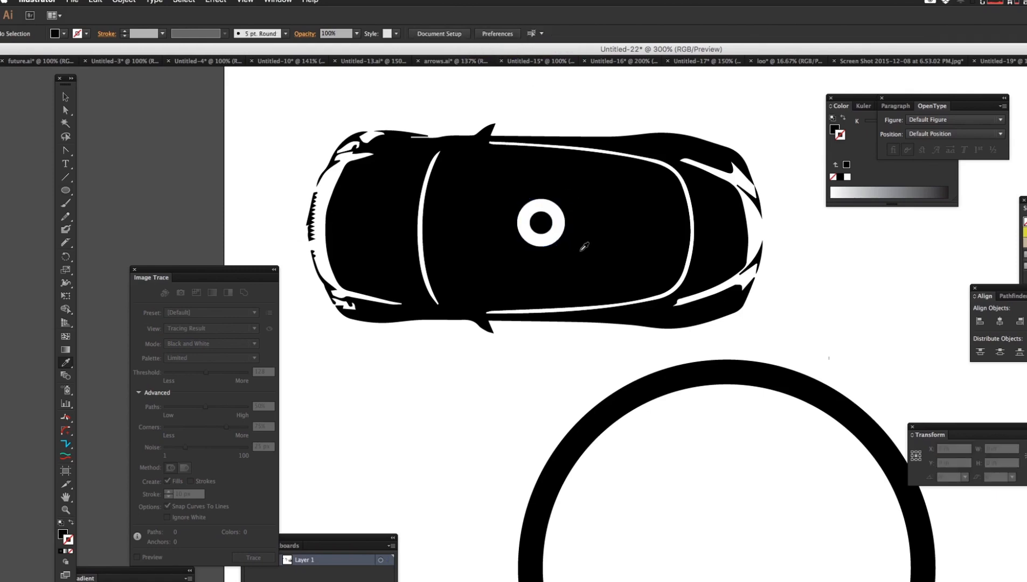
Step: Duplicate the inner black circle, scale the copy to about 0.08 in wide and place it just below the car
left_click(546, 225, "super")
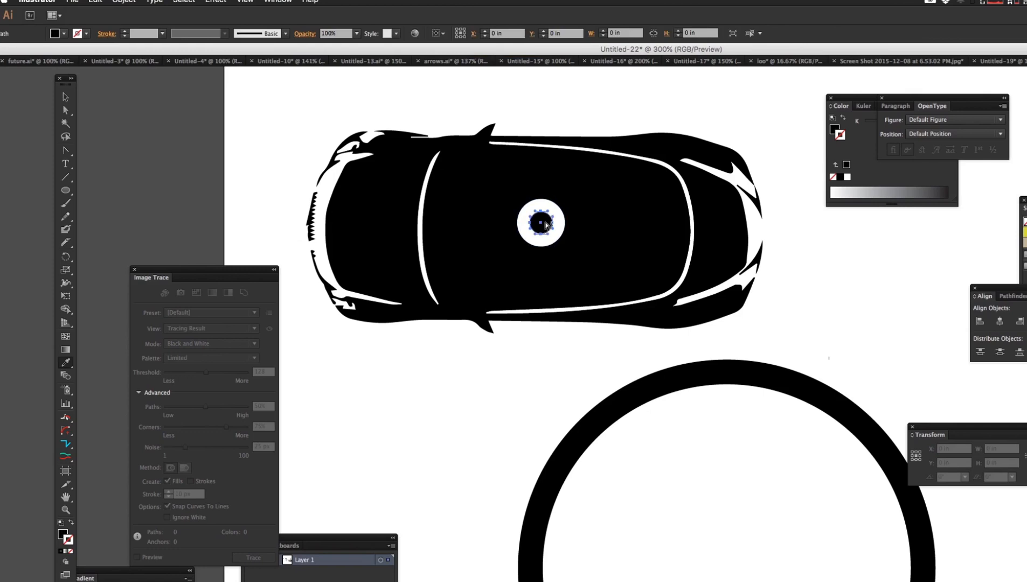
key("super+v")
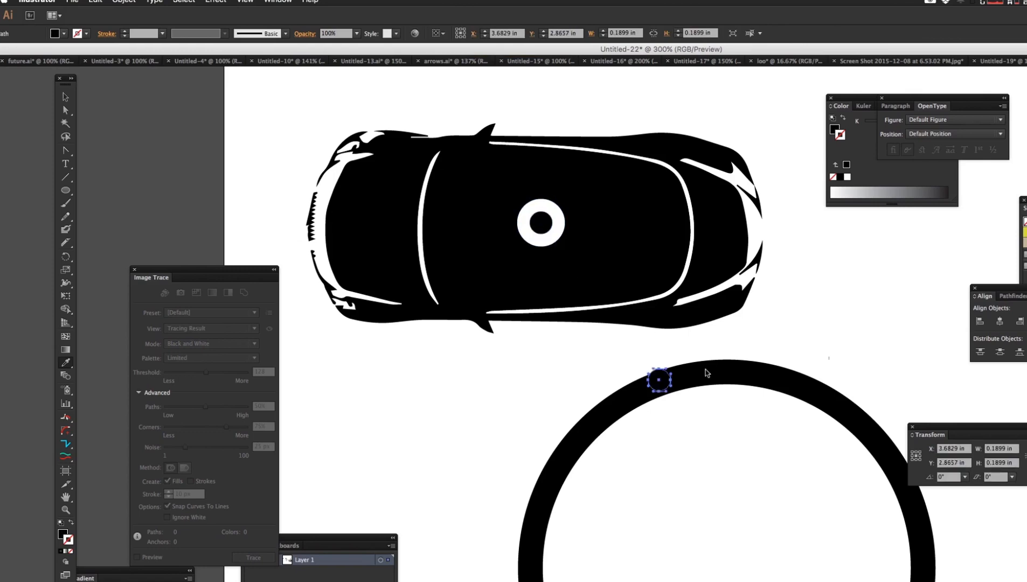
key("c")
key("v")
left_click_drag(668, 392, 660, 377)
key("shift+Up")
key("shift+Up")
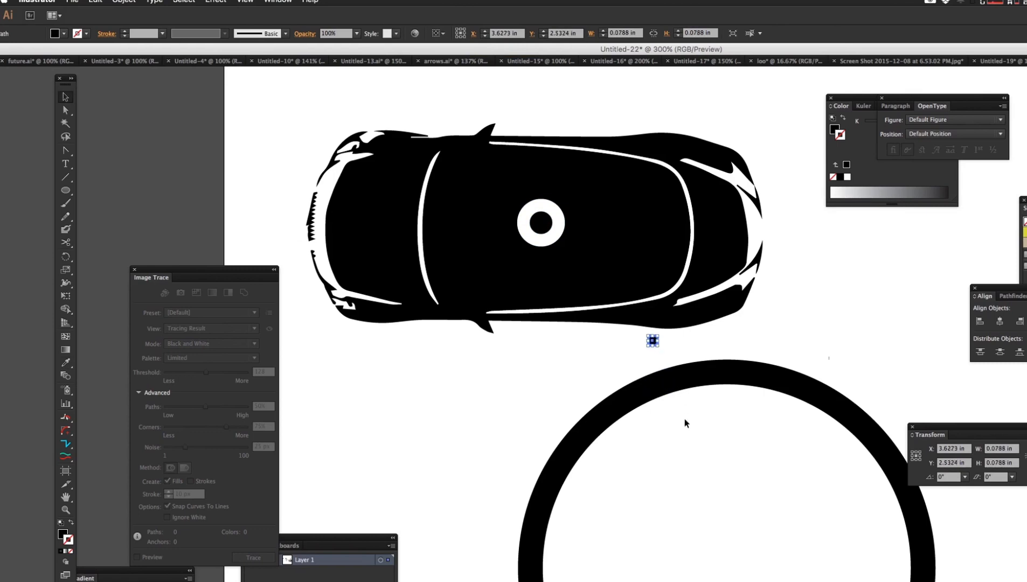
Step: Place the tiny circle inside the roof's black circle and fill it white
left_click(656, 355)
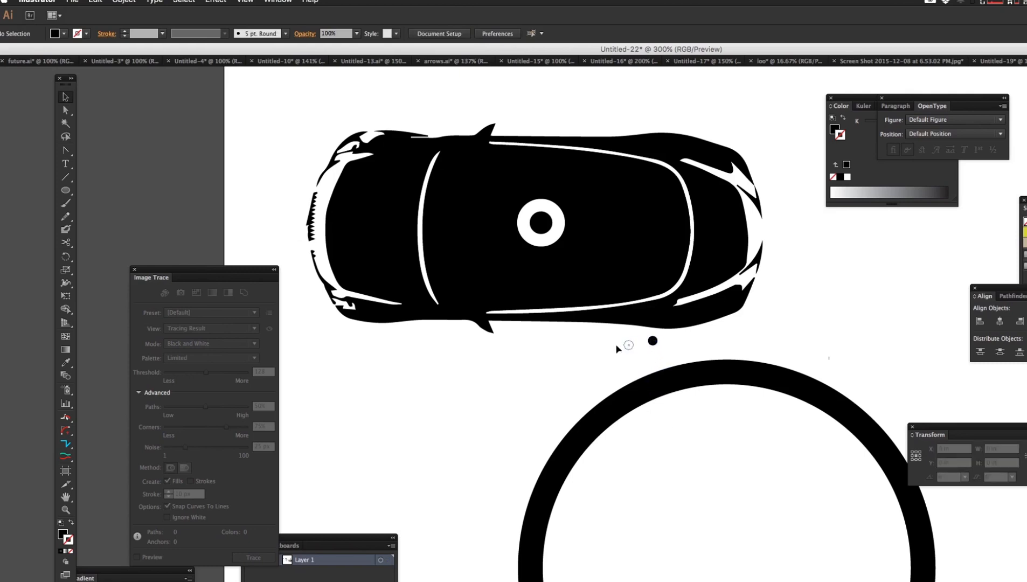
left_click(539, 220)
key("i")
left_click(521, 372)
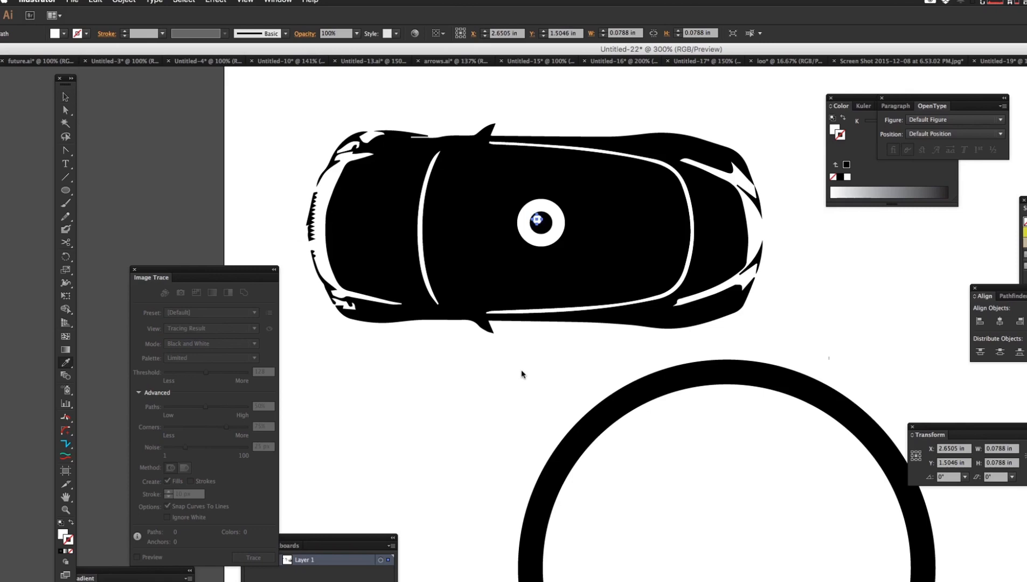
left_click(521, 372, "super")
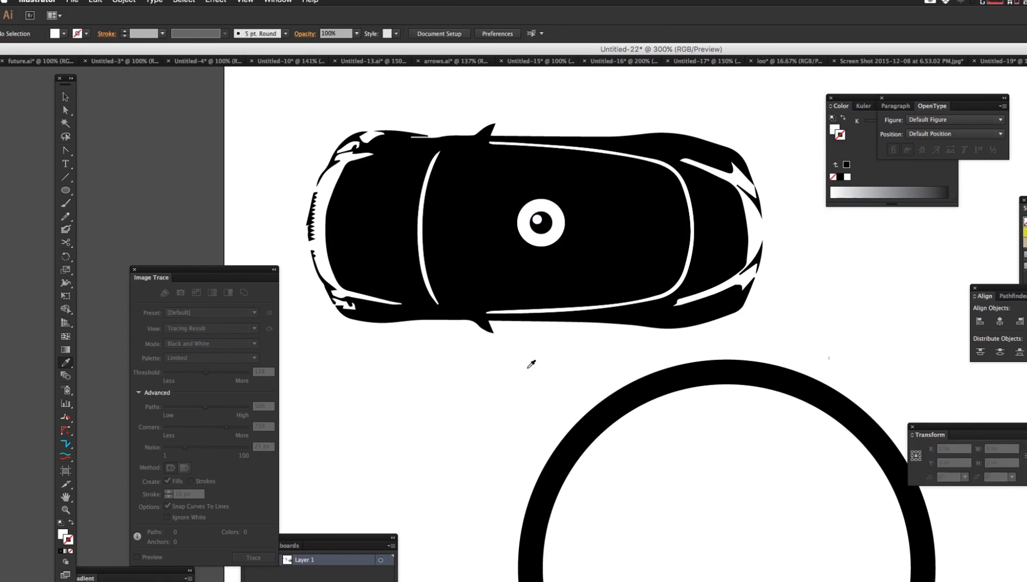
Step: Nudge the tiny white dot to the centre of the black circle
left_click(539, 222, "super")
key("Right")
key("Right")
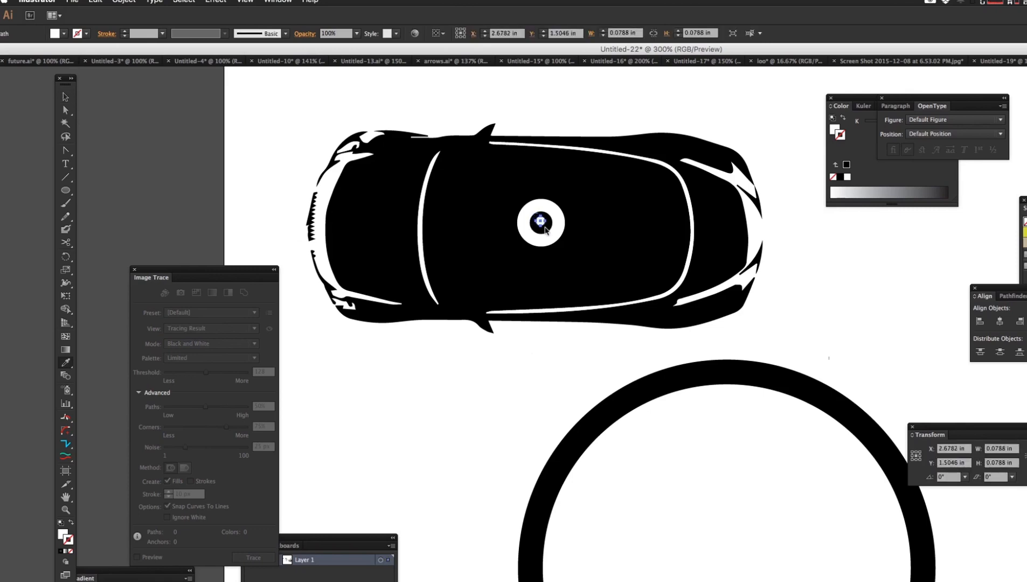
key("Down")
left_click(514, 387)
key("z")
left_click(529, 338, "alt")
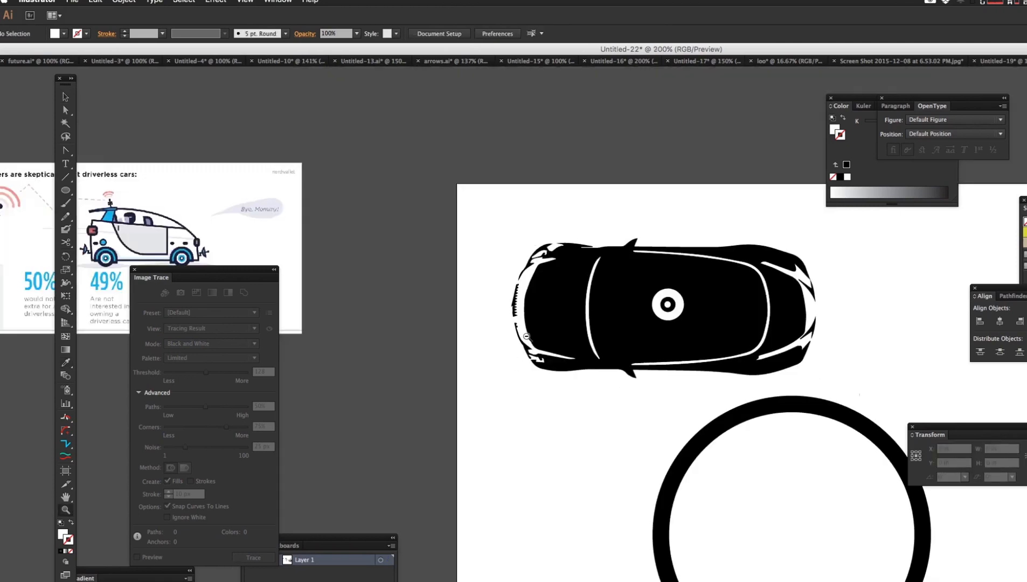
left_click(528, 338, "alt")
left_click_drag(727, 384, 555, 325)
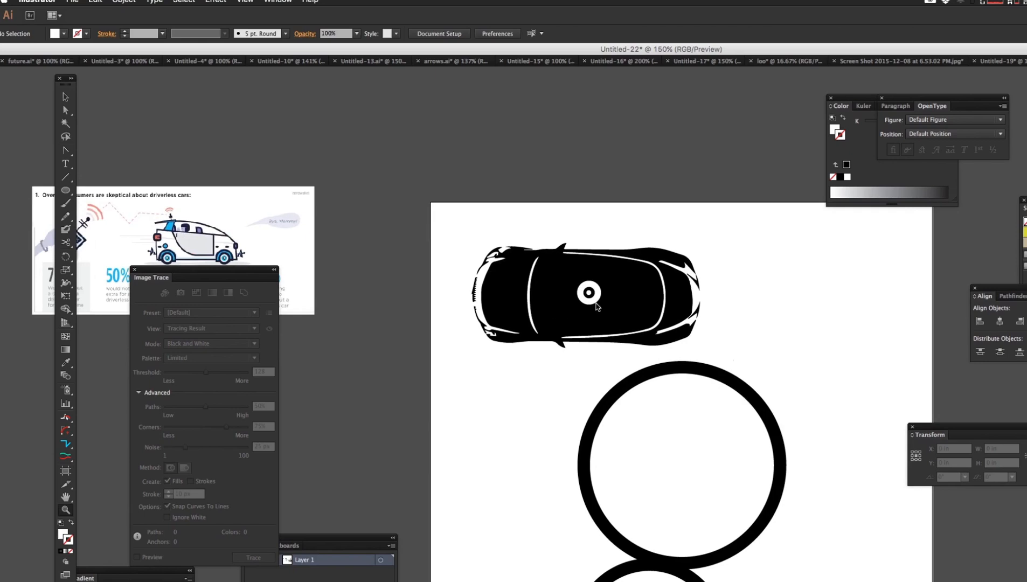
Step: Delete the tiny white dot at the centre of the roof circles
key("c")
key("a")
left_click(598, 303)
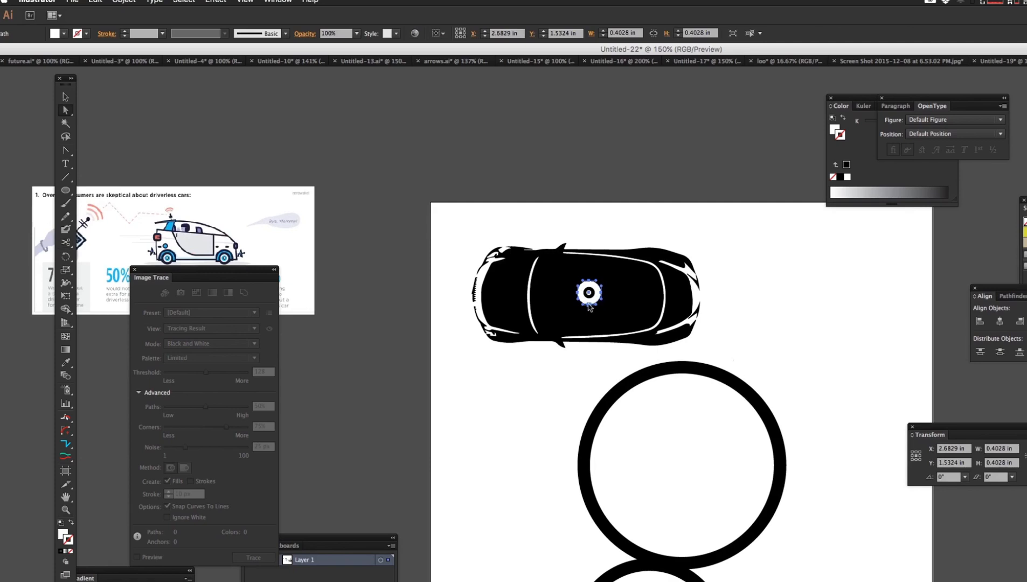
left_click(588, 304)
left_click(592, 350)
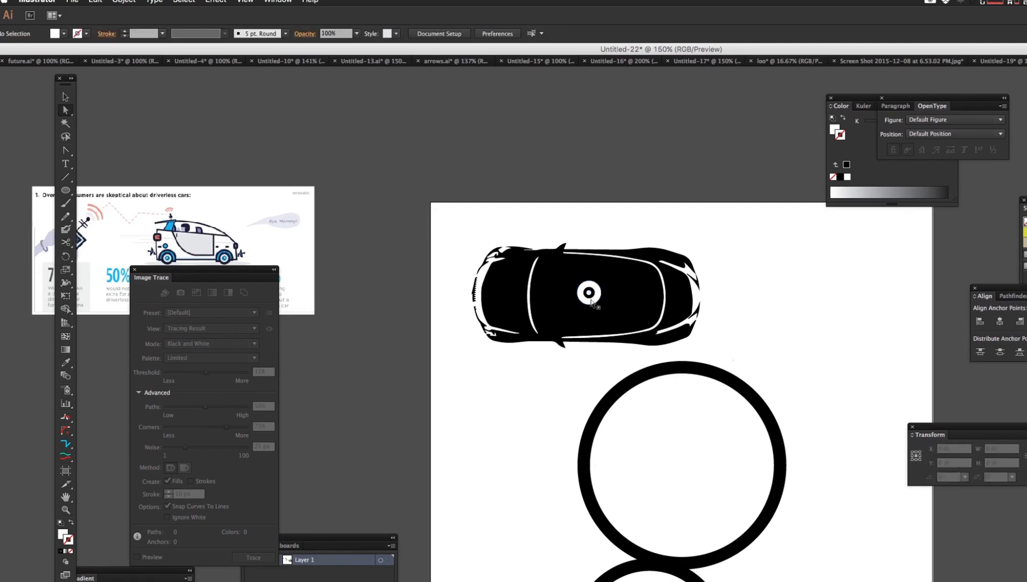
left_click(591, 294)
key("Delete")
key("Delete")
Step: Move the white and black roof circles together toward the car's rear, to about X 3.1 in
left_click(564, 347)
left_click(537, 361)
left_click(594, 293)
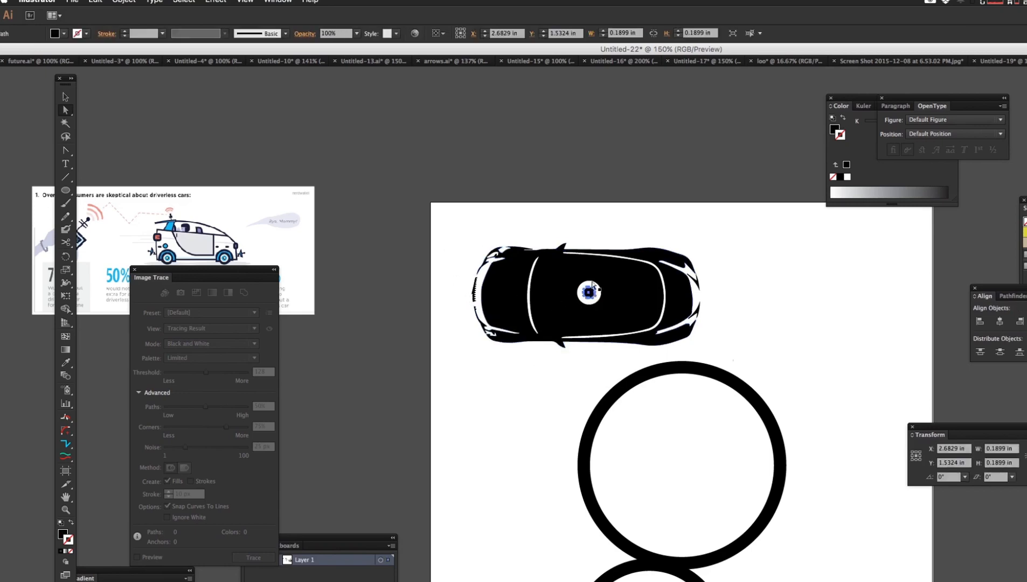
left_click(589, 282)
key("shift+Right")
key("shift+Right")
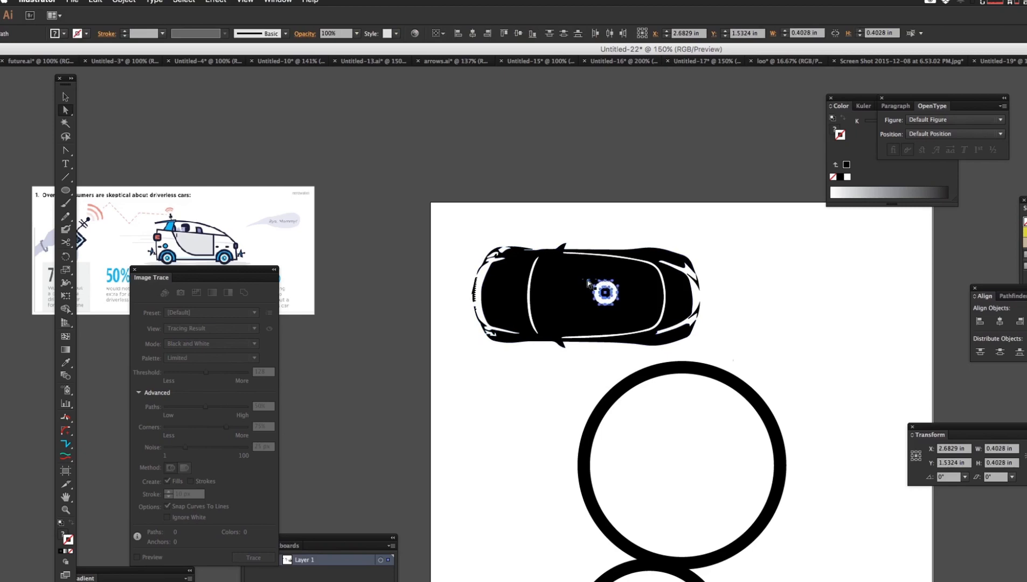
key("shift+Right")
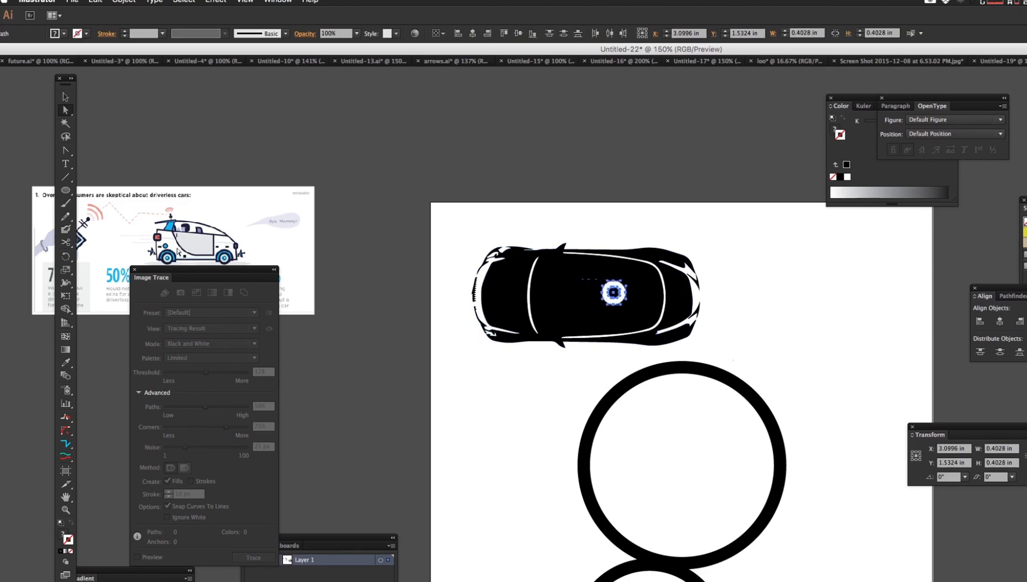
left_click(518, 372)
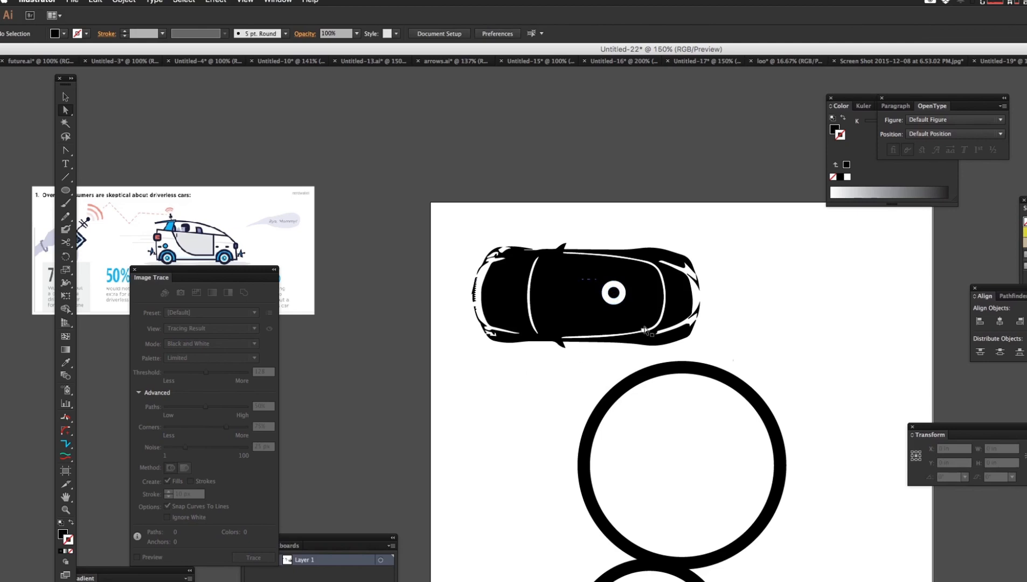
Step: Scale both roof circles down together to about 0.29 in wide
left_click(614, 302)
left_click(614, 302, "shift")
key("v")
left_click_drag(626, 307, 620, 301)
Step: Nudge the roof ring to about X 3.24 in and centre it between the car's sides
key("shift+Down")
key("Right")
key("Right")
key("Right")
key("Right")
key("shift+Up")
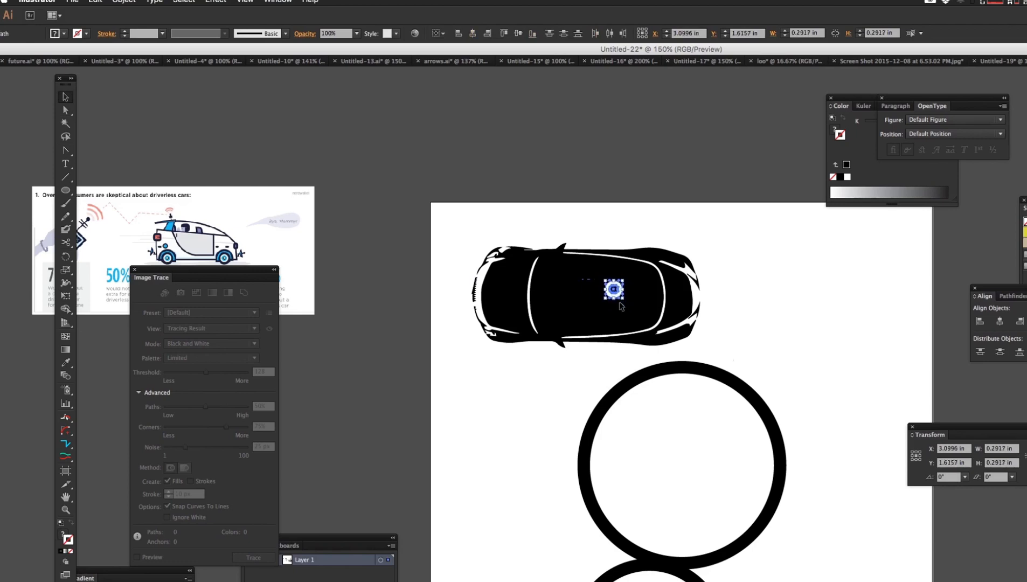
key("shift+Right")
key("shift+Down")
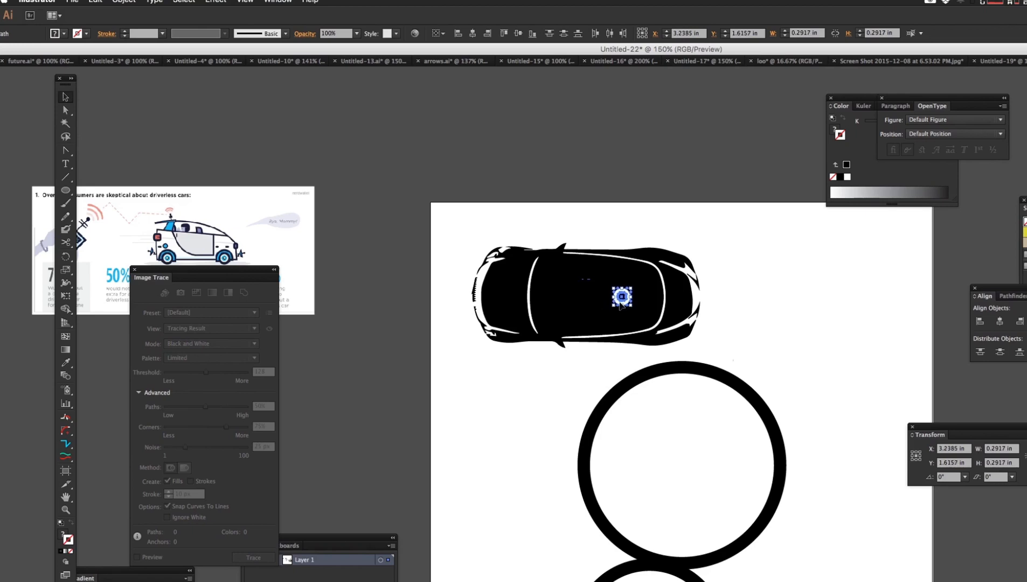
key("Up")
key("Up")
key("Up")
key("Up")
key("Up")
key("Up")
left_click(582, 405)
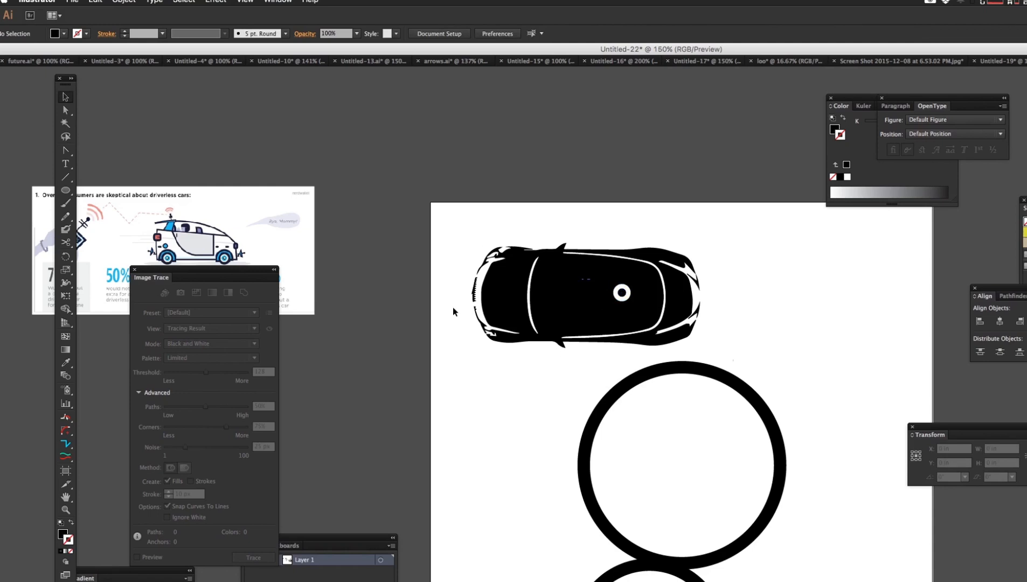
Step: Draw an unfilled, black-outlined circle about 1.87 in wide, centred on the car's roof ring
left_click(65, 190)
left_click_drag(622, 293, 652, 346)
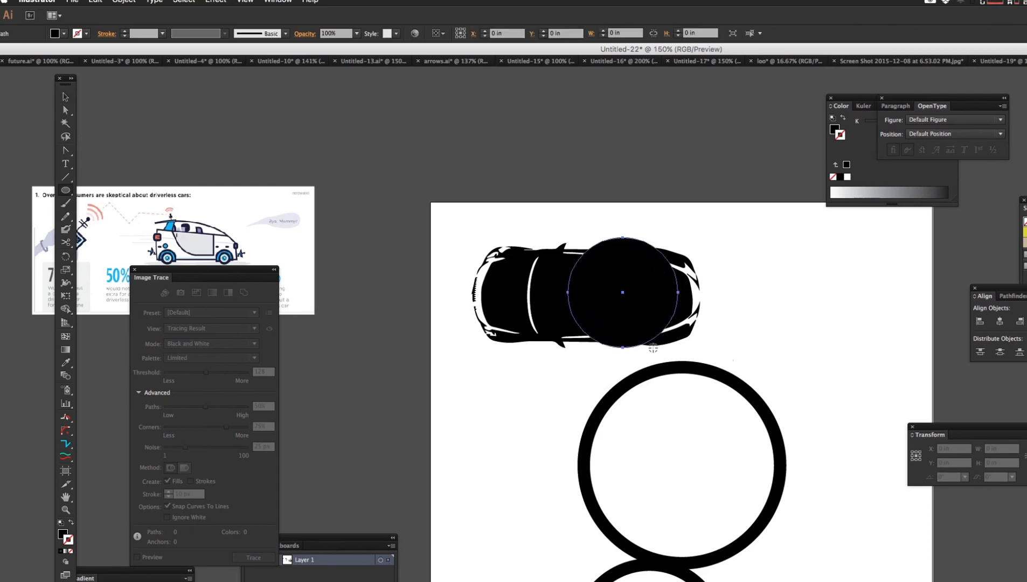
left_click(72, 523)
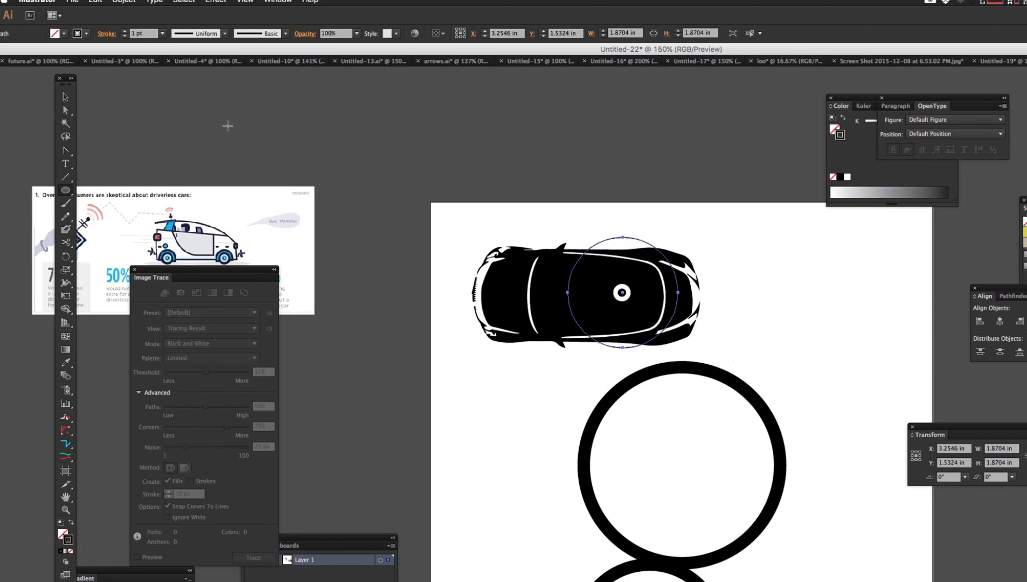
Step: Give the new circle a 4 pt stroke in orange F15A29 and deselect it
left_click(162, 34)
left_click(180, 113)
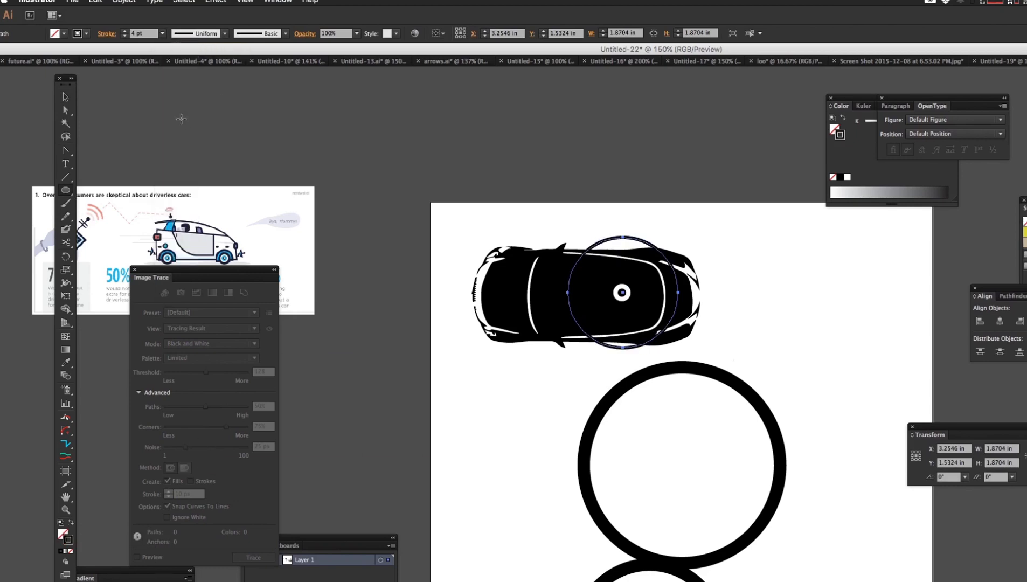
left_click_drag(1026, 200, 539, 91)
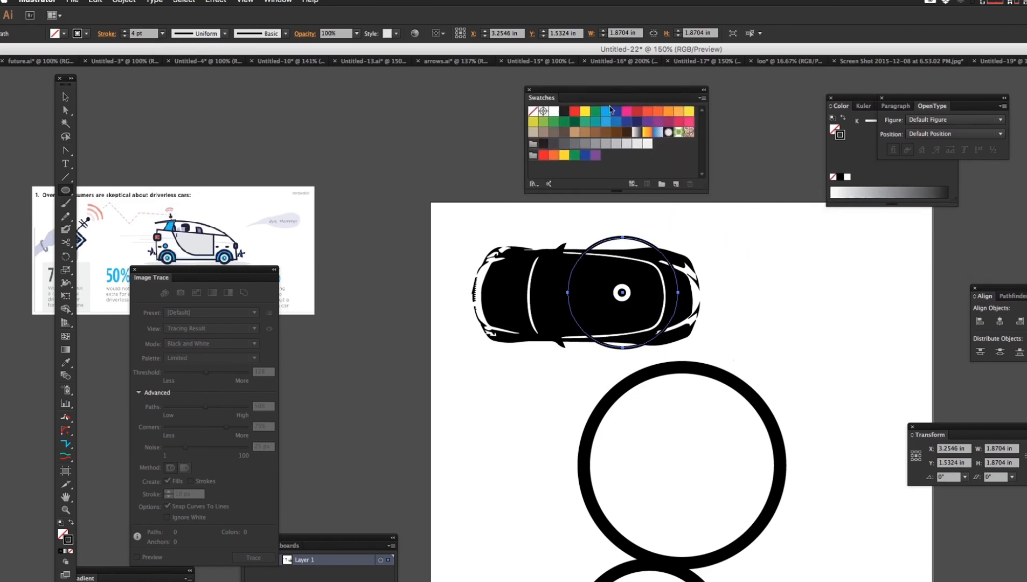
left_click(658, 111)
key("ctrl+shift+a")
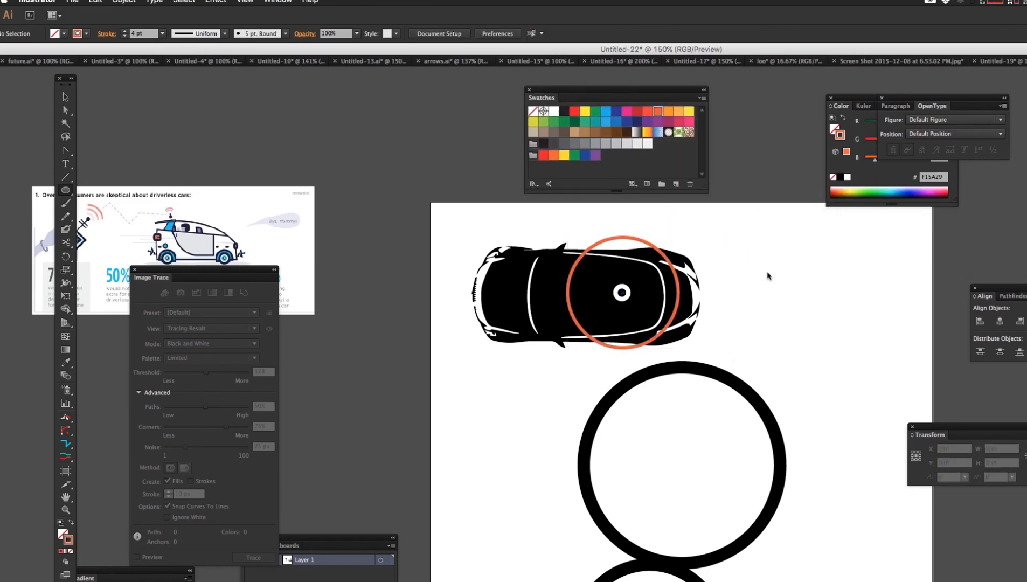
Step: Duplicate the orange circle and scale the copy to about 1.37 in wide inside the original
left_click(658, 343, "ctrl")
mouse_move(659, 344)
left_mouse_down()
mouse_move(685, 436)
mouse_move(694, 430)
mouse_move(670, 356)
mouse_move(690, 349)
mouse_move(702, 367)
mouse_move(679, 340)
left_mouse_up()
left_click_drag(616, 335, 599, 326)
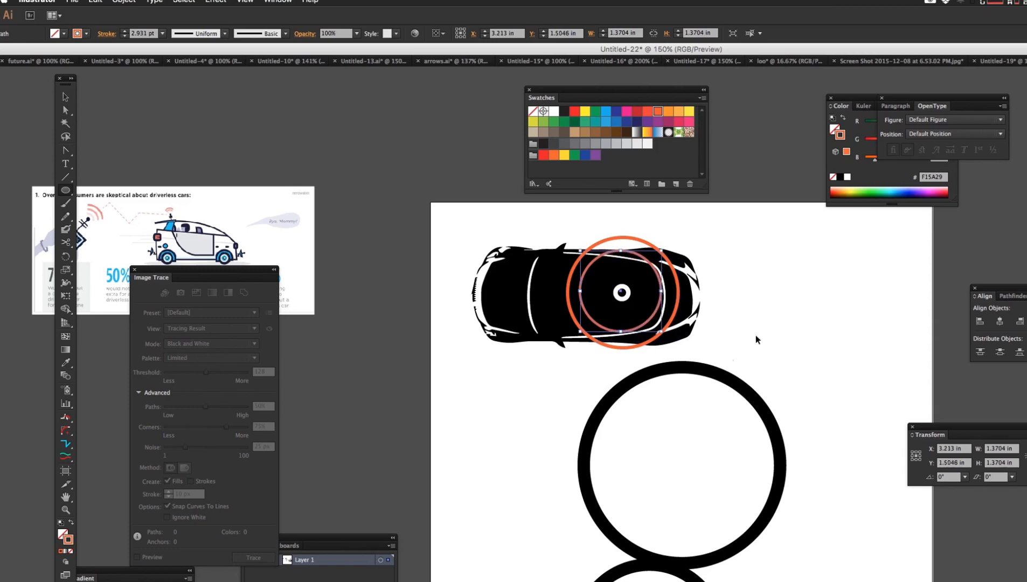
Step: Align the two orange circles on their horizontal and vertical centres
left_click(641, 346, "shift")
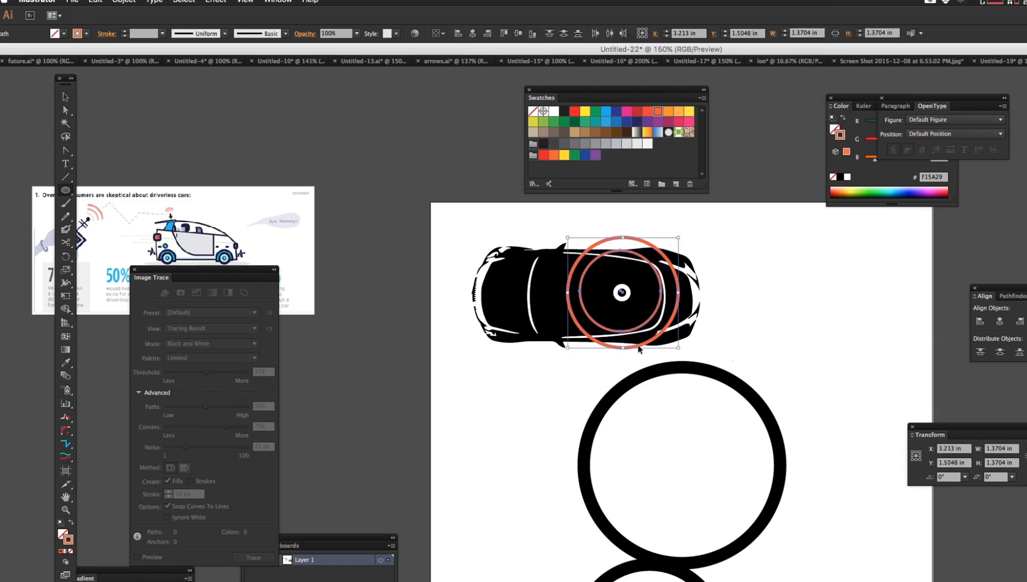
left_click(473, 33)
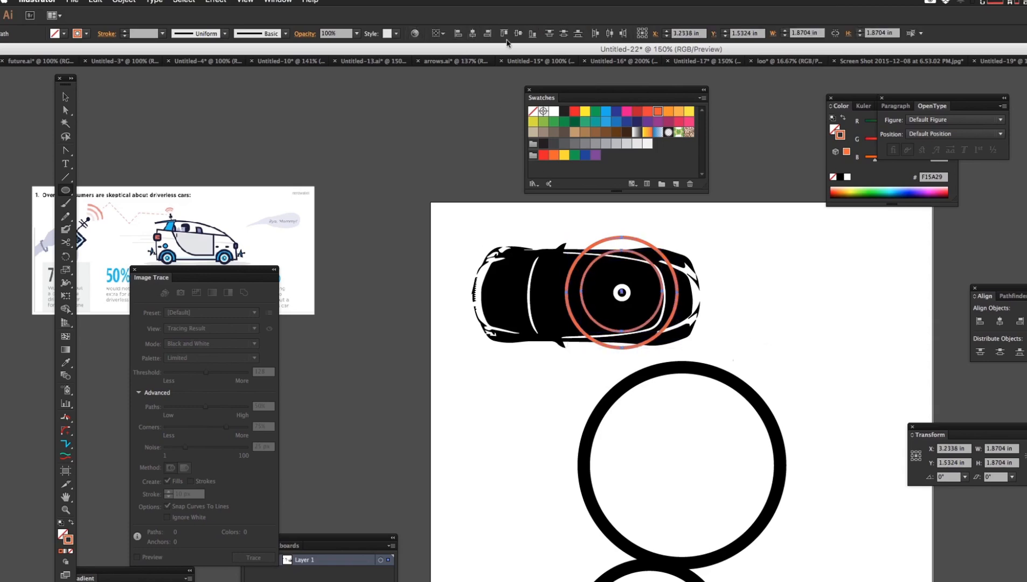
left_click(518, 32)
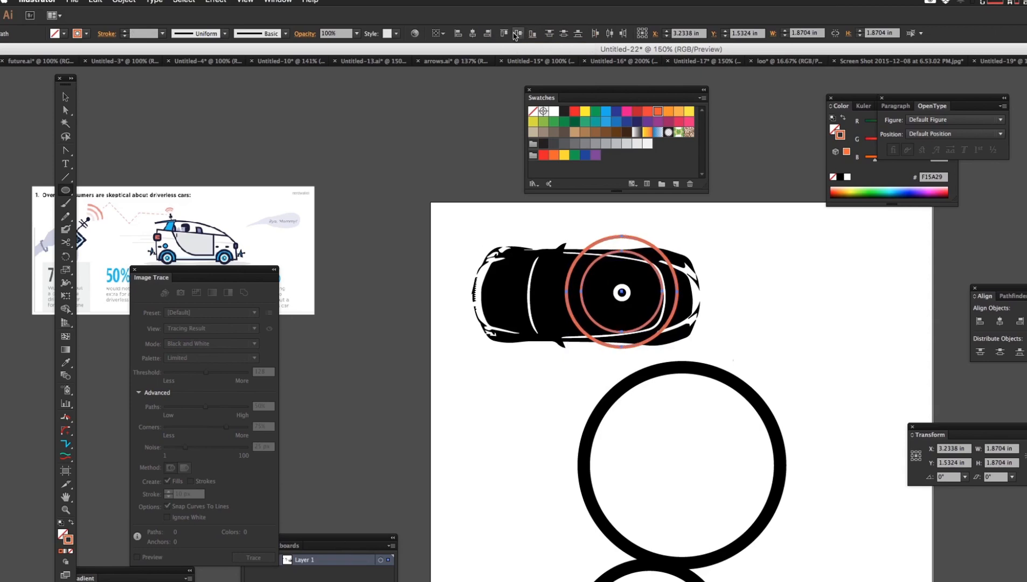
left_click(869, 351)
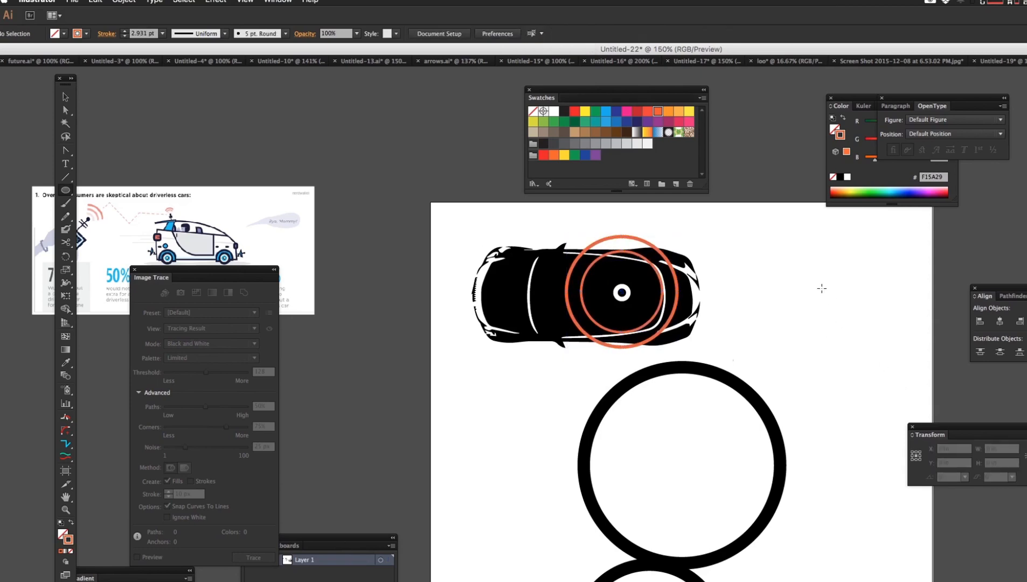
Step: Paste a copy of the outer orange circle and enlarge it to about 2.3 in wide as a third ring around the others
left_click(603, 343)
key("super+c")
key("super+v")
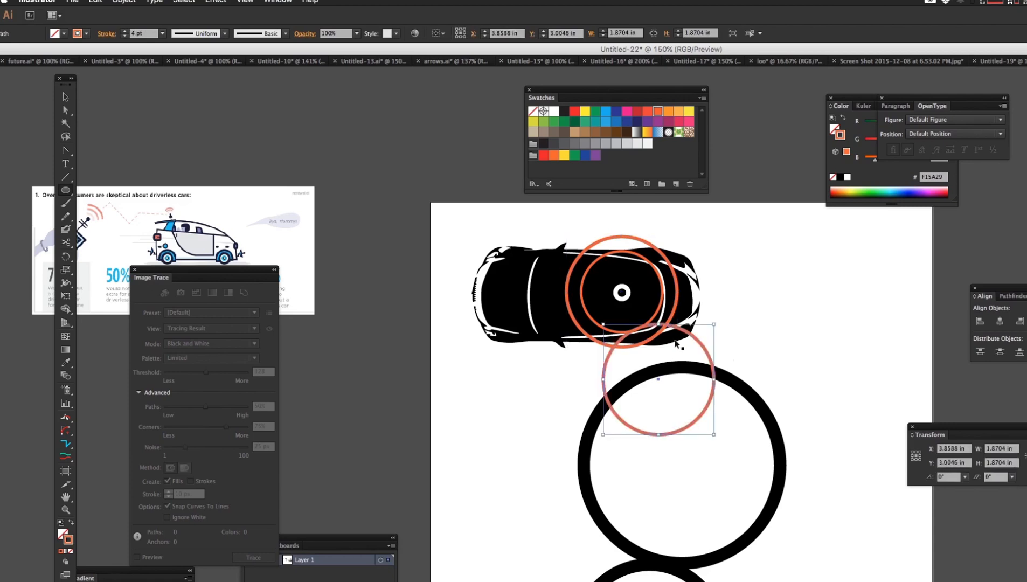
left_click_drag(687, 330, 653, 272)
key("super+z")
left_click(749, 310, "super")
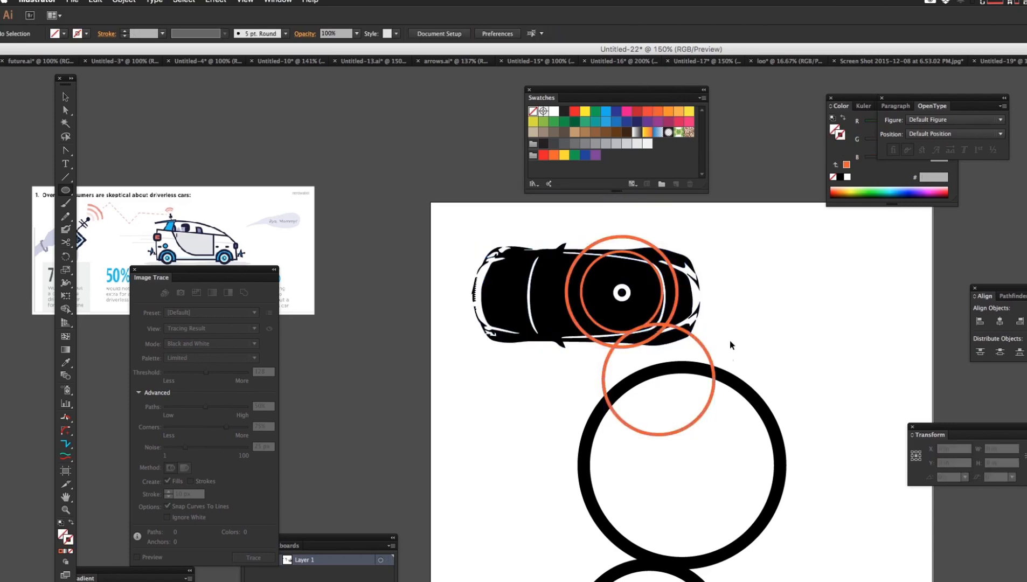
left_click(710, 366)
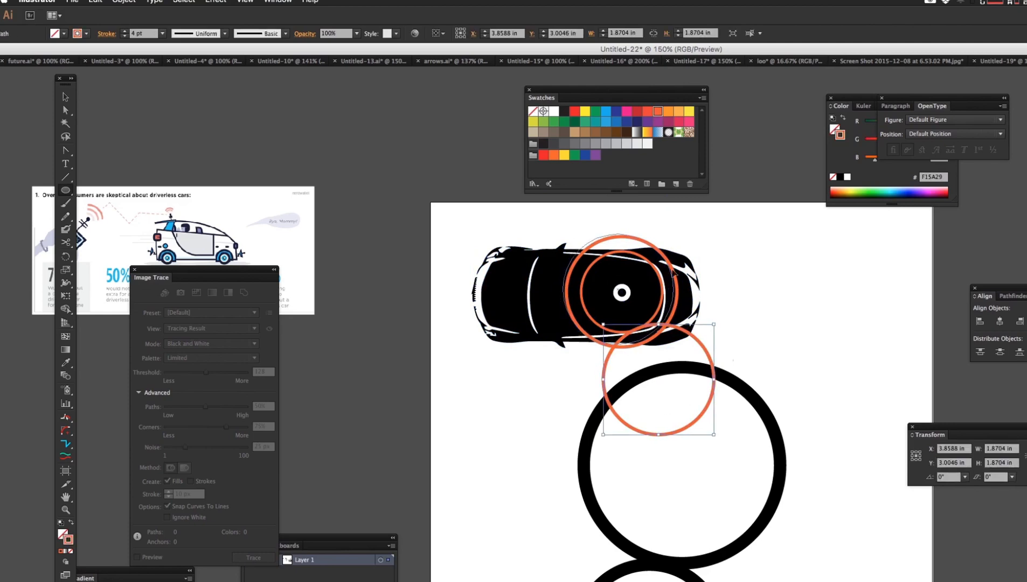
mouse_move(659, 324)
left_mouse_down()
mouse_move(621, 237)
mouse_move(691, 226)
left_mouse_up()
key("v")
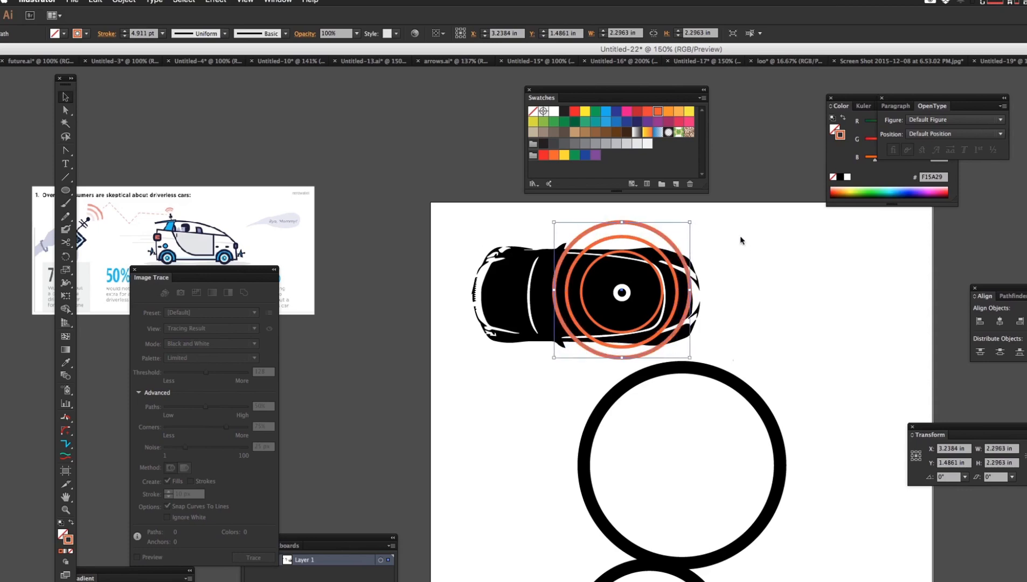
Step: Scale all three orange rings down together to about 1.81 in wide and nudge them to about Y 1.51 in
key("a")
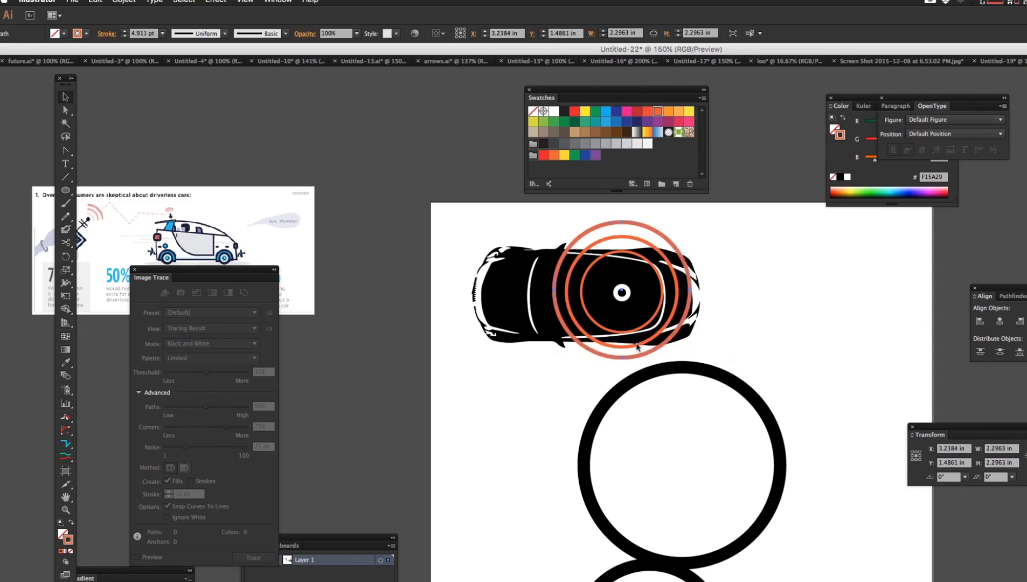
left_click(604, 346, "shift+super")
left_click(609, 331, "shift+super")
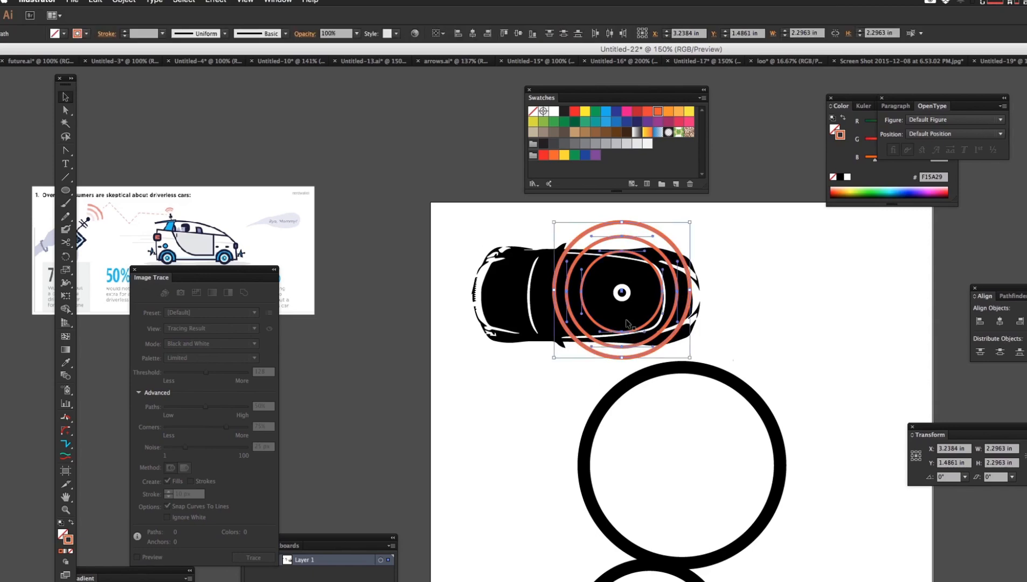
left_click_drag(689, 358, 675, 344)
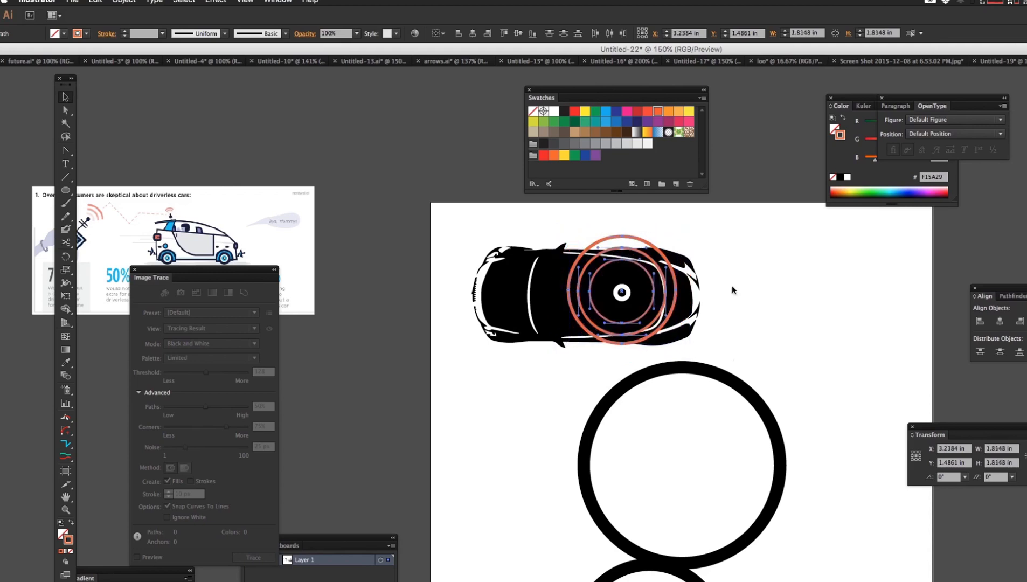
key("Down")
key("Down")
left_click(733, 270)
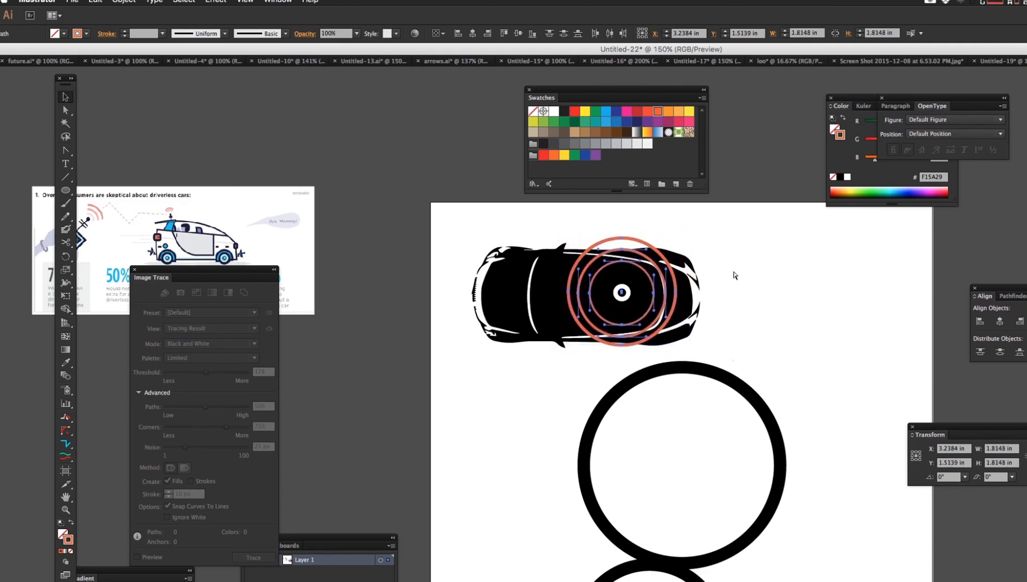
Step: Scale the car and its rings down together to about 1.2 in across and rotate them diagonally, front toward the upper right
left_click_drag(469, 239, 750, 347)
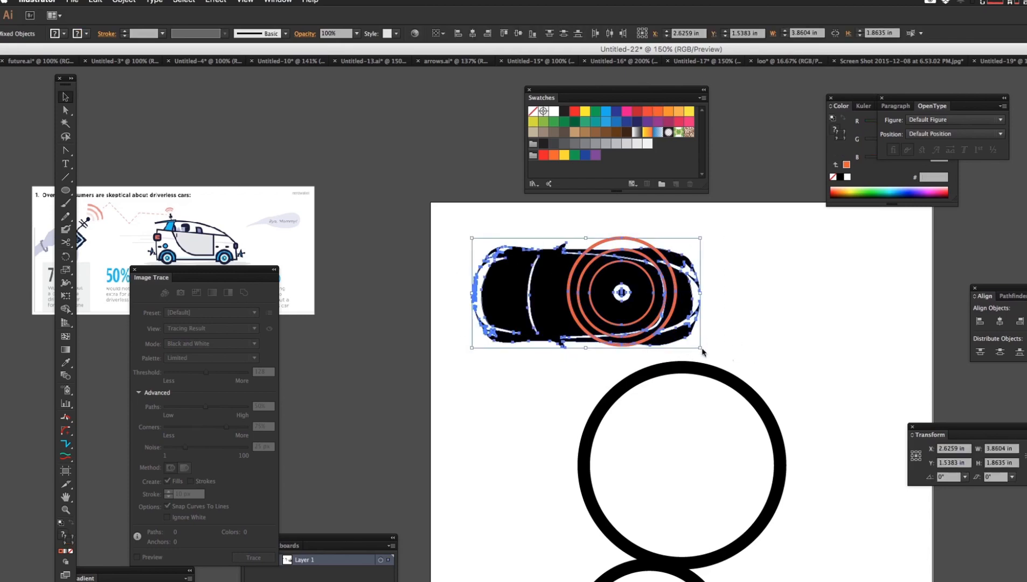
left_click_drag(700, 350, 556, 285)
key("r")
left_click_drag(470, 224, 565, 244)
Step: Move the car to the upper-left outside edge of the figure-eight's large circle, at about X 2.69 in, Y 2.93 in
key("v")
left_click_drag(531, 258, 600, 370)
left_click(557, 310)
scroll(515, 275, "down", 5)
scroll(515, 275, "right", 2)
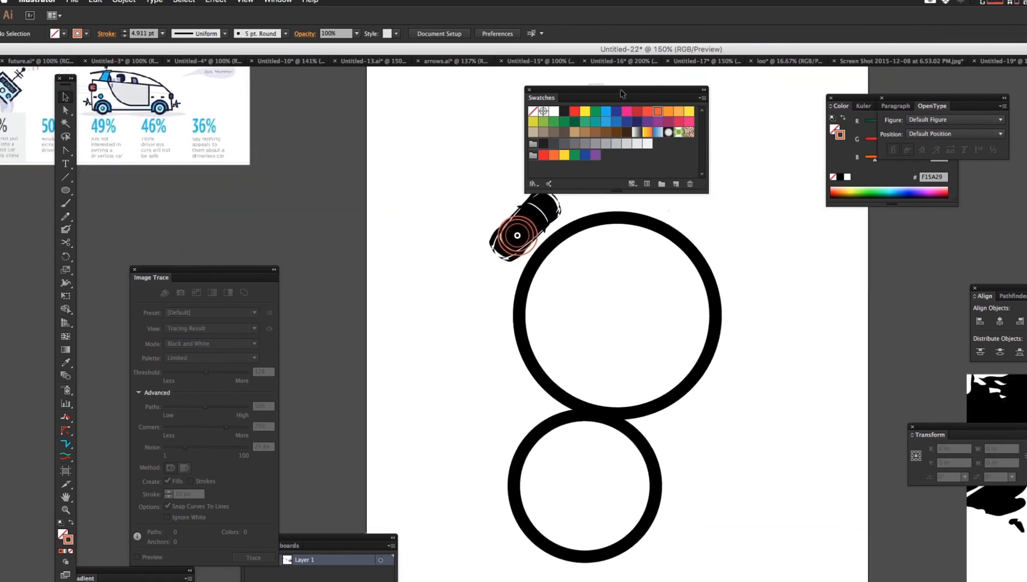
Step: Enlarge the orange rings together around the car's roof mark to about 1.04 in wide
left_click_drag(634, 90, 849, 165)
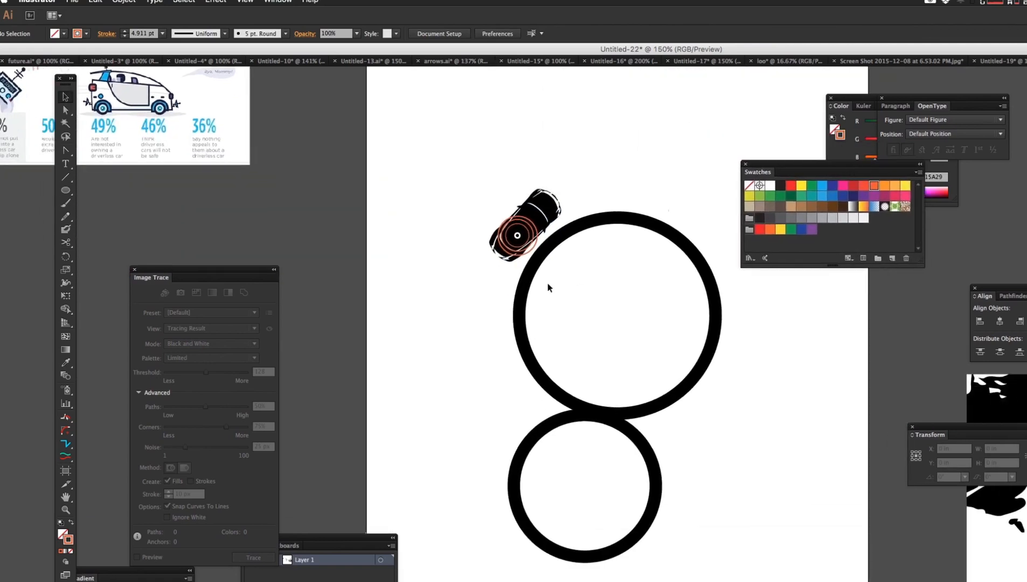
left_click(530, 253)
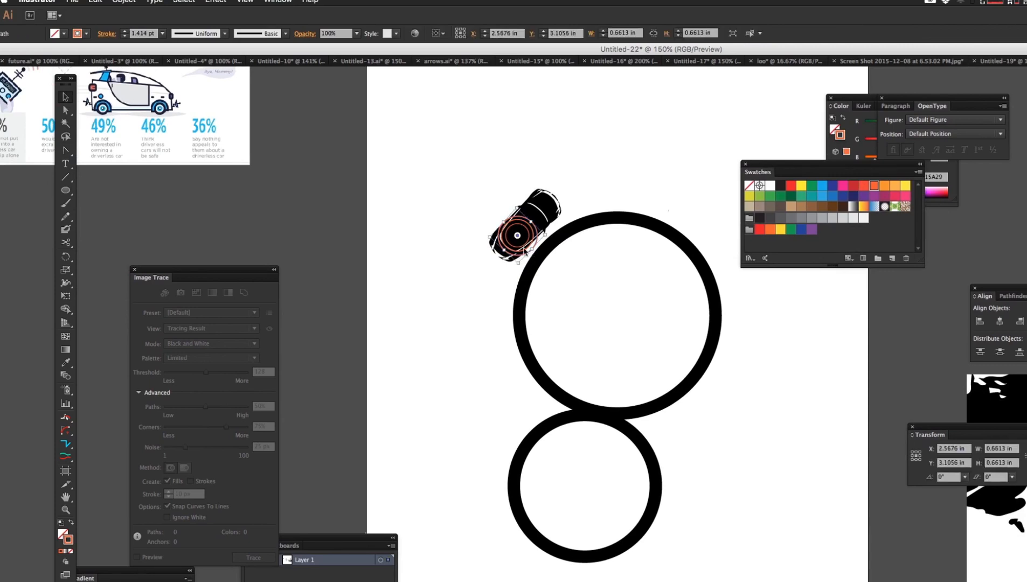
left_click(515, 245, "shift")
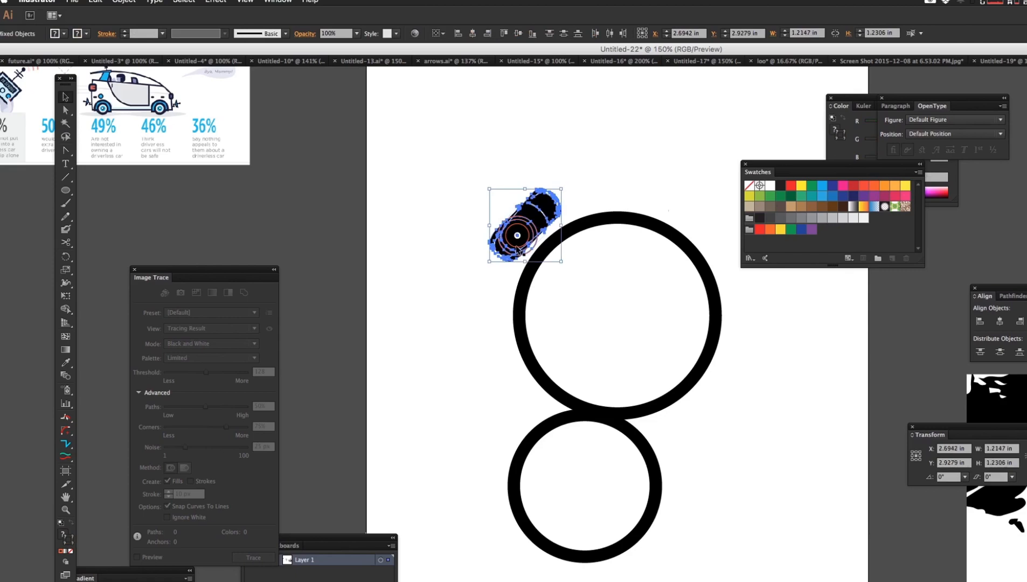
left_click(512, 288)
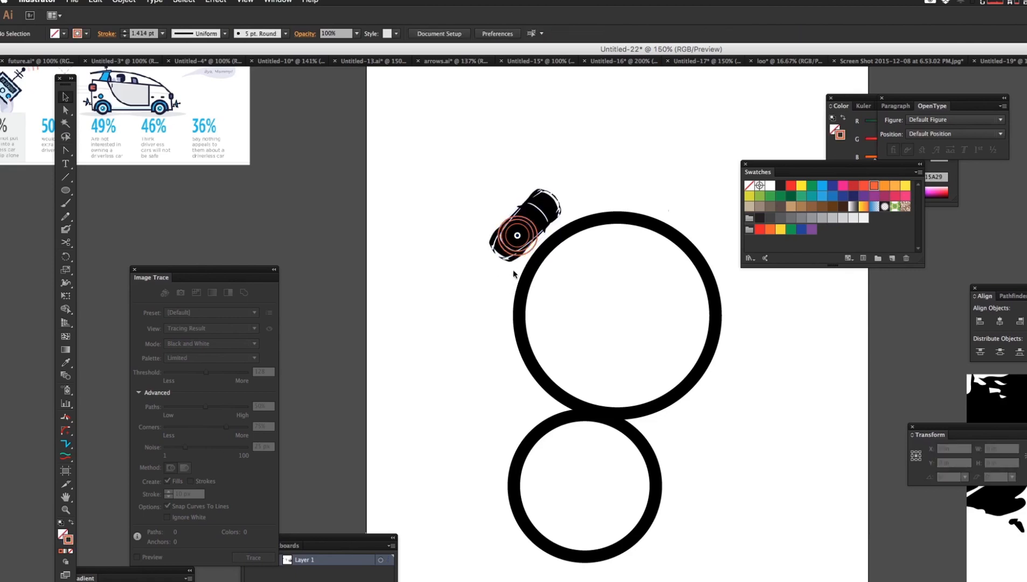
left_click(519, 257)
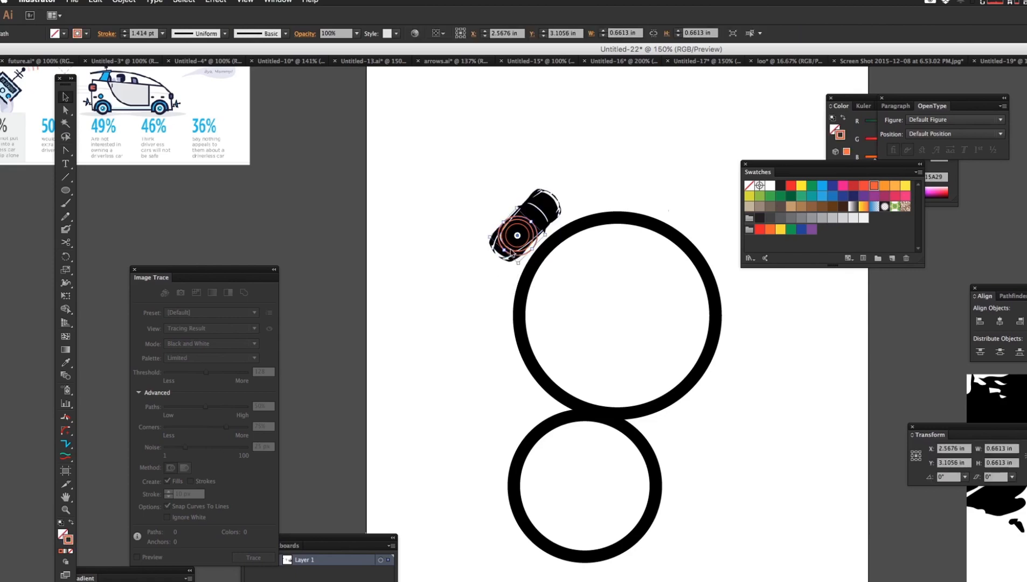
left_click(509, 246, "shift")
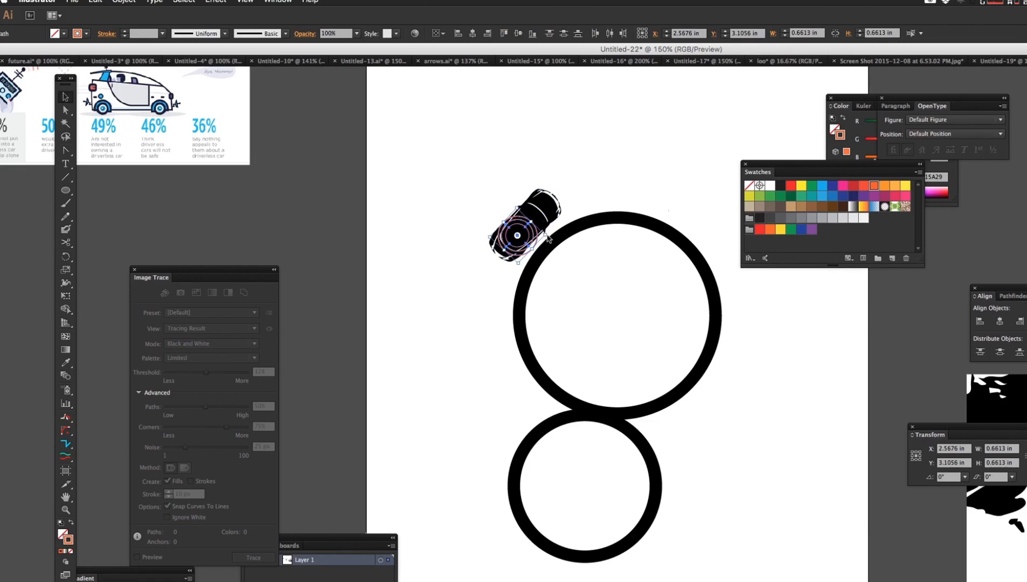
left_click_drag(548, 238, 612, 264)
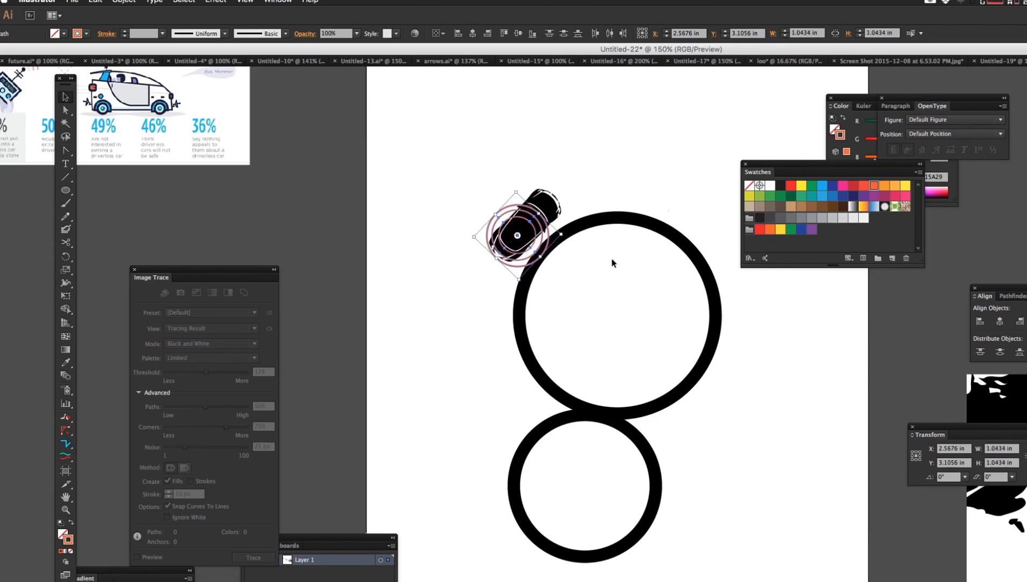
left_click(652, 120)
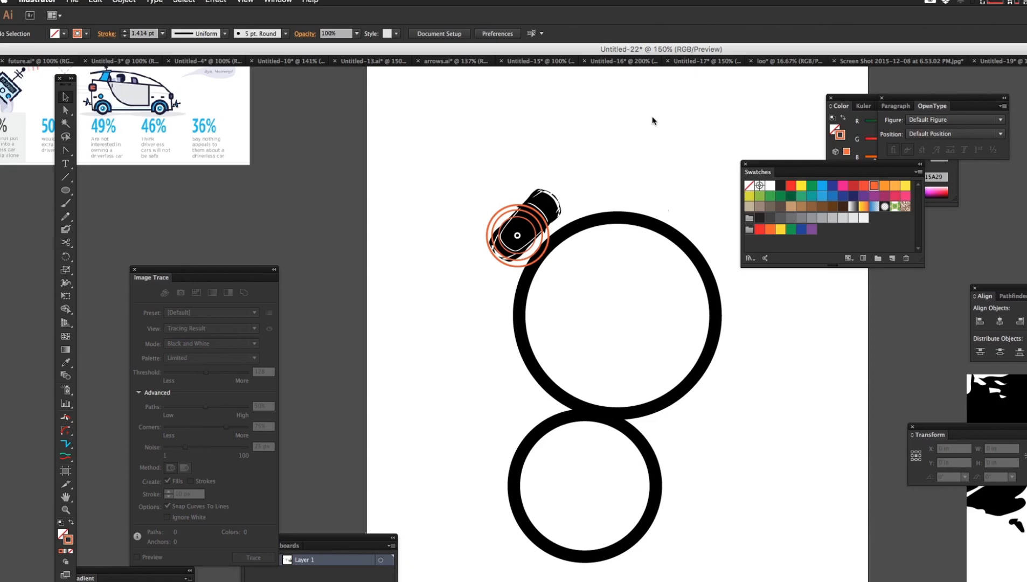
Step: Undo the enlargement of the orange rings and delete all three rings from the car
key("super+z")
key("super+z")
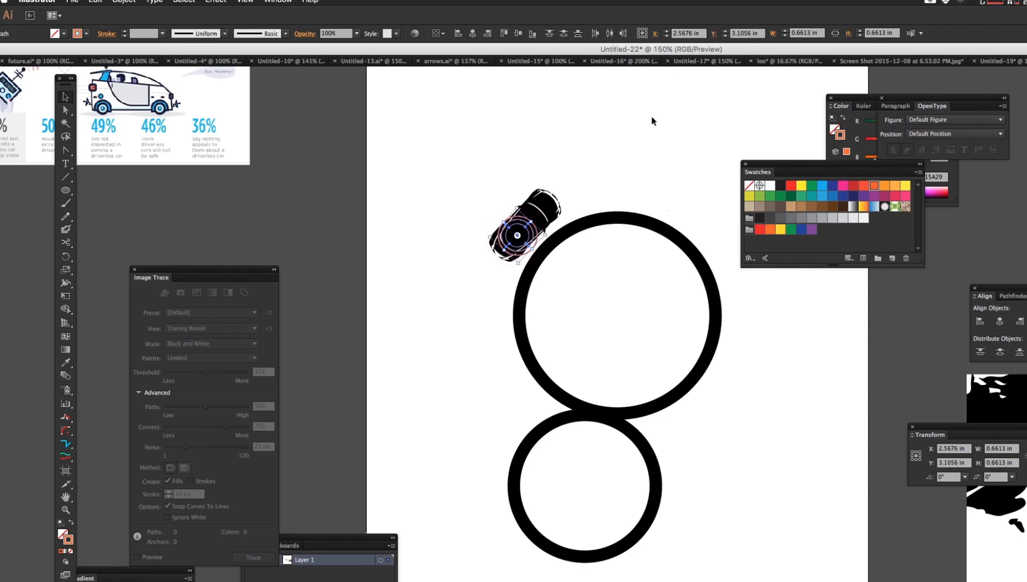
key("super+z")
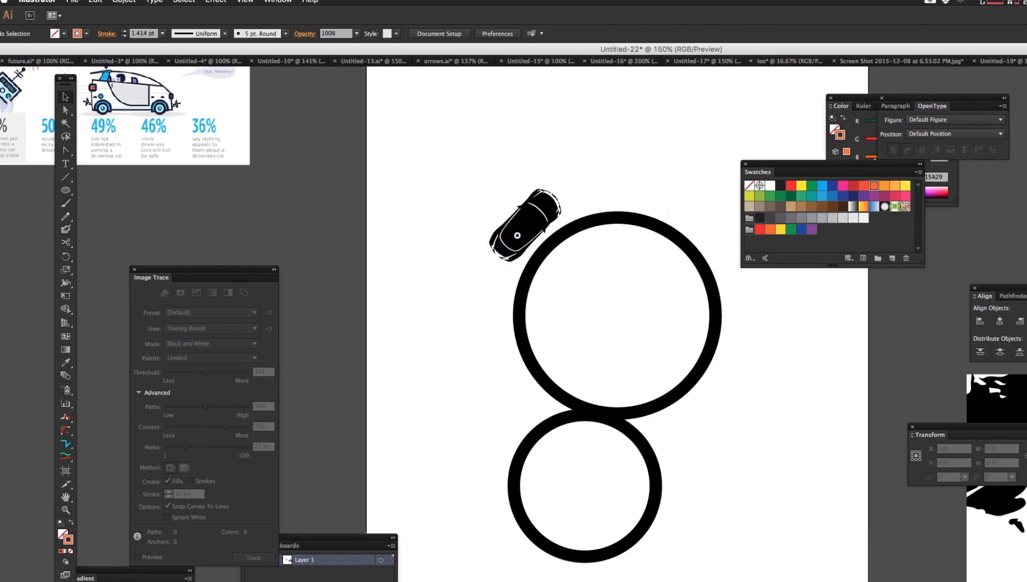
left_click_drag(372, 538, 326, 534)
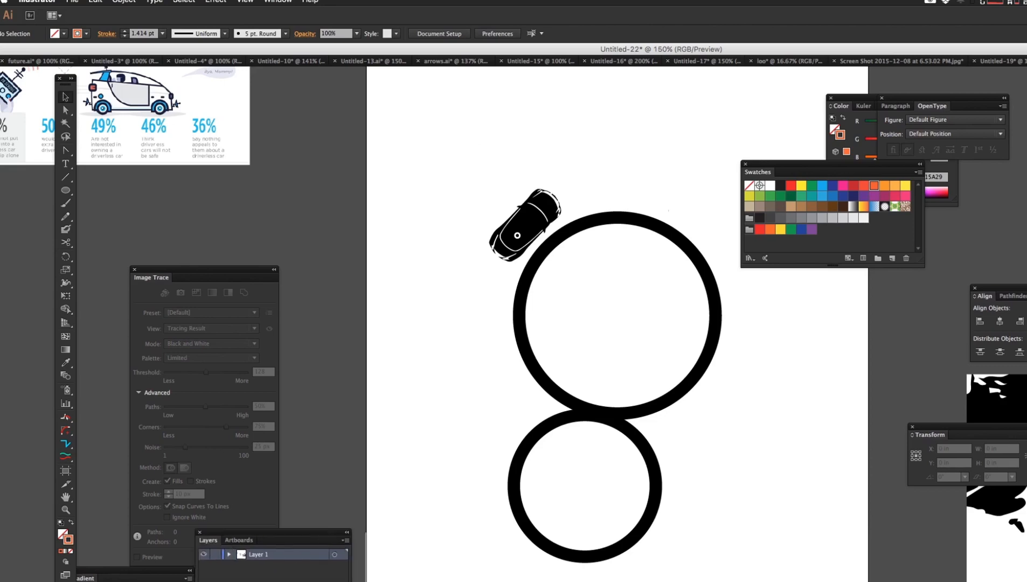
key("Tab")
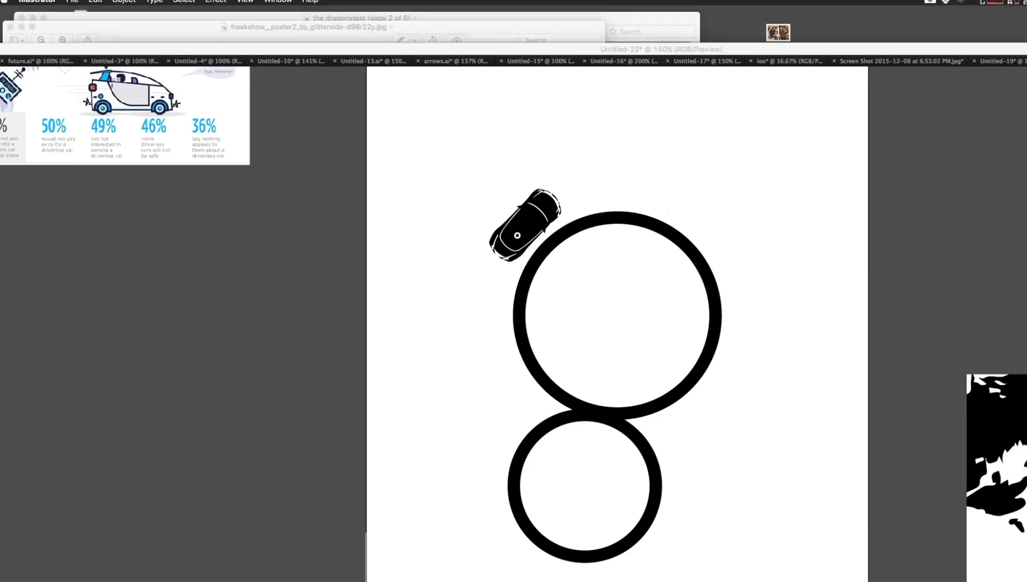
key("Tab")
Step: Add the text "DRIVERLESS" in 12 pt Big John on the artboard above the car
left_click_drag(439, 380, 368, 412)
key("super+minus")
left_click_drag(740, 317, 682, 269)
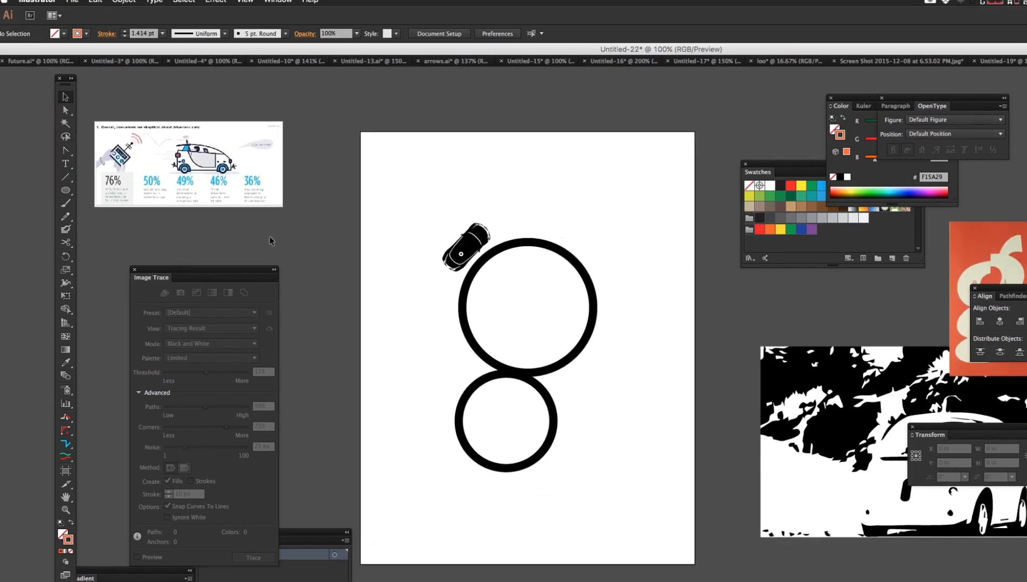
left_click(65, 164)
left_click(442, 178)
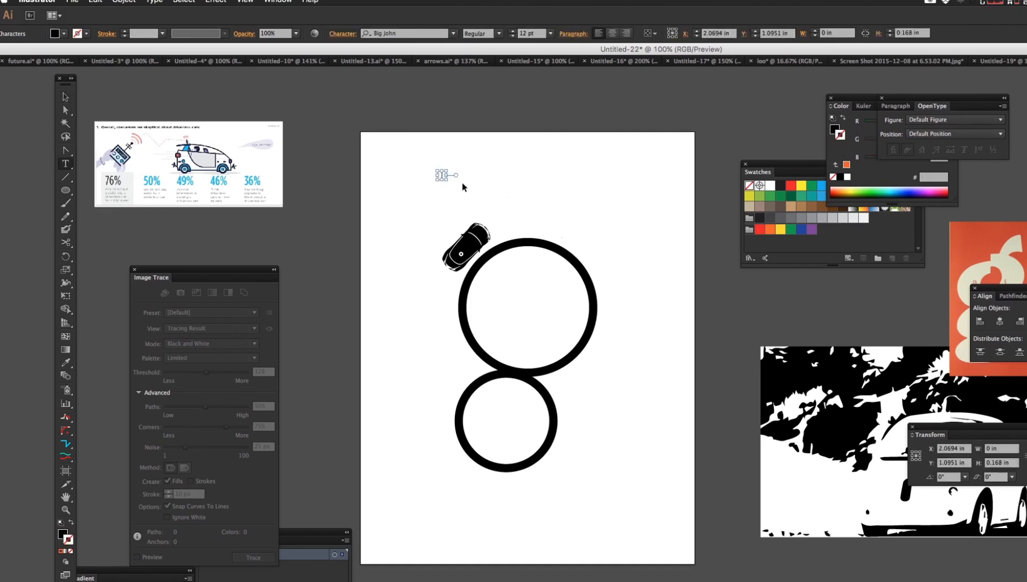
left_click(489, 187)
left_click(483, 178)
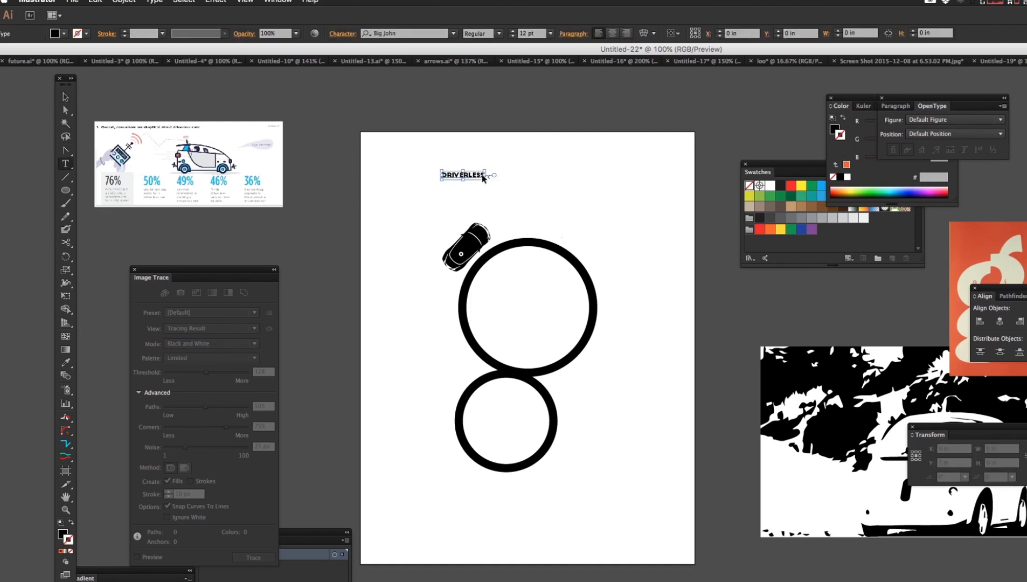
Step: Enlarge the DRIVERLESS title to about 5.95 in wide and place it above the car at about X 4.34 in, Y 1.26 in
left_click_drag(484, 179, 651, 284)
left_click_drag(515, 198, 498, 173)
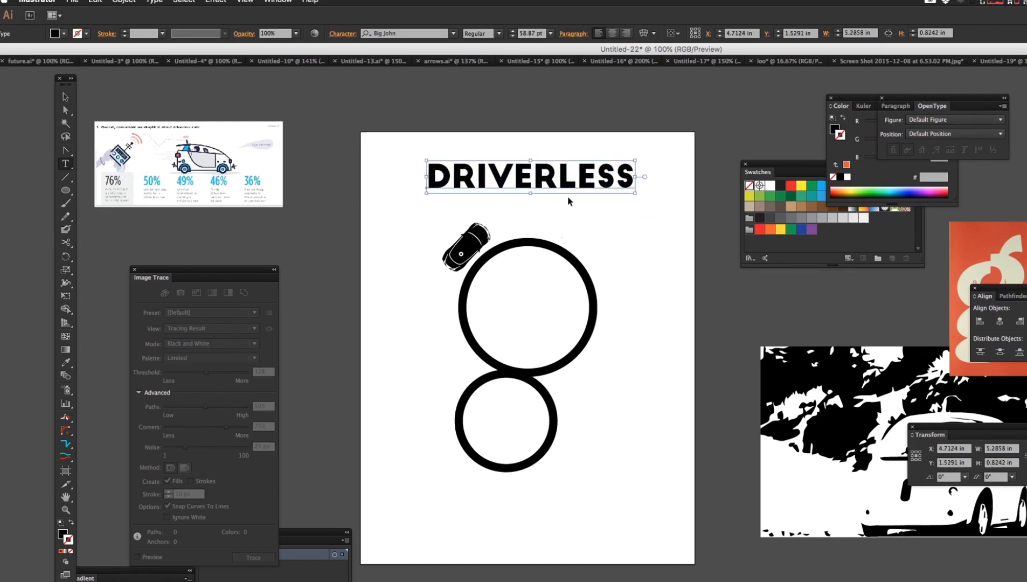
left_click(640, 197, "super")
left_click(611, 184, "super")
left_click_drag(636, 195, 661, 201)
left_click_drag(551, 191, 538, 194)
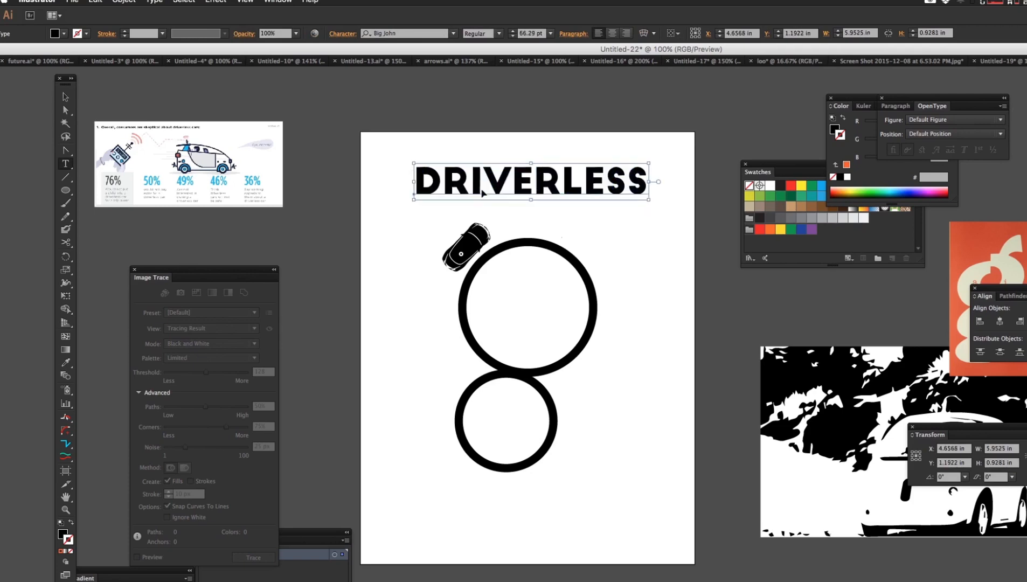
Step: Set the DRIVERLESS title's font to Arial Regular
left_click(152, 1)
mouse_move(162, 12)
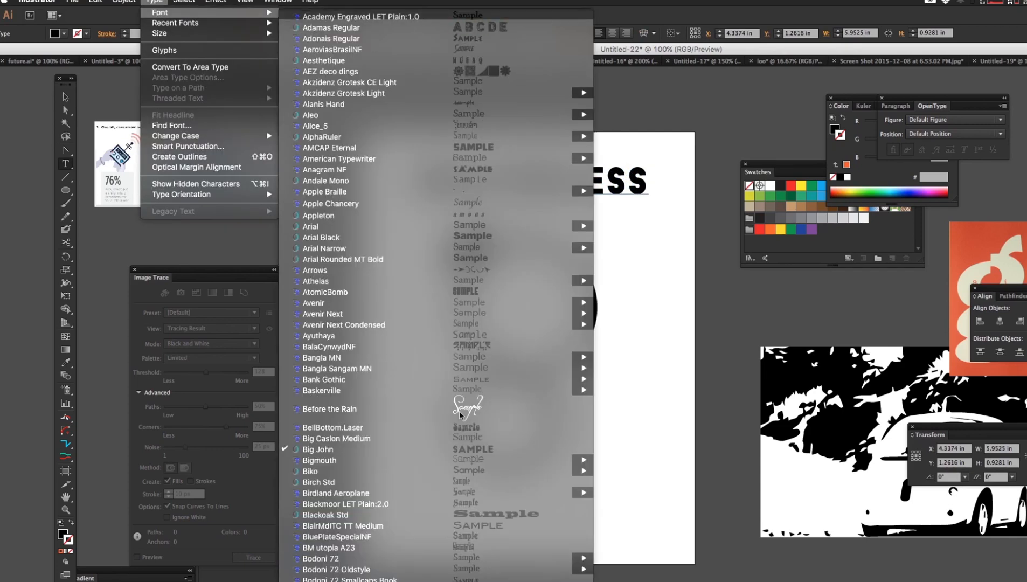
mouse_move(462, 230)
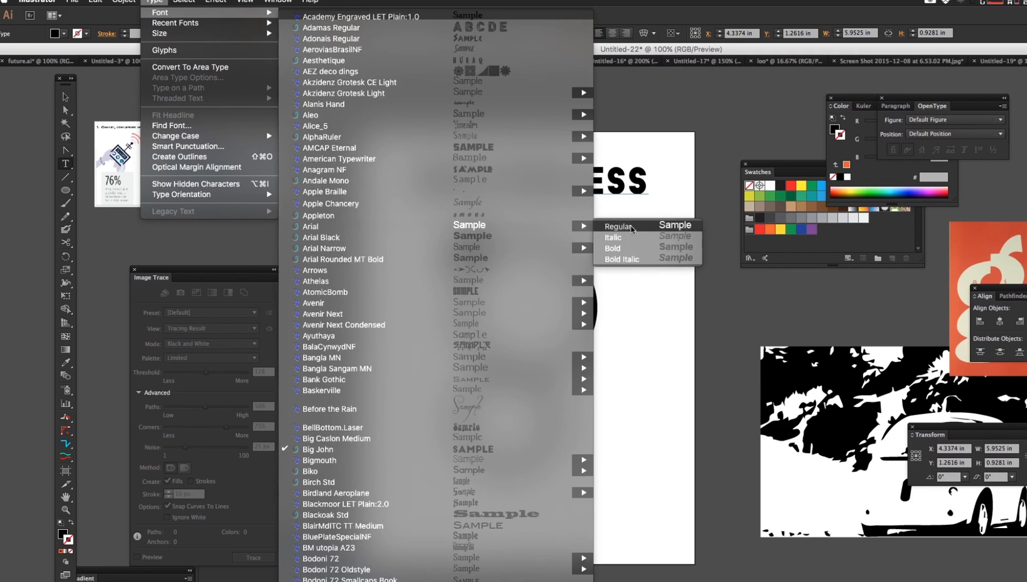
left_click(678, 230)
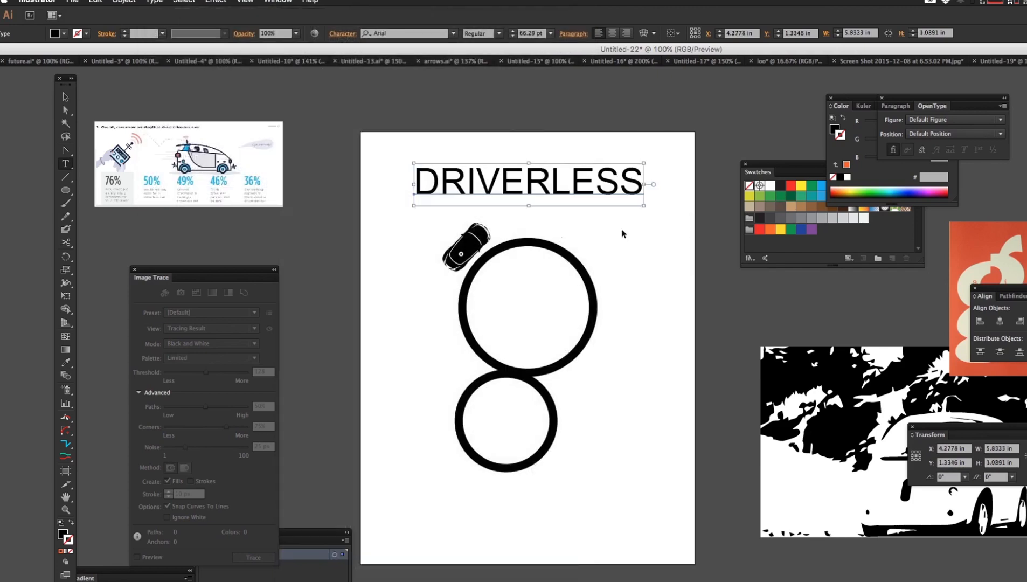
left_click(526, 196)
left_click(515, 203)
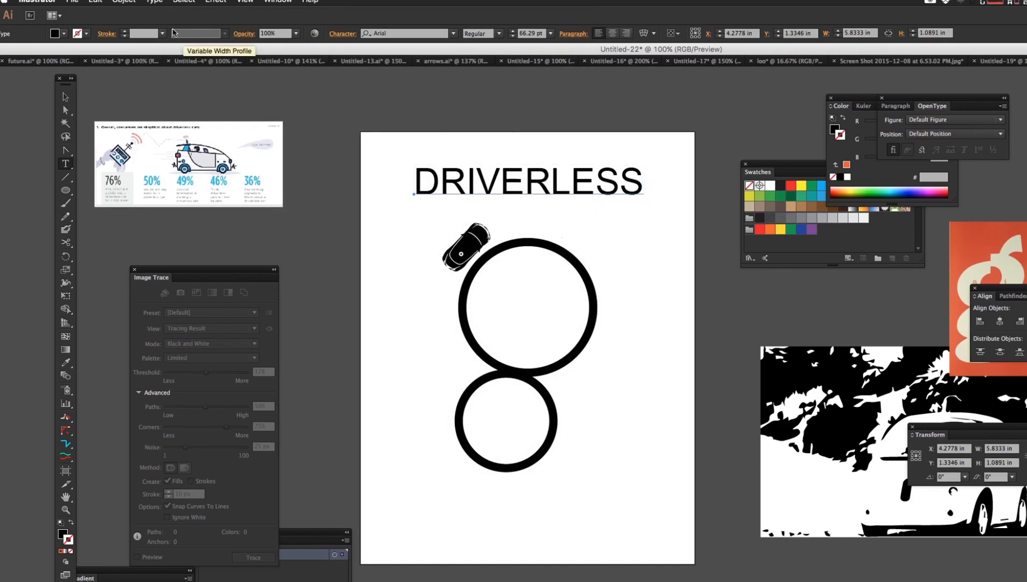
Step: Set the DRIVERLESS title's font to Helvetica Neue Condensed Bold
left_click(157, 2)
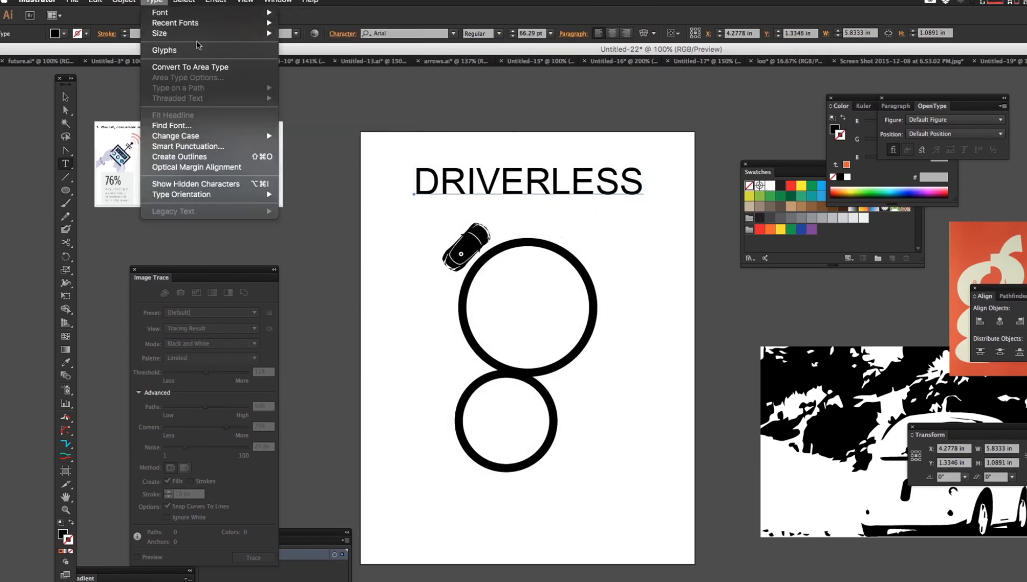
mouse_move(187, 17)
scroll(377, 297, "down", 5)
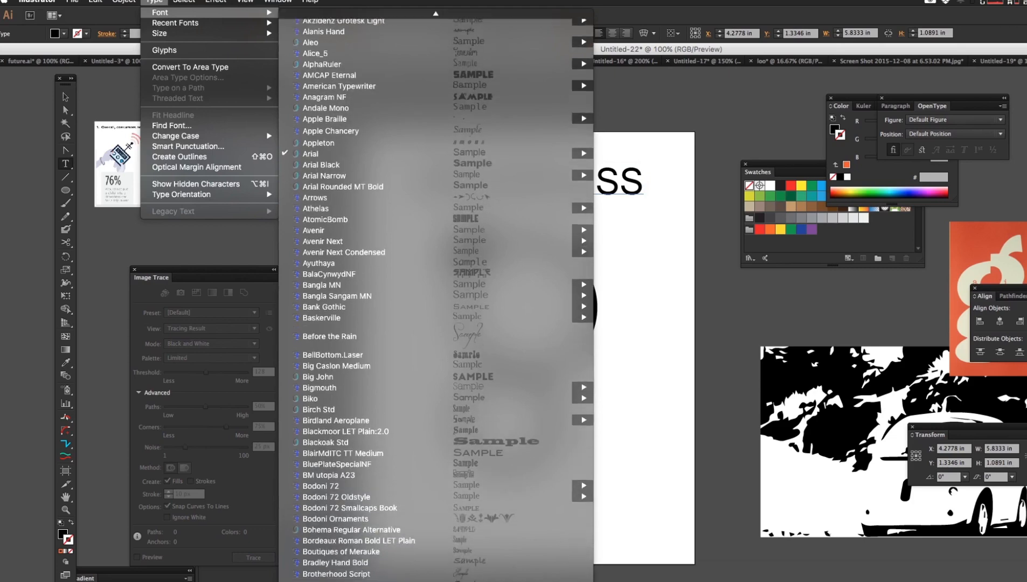
scroll(378, 296, "down", 20)
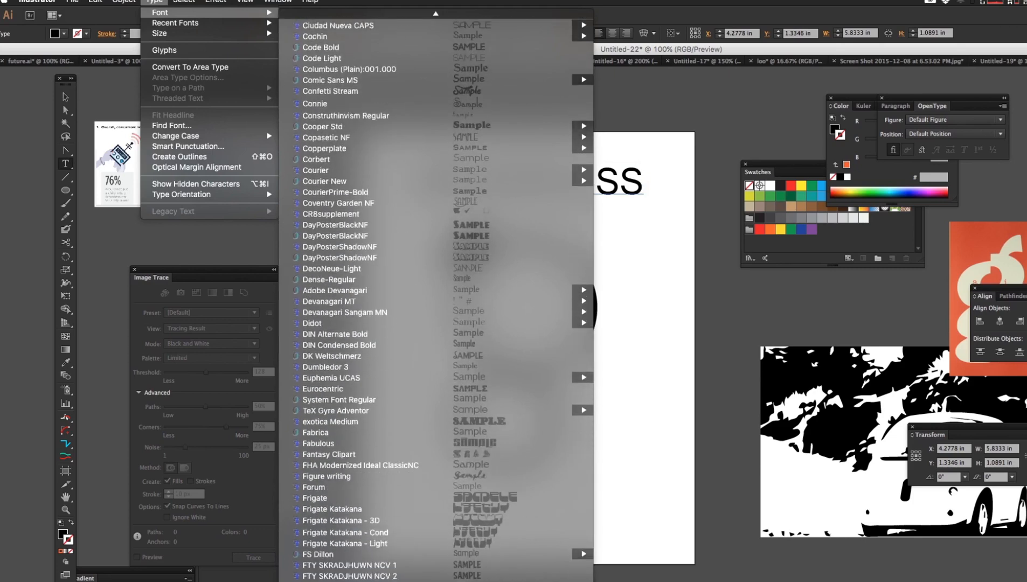
scroll(377, 296, "down", 20)
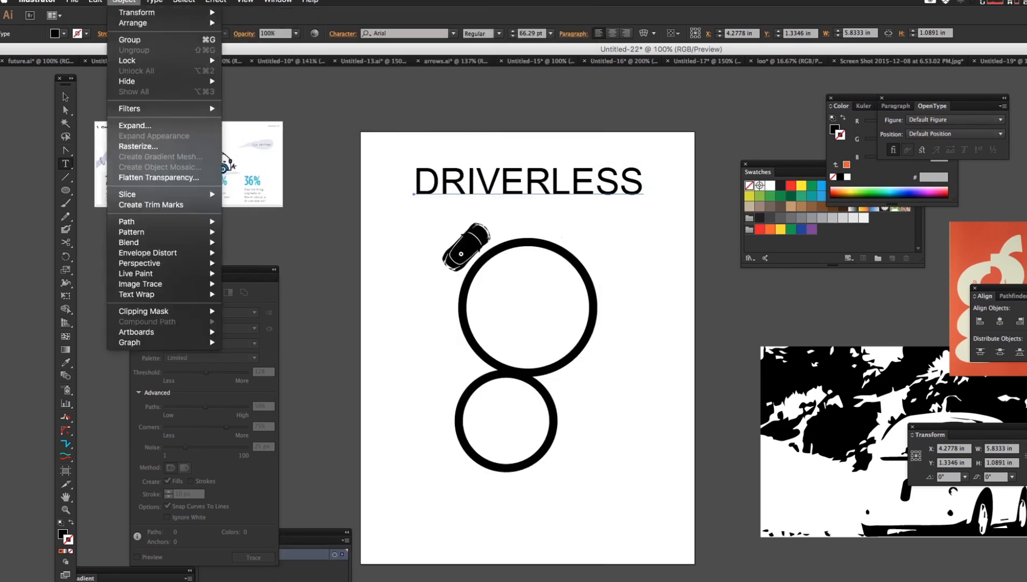
left_click(124, 2)
left_click(407, 35)
double_click(406, 35)
key("BackSpace")
type("hel")
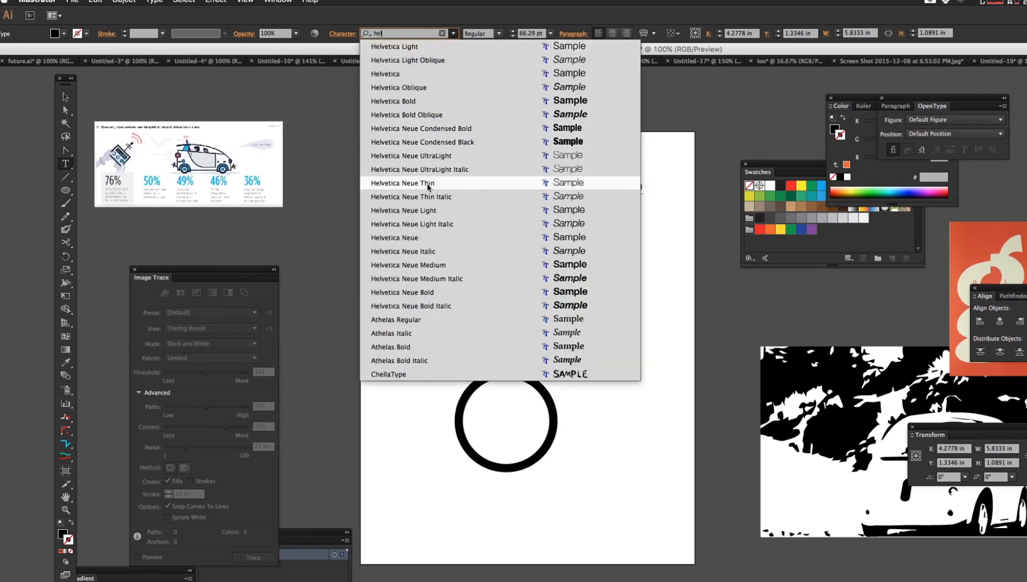
left_click(431, 129)
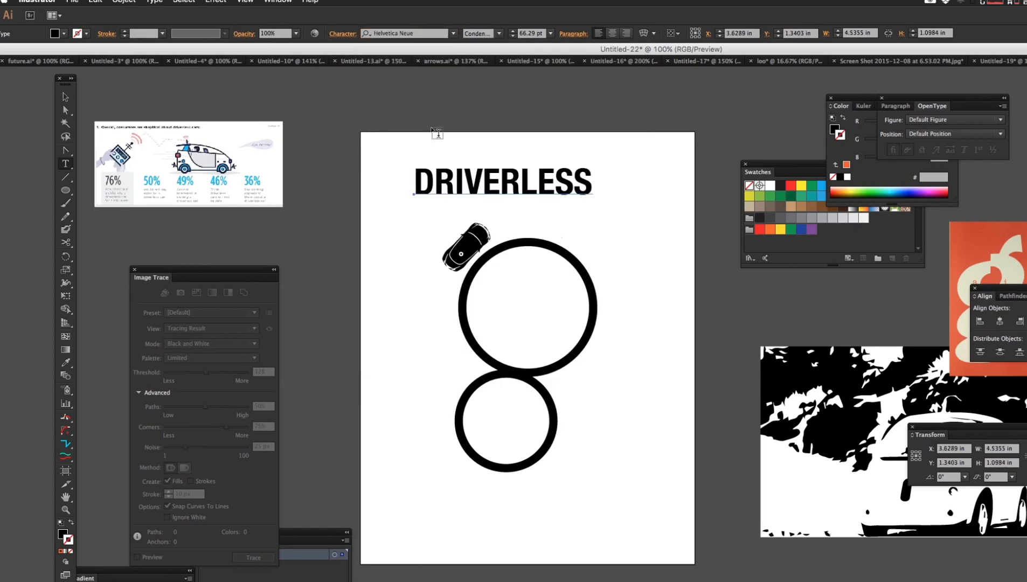
key("Escape")
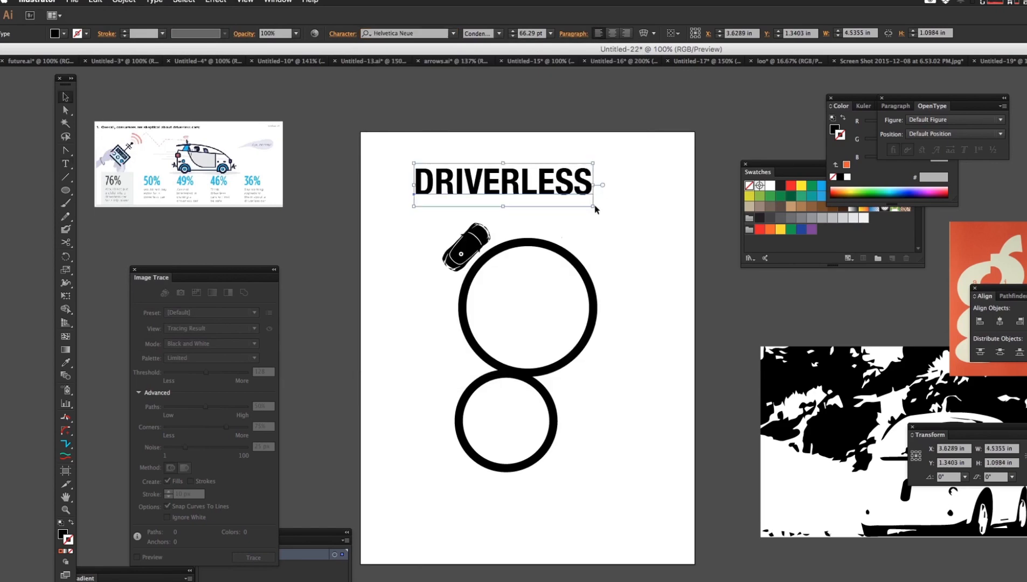
Step: Enlarge the title to about 6.56 in wide and move it to about X 4.2 in, Y 1.57 in above the car
left_click_drag(595, 209, 671, 272)
left_click_drag(509, 199, 484, 208)
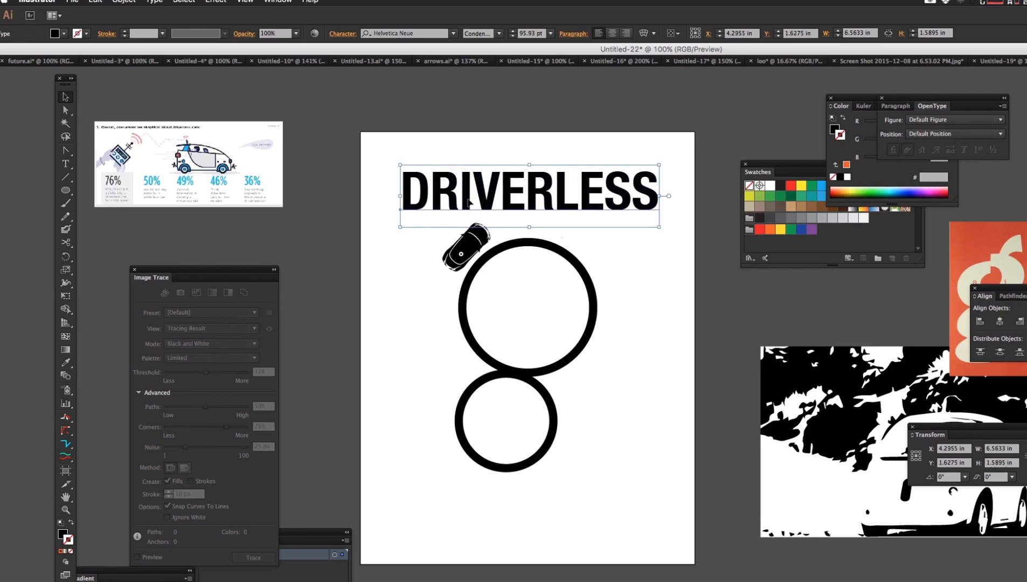
left_click(419, 291)
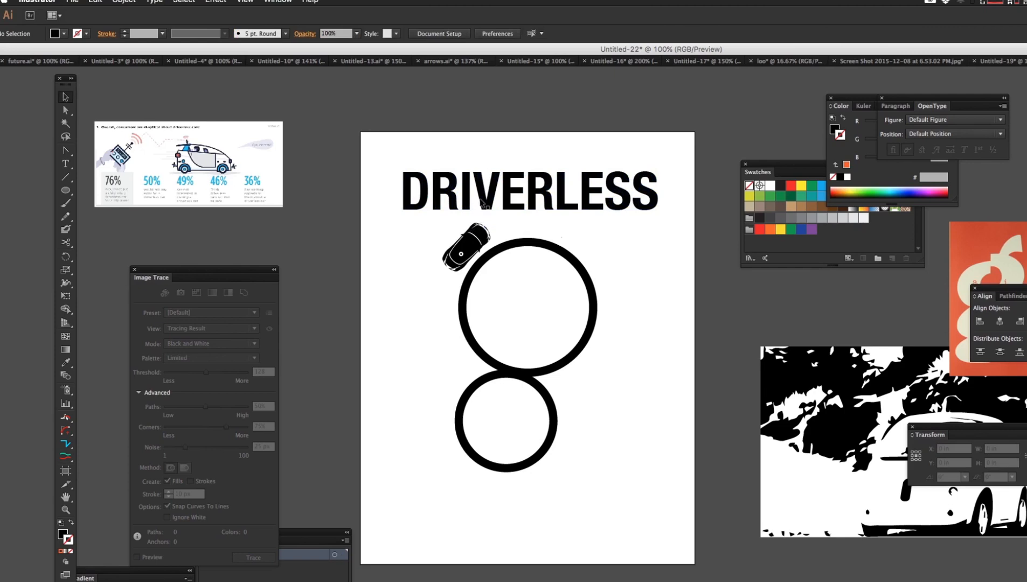
left_click_drag(482, 199, 478, 196)
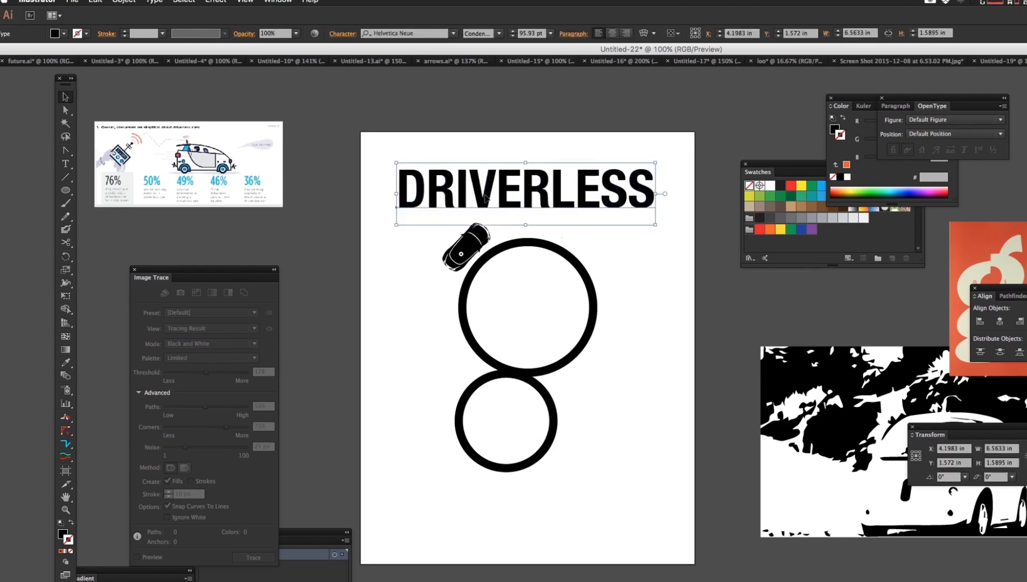
left_click(481, 276)
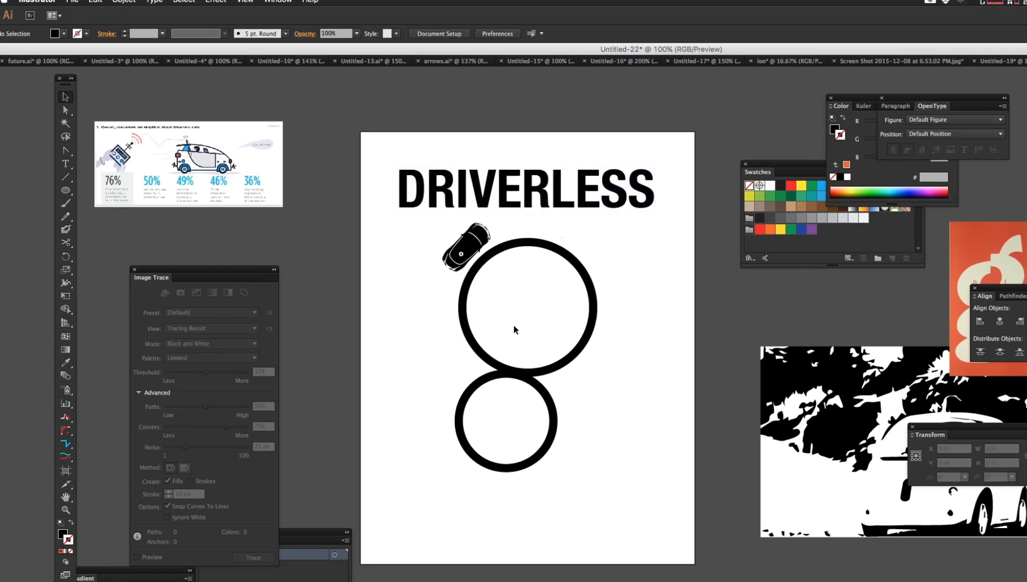
left_click_drag(436, 512, 665, 213)
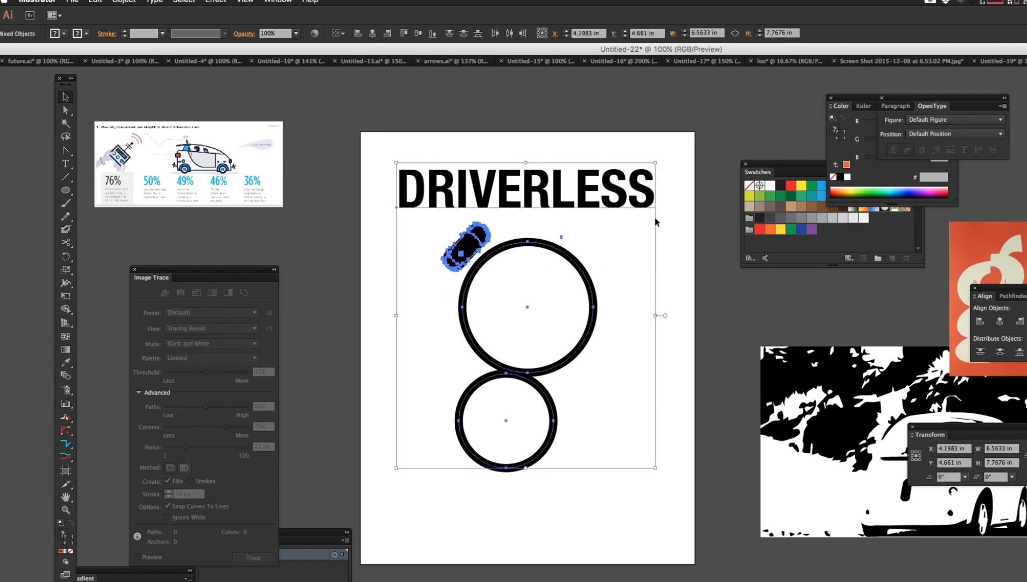
left_click(566, 210, "shift")
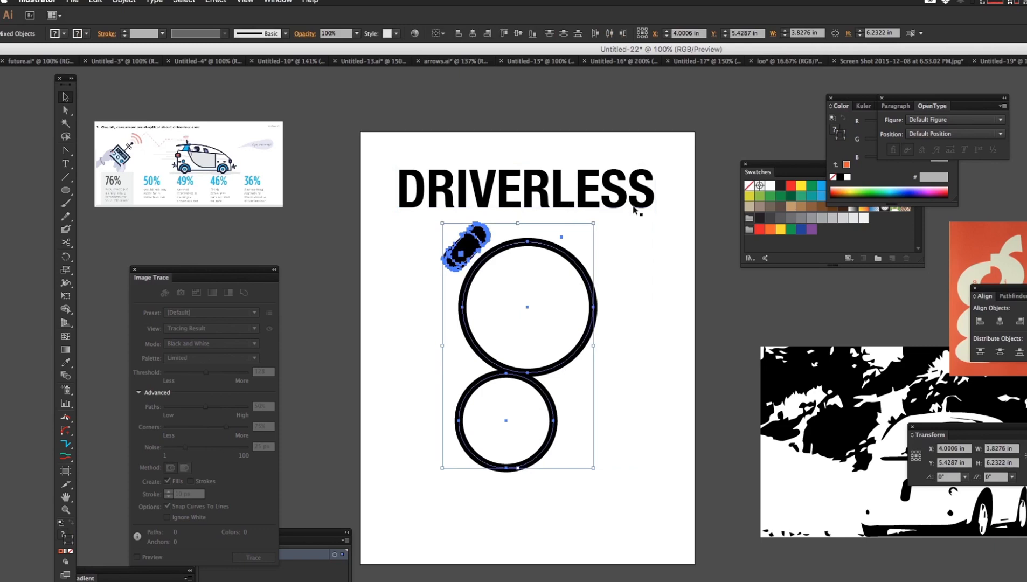
left_click_drag(594, 224, 646, 297)
left_click(647, 298)
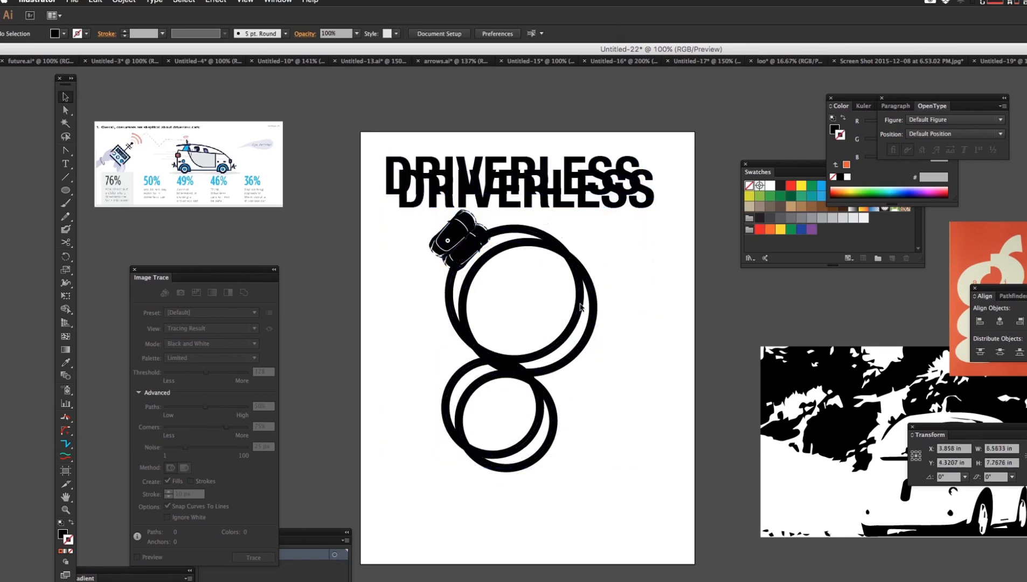
key("super+z")
left_click(581, 308)
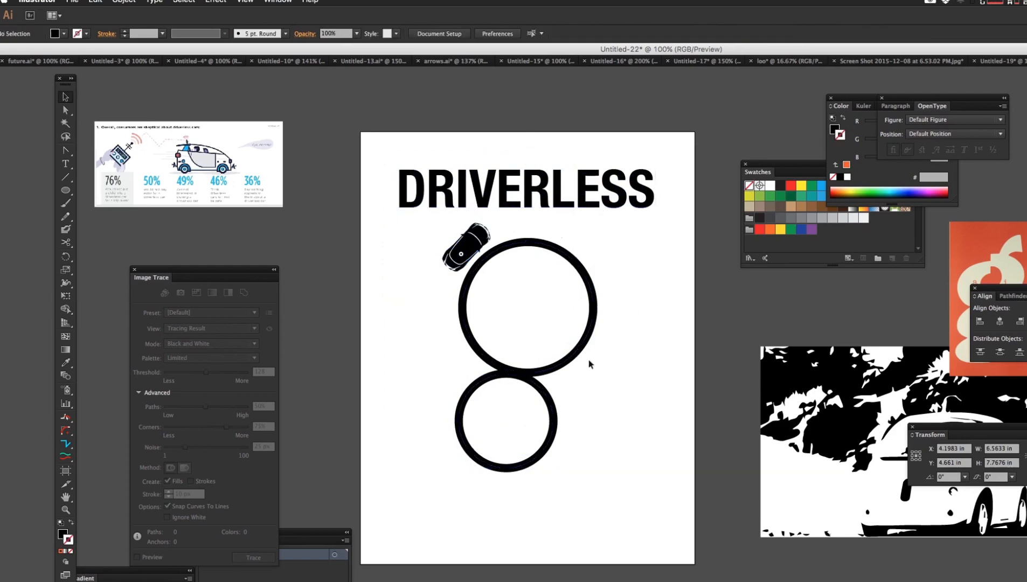
Step: Scale the car and both circles up together, without the title, to about 4.42 in wide and 7.2 in high
key("a")
left_click_drag(401, 518, 665, 217)
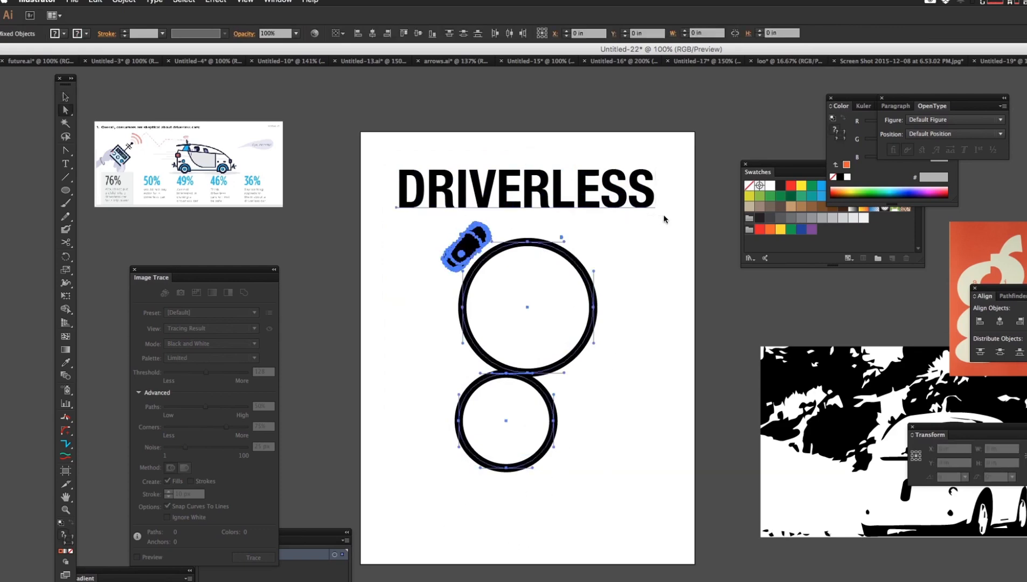
key("v")
left_click(591, 208, "shift")
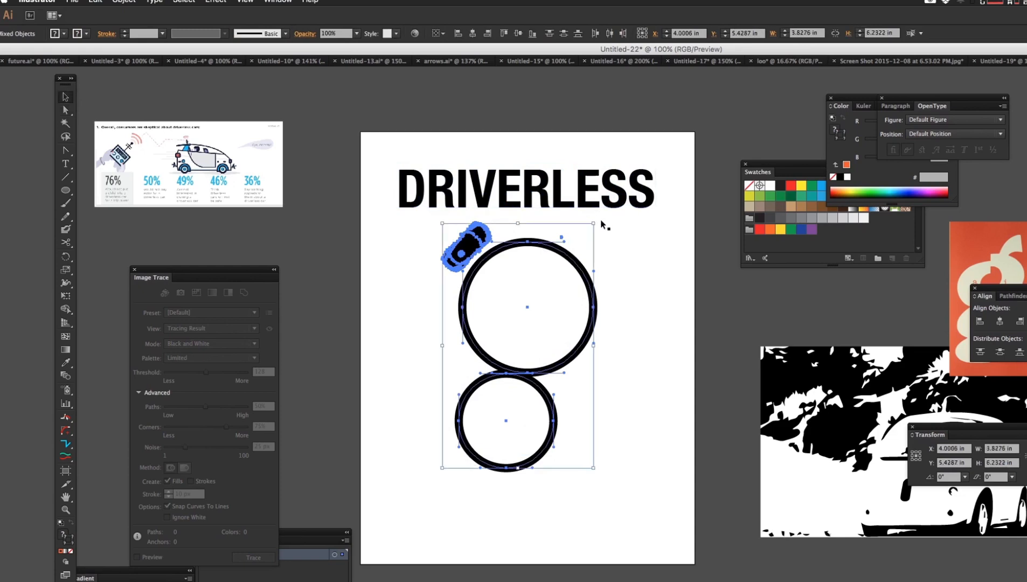
left_click_drag(594, 225, 610, 196)
key("ctrl+z")
left_click_drag(593, 223, 607, 201)
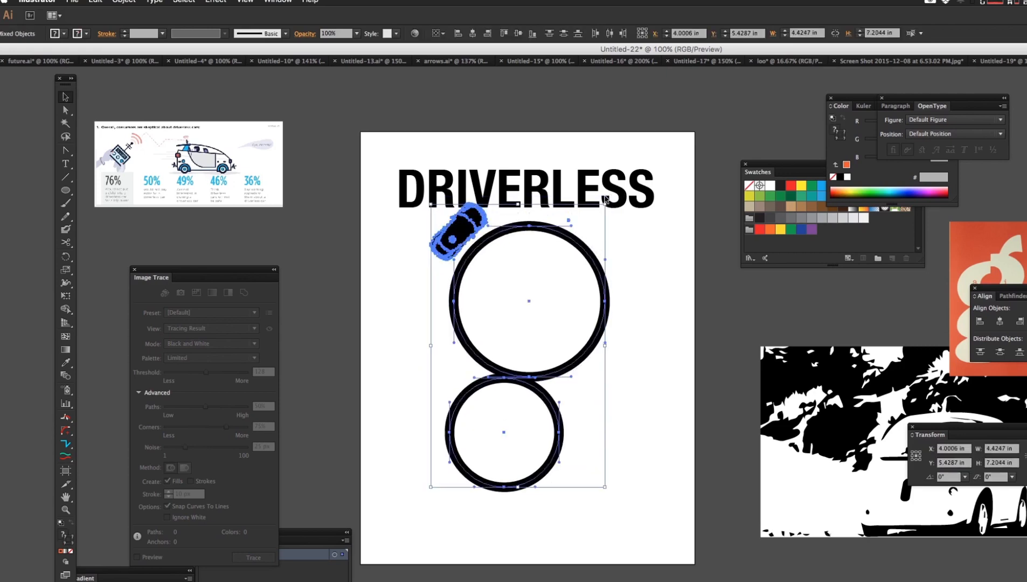
Step: Move the enlarged car and circles straight down, clear of the title, to about Y 5.98 in
key("shift+Down")
key("shift+Down")
key("shift+Down")
key("shift+Down")
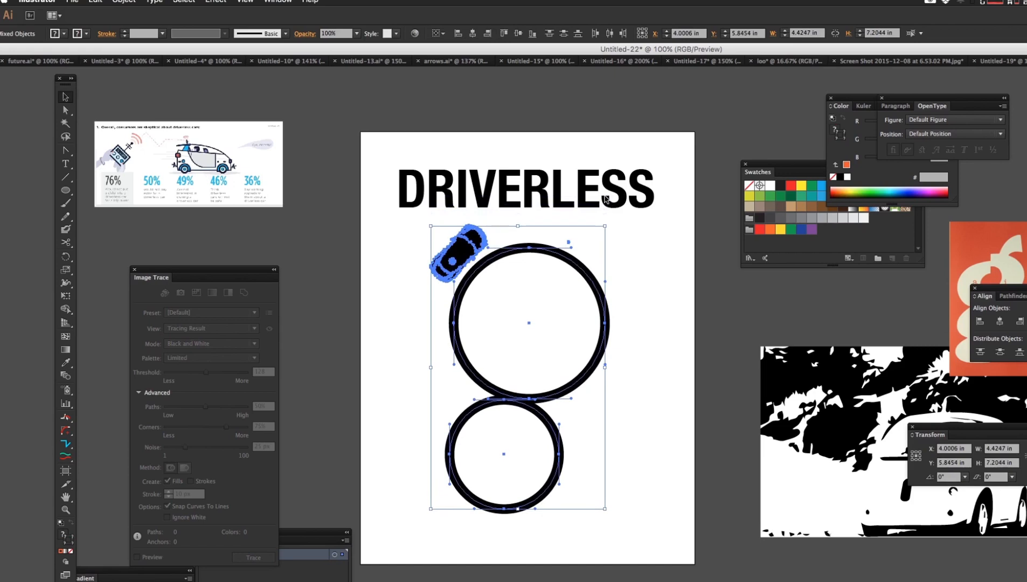
left_click(533, 139)
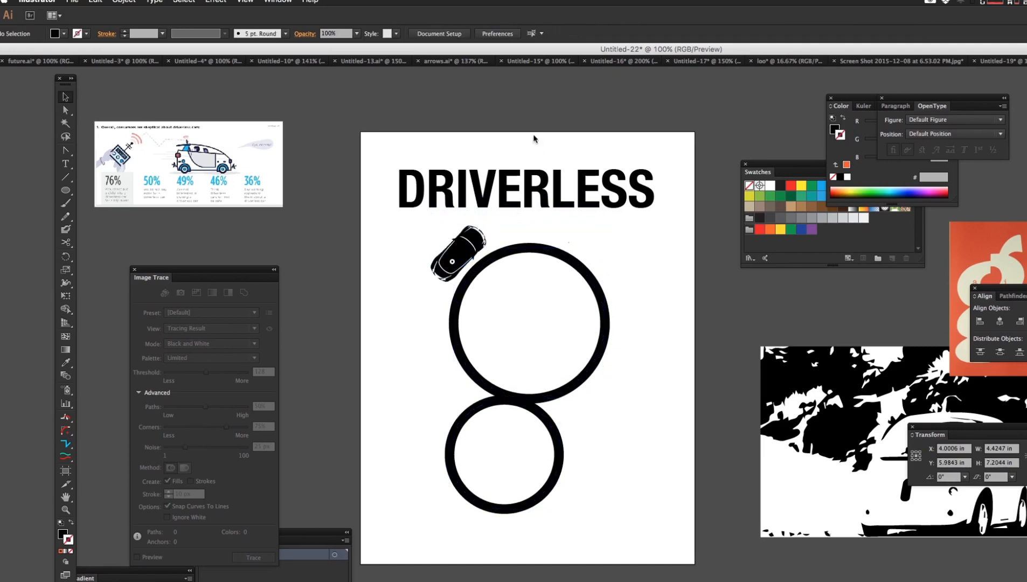
Step: Shrink the DRIVERLESS title around its centre to about 5.76 in wide
left_click(485, 201)
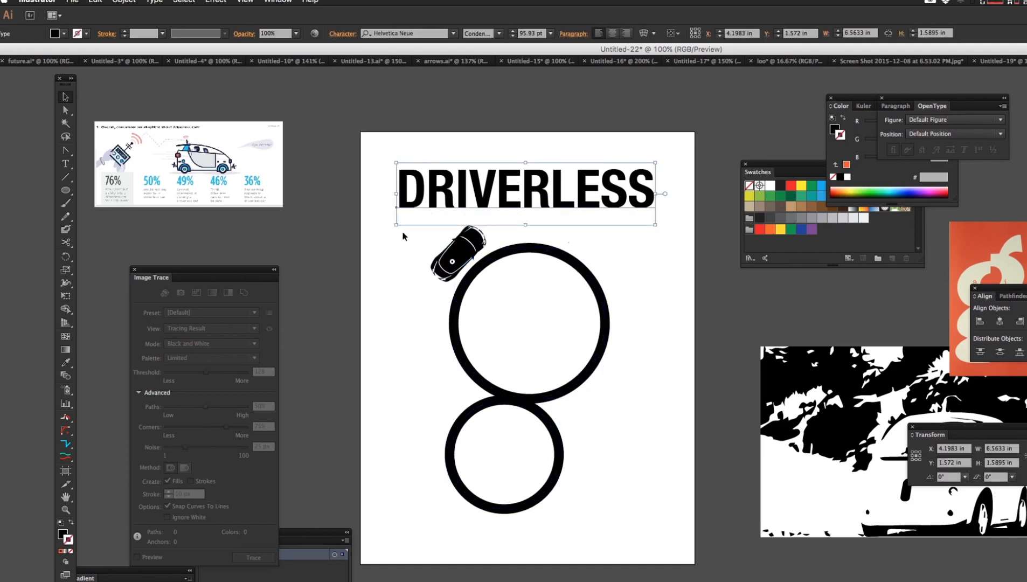
left_click_drag(396, 225, 412, 222)
left_click(383, 190)
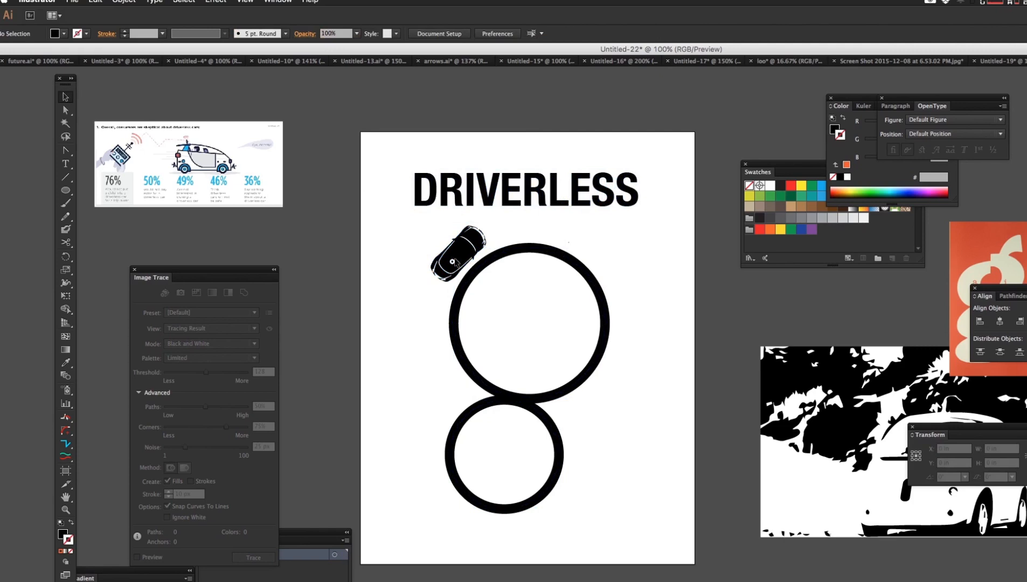
left_click(452, 261)
left_click(431, 254)
left_click_drag(415, 223, 509, 286)
key("super+z")
left_click(385, 270)
Step: Draw a rectangle about 8.38 by 10.97 in over the artboard and fill it with the orange-red sampled from the reference poster
key("a")
left_click_drag(65, 189, 109, 196)
left_click_drag(365, 137, 695, 565)
key("i")
left_click(1010, 276)
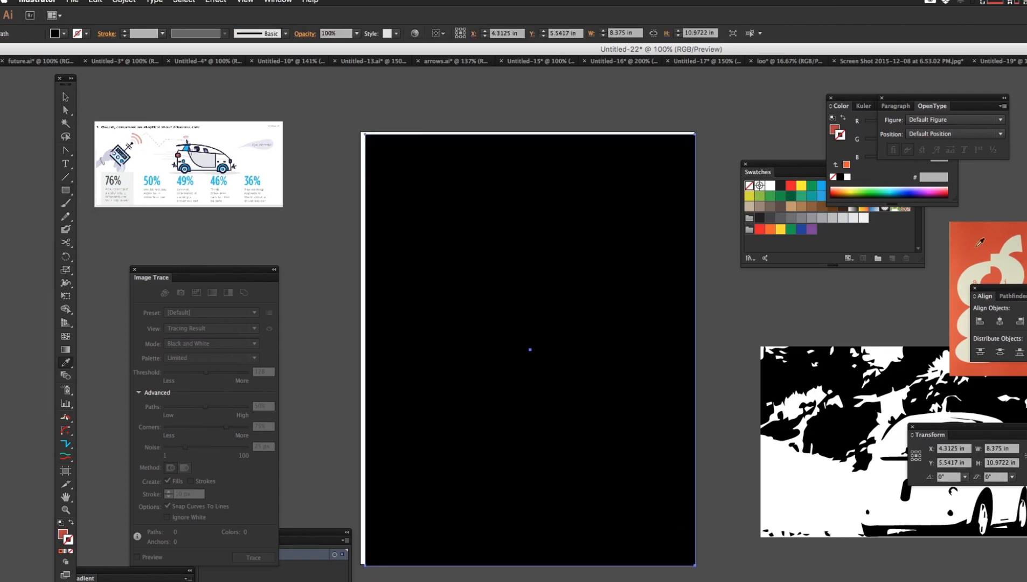
Step: Send the orange-red rectangle to the back, behind the title, car and circles
right_click(570, 254)
mouse_move(627, 402)
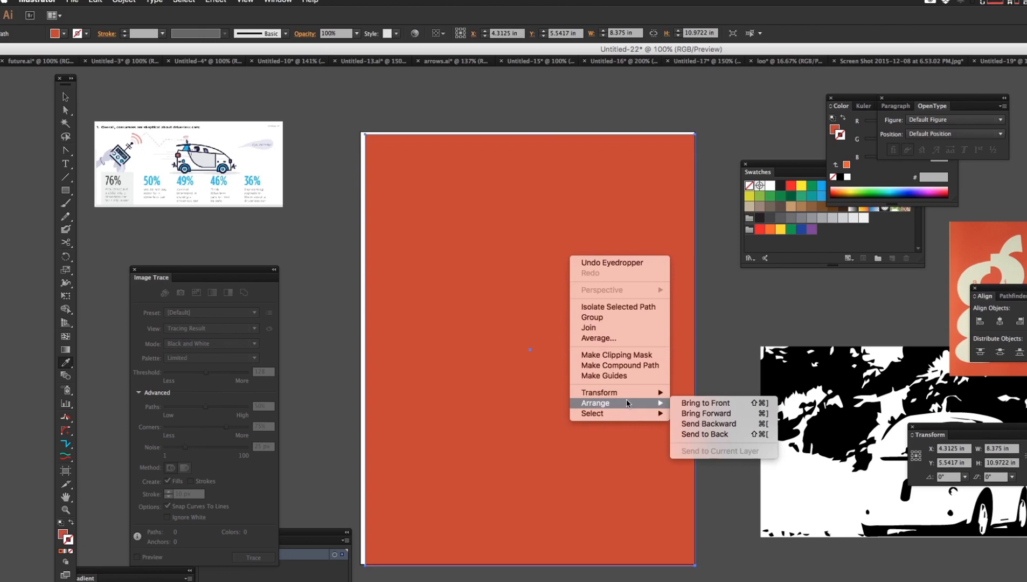
left_click(705, 434)
left_click(569, 103)
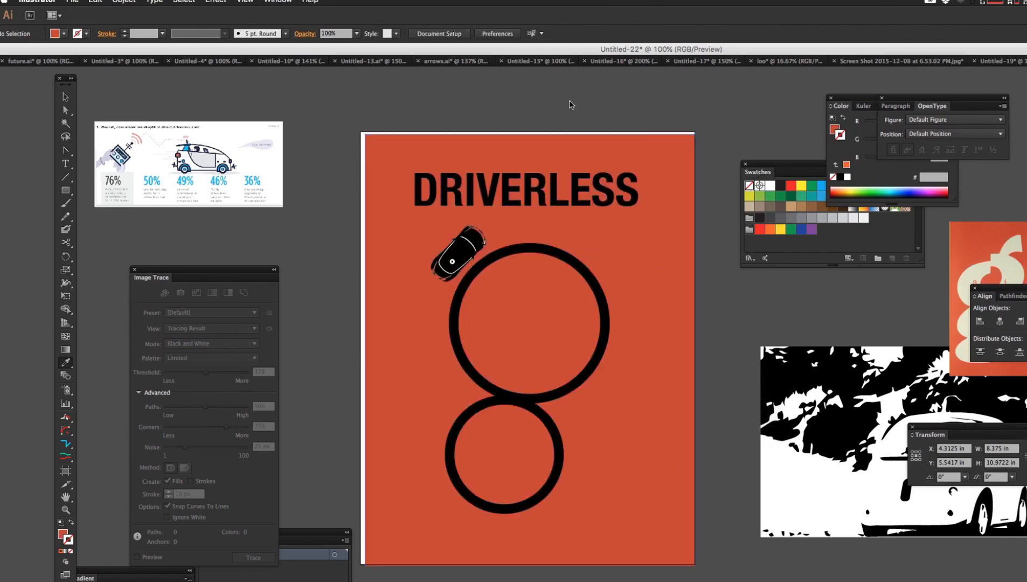
Step: Recolour the DRIVERLESS title with the cream sampled from the reference poster
left_click(557, 200)
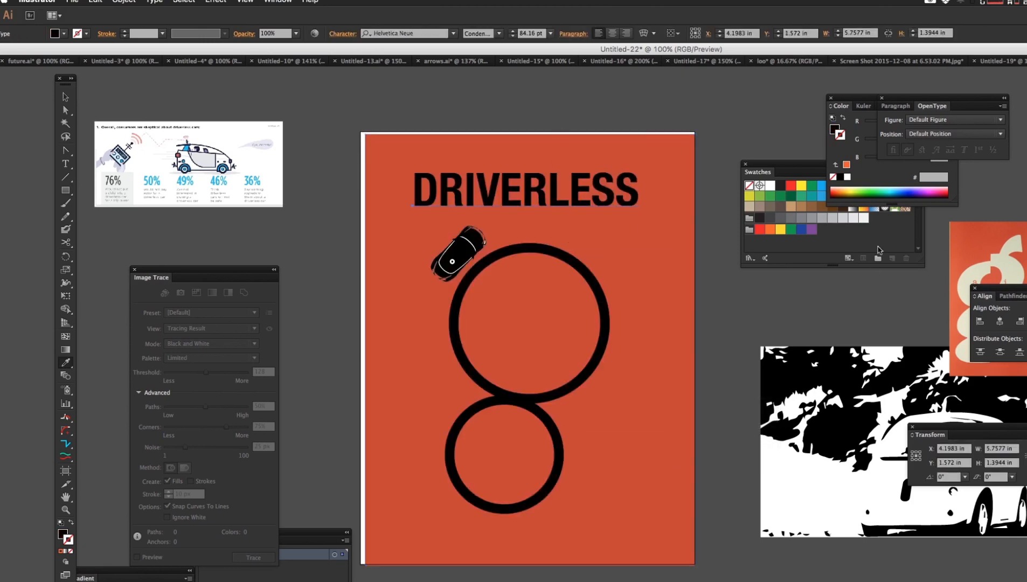
left_click(972, 271)
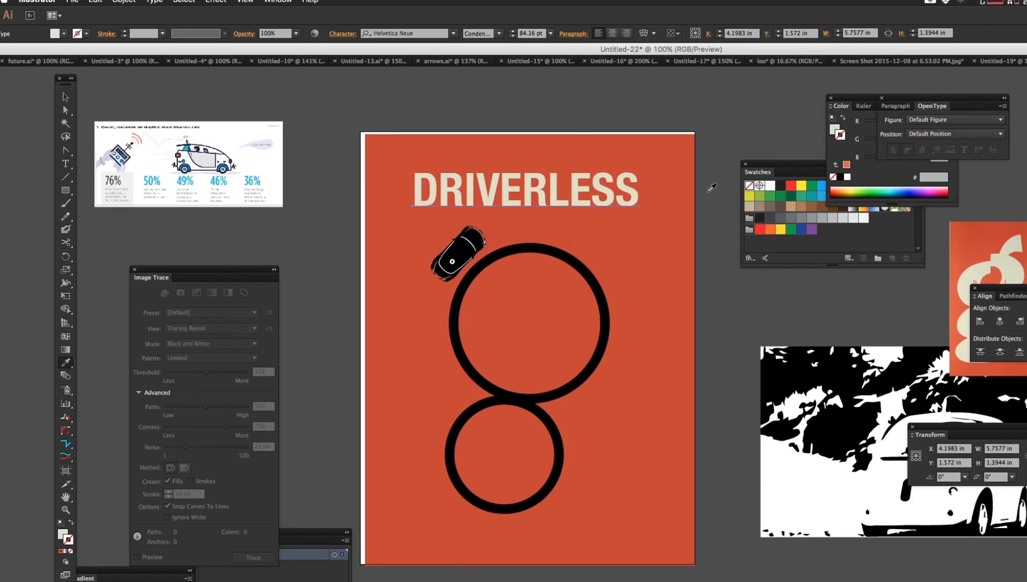
Step: Enlarge the title to about 7.73 in wide and move it to about X 4.37 in, Y 1.34 in near the page top
key("v")
left_click_drag(640, 170, 678, 157)
left_click(617, 90)
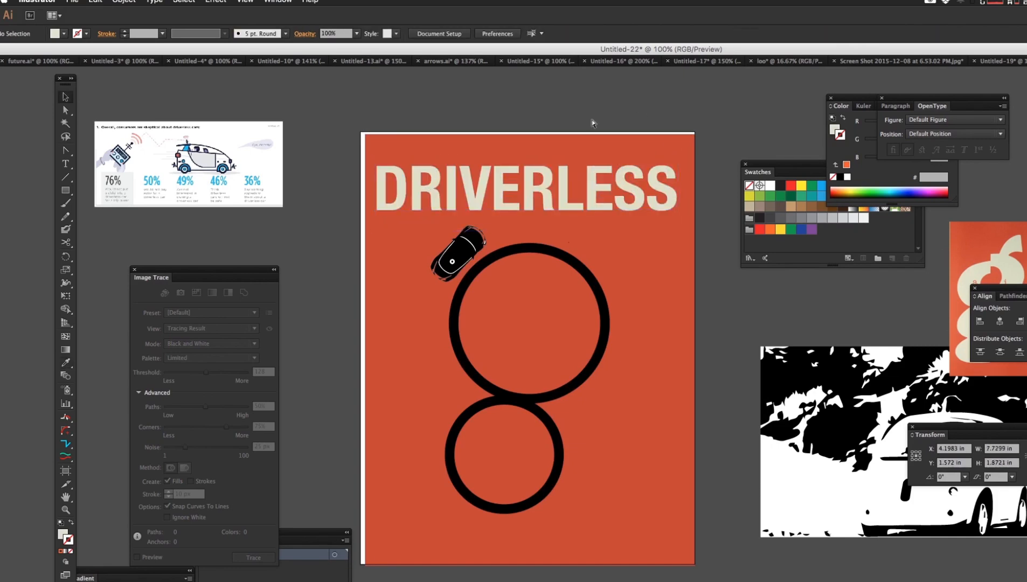
left_click_drag(560, 187, 566, 178)
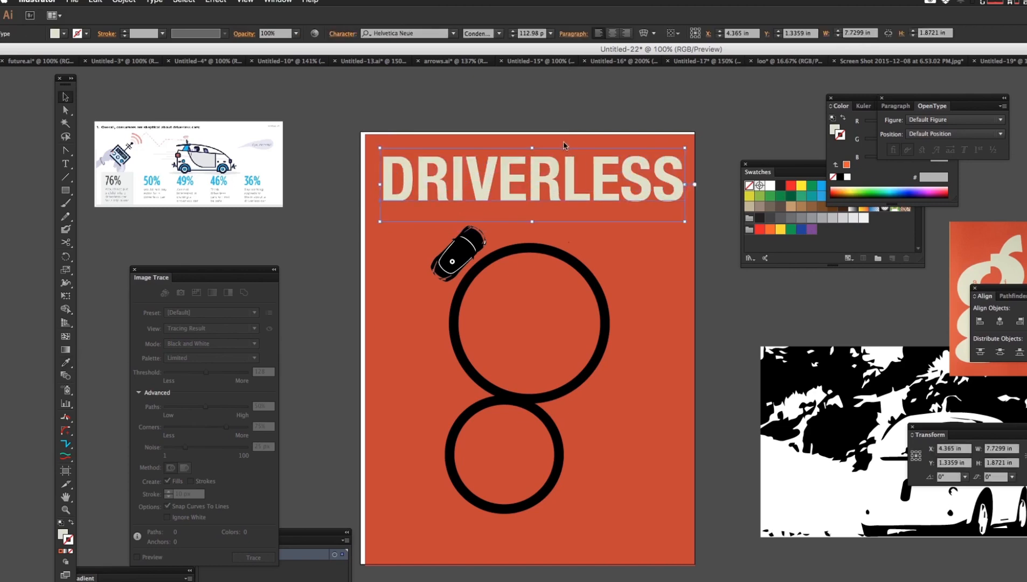
Step: Extend the orange-red background rectangle's upper-left corner so it covers the page's top and left edges
left_click(561, 98)
left_click(420, 299)
mouse_move(365, 134)
left_mouse_down()
mouse_move(352, 122)
mouse_move(356, 132)
left_mouse_up()
left_click(332, 115)
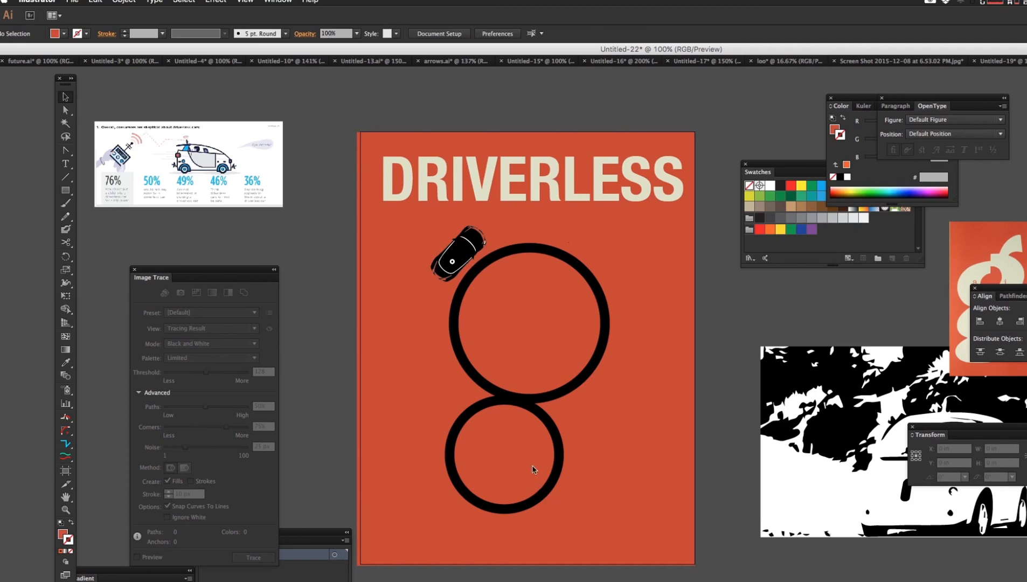
Step: Select both circles of the figure eight and scale them up together to about 6.42 by 10.81 in
left_click(560, 450)
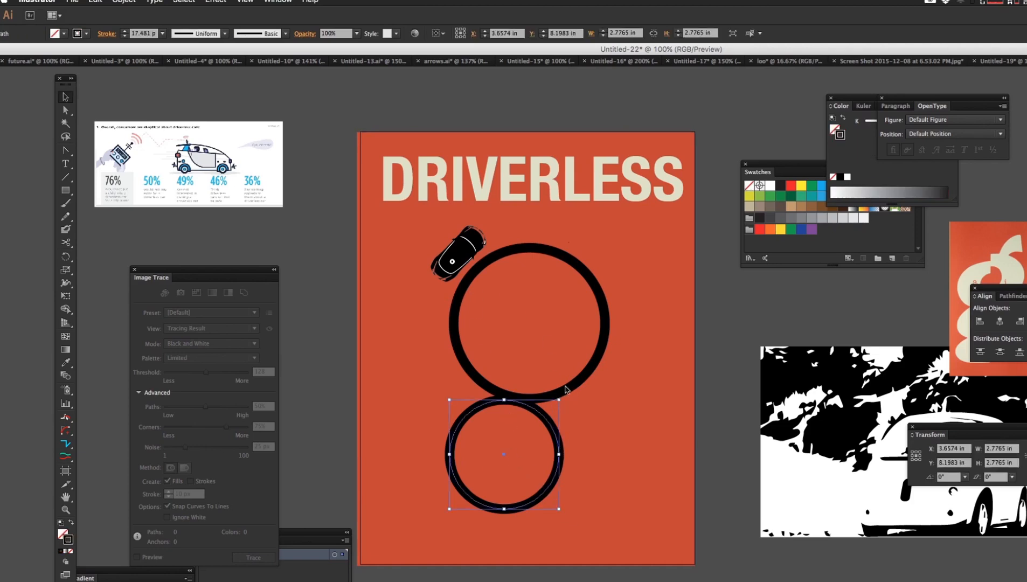
left_click(571, 391, "shift")
left_click(573, 392, "shift")
left_click(571, 388, "shift")
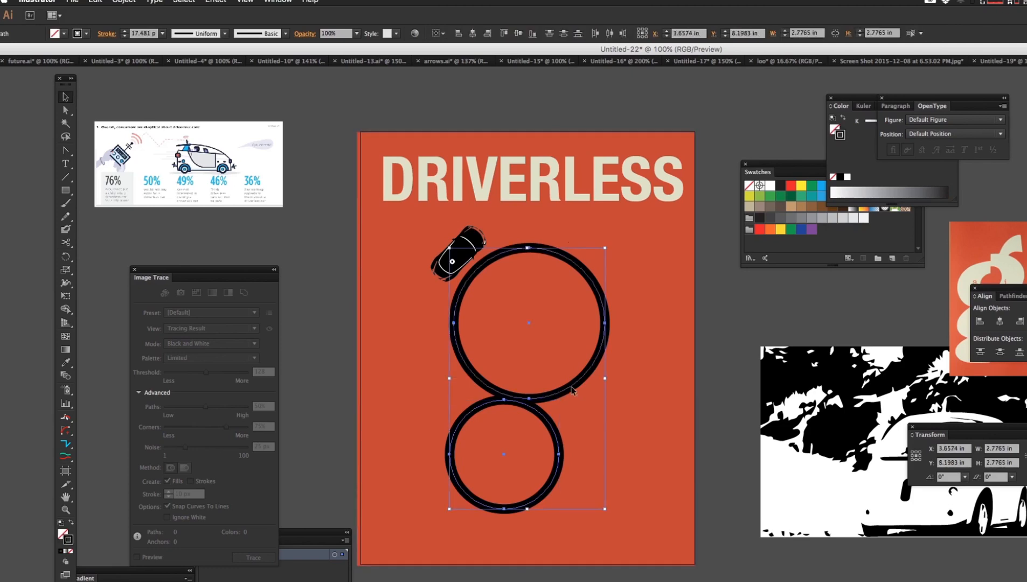
mouse_move(607, 248)
left_mouse_down()
mouse_move(653, 238)
mouse_move(649, 286)
mouse_move(670, 300)
left_mouse_up()
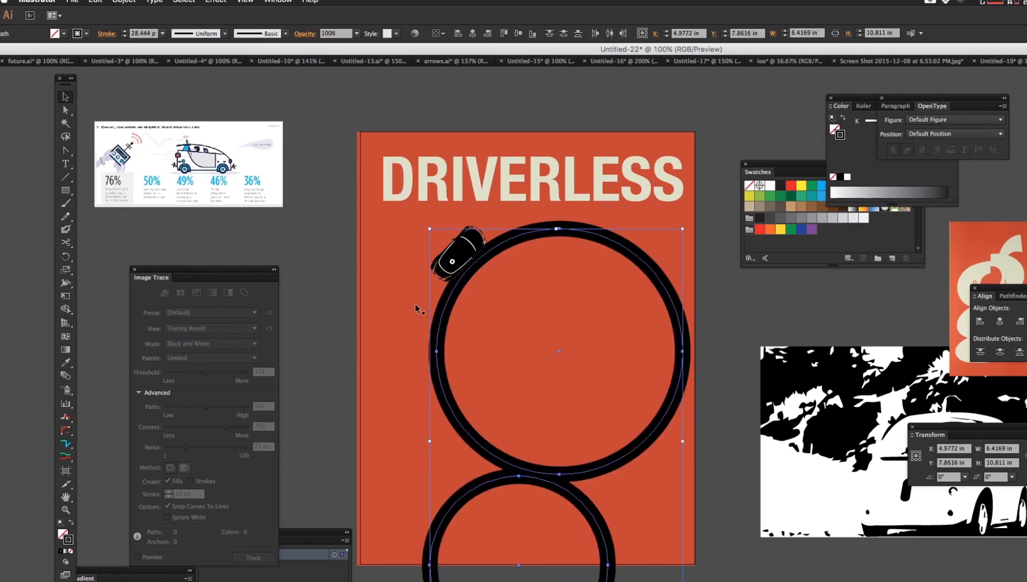
Step: Rotate the figure eight about 15° clockwise and move it to about X 3.70 in, Y 7.24 in
key("r")
left_click_drag(420, 232, 483, 204)
key("v")
left_click_drag(467, 316, 421, 297)
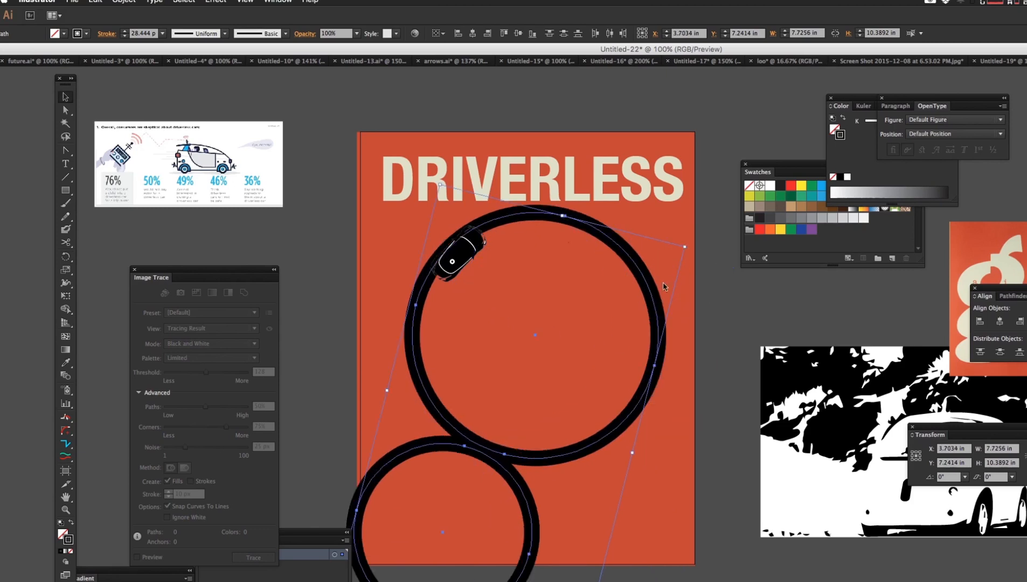
Step: Enlarge the tilted figure eight to about 8.58 by 11.33 in and position it near X 4.21 in, Y 7.66 in
left_click_drag(663, 294, 728, 232)
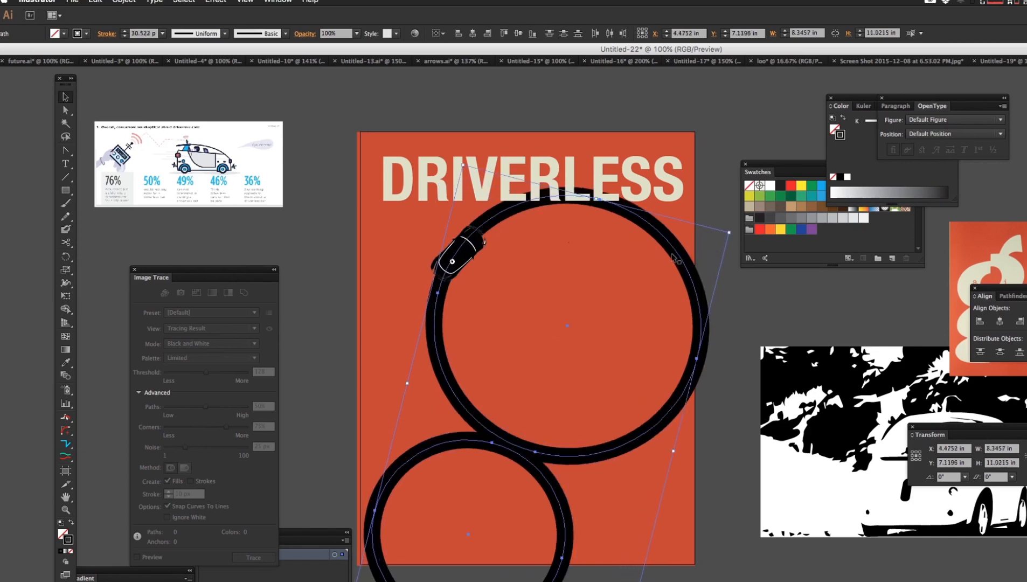
left_click_drag(677, 253, 651, 273)
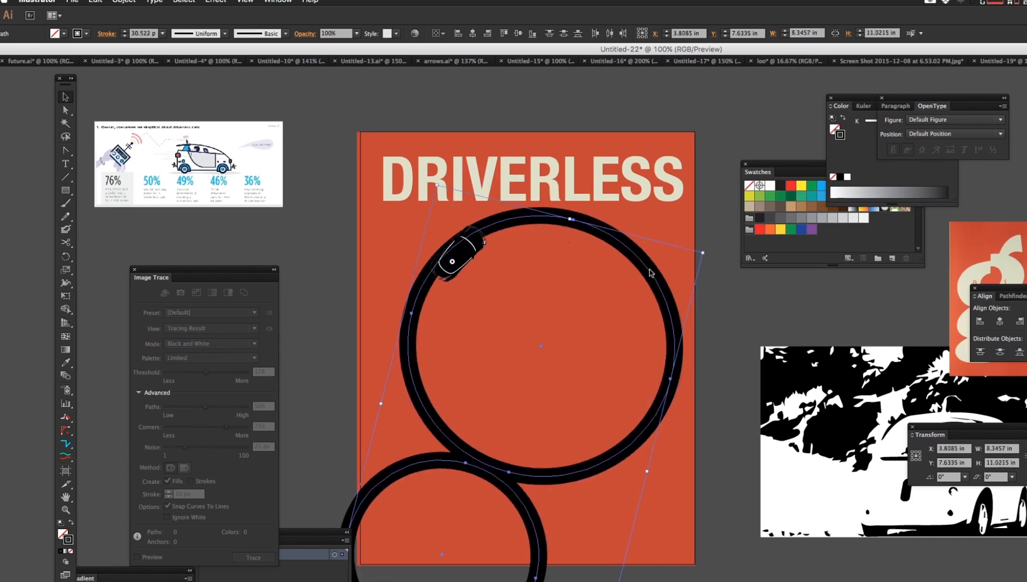
left_click_drag(705, 253, 714, 243)
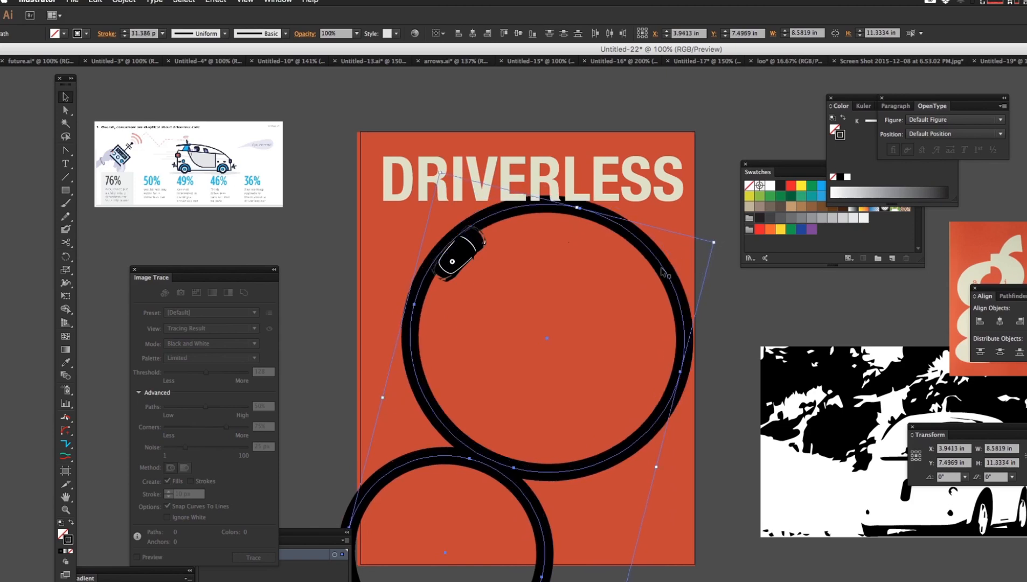
left_click_drag(656, 267, 667, 274)
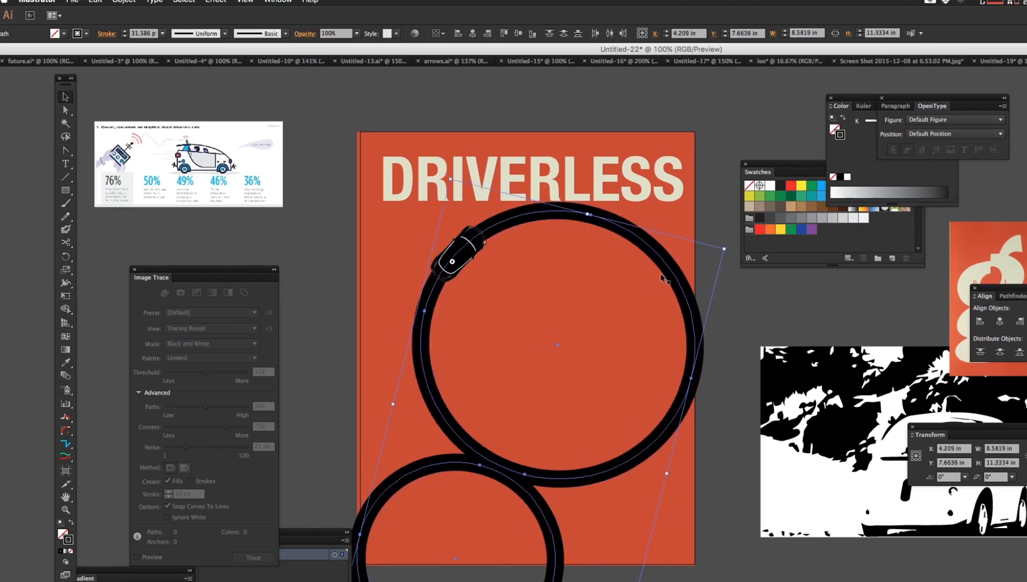
left_click(628, 101)
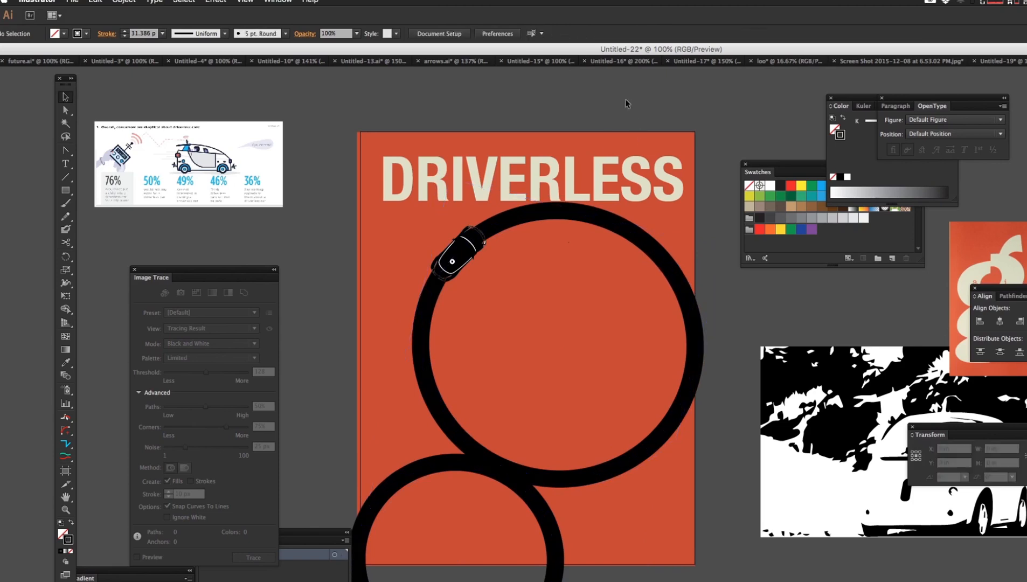
Step: Switch to outline view and convert the DRIVERLESS title text to outlines
scroll(577, 280, "down", 3)
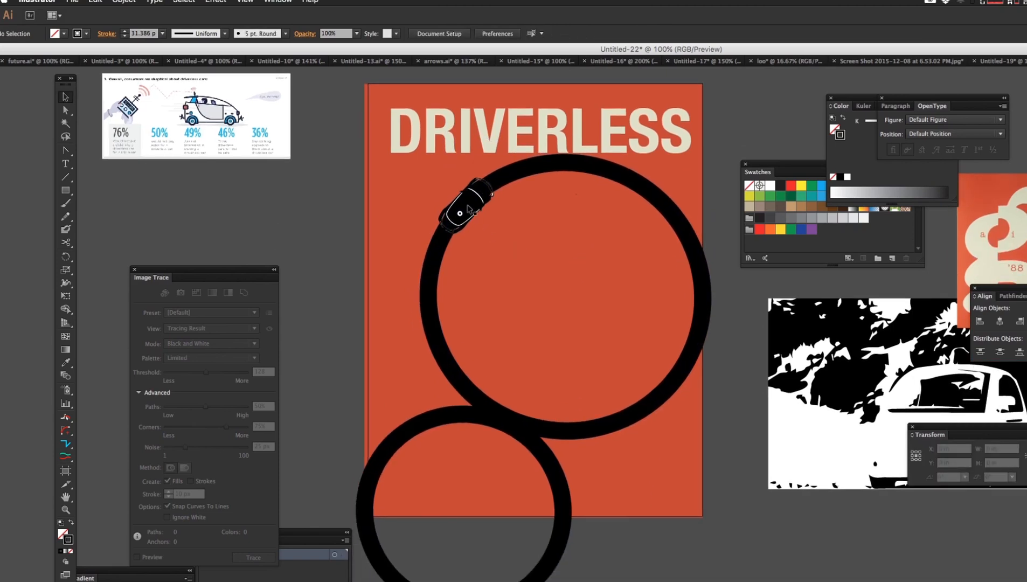
key("super+y")
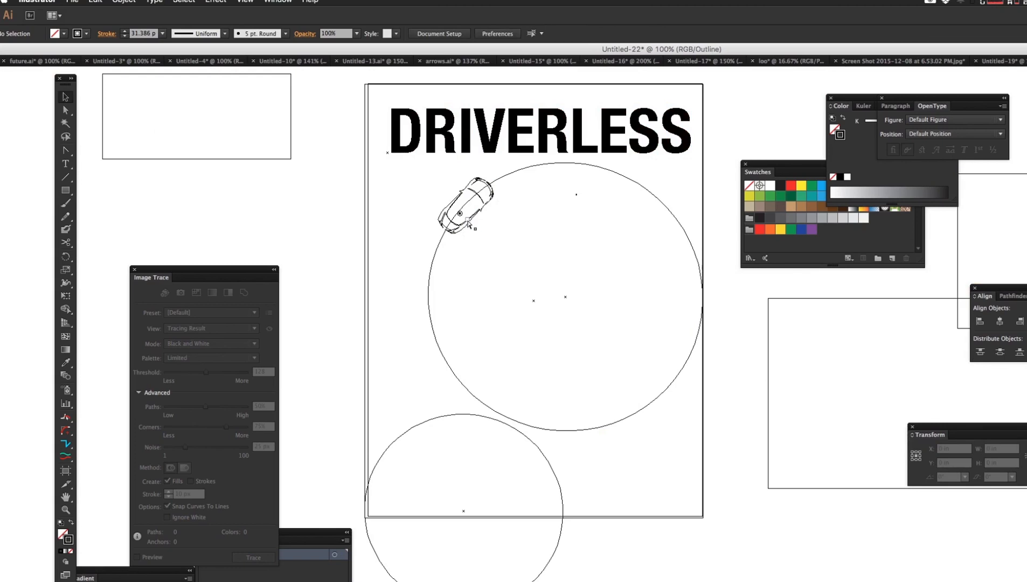
mouse_move(420, 171)
left_mouse_down()
mouse_move(443, 200)
mouse_move(430, 186)
left_mouse_up()
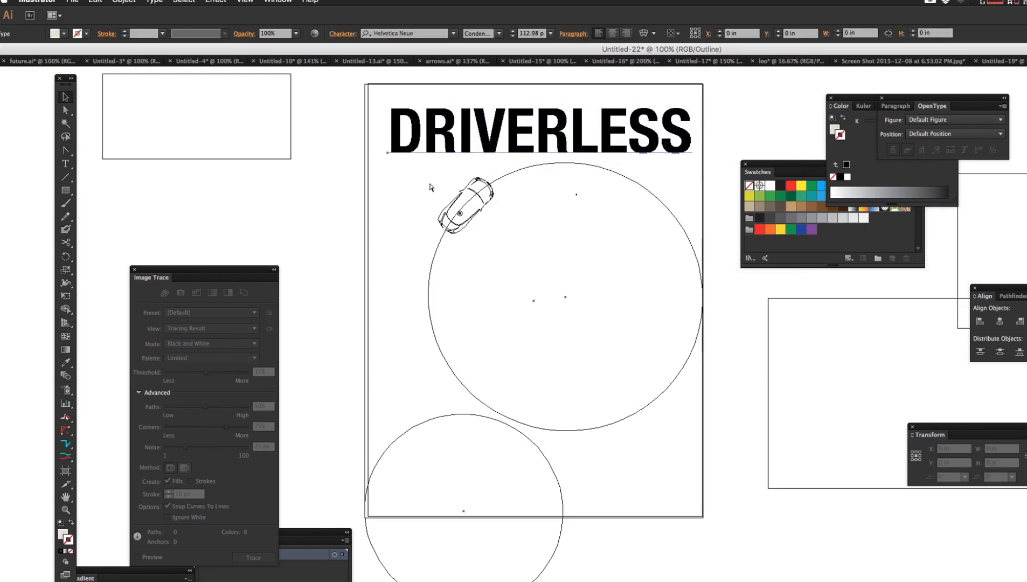
key("super+z")
key("shift+super+b")
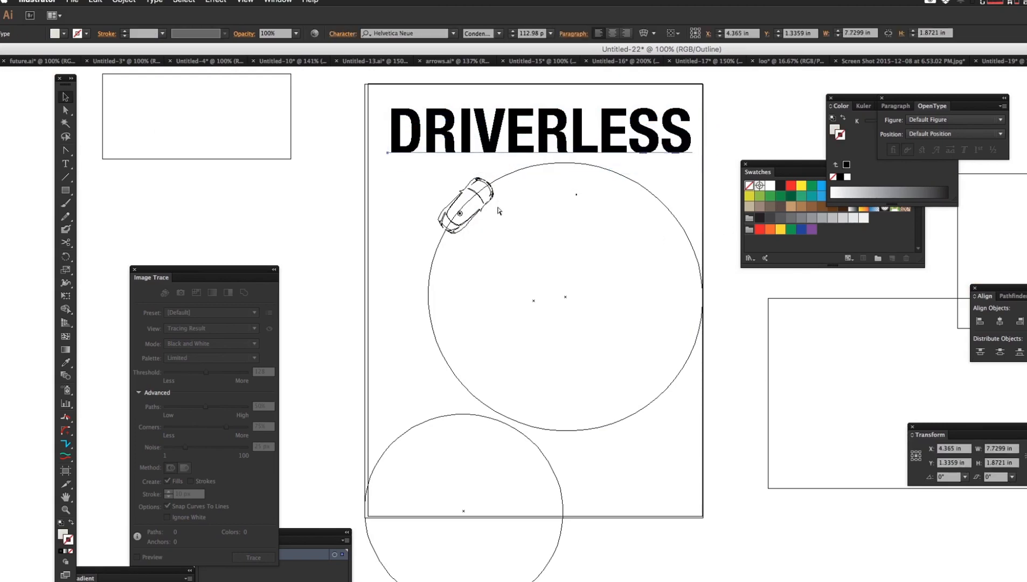
key("shift+super+o")
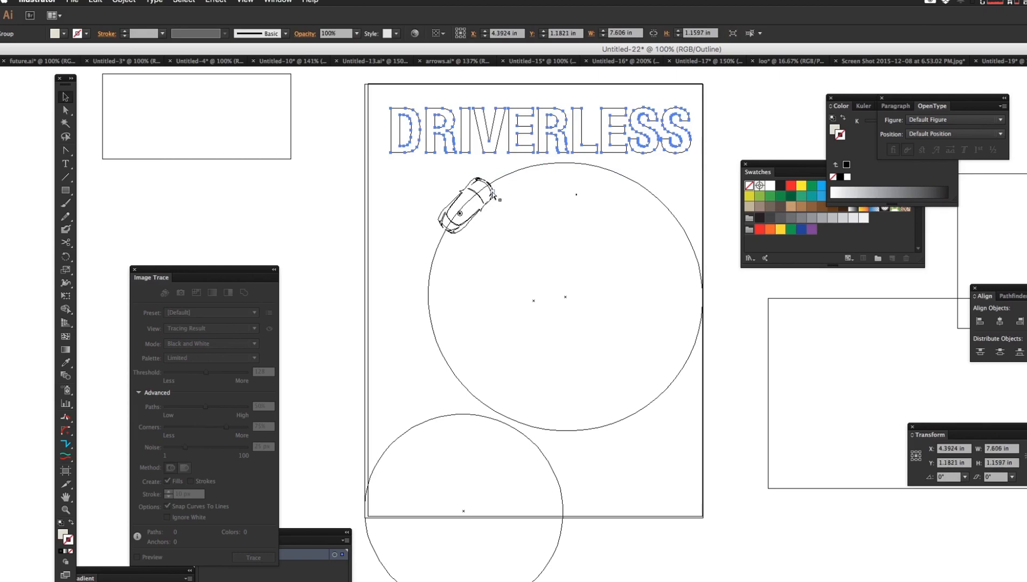
left_click(400, 183)
Step: Tighten the title's letter spacing by nudging the D, and the D and R together, slightly toward the I
key("a")
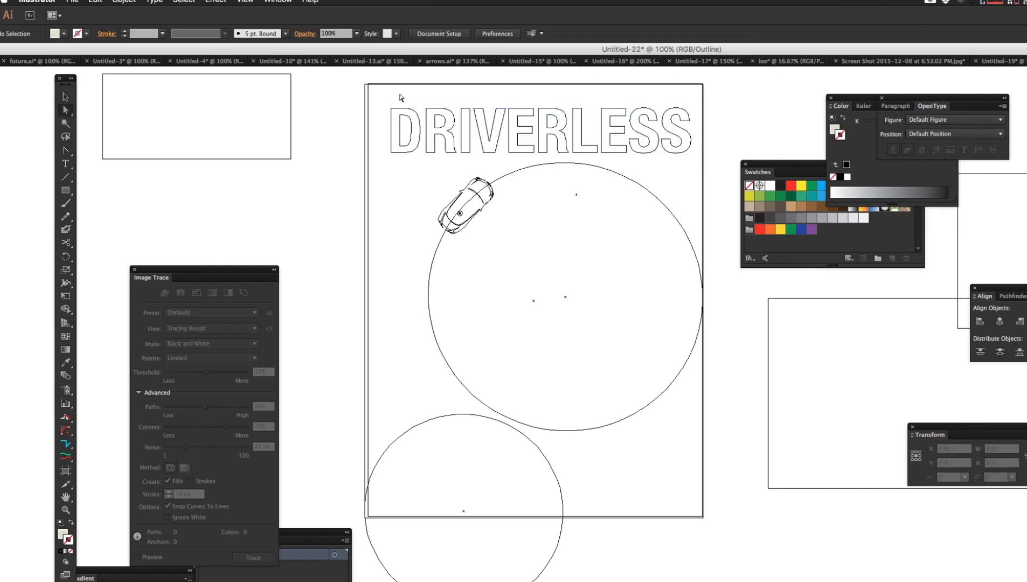
left_click_drag(377, 104, 421, 171)
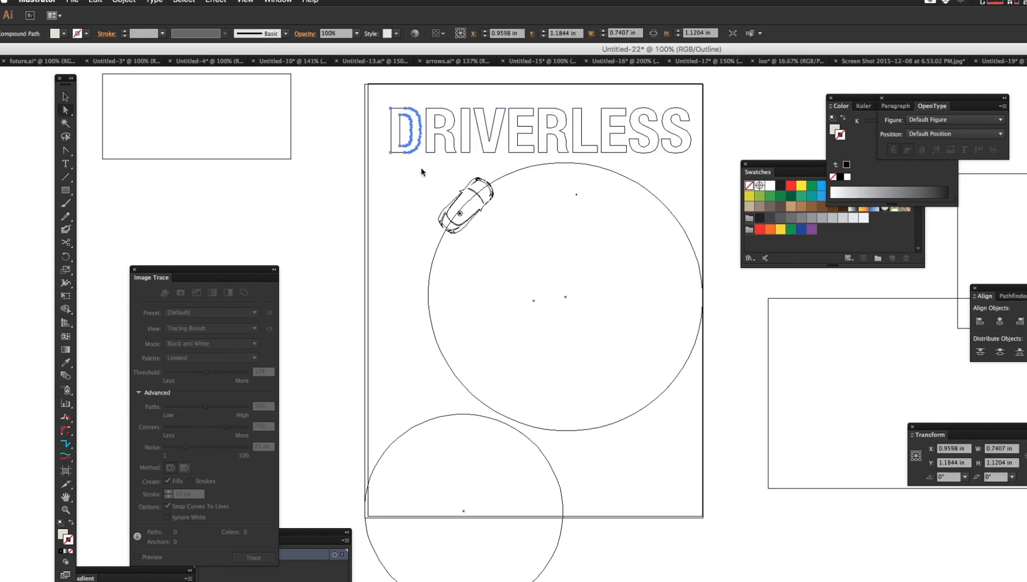
left_click_drag(383, 95, 458, 170)
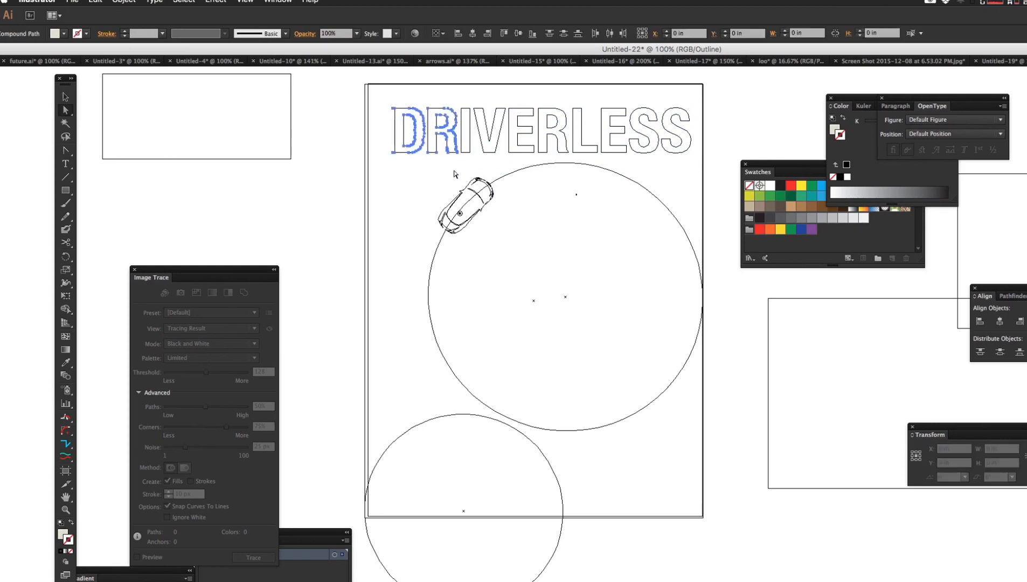
left_click(431, 156)
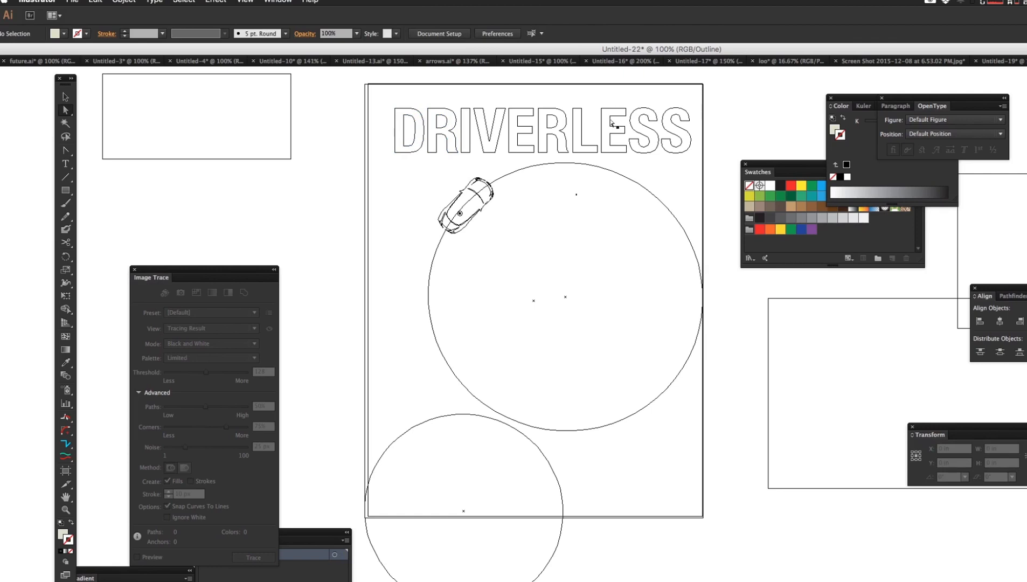
key("super+y")
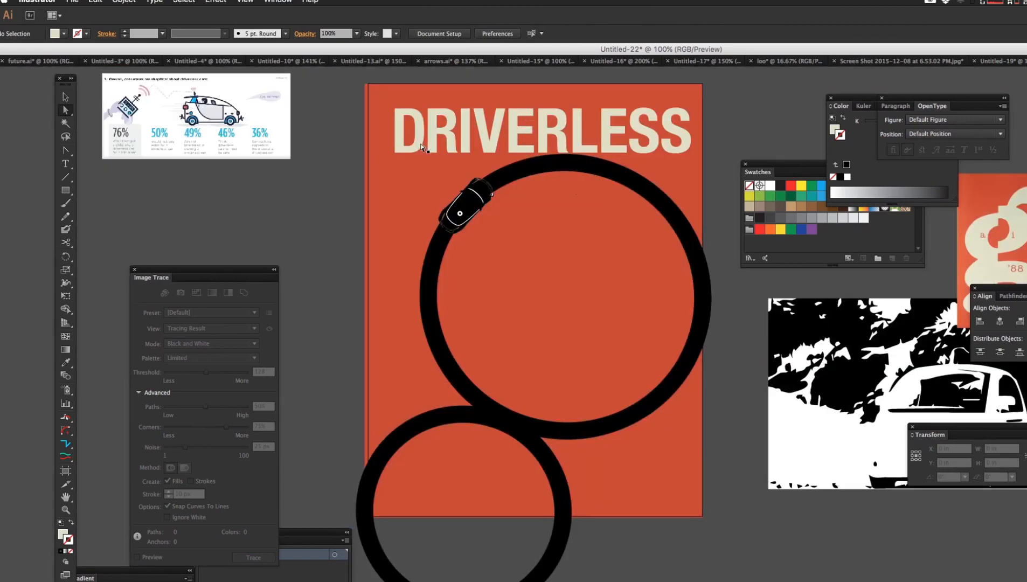
Step: Move the whole outlined title up and left to about X 4.30 in, Y 0.90 in and check it in preview
key("super+y")
left_click_drag(379, 94, 695, 159)
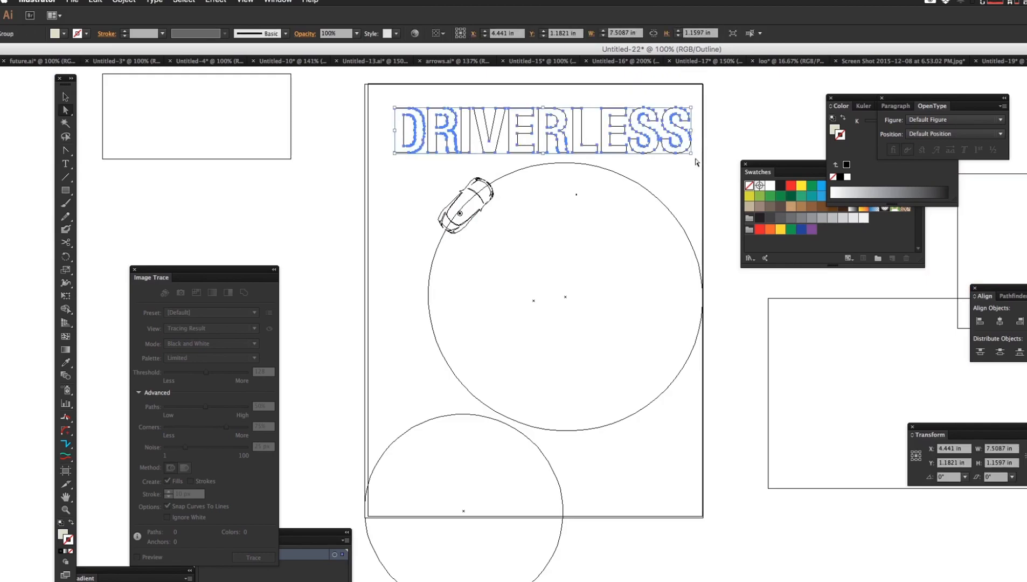
key("shift+Up")
key("shift+Up")
key("shift+Left")
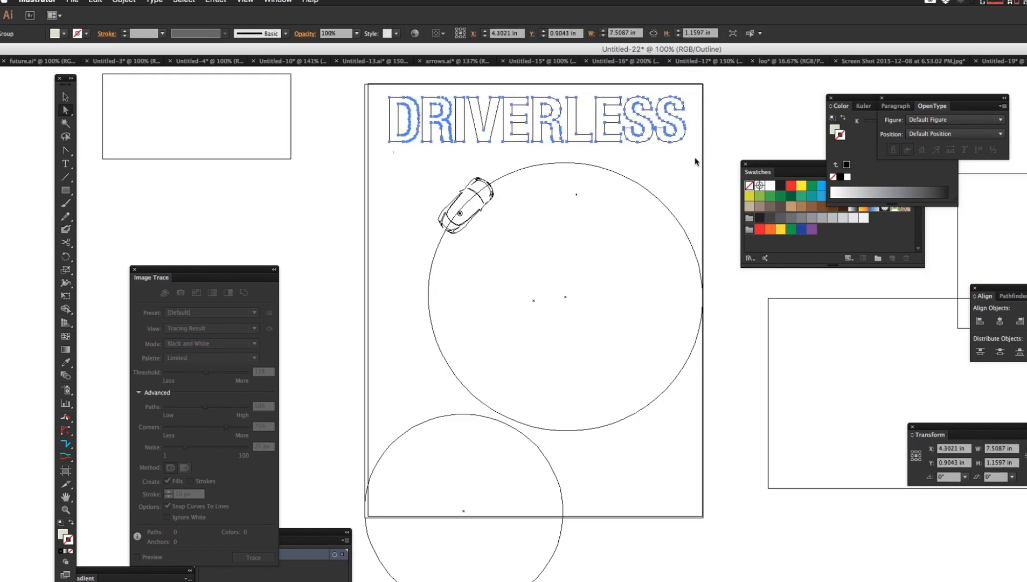
key("super+y")
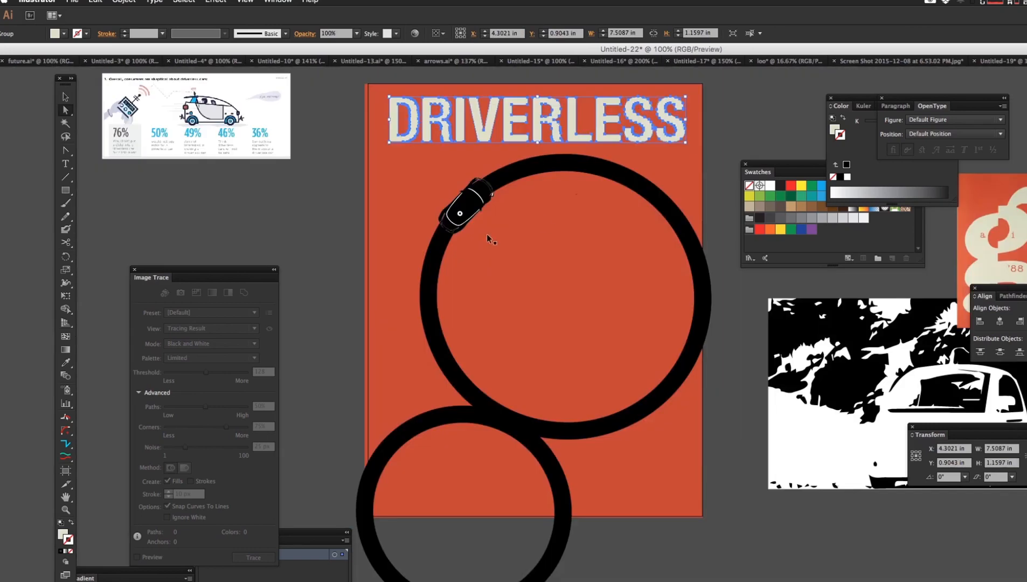
left_click(304, 230)
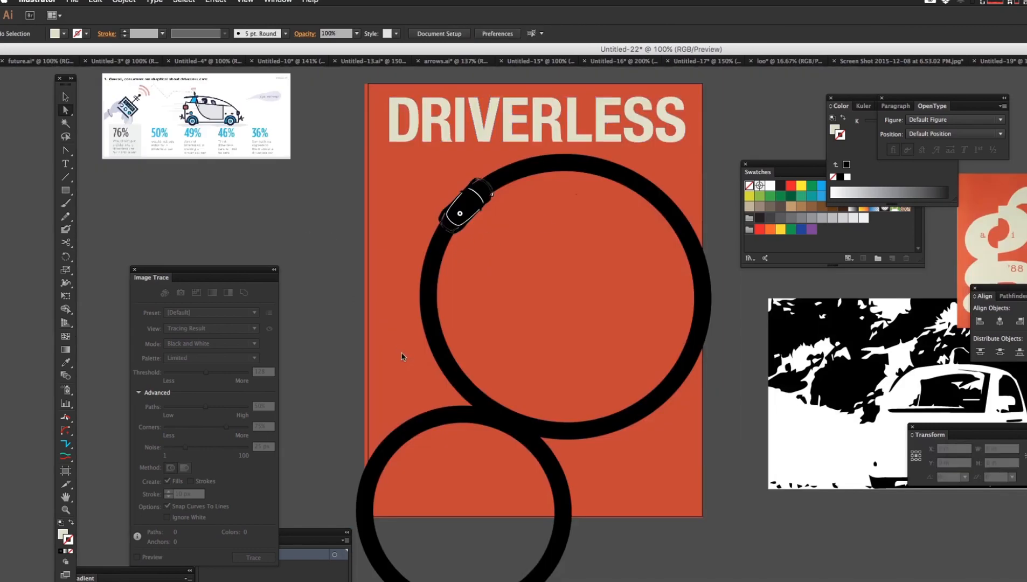
Step: Try placing the whole car just outside the large circle's upper-left edge, at about X 1.73 in, Y 2.77 in
key("super+y")
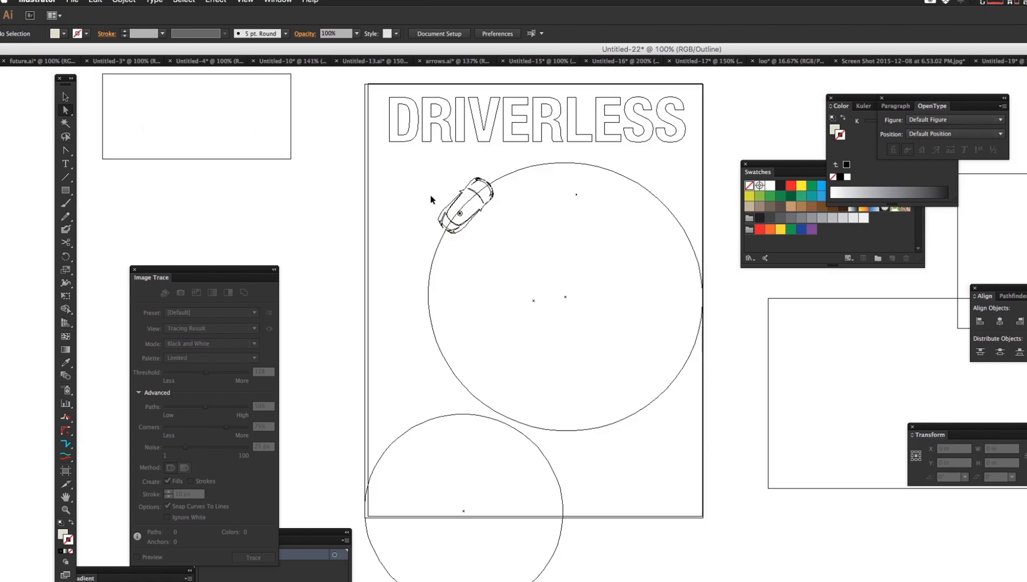
left_click_drag(415, 164, 517, 267)
left_click_drag(582, 228, 634, 169, "shift")
left_click_drag(461, 217, 433, 207)
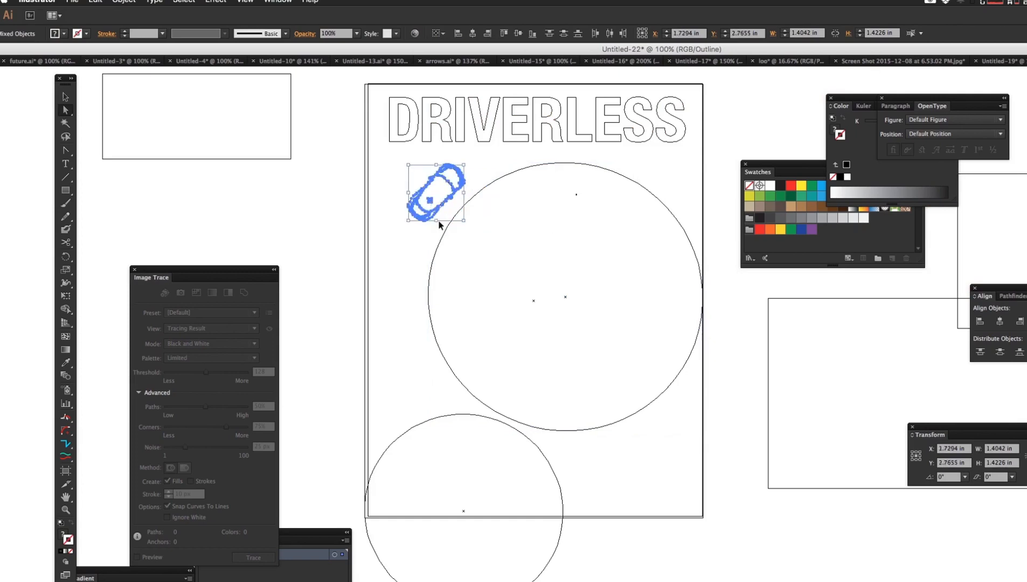
key("ctrl+y")
left_click(301, 232)
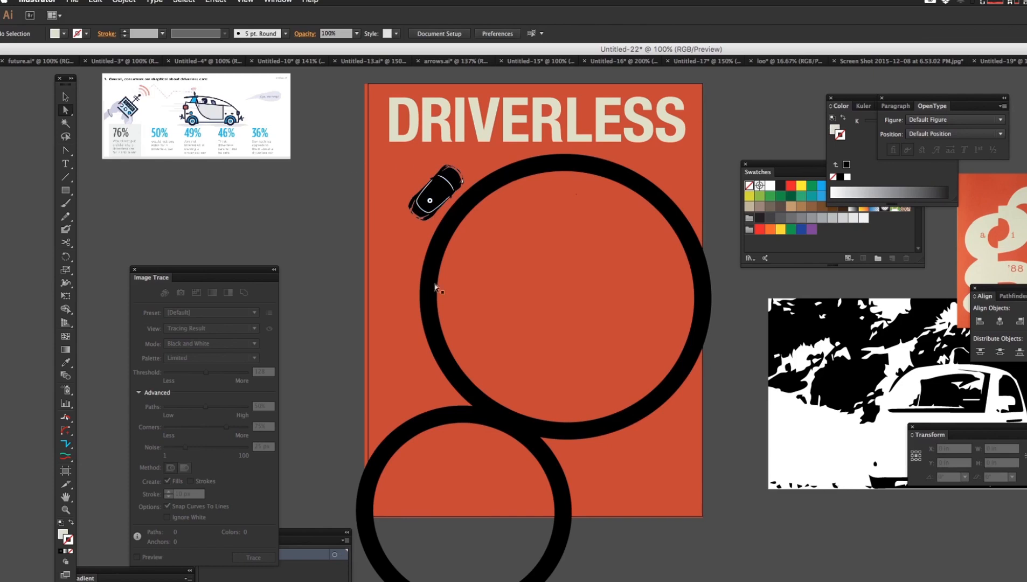
Step: Undo the last car move and place the car just inside the large circle's upper-left curve
key("super+z")
left_click_drag(481, 218, 501, 239)
left_click(314, 219)
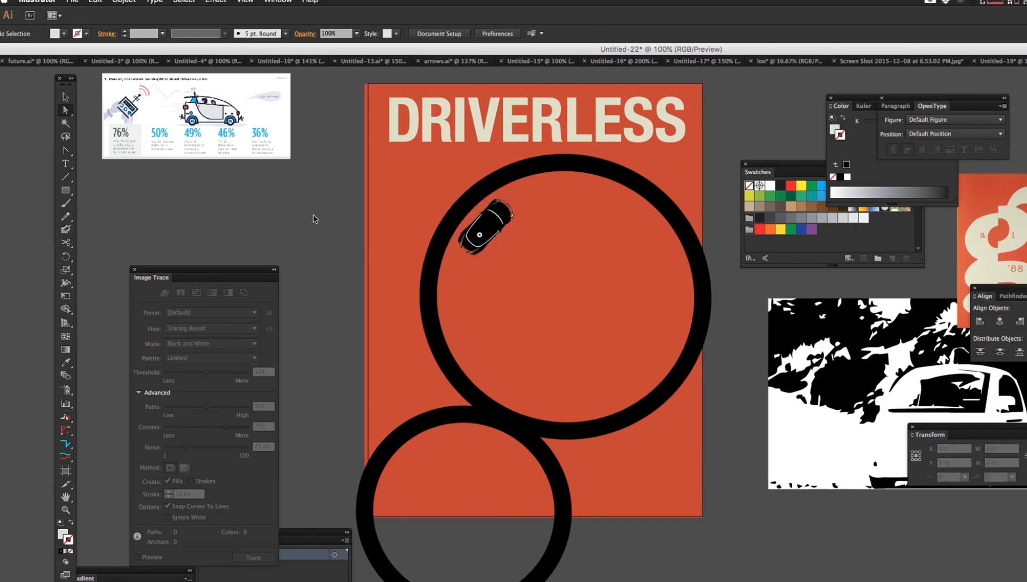
Step: Recolour the car's light windshield and rear details with the orange-red sampled from the background
left_click(496, 215)
key("i")
left_click(565, 248)
left_click(306, 194)
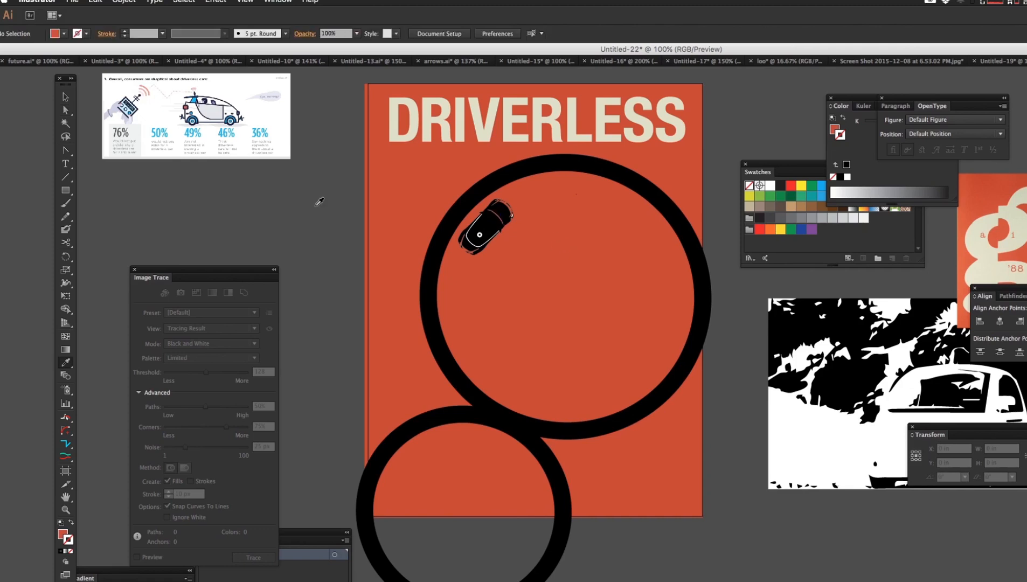
left_click(478, 249, "super")
left_click(565, 265)
left_click(337, 241, "super")
Step: Select the large circle's path using outline view and bring its full stroke settings beside the poster
left_click(513, 178, "super")
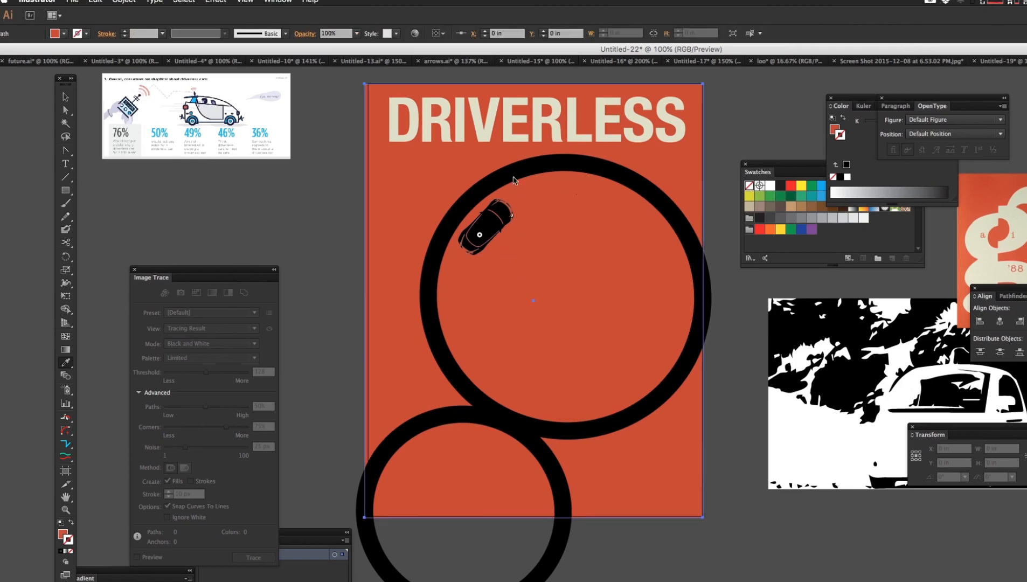
key("super+y")
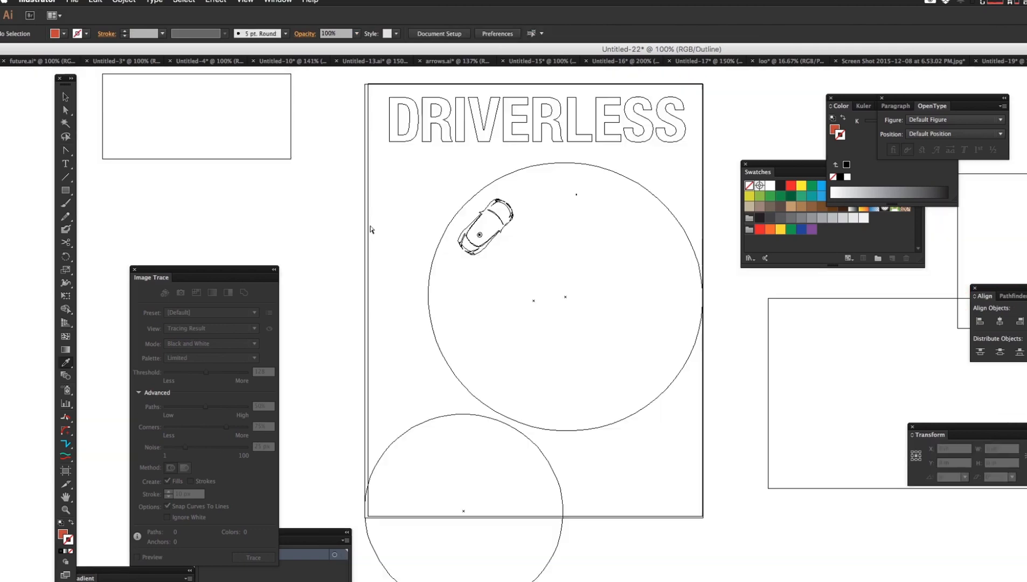
left_click(479, 193, "super")
key("super+y")
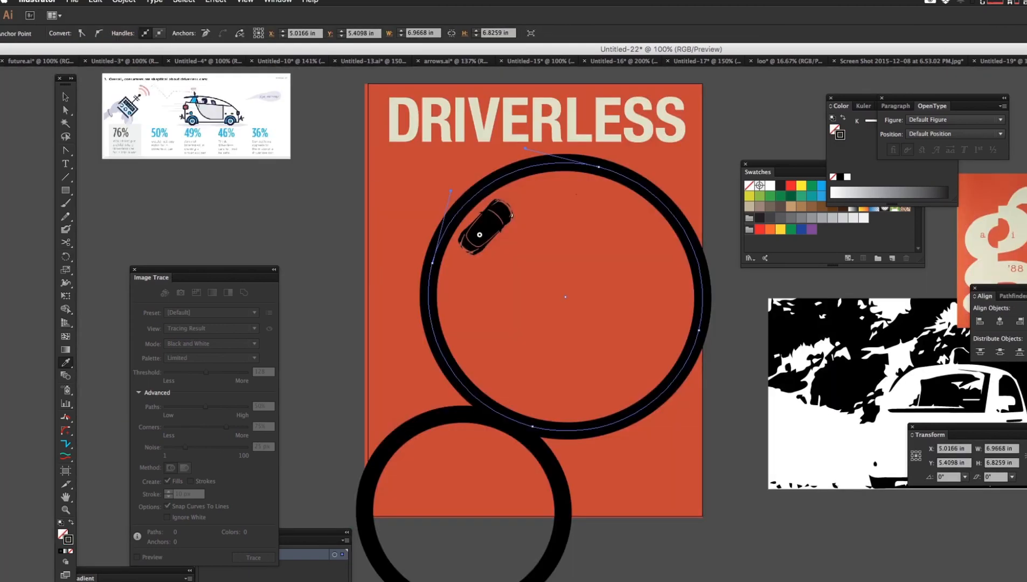
left_click(279, 2)
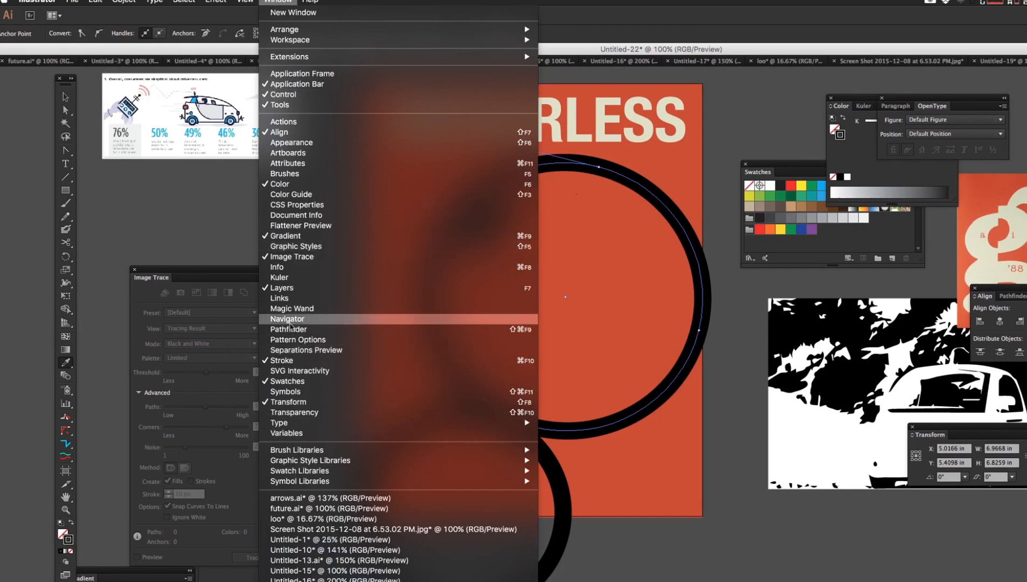
left_click(247, 2)
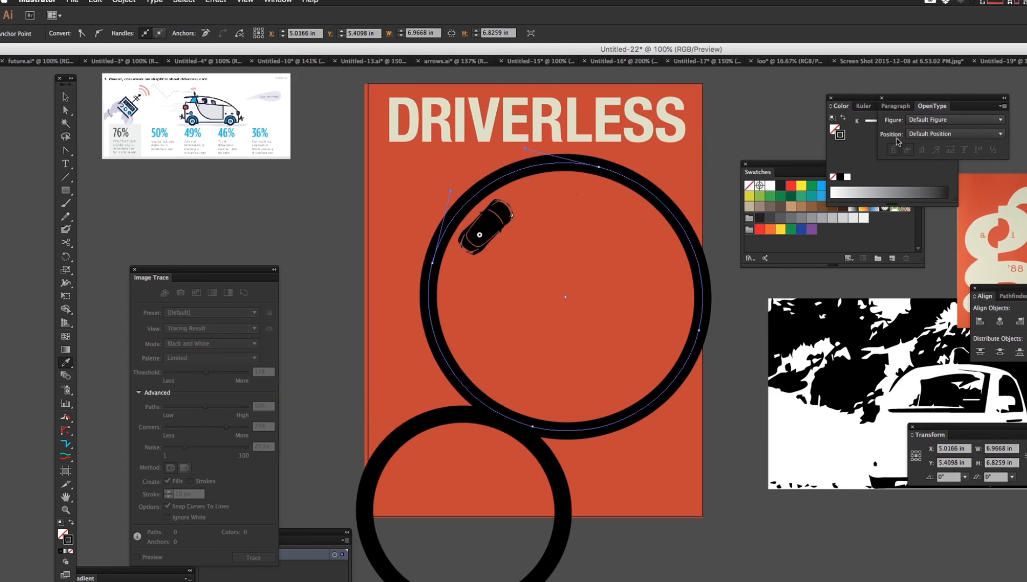
mouse_move(1024, 165)
left_mouse_down()
mouse_move(396, 165)
mouse_move(255, 180)
left_mouse_up()
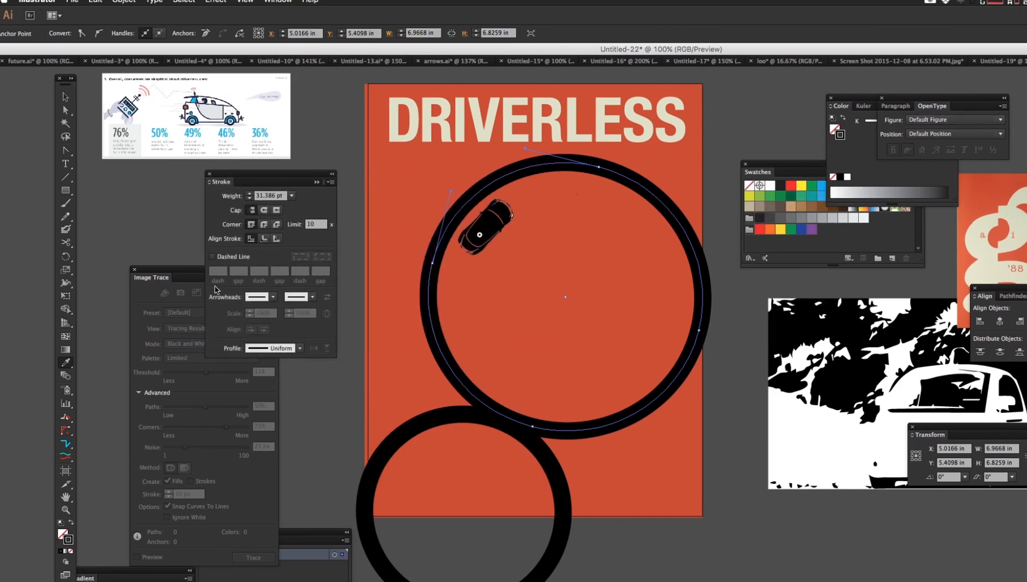
Step: Try a dashed outline on the large circle, first with 6 pt dashes and finally with 20 pt dashes
left_click(211, 257)
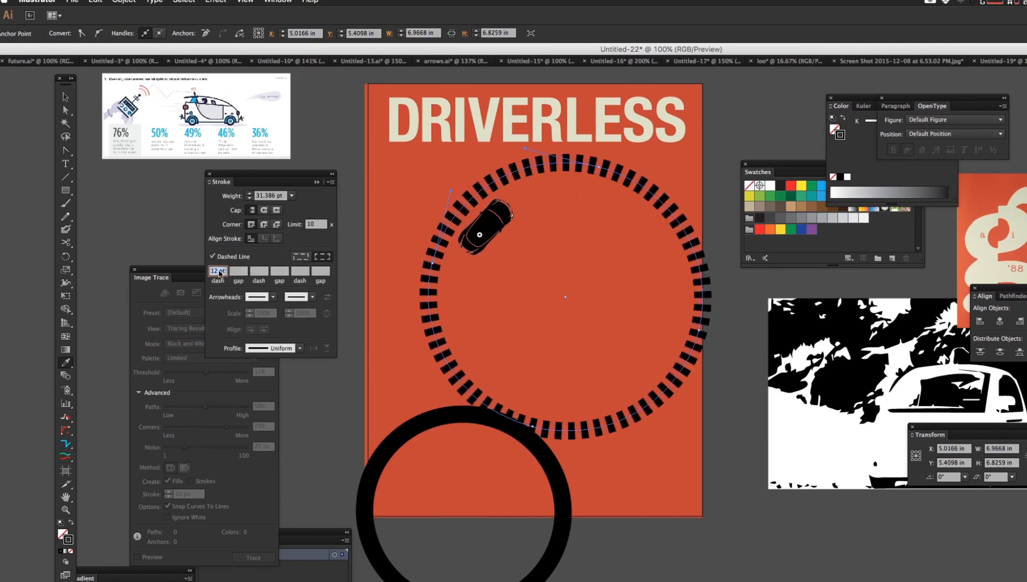
type("6")
left_click(239, 271)
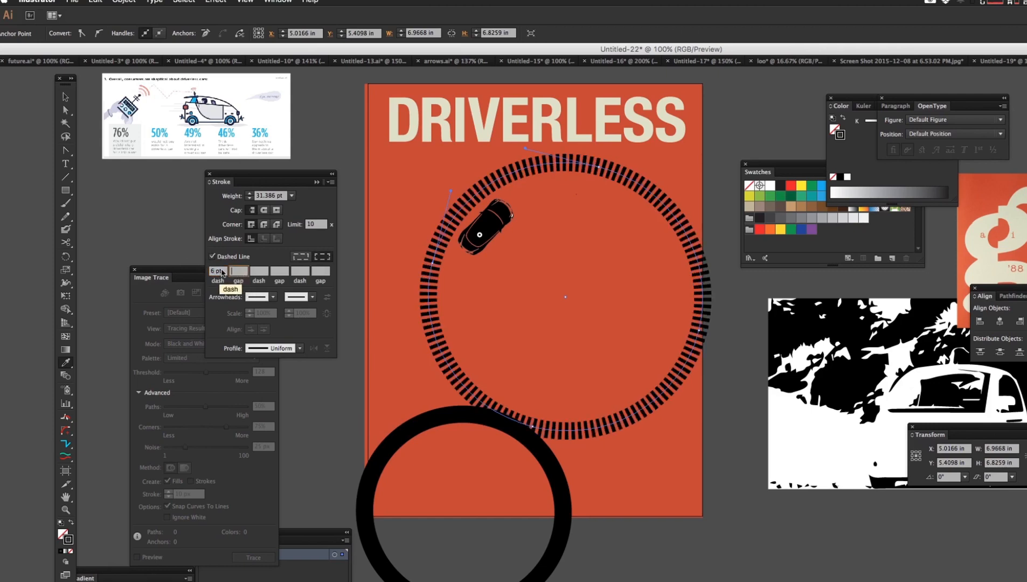
left_click(214, 271)
type("20")
key("Return")
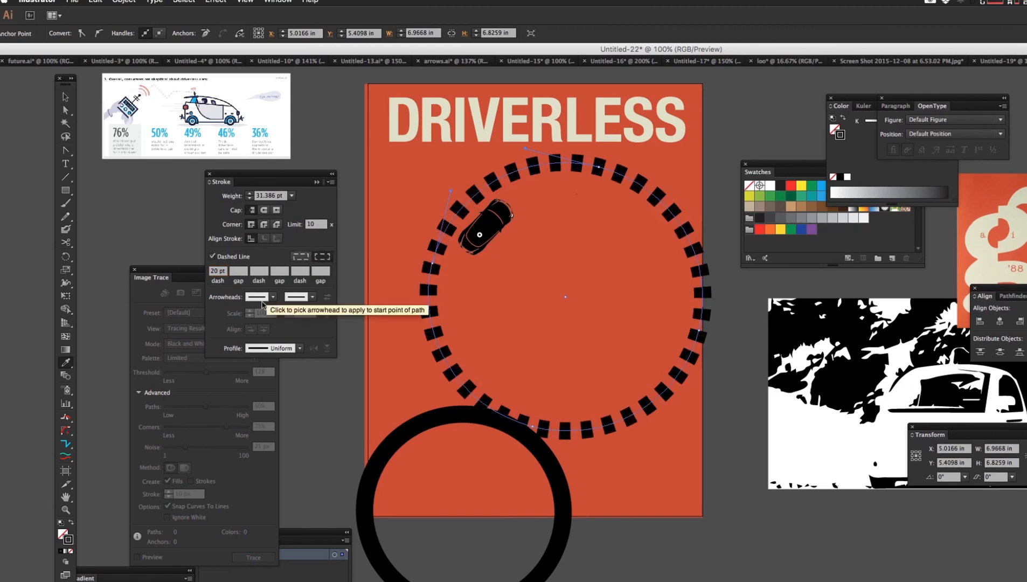
Step: Try a 20 pt gap followed by a second dash of 10 pt in the large circle's dash pattern
left_click(241, 273)
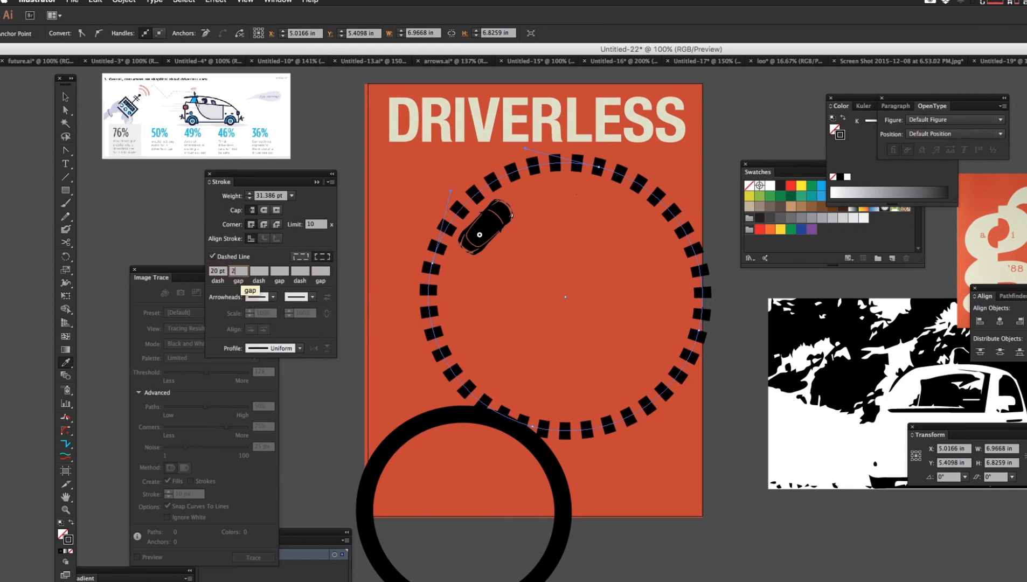
type("20")
key("Return")
left_click(260, 271)
key("Return")
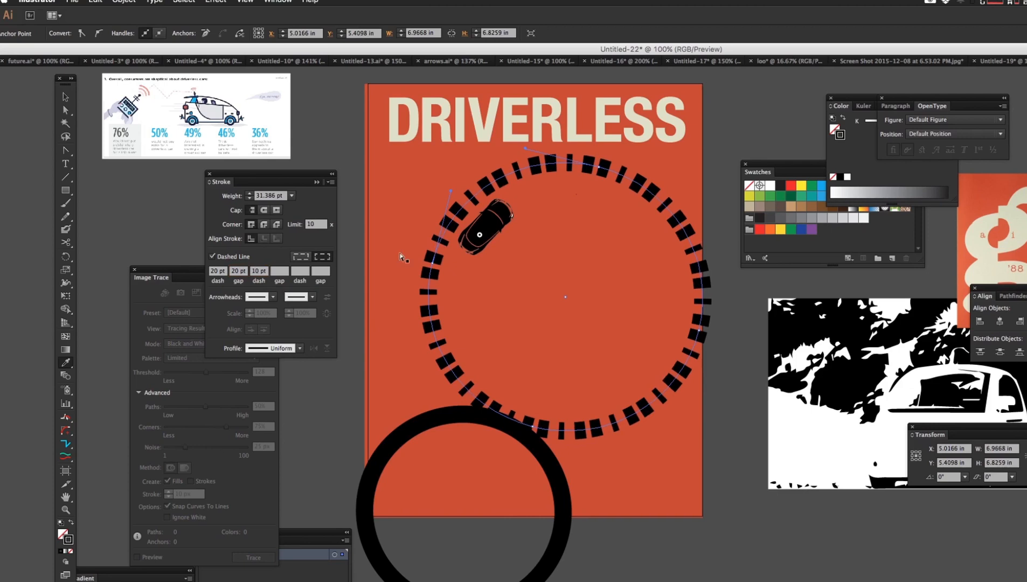
Step: Undo all the dash settings on the large circle and clear the selection
key("super+z")
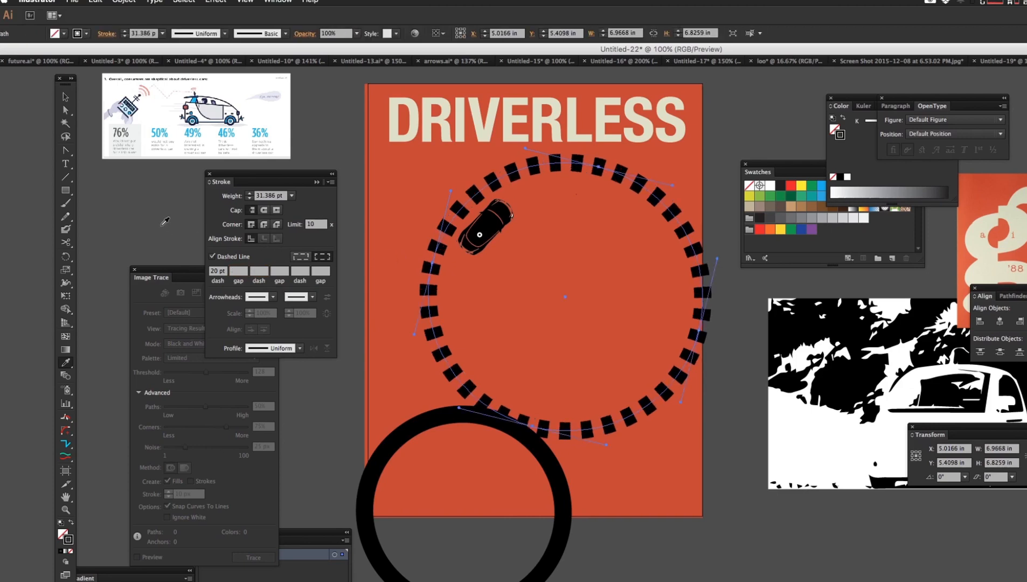
key("shift+x")
key("shift+x")
key("super+shift+a")
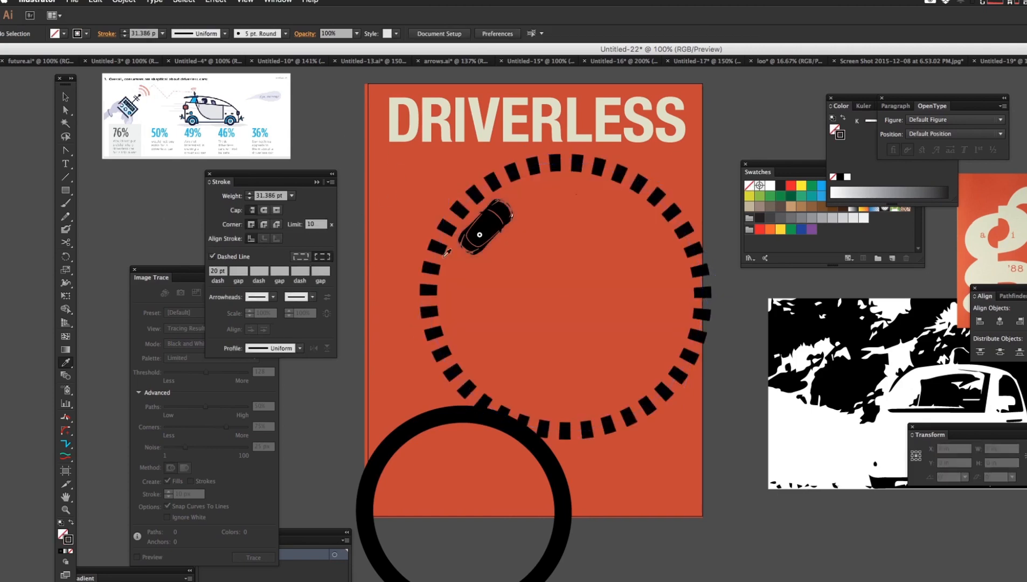
key("super+z")
key("super+z")
key("super+z")
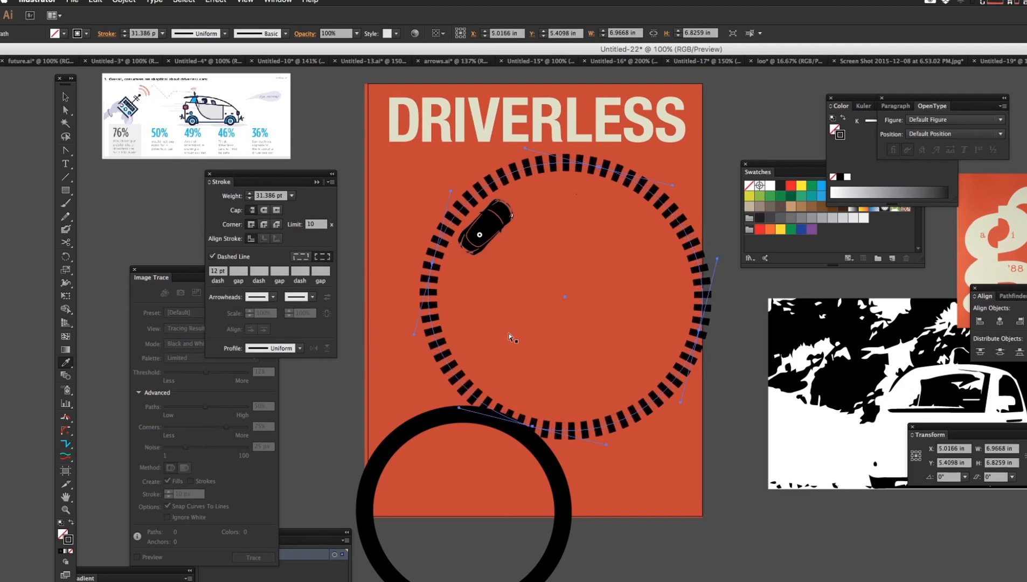
key("super+shift+a")
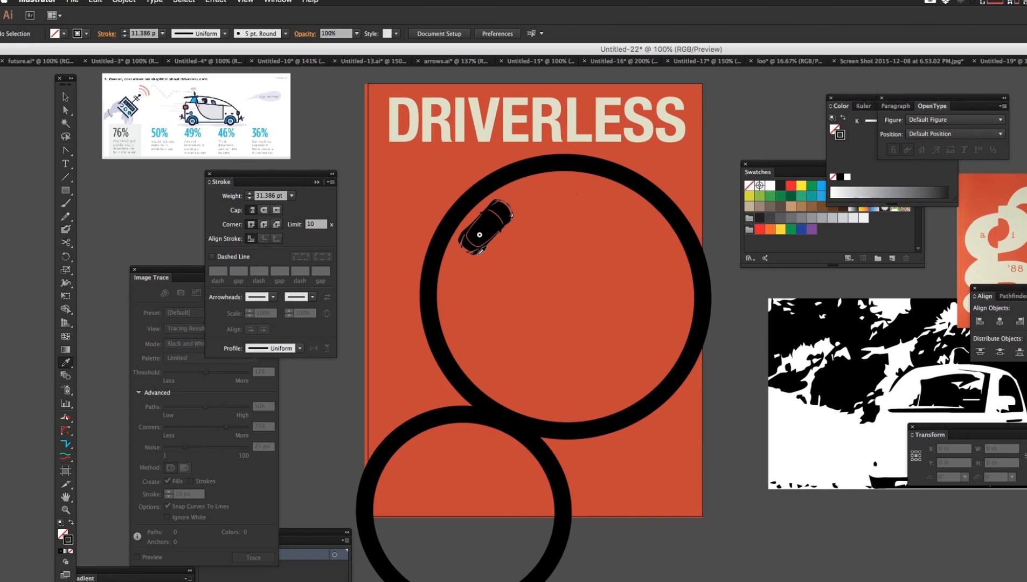
Step: Give the large circle an unfilled 20 pt cream outline using the colour sampled from the DRIVERLESS title
key("super+y")
left_click(489, 186)
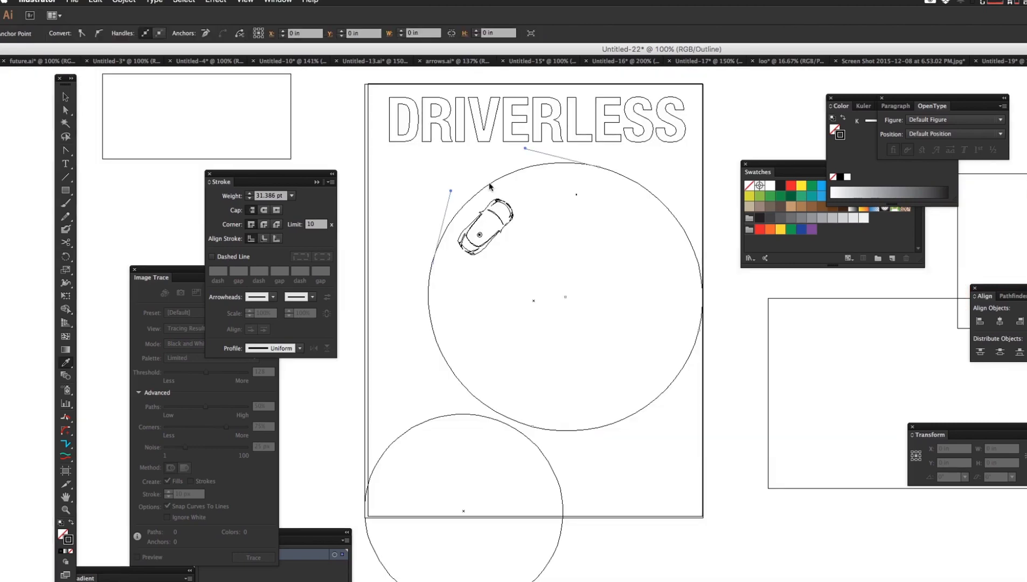
key("super+y")
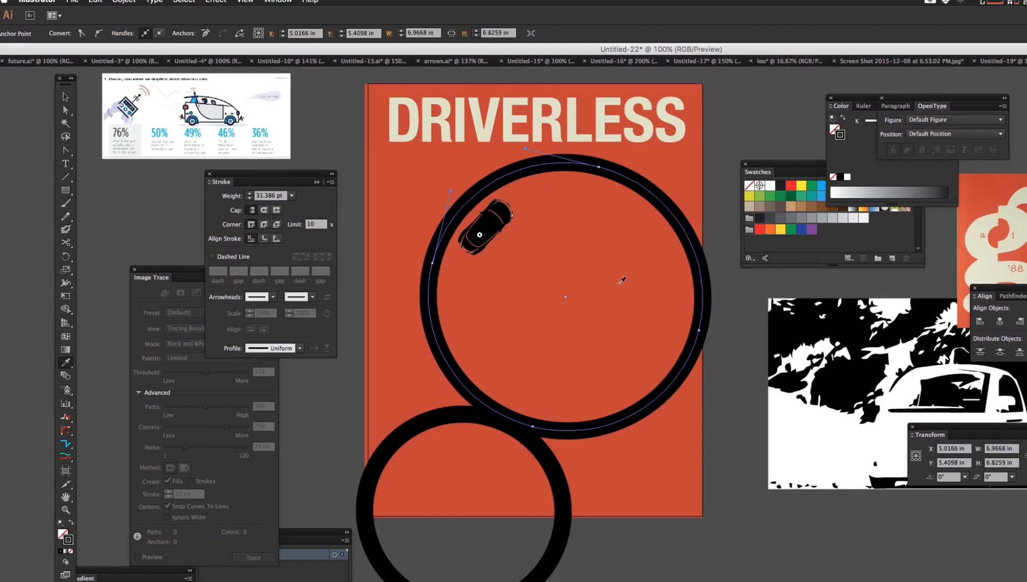
left_click(602, 139)
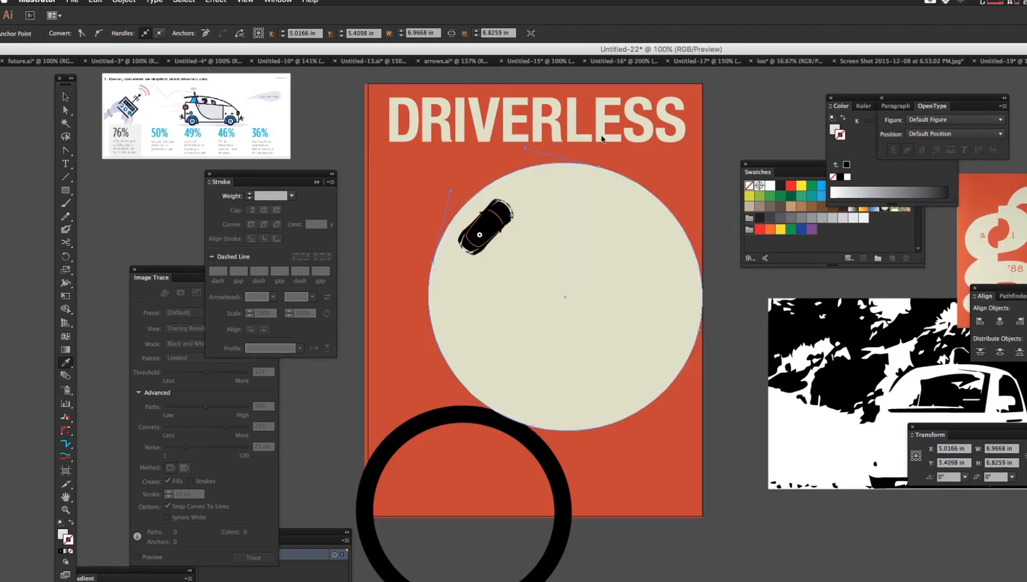
left_click(73, 524)
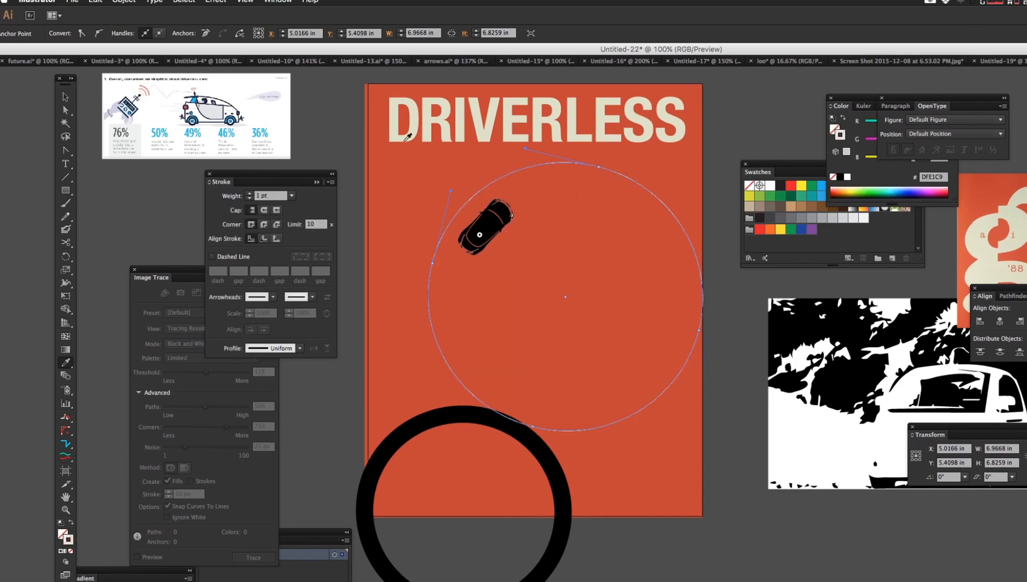
left_click(291, 195)
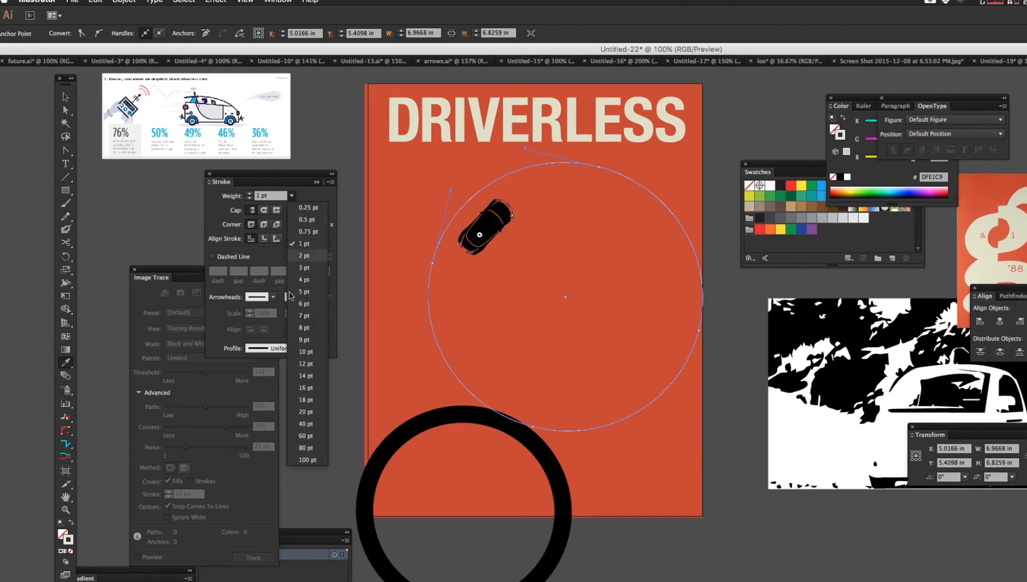
left_click(306, 412)
key("super+shift+a")
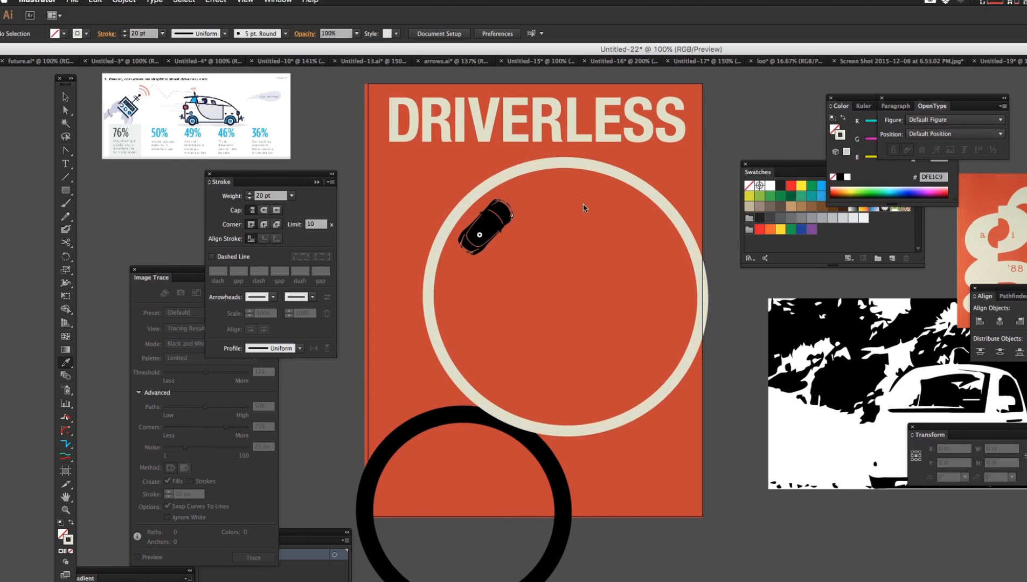
Step: Copy the large circle's cream 20 pt outline onto the small circle and deselect it
left_click(460, 418, "super")
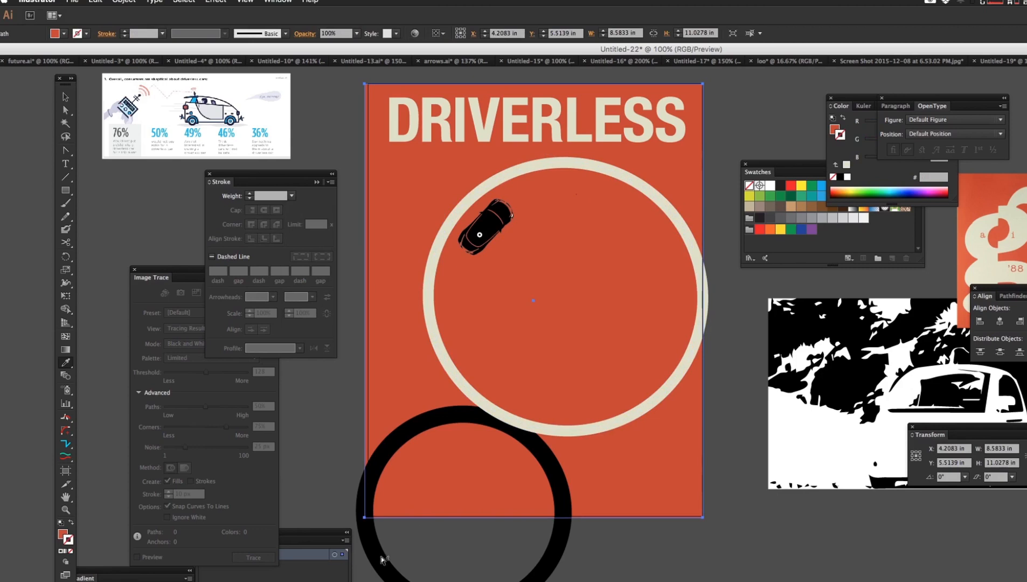
left_click(369, 564)
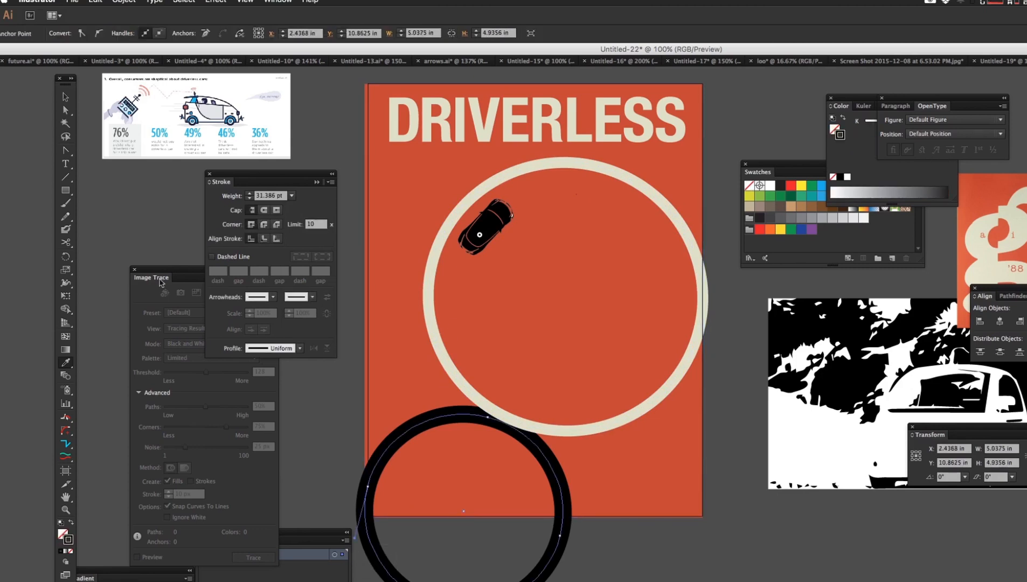
left_click(437, 257)
key("super+shift+a")
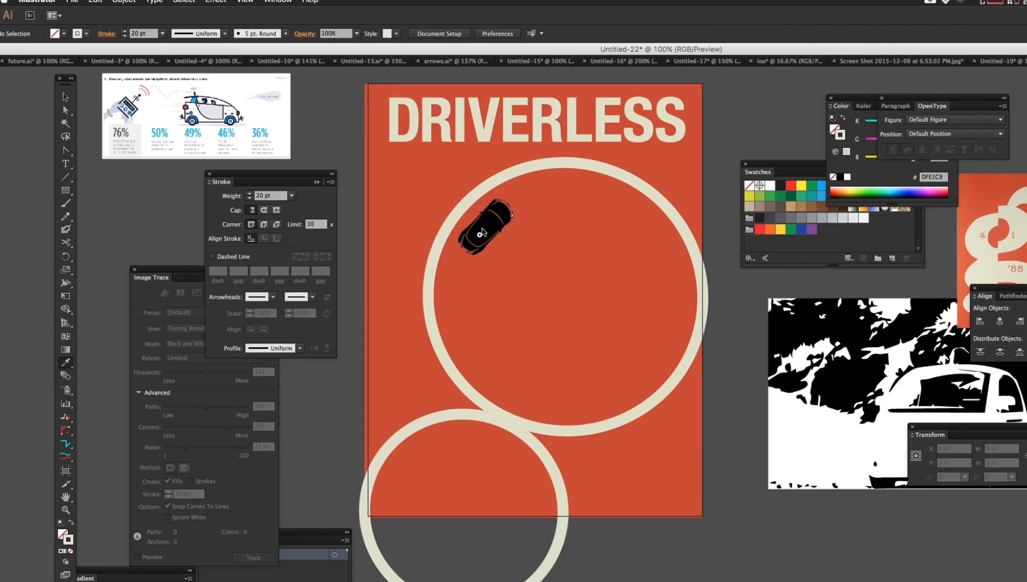
Step: Select every part of the car without the large circle and move it off the poster beside the infographic, at about X -1.3 in, Y 1.02 in
left_click(485, 233)
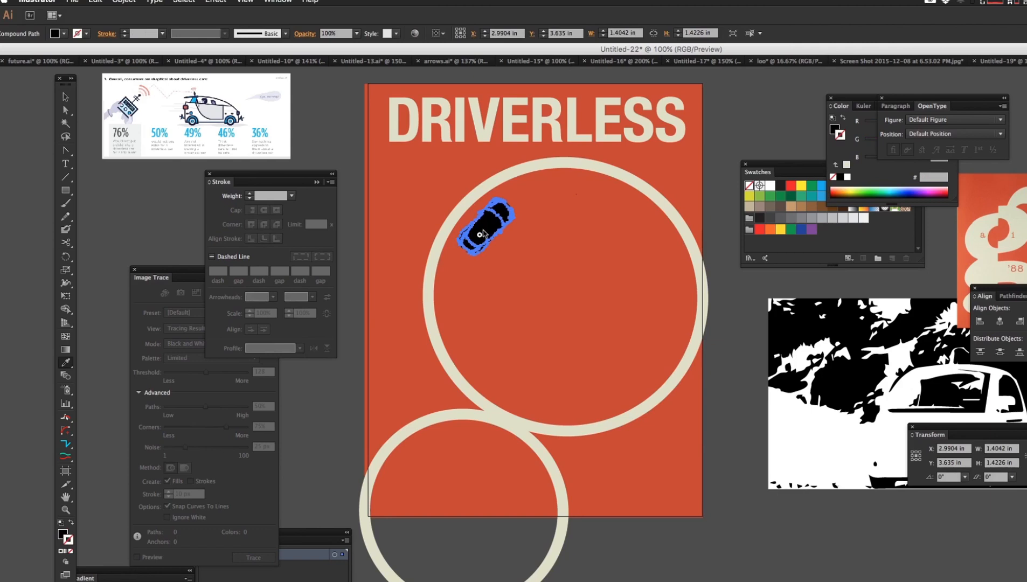
key("ctrl+y")
left_click(515, 252)
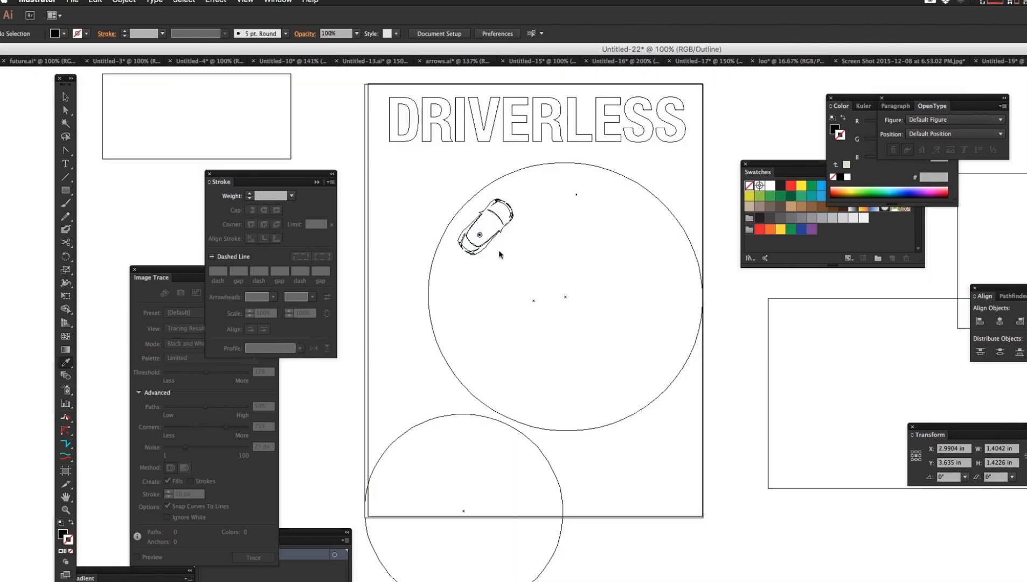
left_click_drag(458, 271, 528, 219)
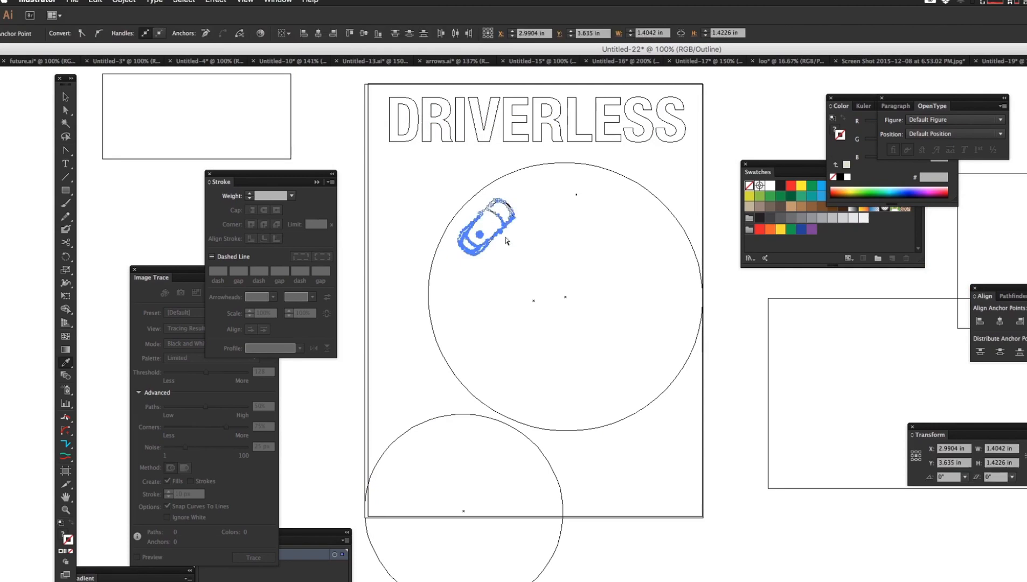
left_click(481, 282)
left_click_drag(462, 283, 481, 294)
left_click(500, 233)
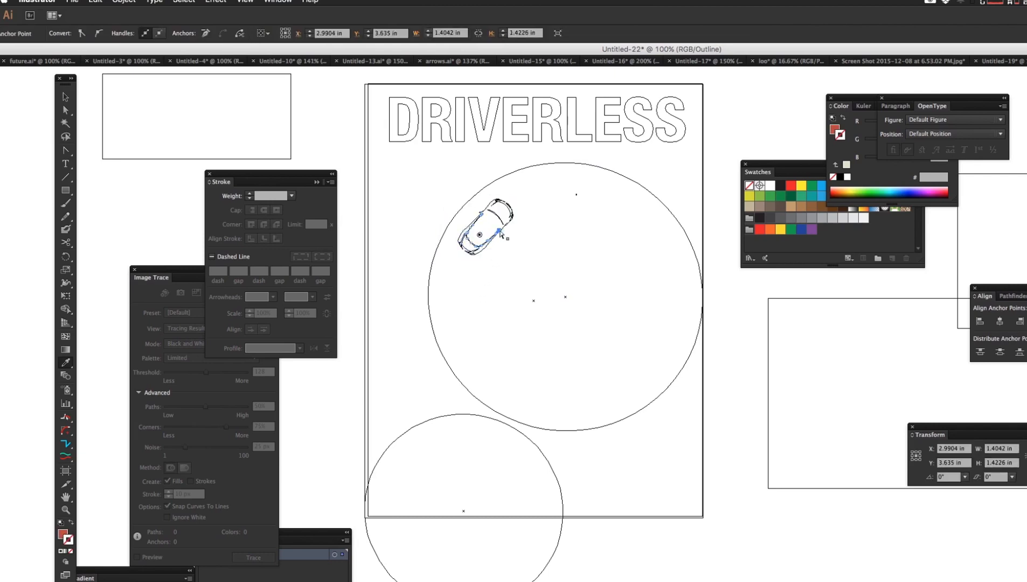
left_click_drag(409, 172, 538, 307)
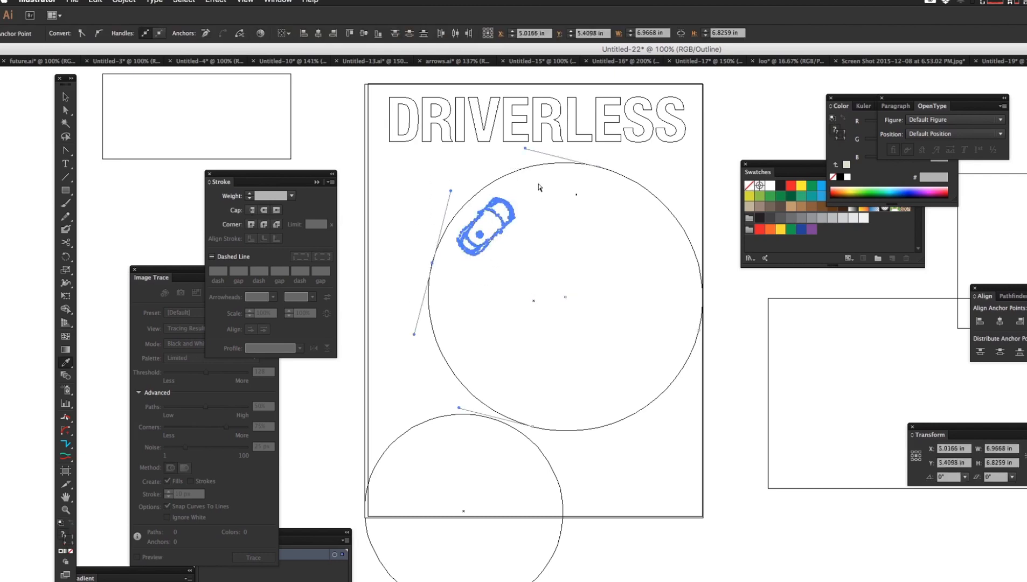
left_click(532, 168)
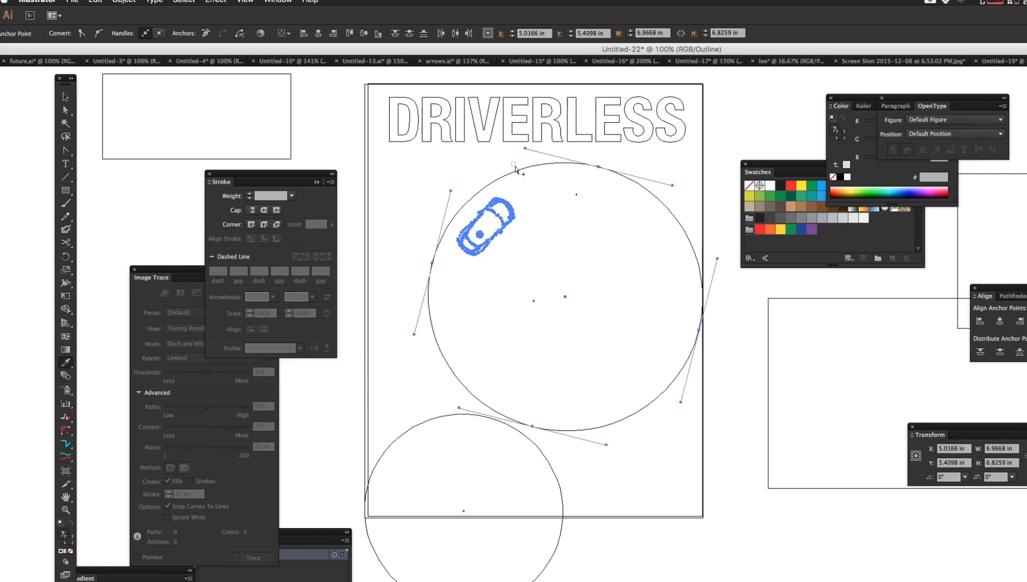
left_click(527, 193)
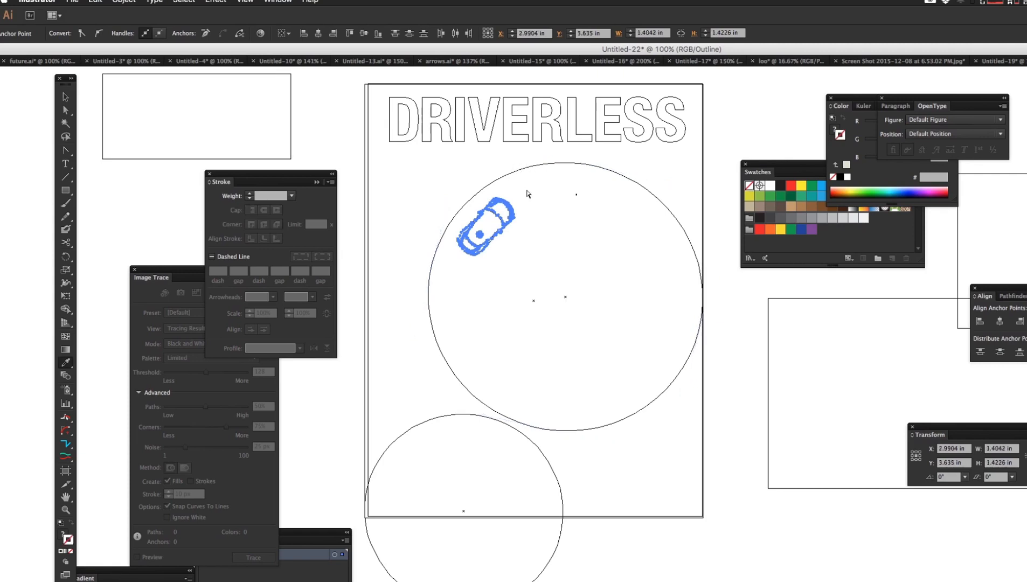
key("super+y")
key("v")
left_click_drag(489, 225, 343, 107)
key("super+z")
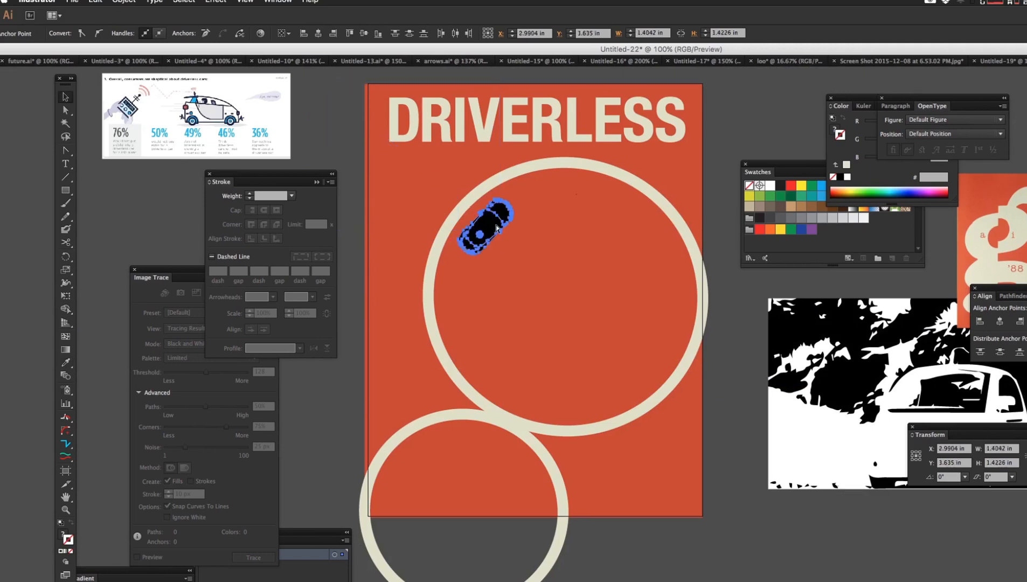
left_click_drag(499, 230, 321, 125)
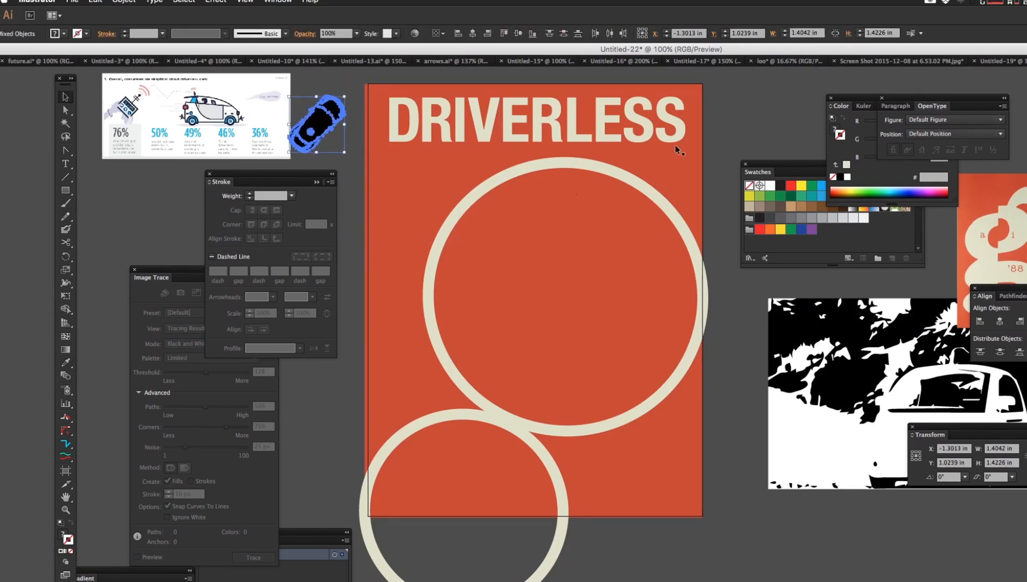
left_click(757, 127)
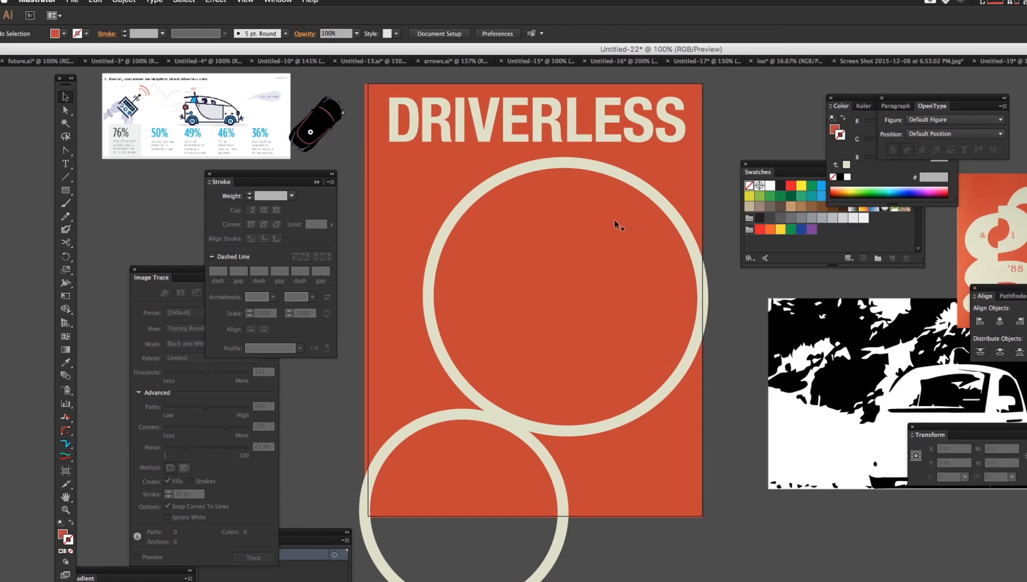
Step: Select both circles using outline view and reset them to the default white fill and black stroke
left_click(461, 197)
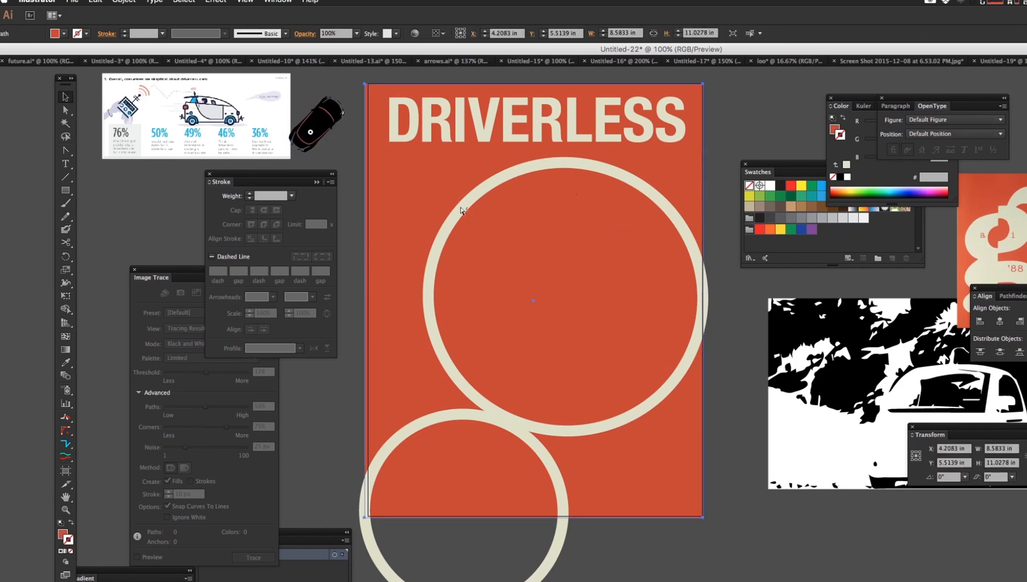
key("ctrl+y")
left_click_drag(445, 190, 502, 241)
left_click_drag(409, 404, 442, 449)
key("ctrl+y")
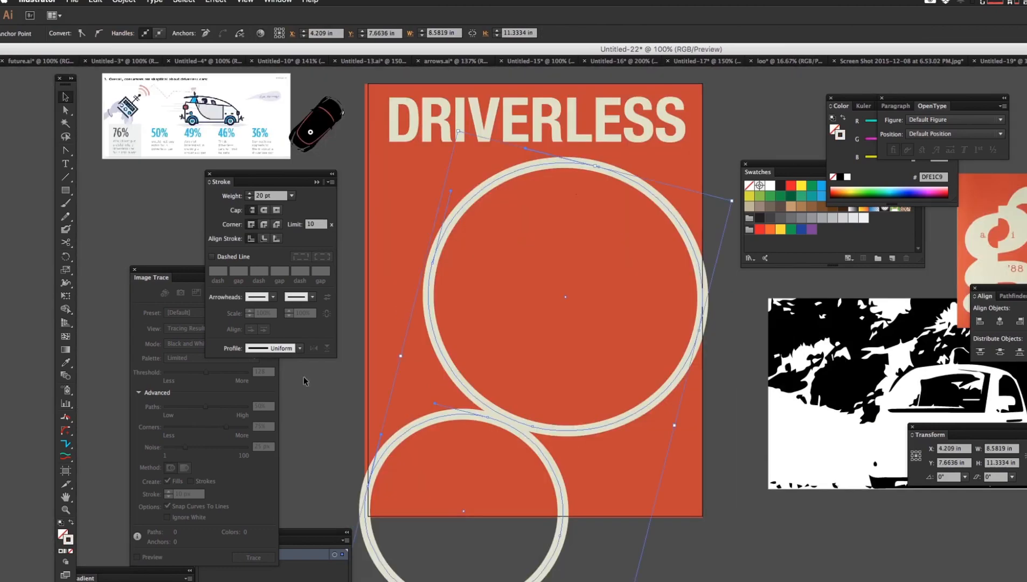
left_click(60, 524)
left_click(70, 522)
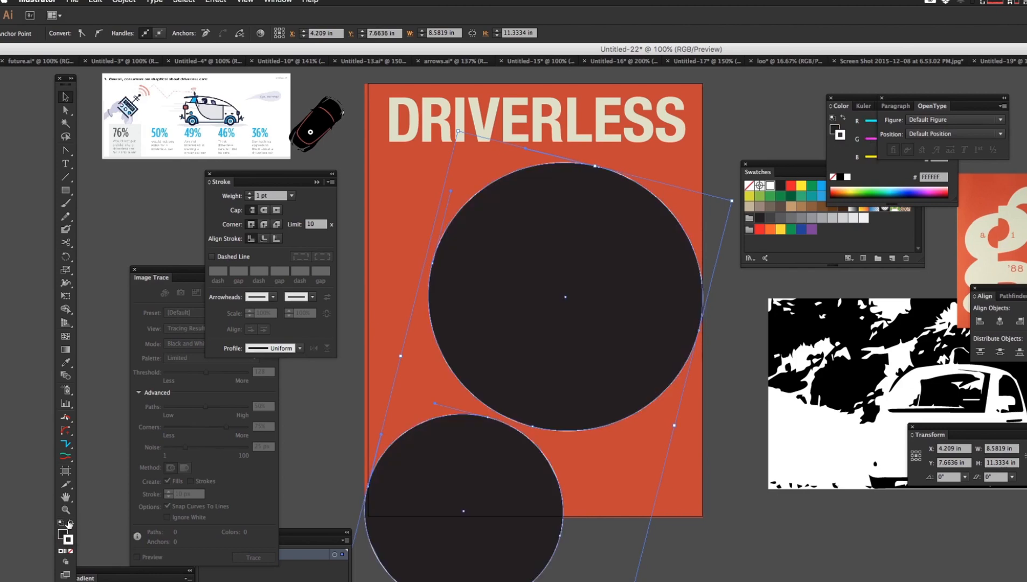
left_click(70, 523)
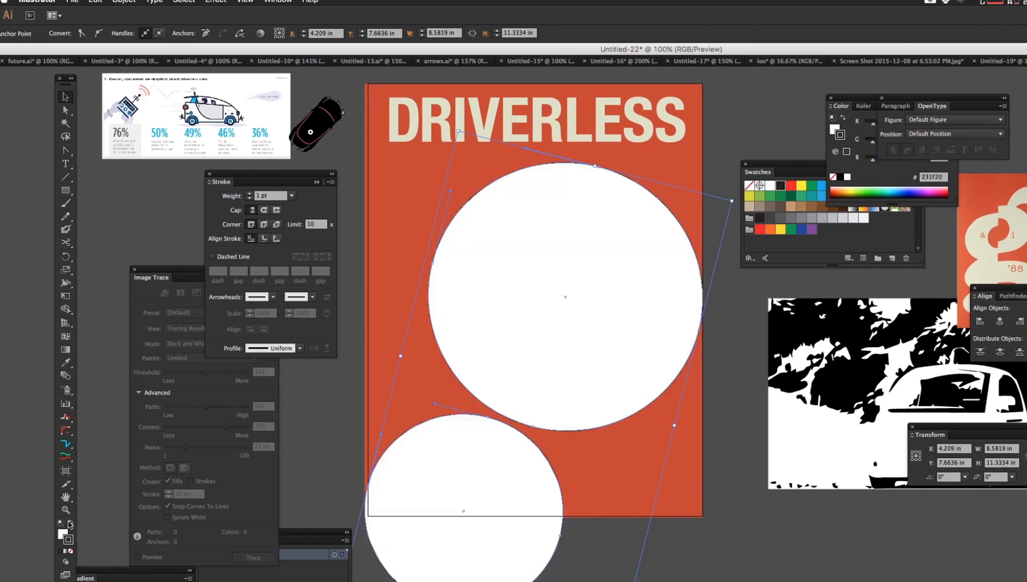
Step: Remove the fill from both circles and set their black stroke weight to 40 pt
left_click(70, 551)
key("super+z")
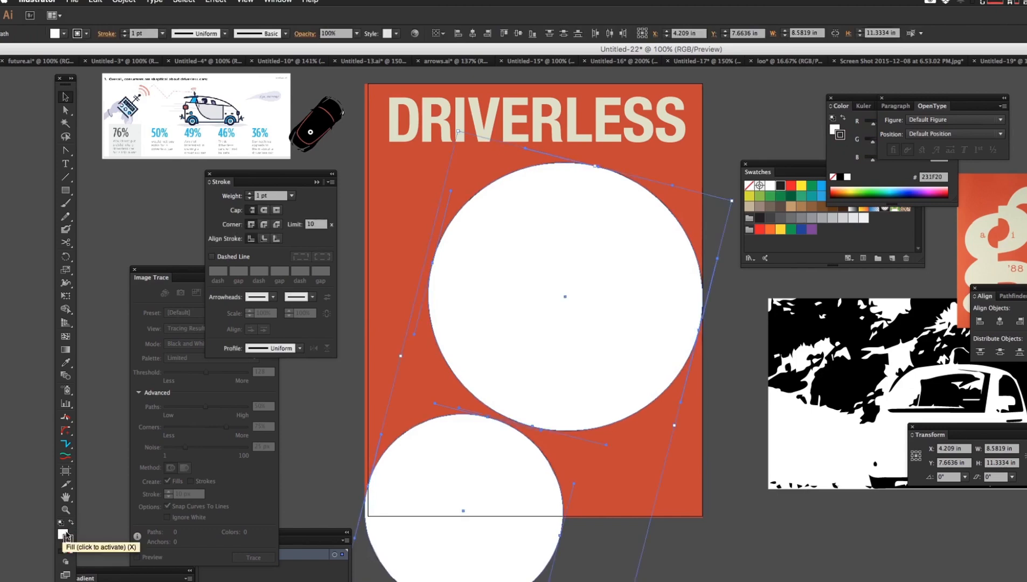
left_click(70, 551)
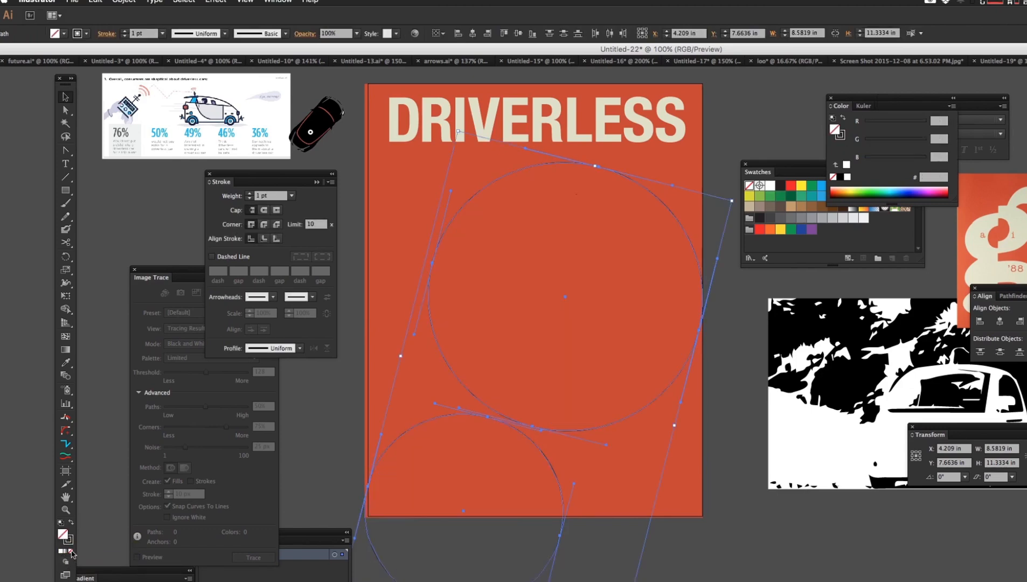
left_click(162, 34)
left_click(176, 261)
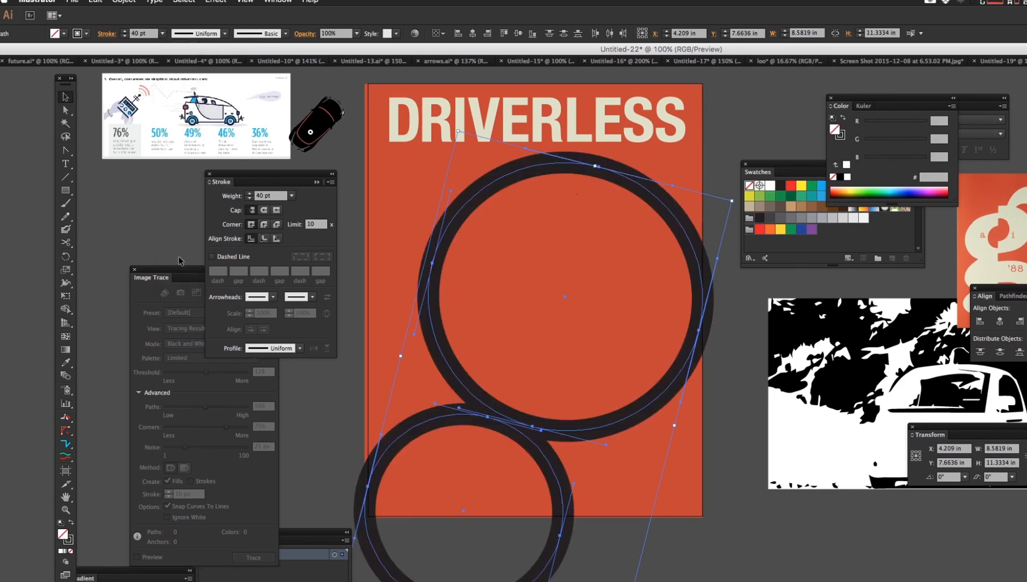
Step: Select only the large circle and set its stroke color to pure black, hex 000000
left_click(365, 154)
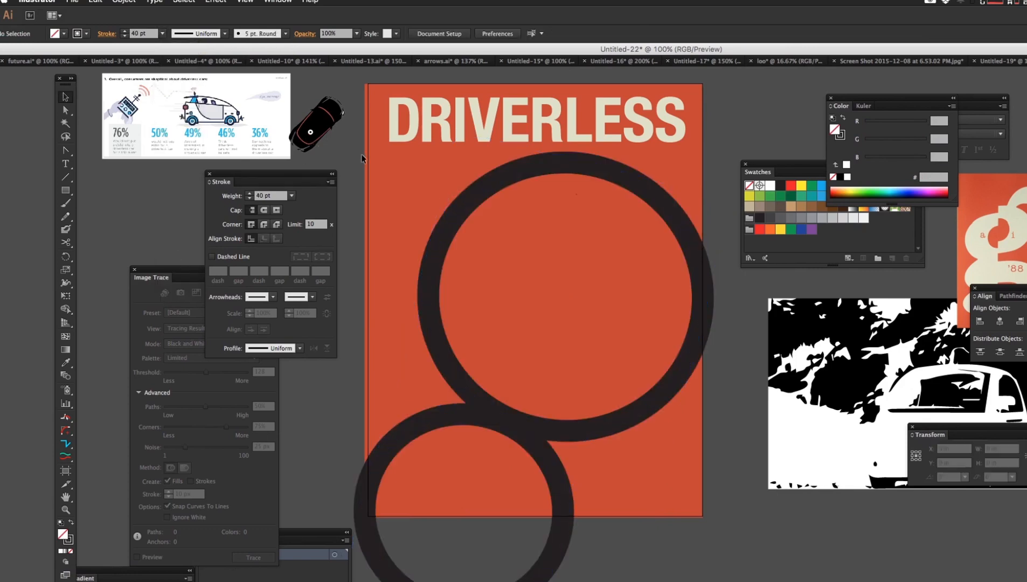
left_click(484, 187)
left_click(483, 189, "shift")
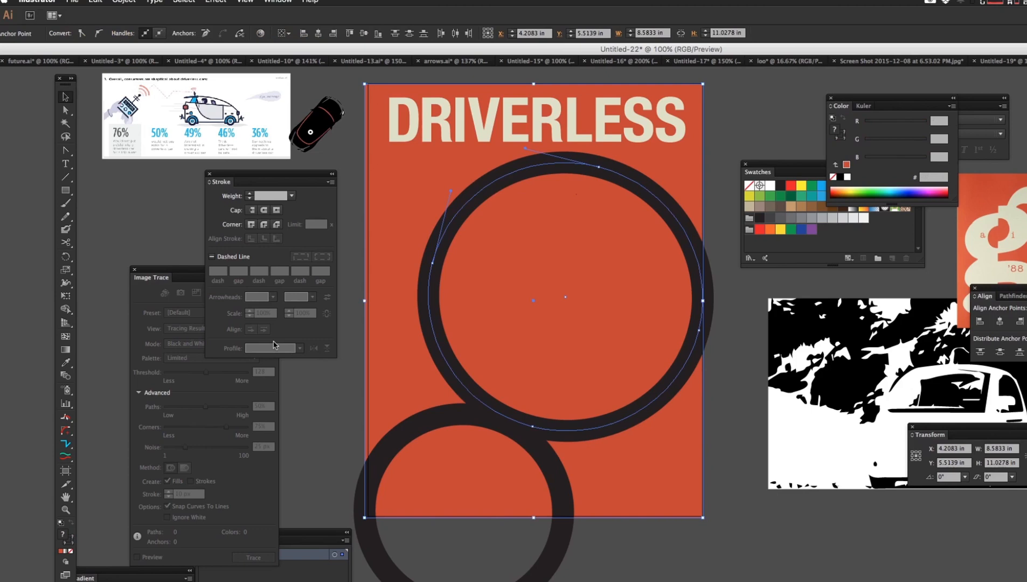
left_click(687, 168, "shift")
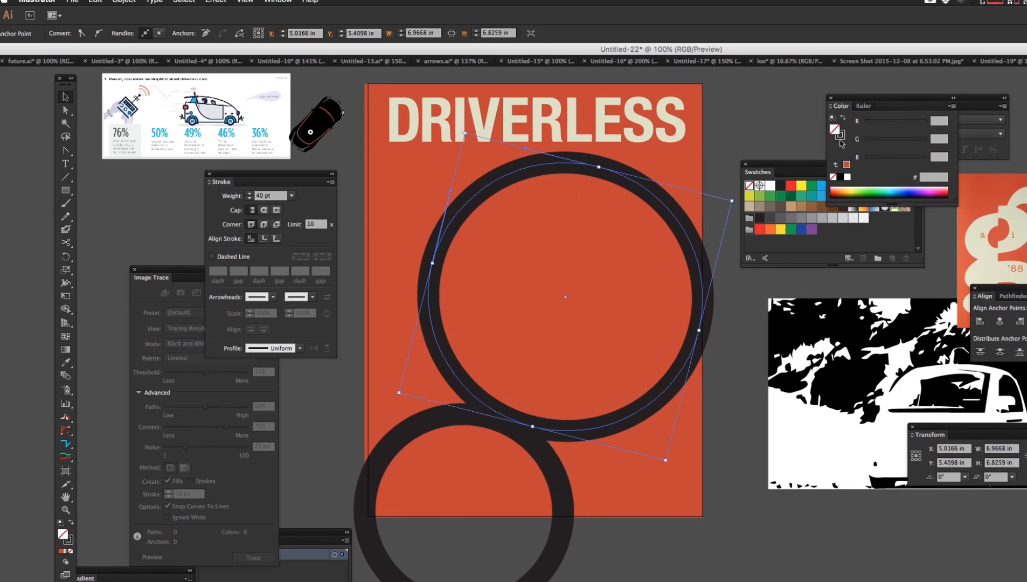
double_click(840, 136)
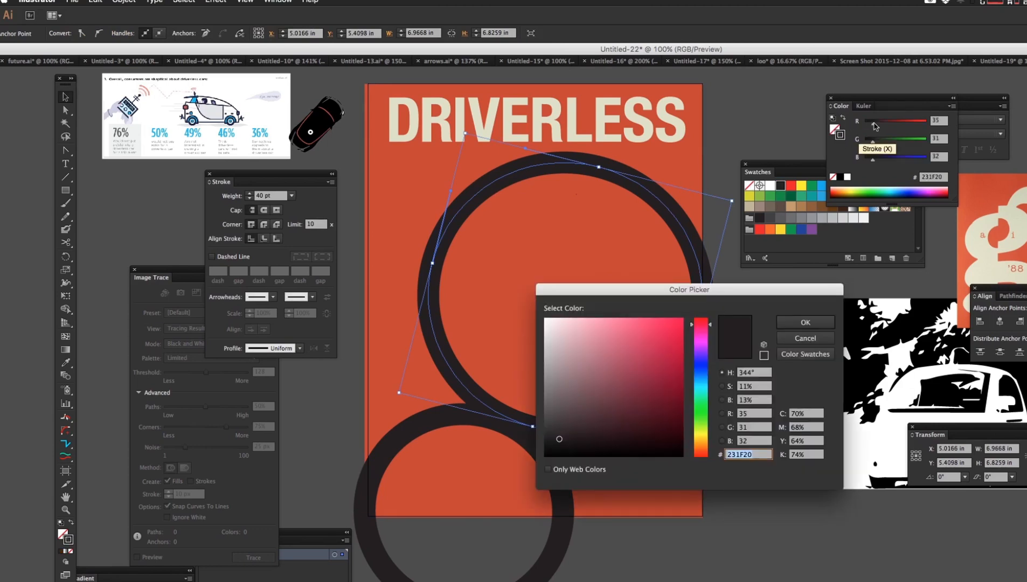
left_click_drag(591, 432, 521, 463)
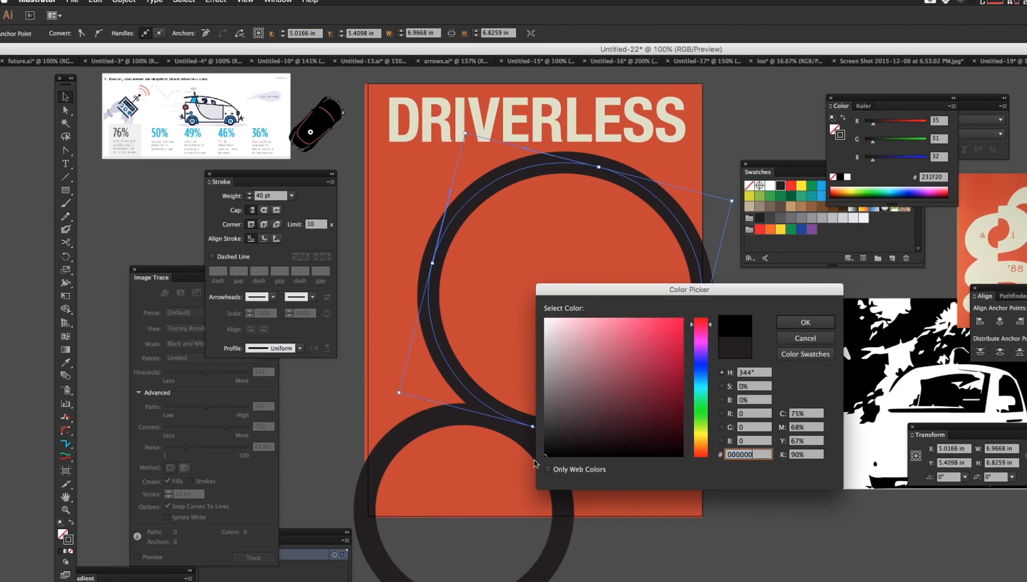
left_click(805, 321)
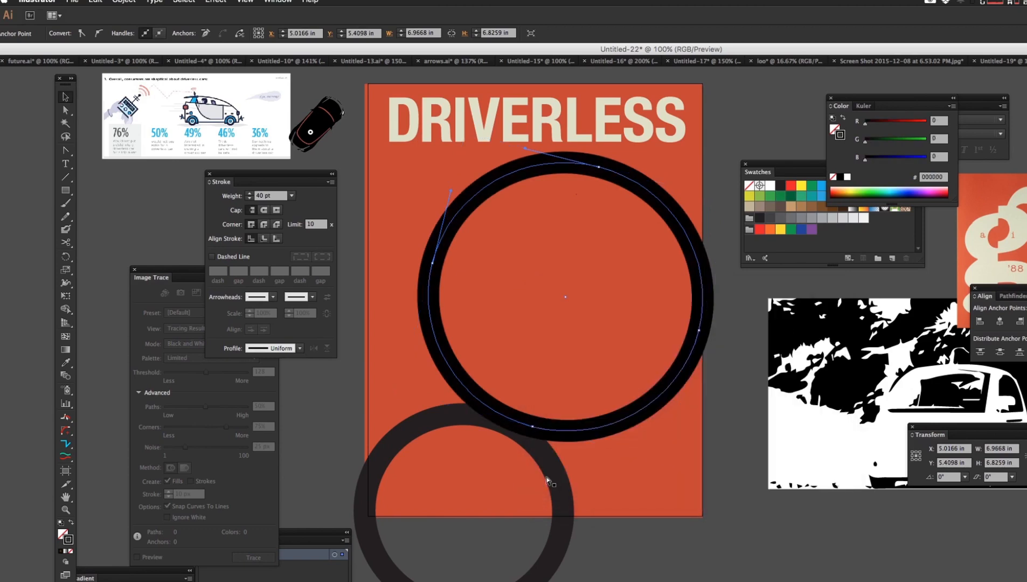
Step: Try to copy the large circle's pure black stroke onto the small circle with the Eyedropper, and undo the changes
left_click(558, 477)
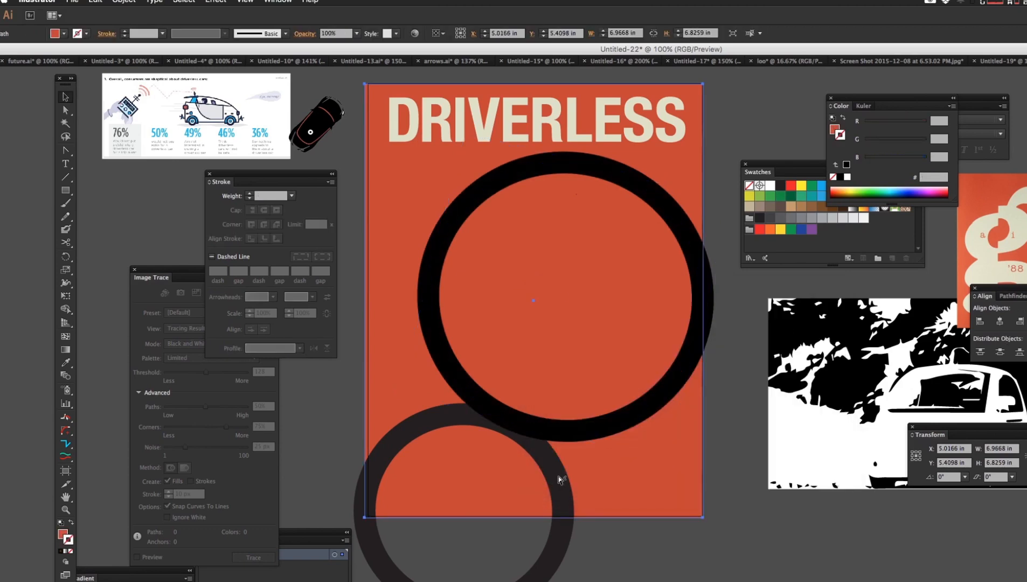
left_click(549, 567)
key("i")
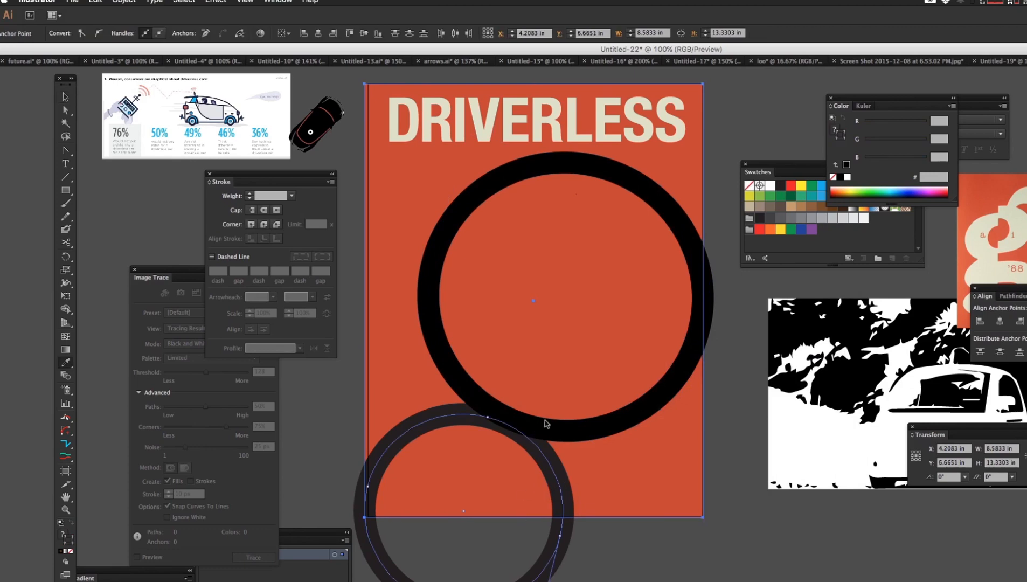
left_click(547, 429)
key("super+z")
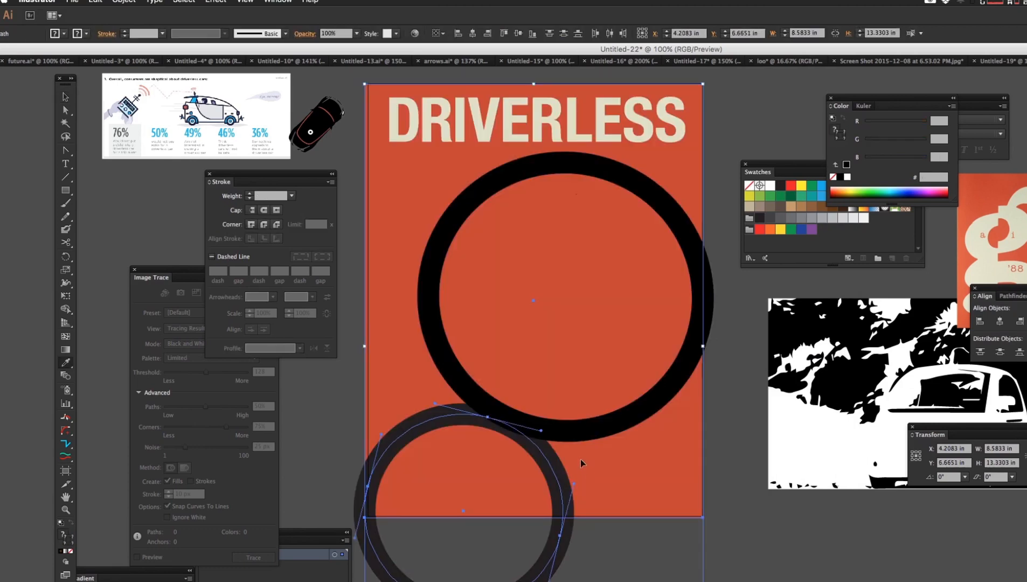
left_click(582, 432)
key("super+z")
left_click(582, 430)
key("super+z")
key("super+y")
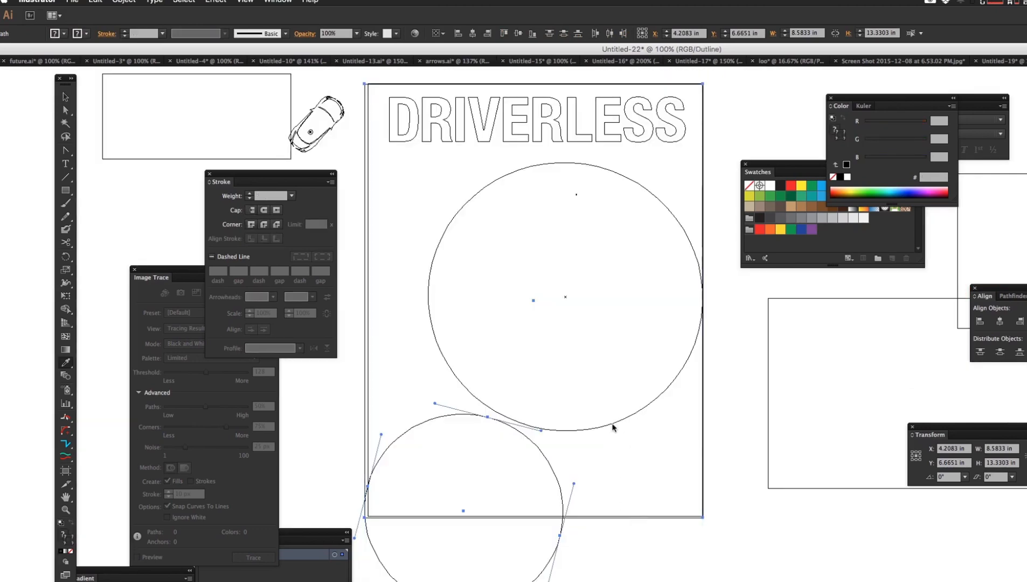
left_click(614, 423)
key("v")
key("super+y")
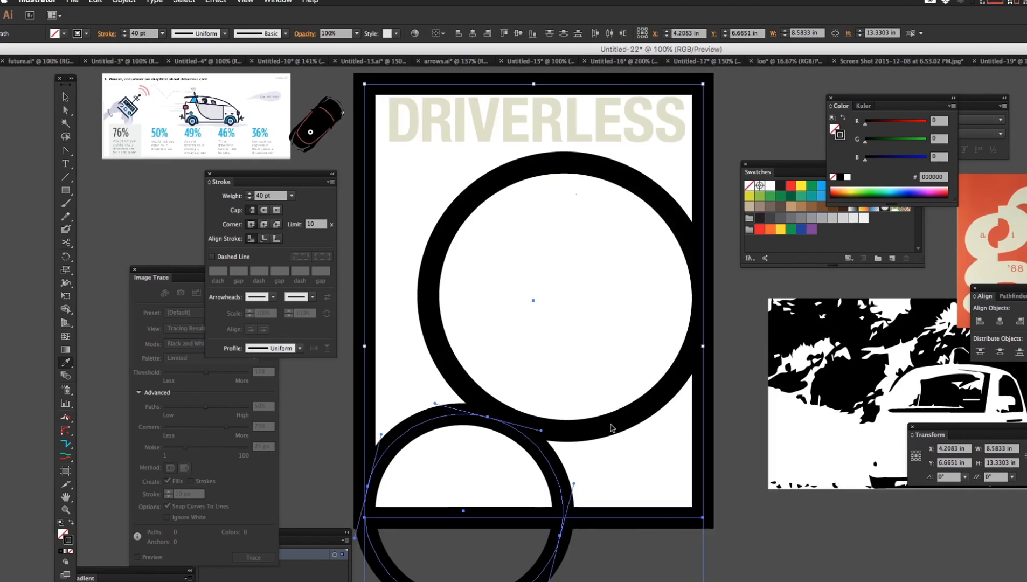
key("super+z")
left_click(629, 541)
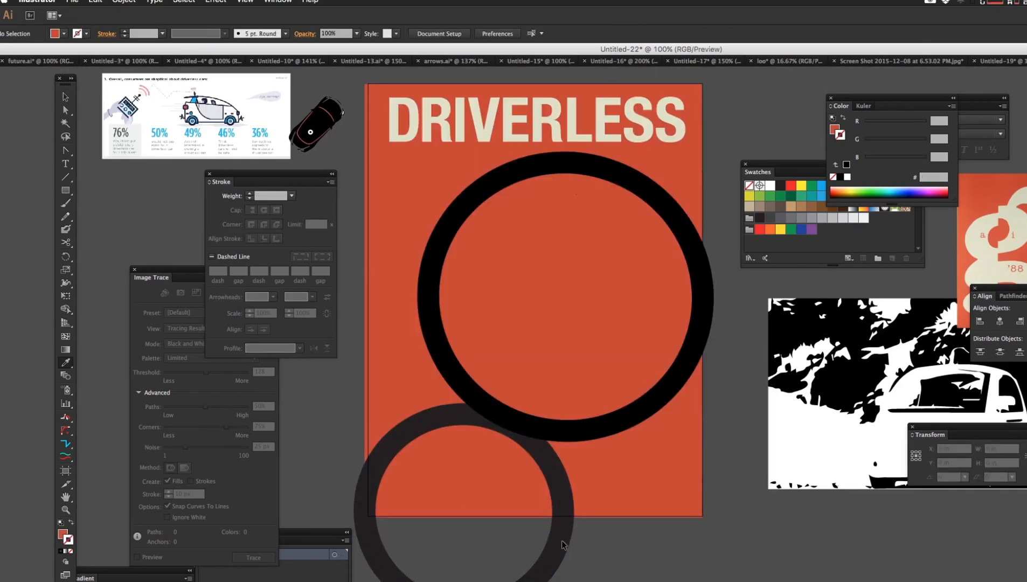
Step: Set the small circle's stroke color to pure black, RGB 0, 0, 0, and deselect it
left_click(561, 504)
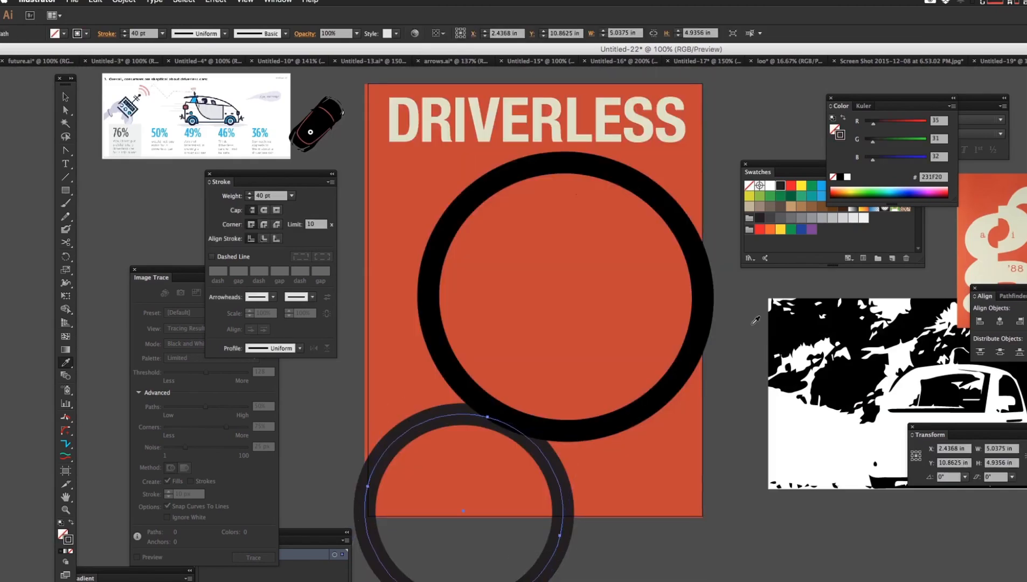
left_click_drag(878, 157, 864, 122)
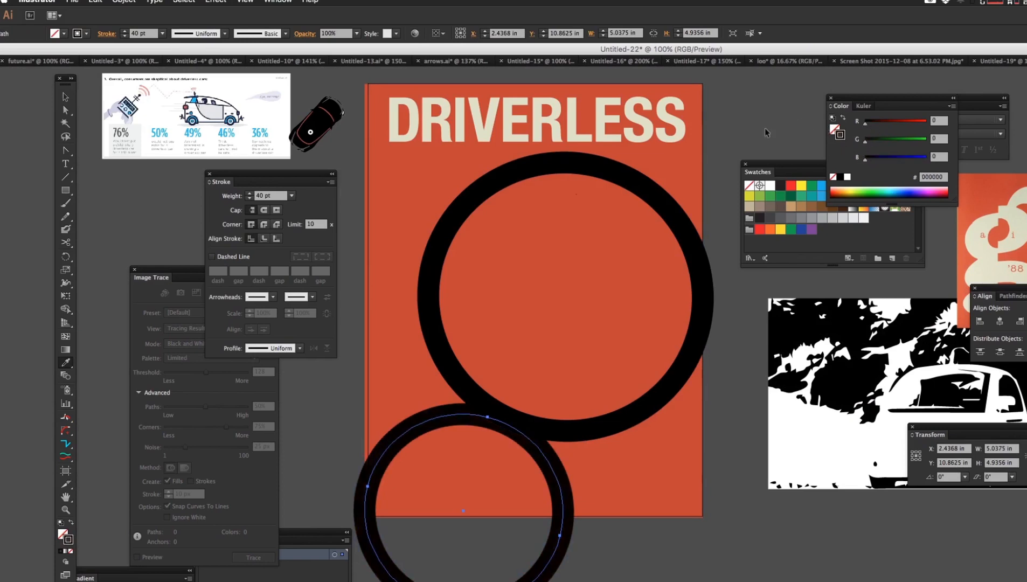
left_click(757, 123)
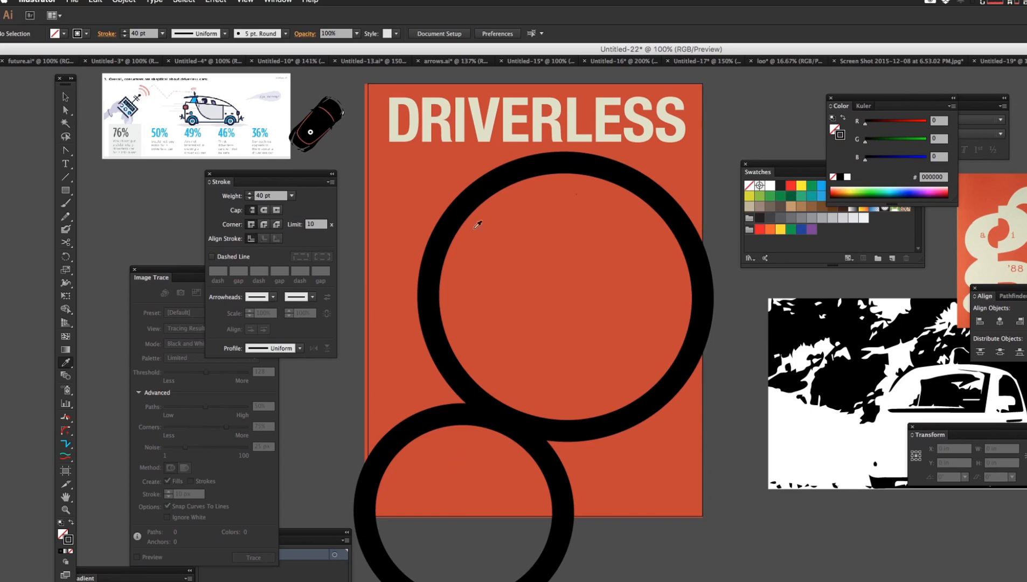
left_click(447, 125)
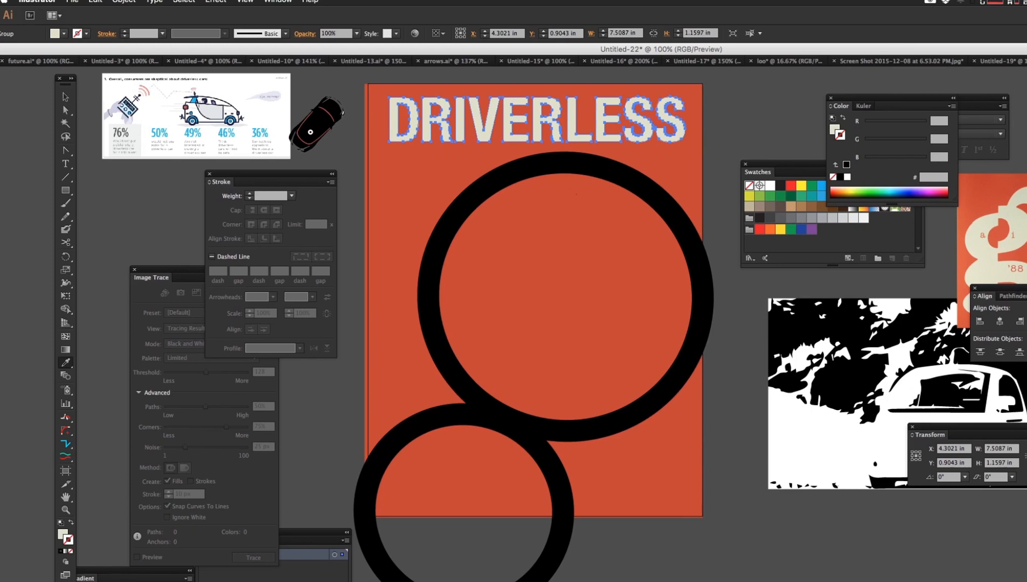
key("v")
left_click(743, 528, "ctrl")
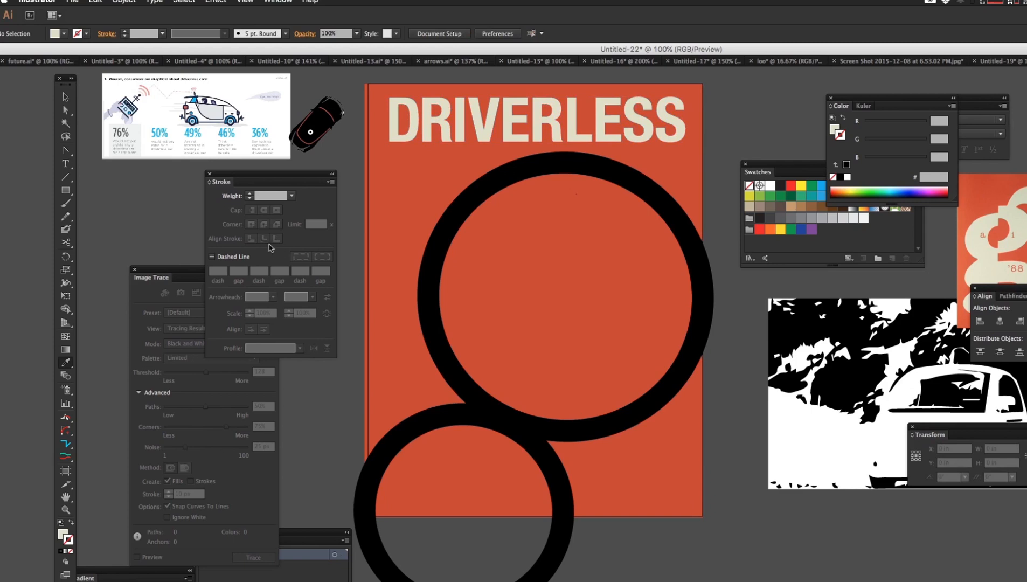
Step: Cover the large circle's overhang beyond the poster's right edge with a tall rectangle filled in the sampled dark gray canvas color
left_click(65, 190)
key("i")
left_click(729, 110)
key("m")
left_click_drag(731, 90, 703, 574)
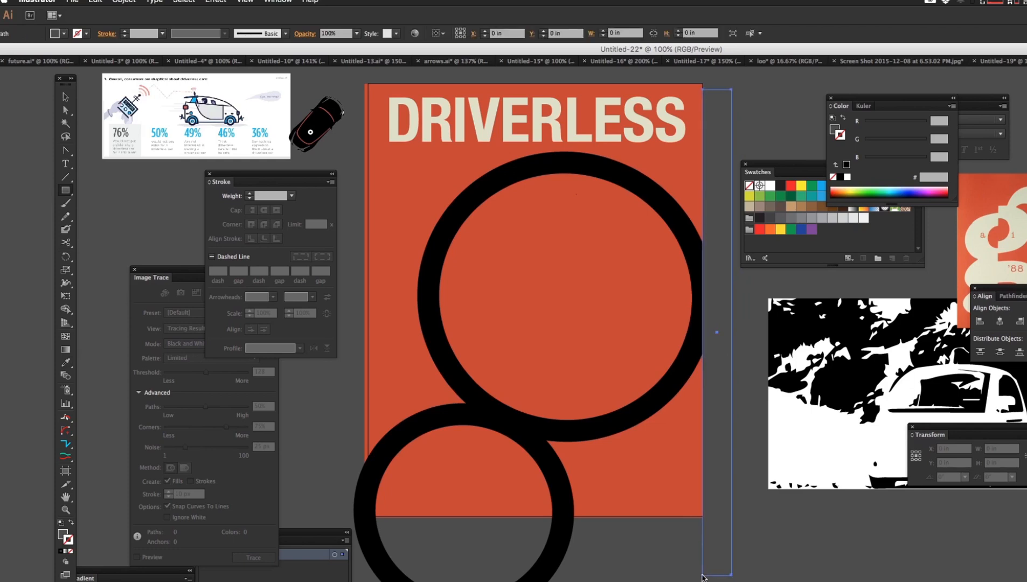
key("super+shift+a")
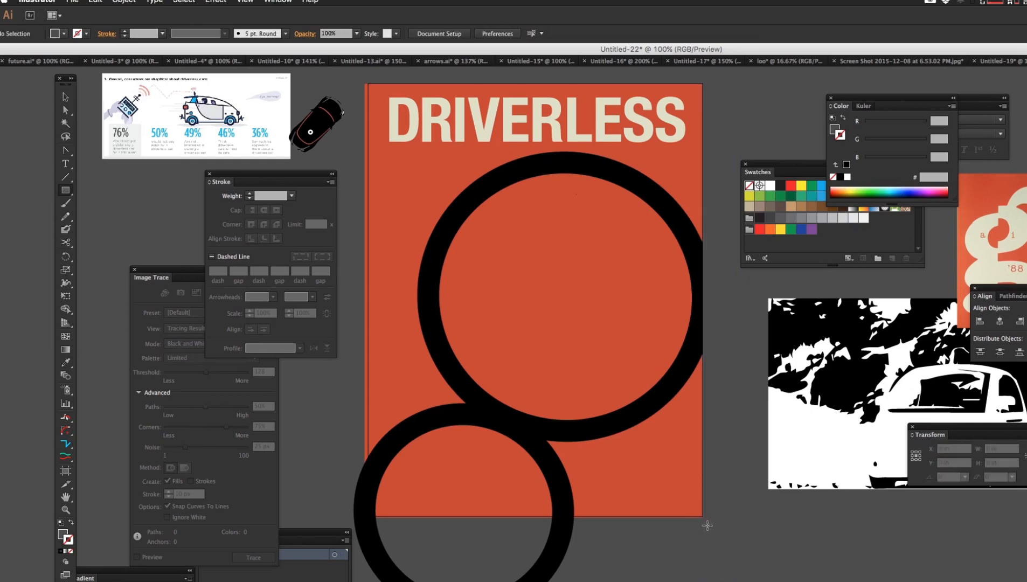
Step: Draw matching gray rectangles over the overhang below the poster, about 10.06 x 2.40 in, and along its left edge
left_click_drag(701, 520, 305, 581)
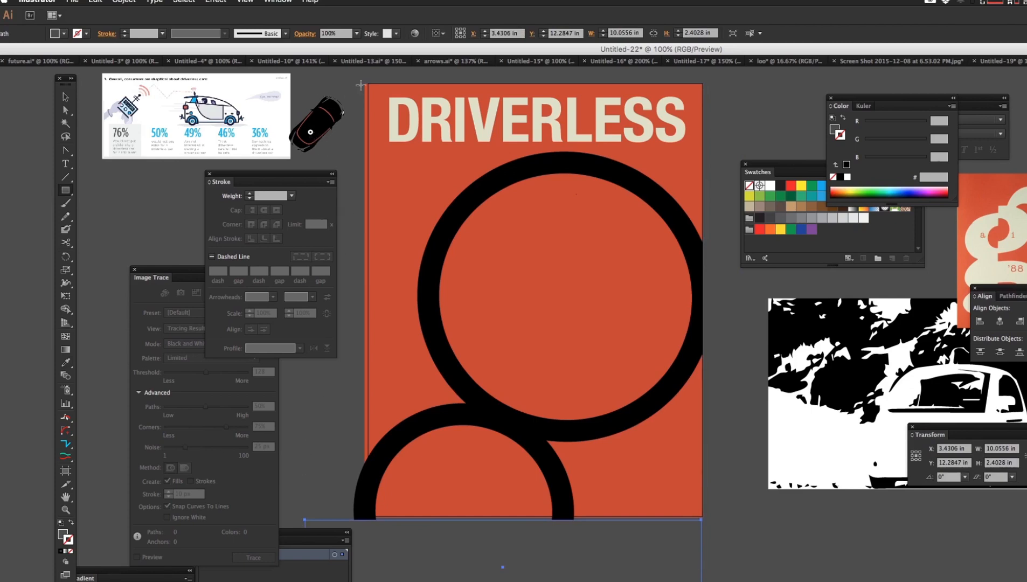
left_click_drag(366, 83, 321, 529)
left_click(829, 559, "super")
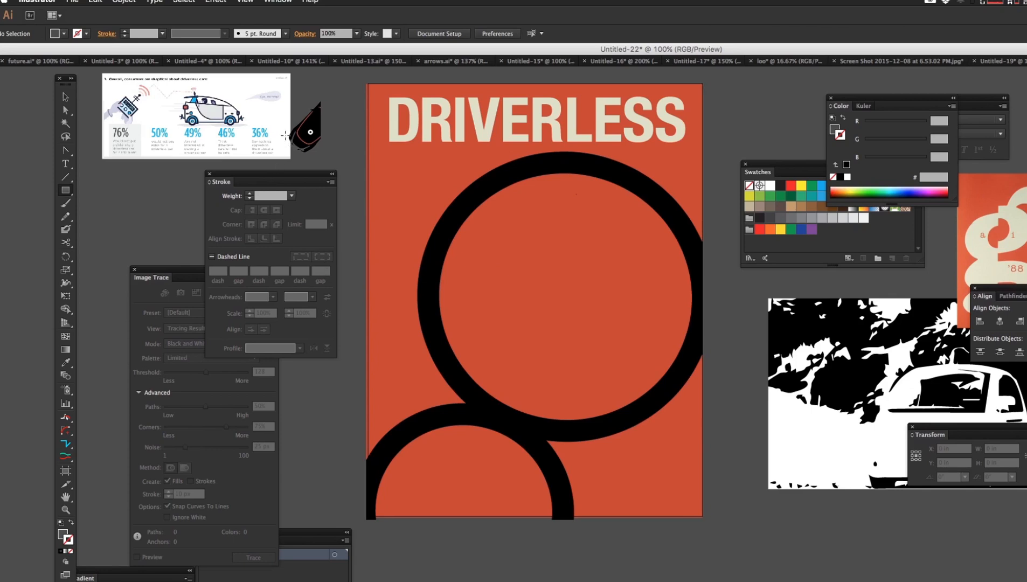
Step: Move the infographic farther left of the poster in outline view and select all parts of the car without the surrounding objects
key("super+y")
left_click_drag(291, 117, 182, 115)
left_click_drag(280, 89, 346, 165)
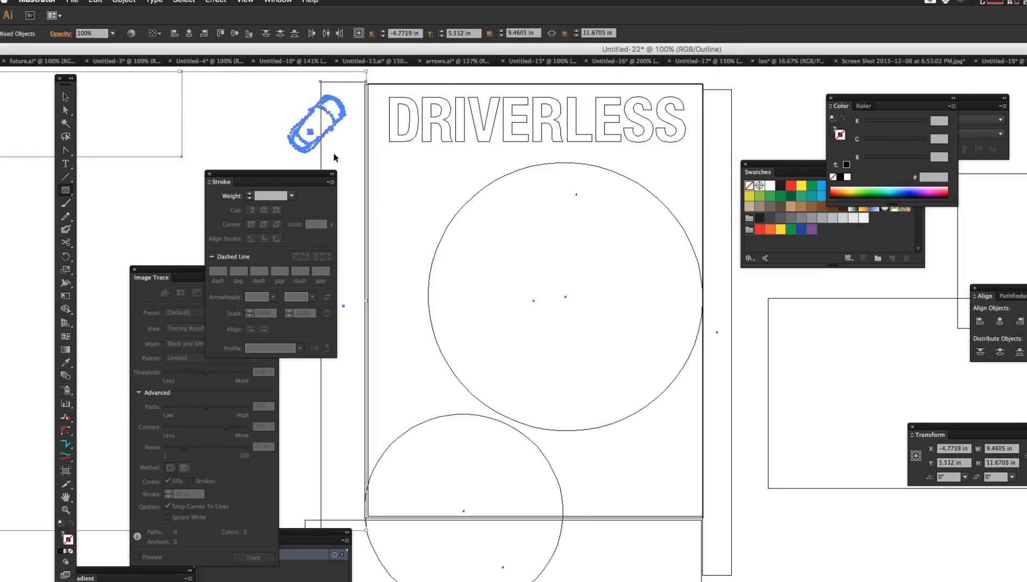
left_click(182, 144, "shift")
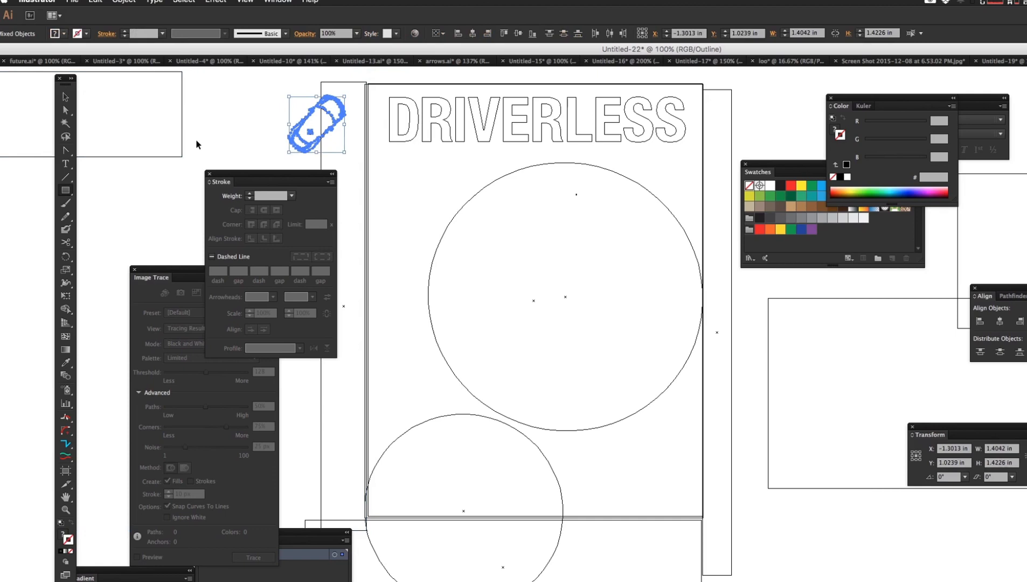
key("super+y")
key("super+shift+a")
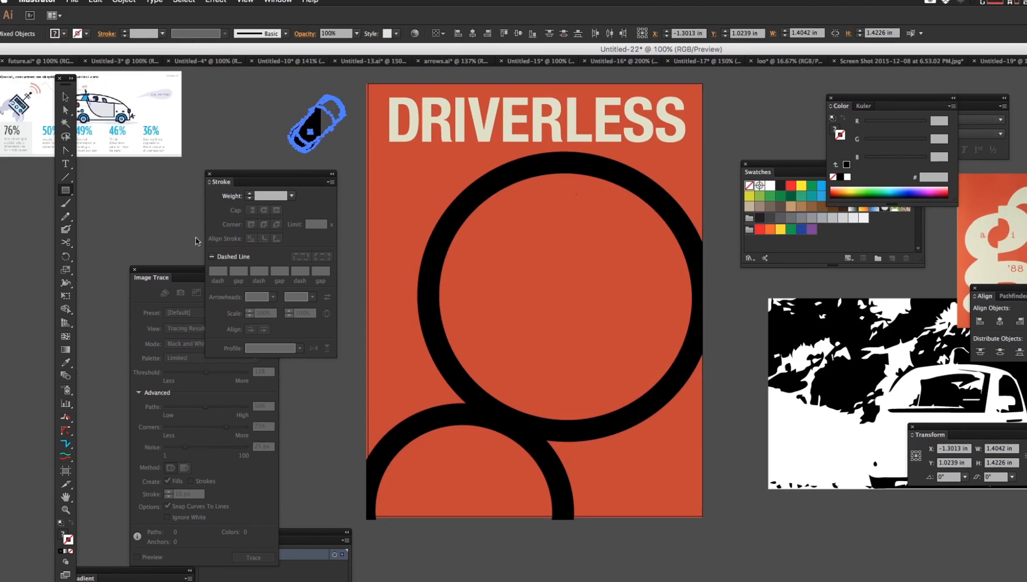
Step: Create a new layer above Layer 1 and paste a copy of the car onto it
left_click_drag(313, 533, 861, 313)
left_click(875, 546)
key("ctrl+c")
key("ctrl+v")
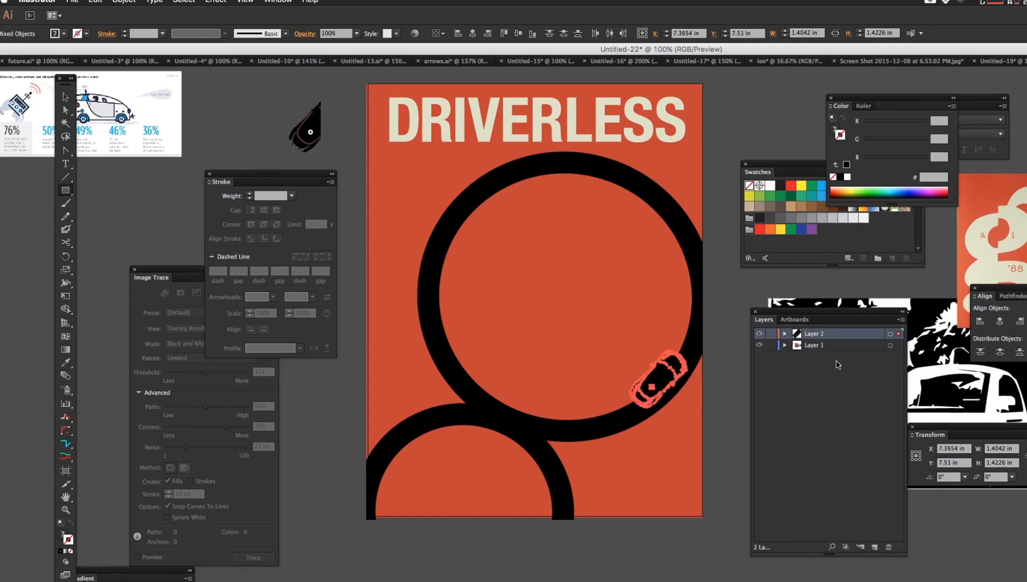
Step: Move the car copy onto the large circle's upper-left arc and scale it down to about 0.90 x 0.92 in
key("v")
left_click_drag(653, 381, 481, 197)
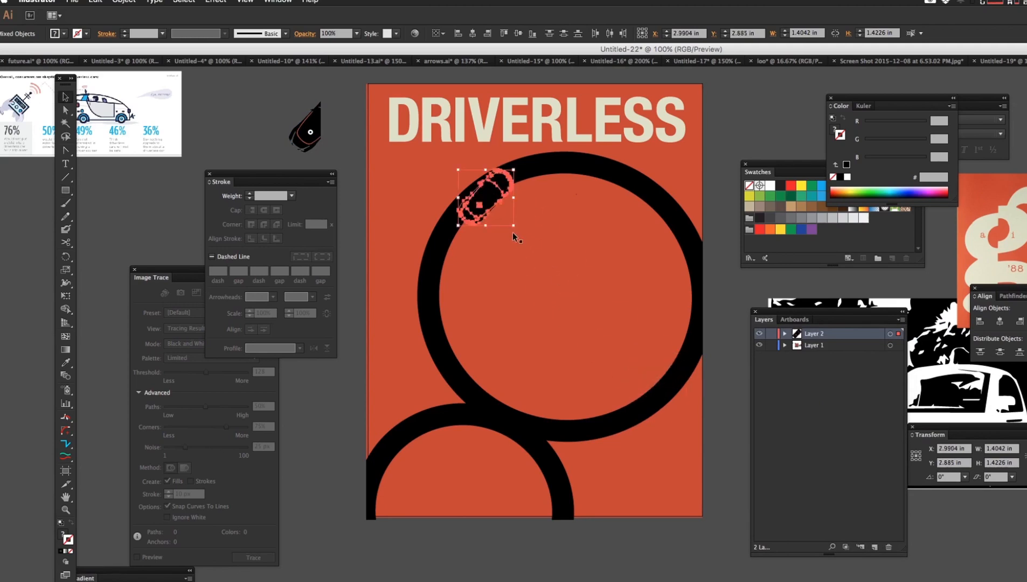
left_click_drag(514, 230, 471, 200)
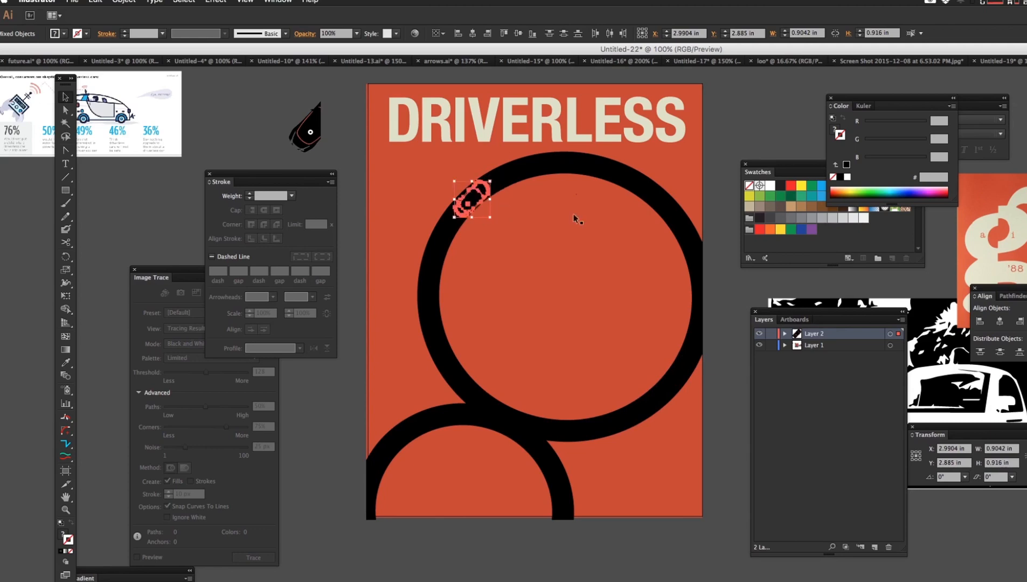
Step: Try filling the car copy with the title's cream color, then undo it and deselect the car
key("i")
left_click(506, 128)
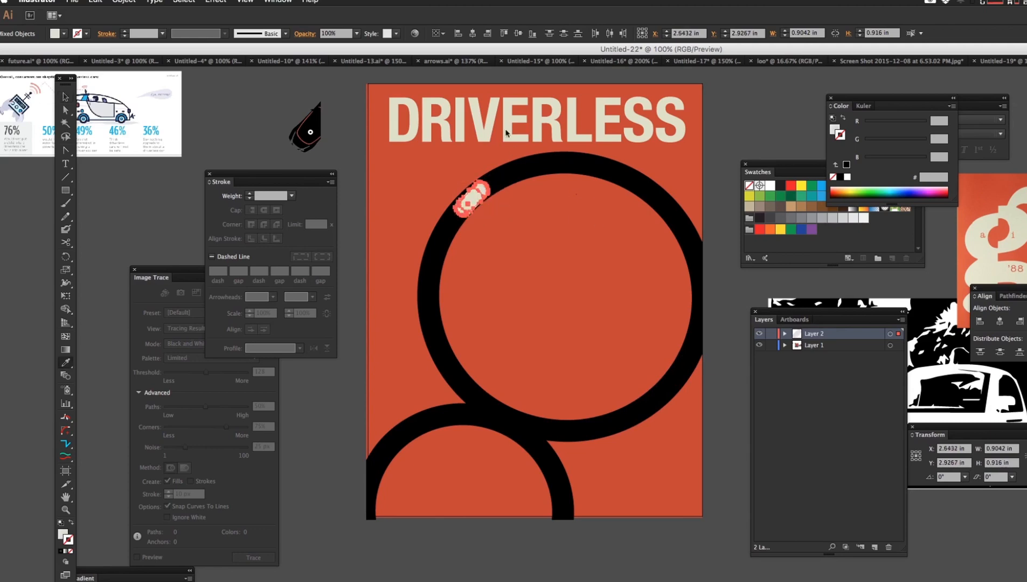
left_click(752, 127)
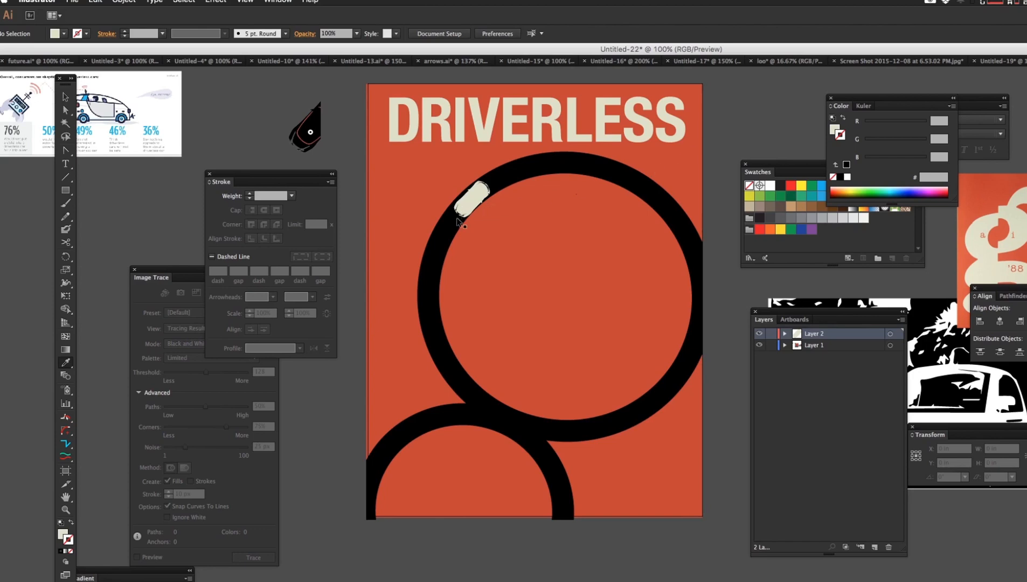
key("super+z")
left_click(781, 129)
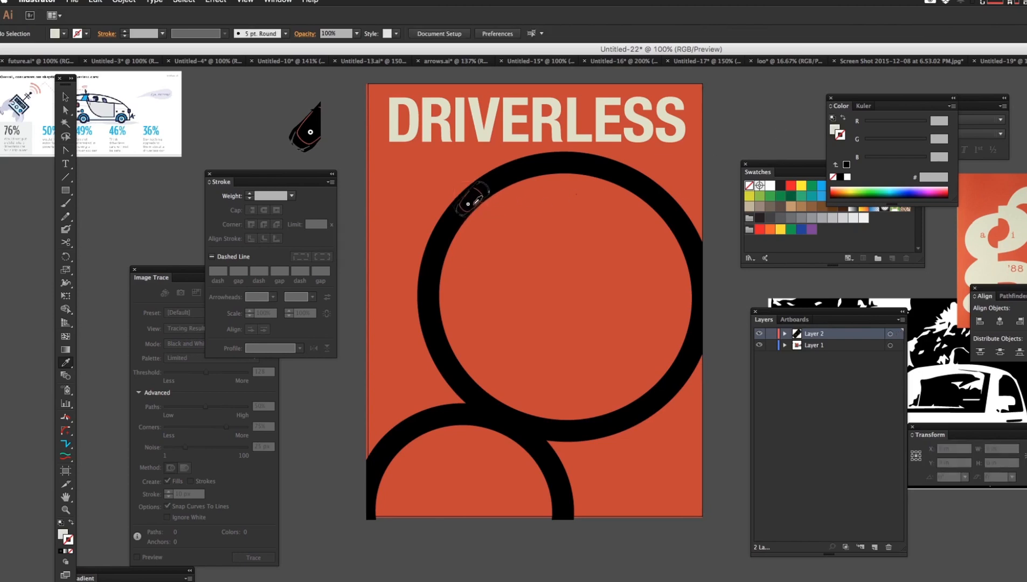
Step: Select both road circles and expand their fill and stroke into outlined shapes
left_click(501, 183)
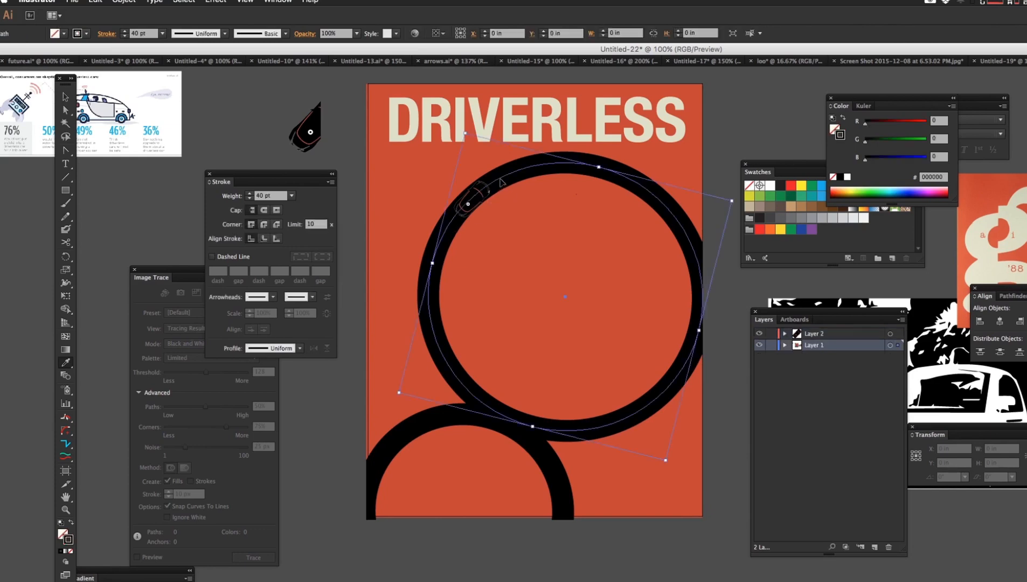
key("i")
key("v")
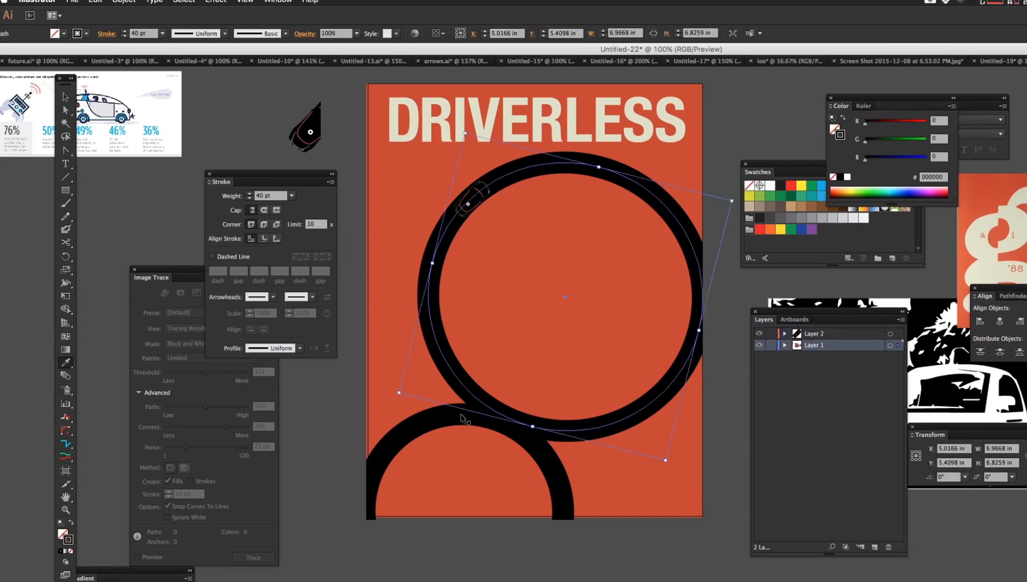
left_click(425, 424, "shift")
key("i")
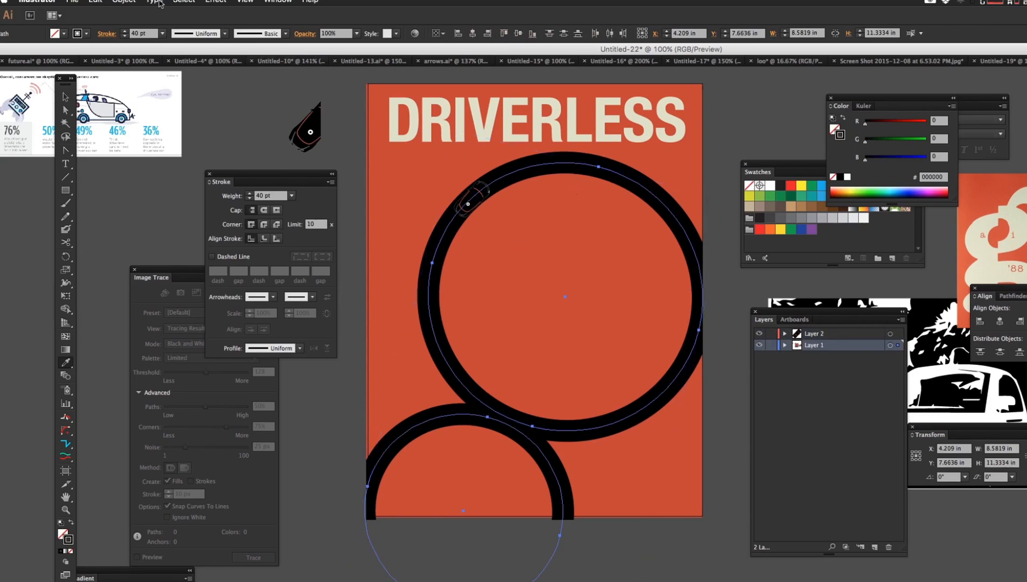
left_click(135, 1)
left_click(158, 129)
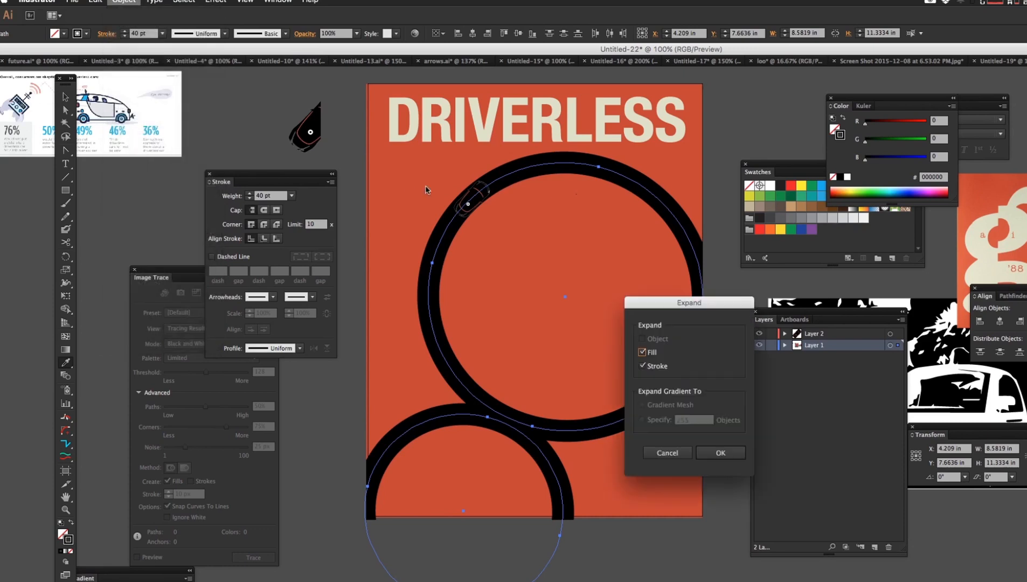
left_click(723, 452)
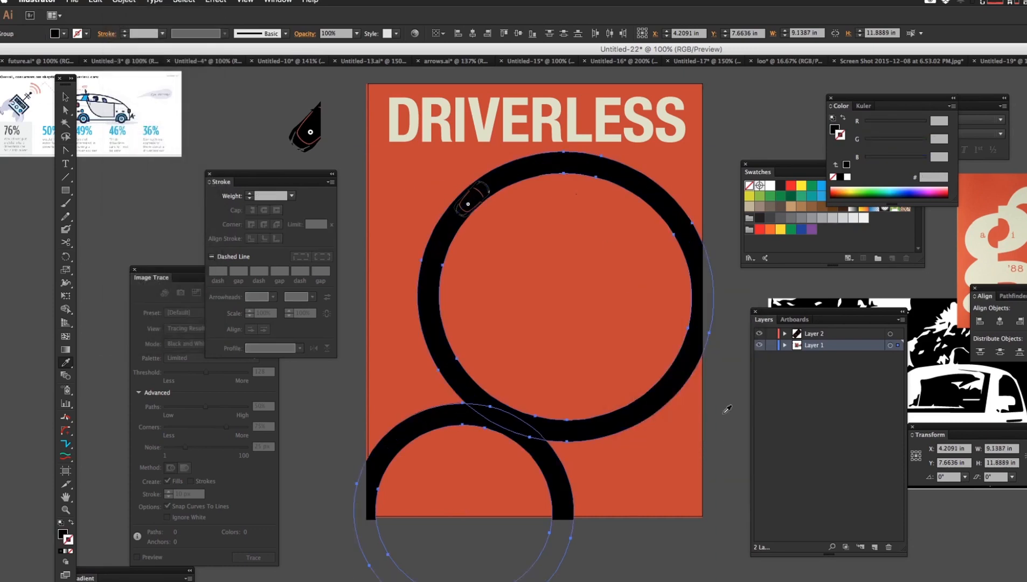
Step: Fill the large and small road circles with the cream color sampled from the DRIVERLESS title
left_click(561, 139)
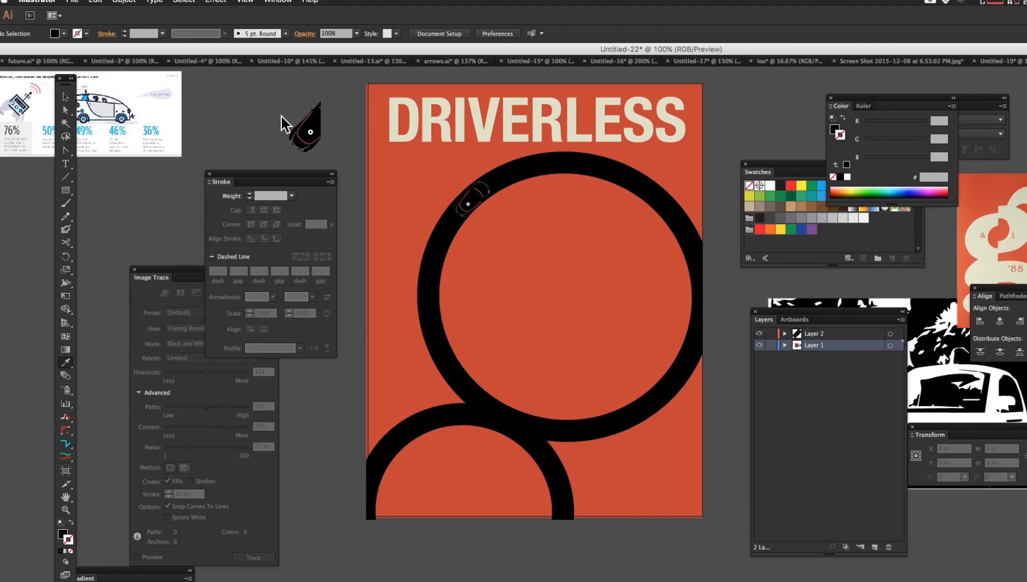
left_click(553, 174)
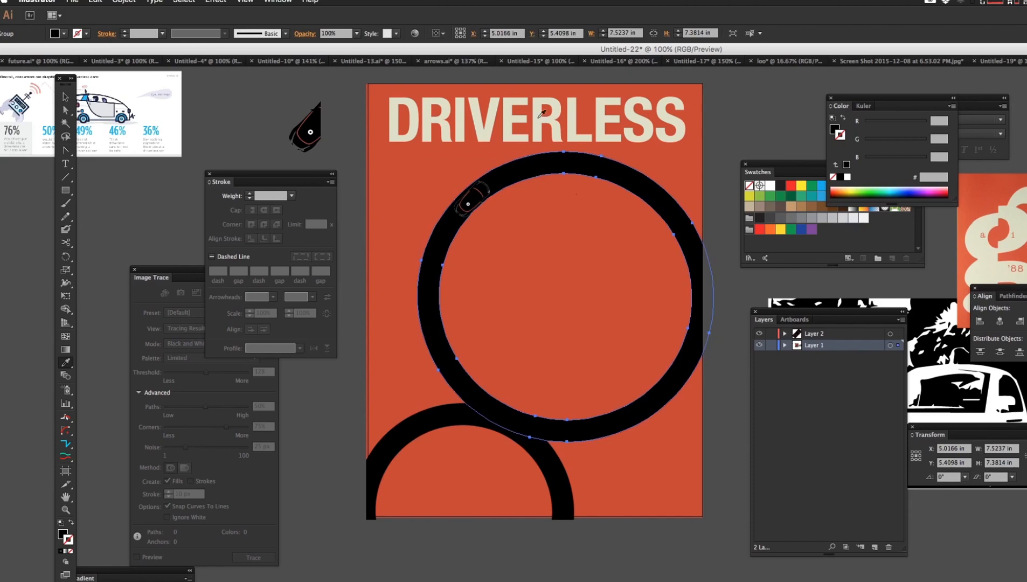
left_click(541, 115)
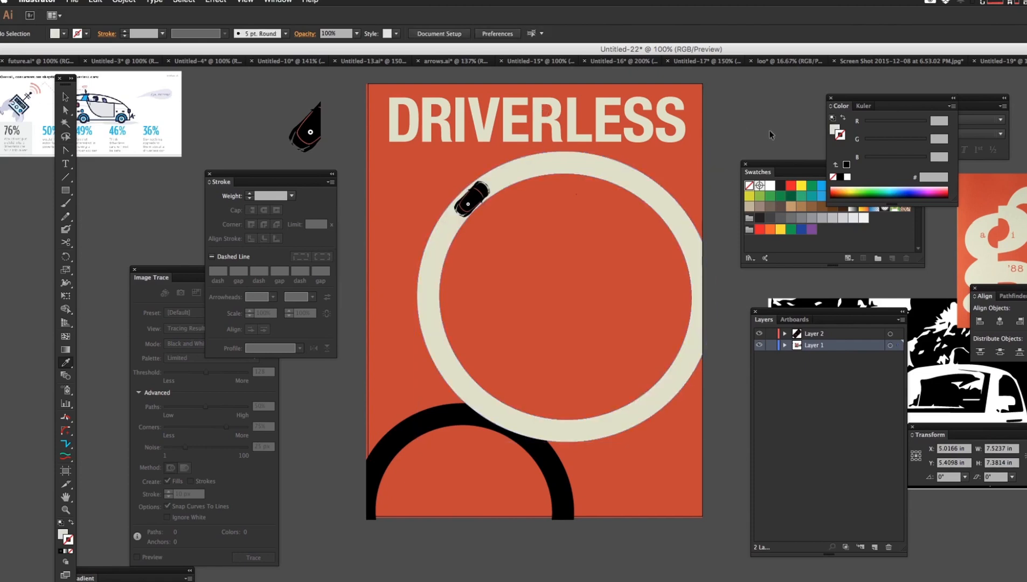
left_click(446, 417)
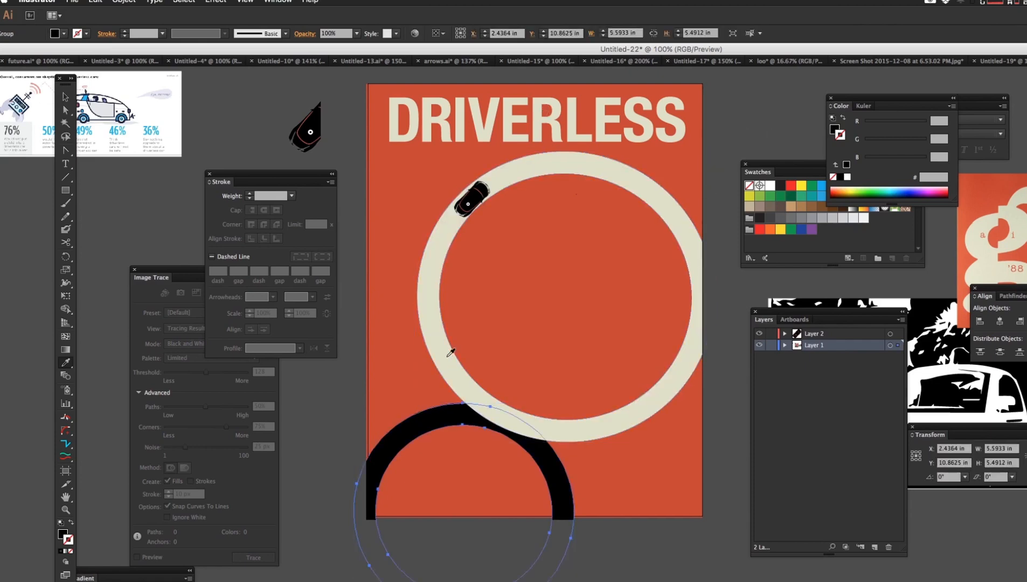
left_click(453, 354)
key("super+shift+a")
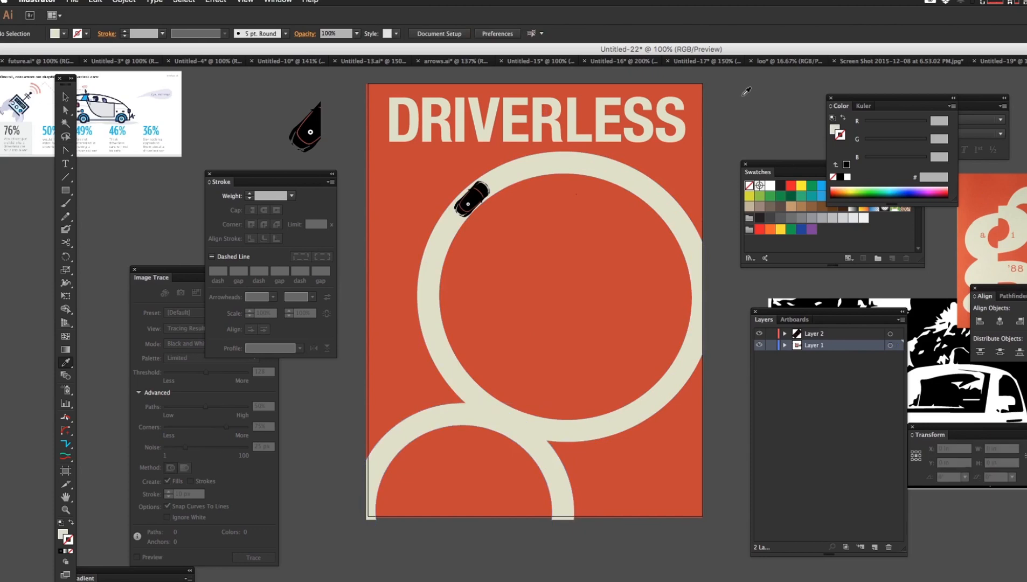
left_click(467, 214)
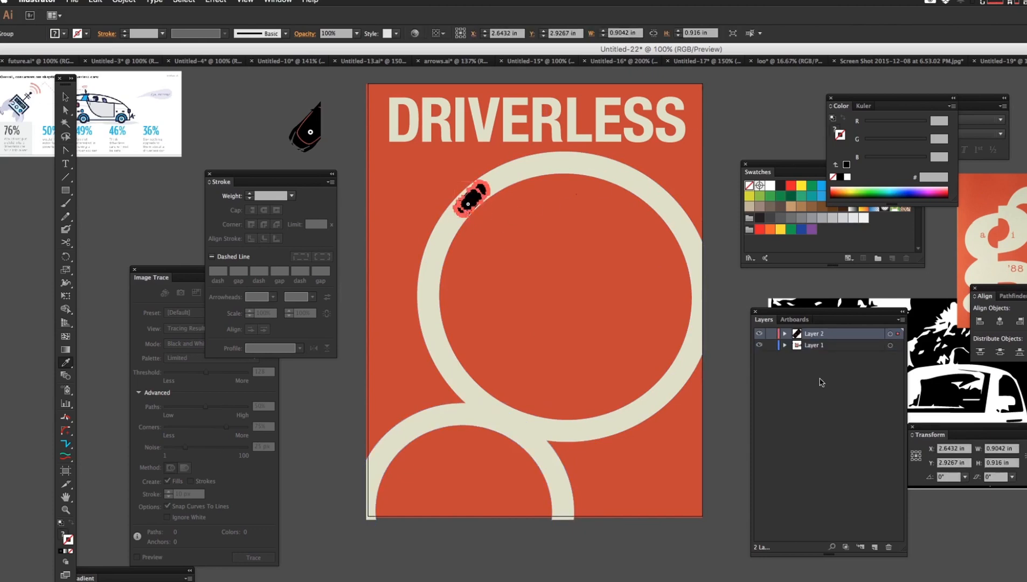
left_click(874, 548)
key("super+z")
left_click(728, 119, "super")
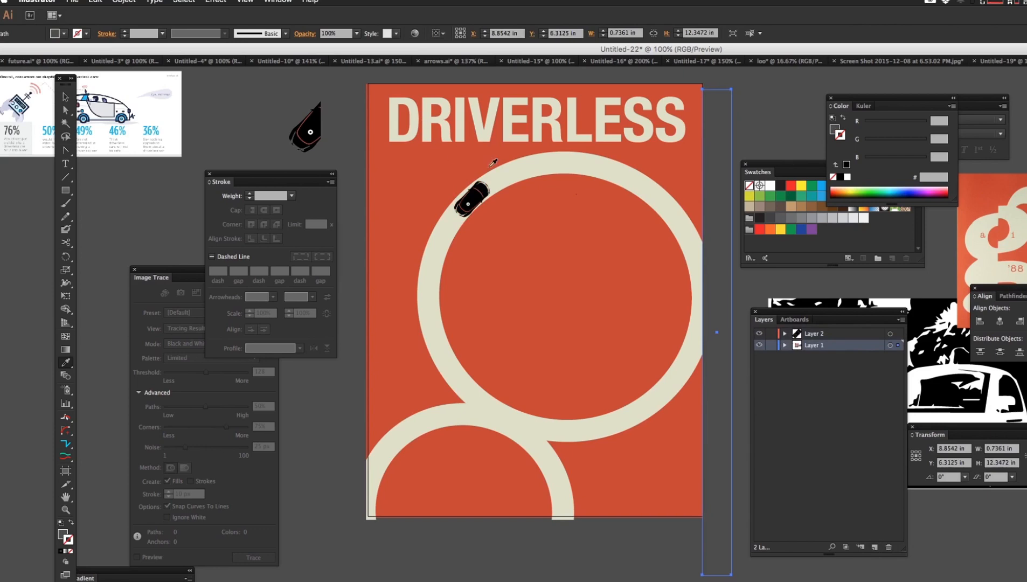
left_click(767, 104)
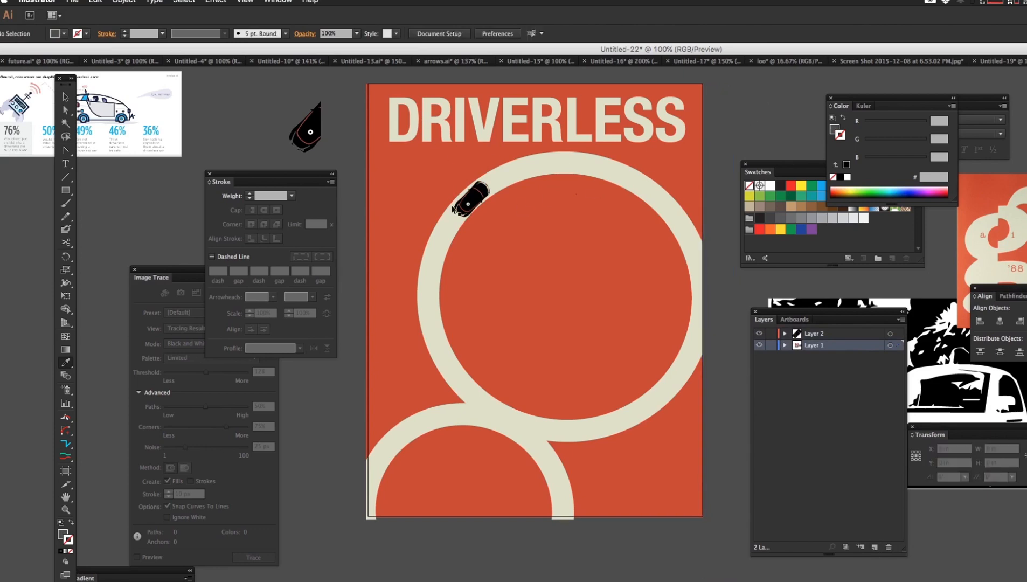
Step: Fill the car on the large circle with the orange-red sampled from the poster background and deselect it
left_click(472, 203, "super")
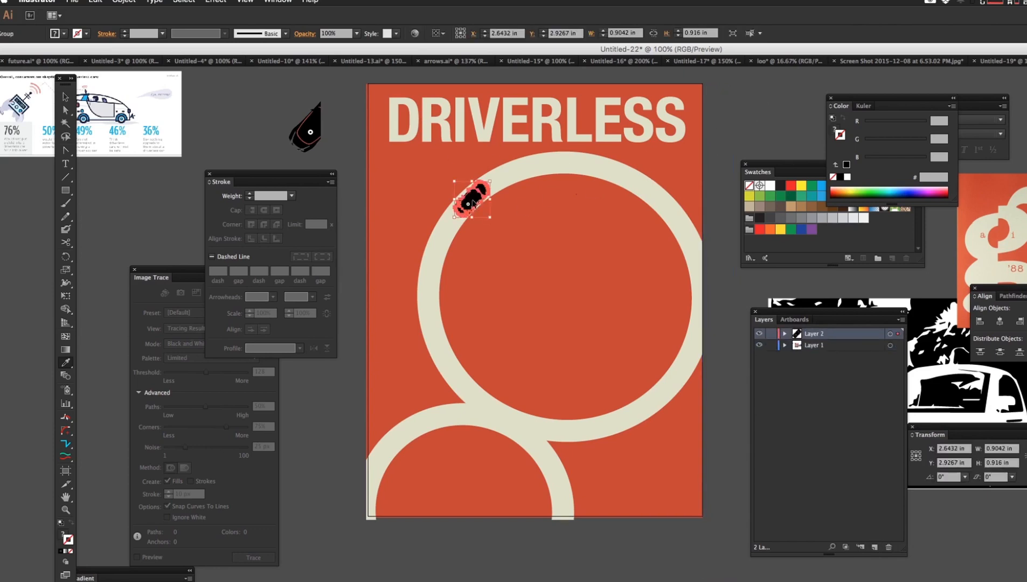
left_click(572, 213)
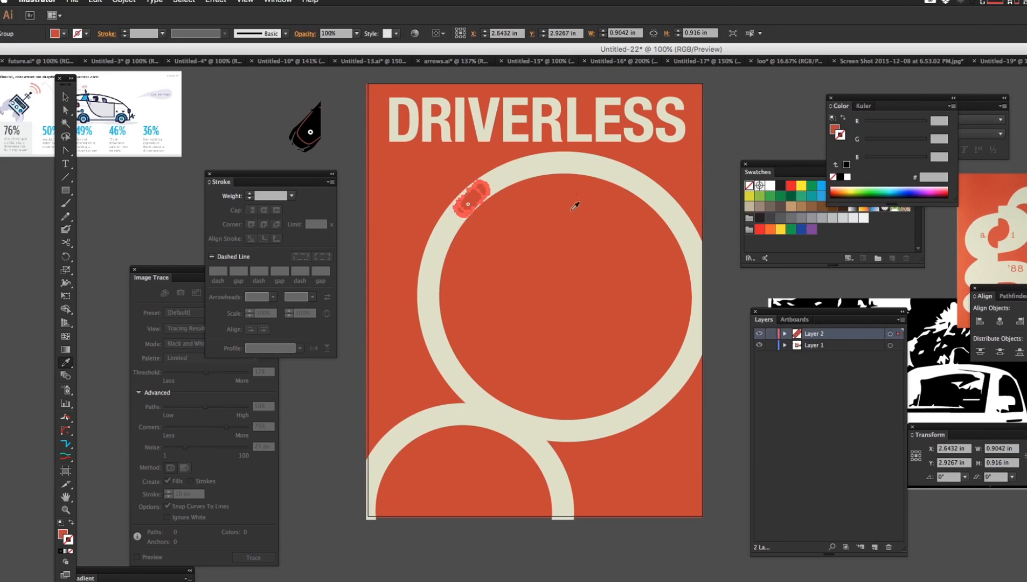
left_click(772, 115)
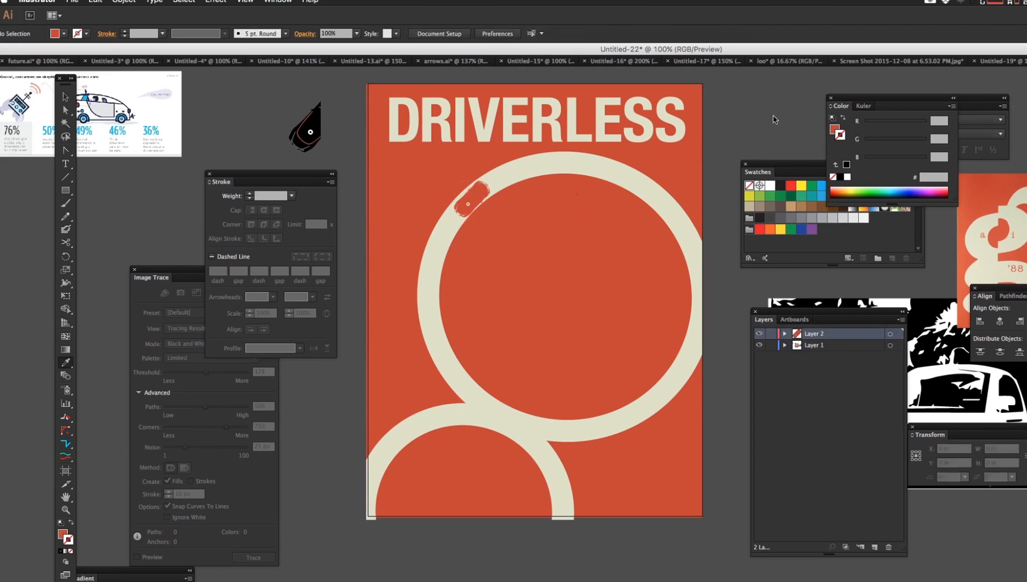
Step: Delete the black dot and the white circle around it from the roof of the car on the road
key("z")
left_click_drag(433, 175, 534, 293)
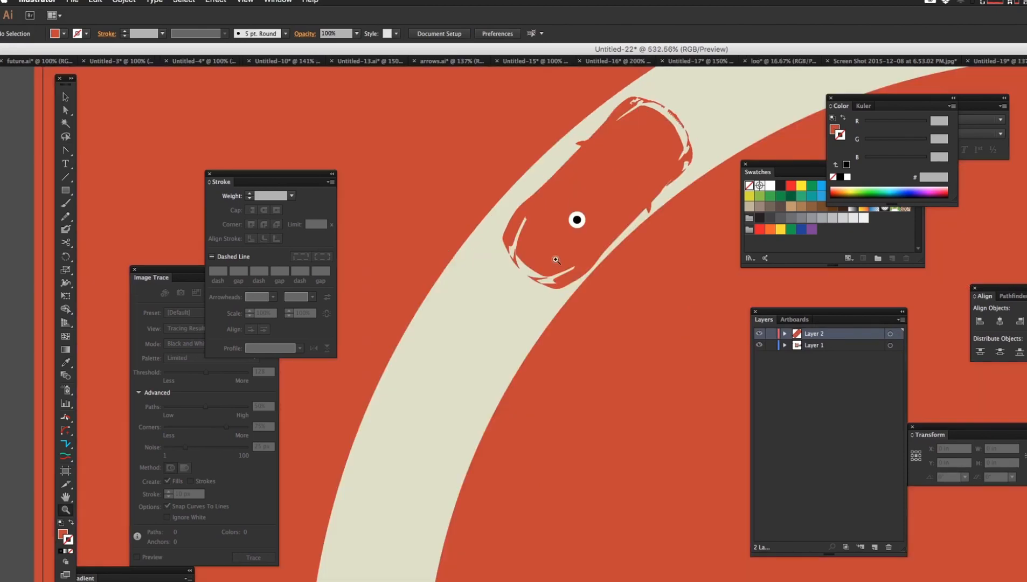
left_click(579, 221, "super")
key("Delete")
left_click(578, 222, "super")
key("Delete")
Step: Create a new layer between Layer 2 and Layer 1 and paste a copy of the orange-red car onto it
left_click(875, 546)
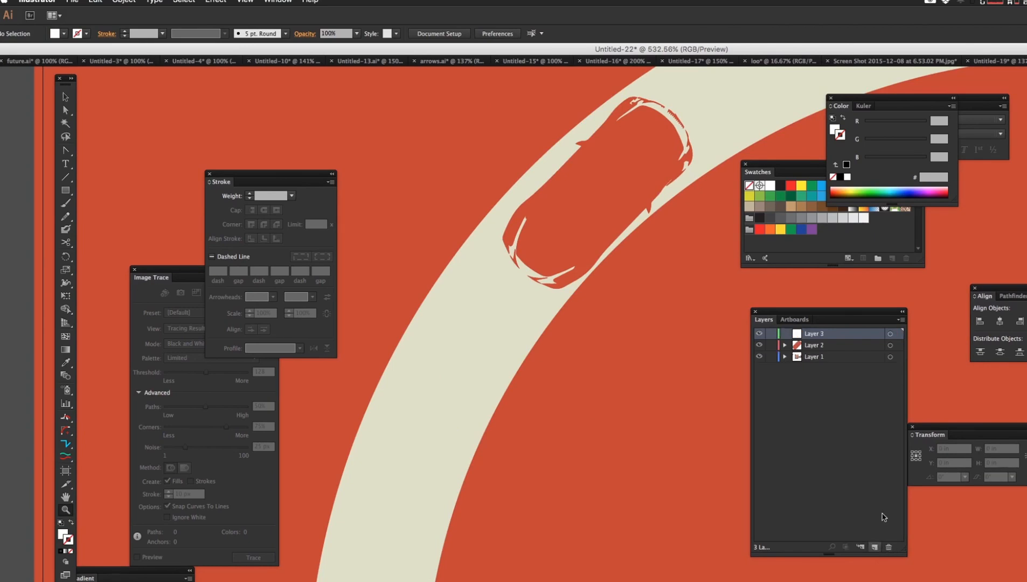
left_click_drag(829, 336, 827, 350)
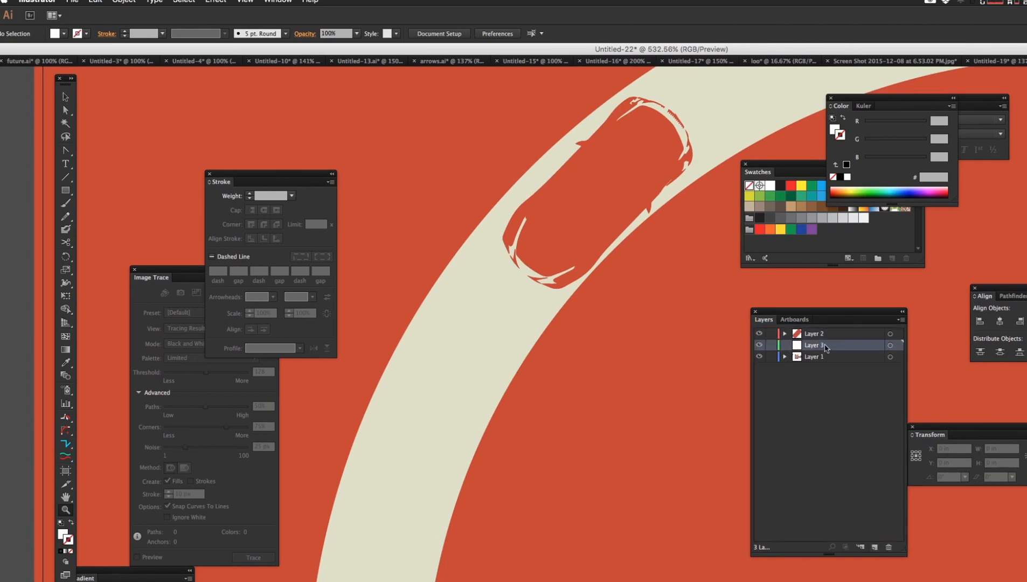
left_click(890, 334)
key("super+c")
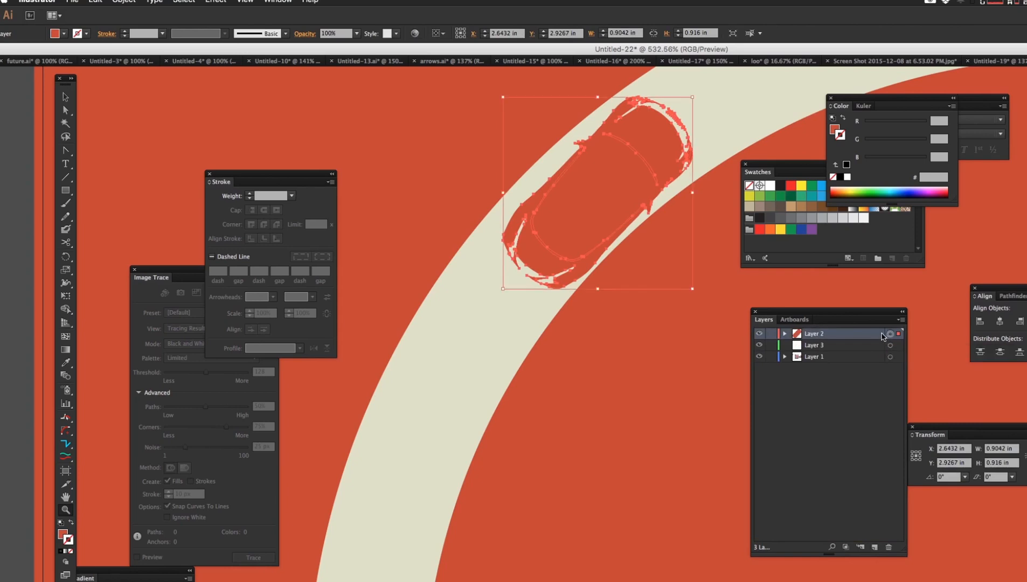
key("super+v")
key("super+z")
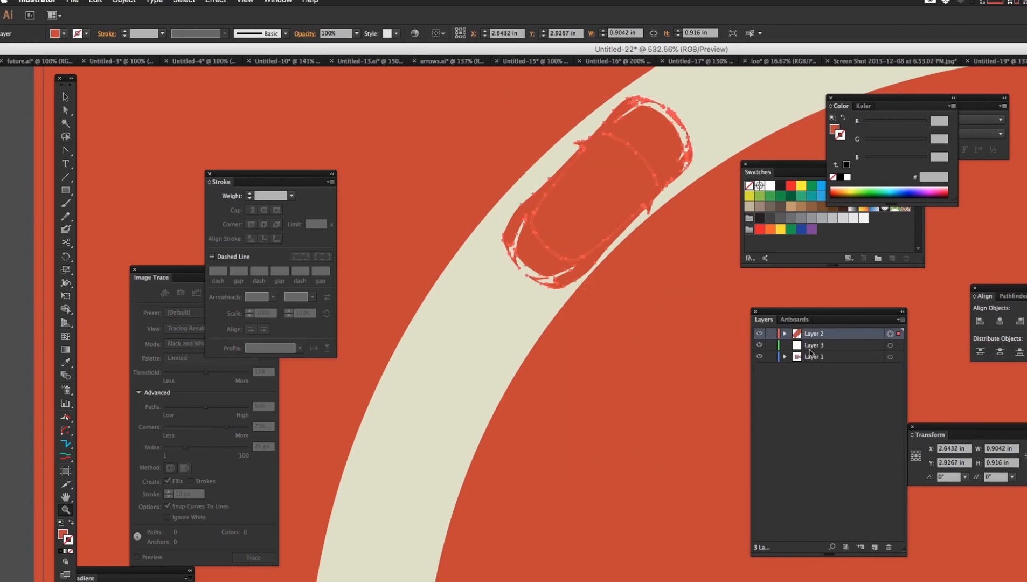
left_click(826, 345)
key("super+v")
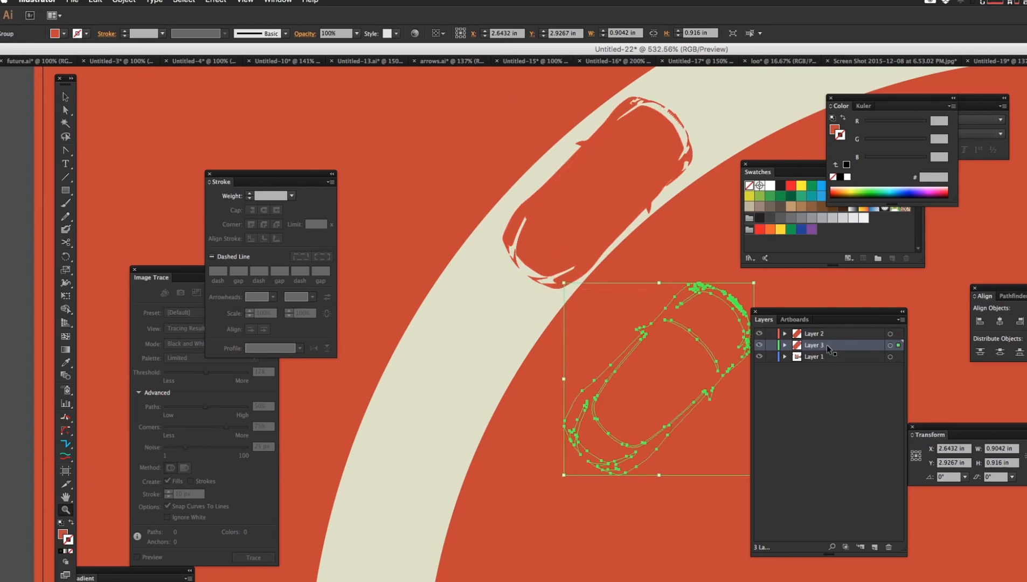
Step: Move the Layer 3 car copy over the ring and fill it with black (C=0 M=0 Y=0 K=100)
left_click_drag(679, 382, 503, 360)
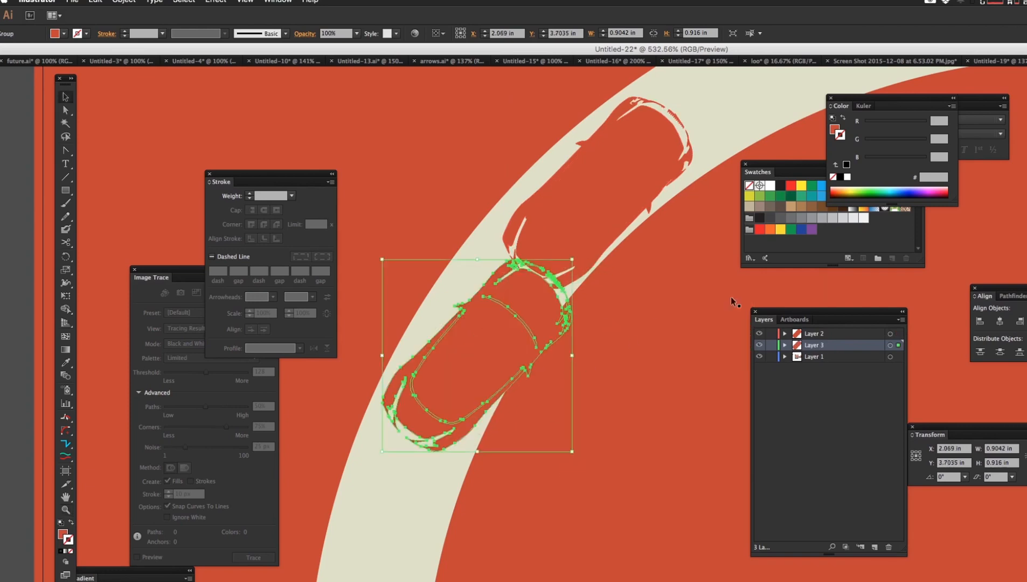
left_click(781, 185)
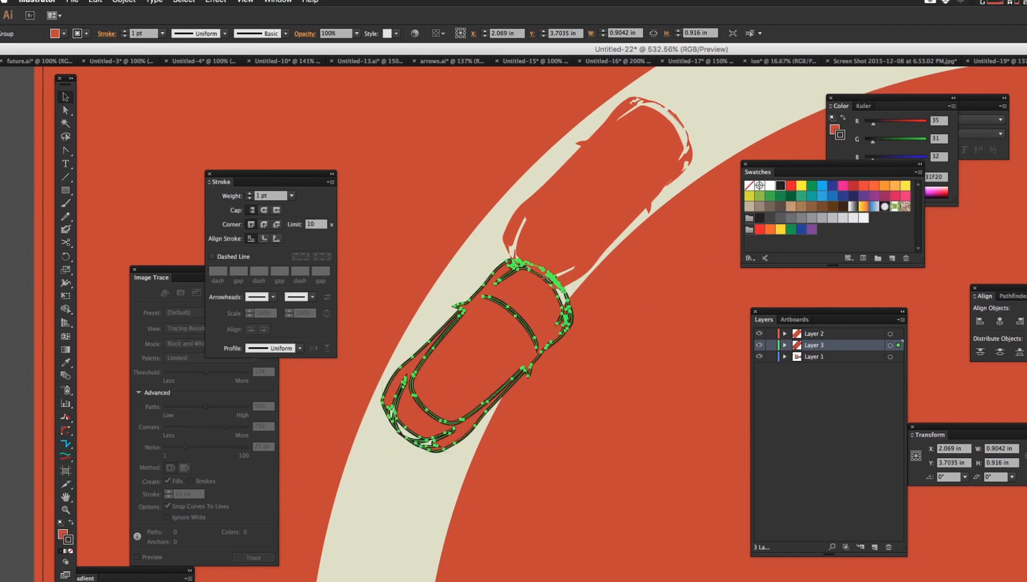
key("super+z")
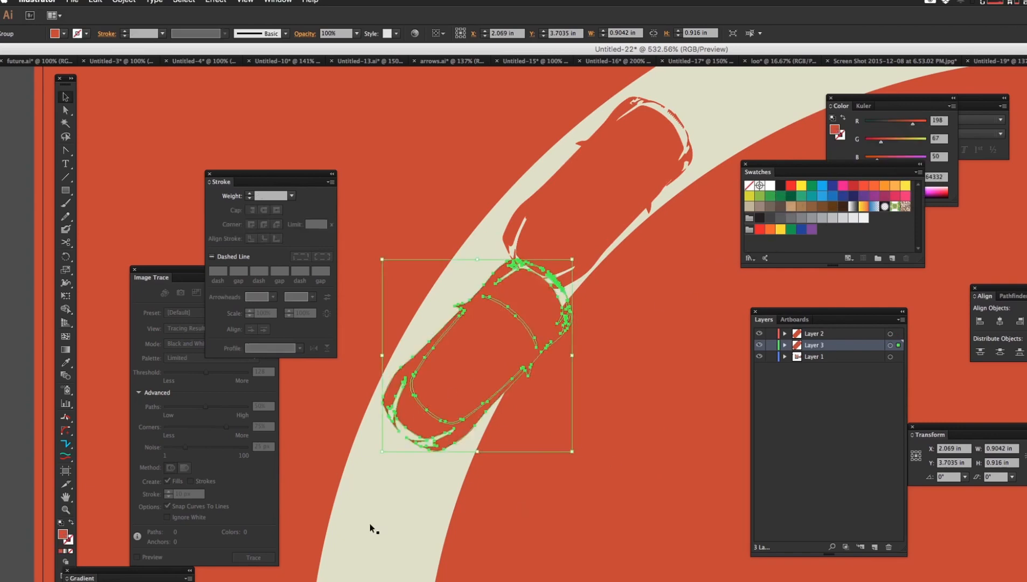
left_click(143, 577)
left_click_drag(199, 405, 245, 301)
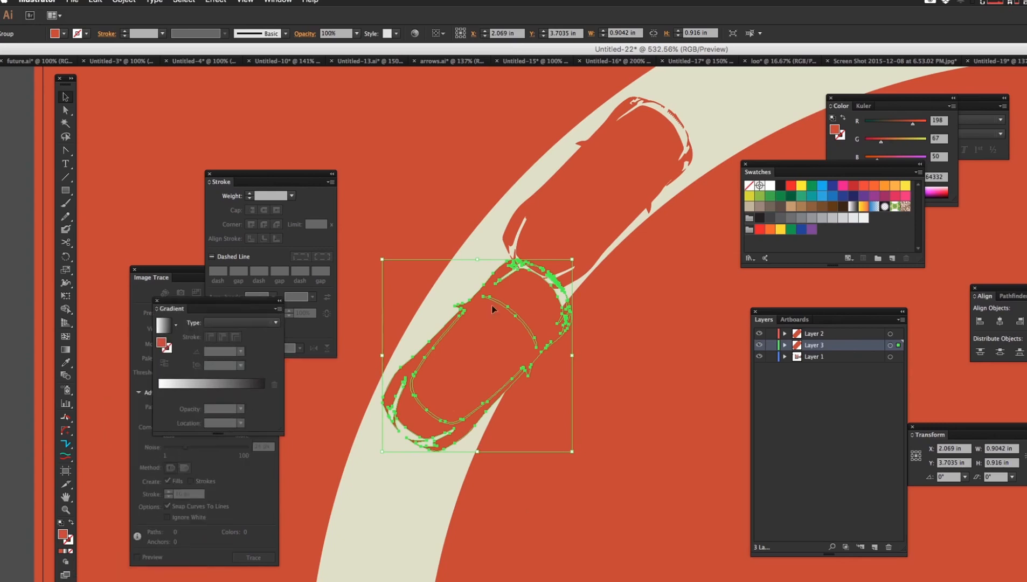
left_click(759, 218)
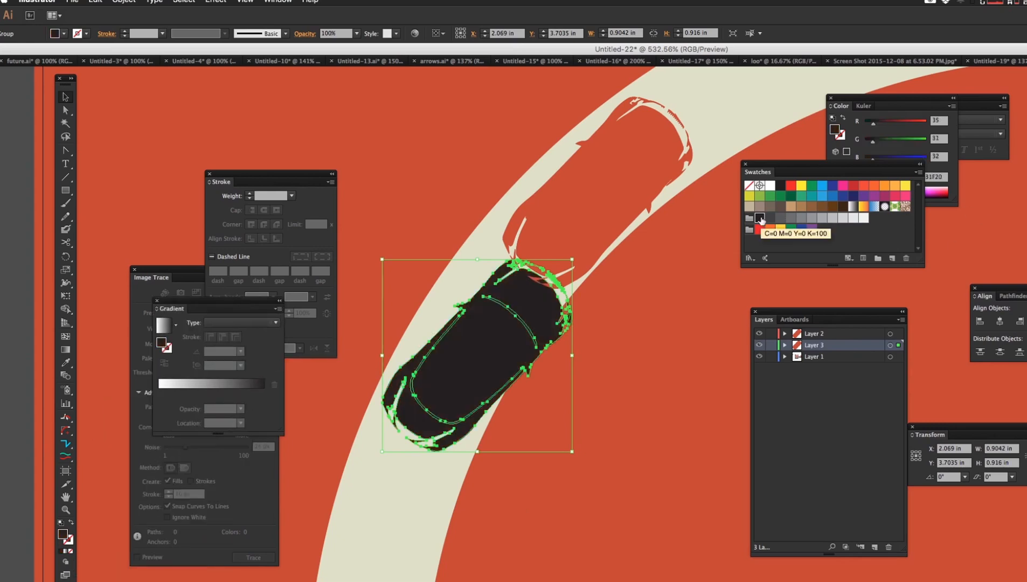
Step: Position the black car copy slightly offset behind the red car on the ring to form a shadow
left_click_drag(464, 366, 538, 246)
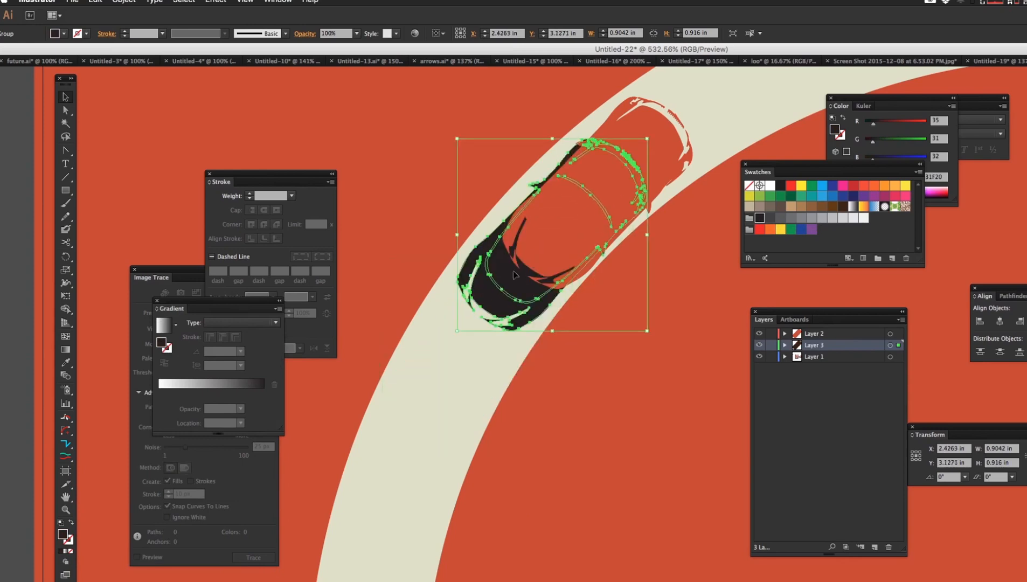
left_click_drag(511, 279, 566, 264)
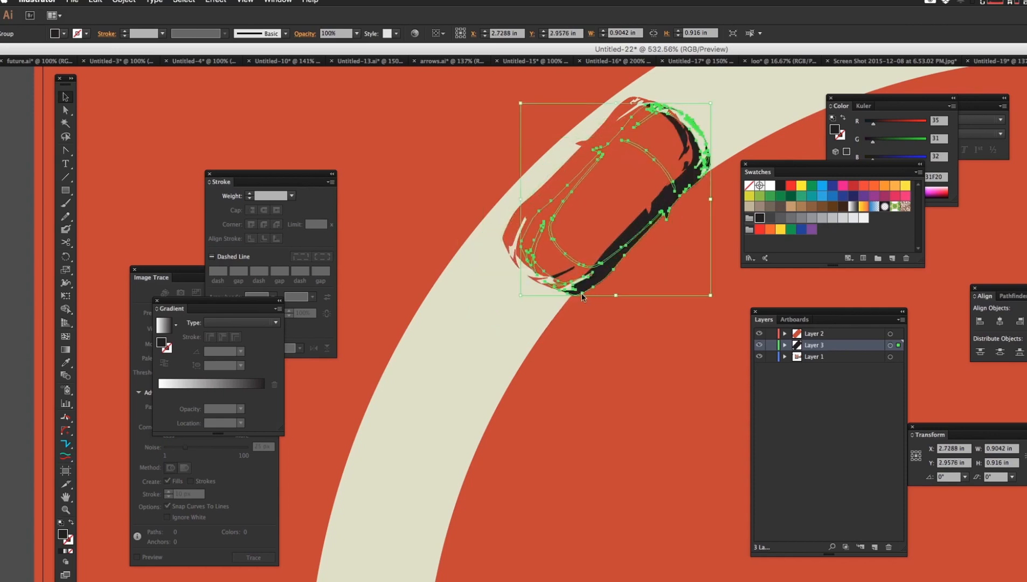
left_click_drag(608, 230, 591, 228)
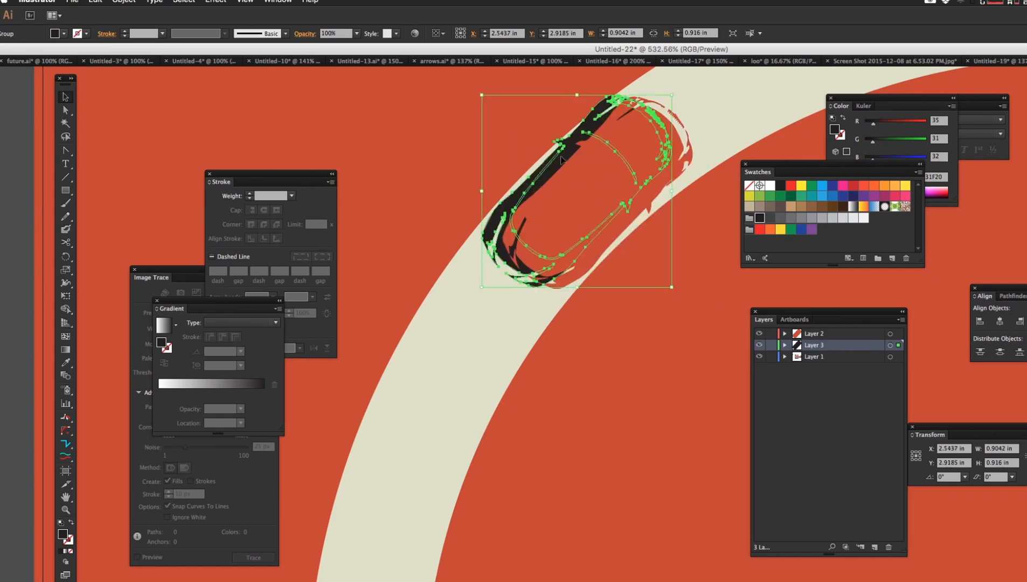
left_click_drag(560, 156, 563, 161)
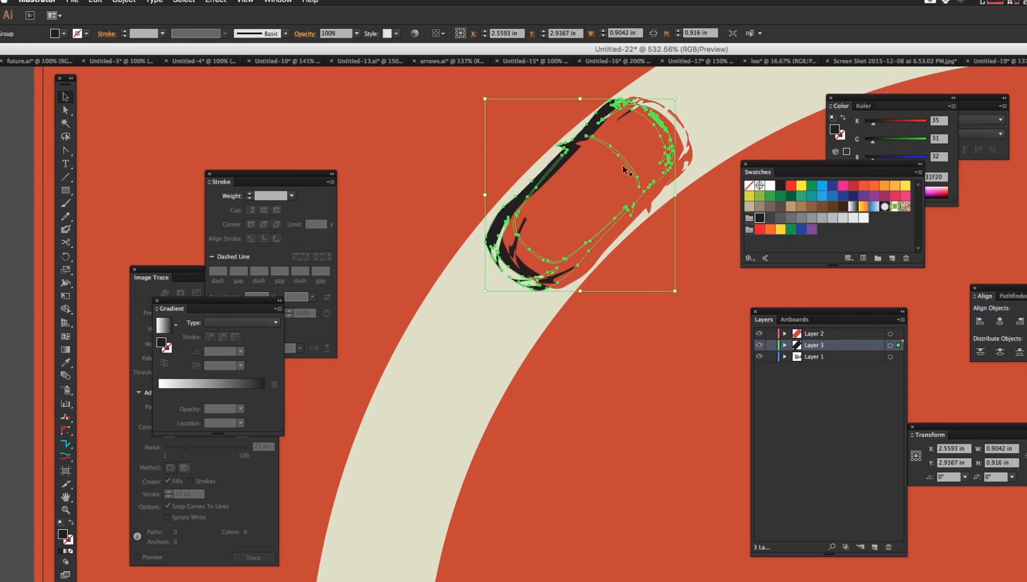
Step: Examine the red car and its black shadow on the whole poster at 100% zoom
key("z")
left_click(625, 205, "alt")
left_click(625, 205, "alt")
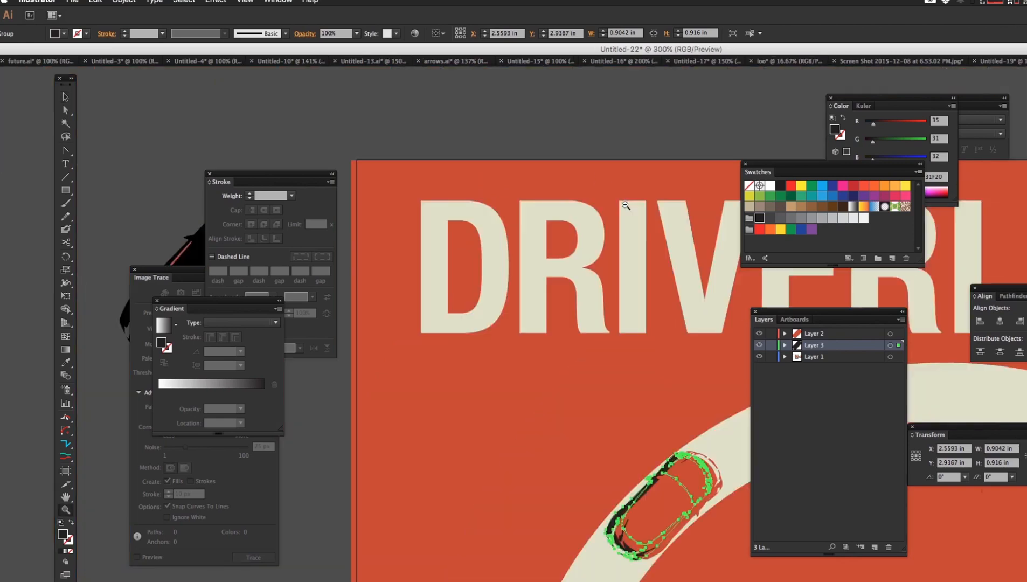
left_click(625, 207, "alt")
left_click(625, 212, "alt")
left_click_drag(644, 383, 457, 81)
left_click(605, 156, "super")
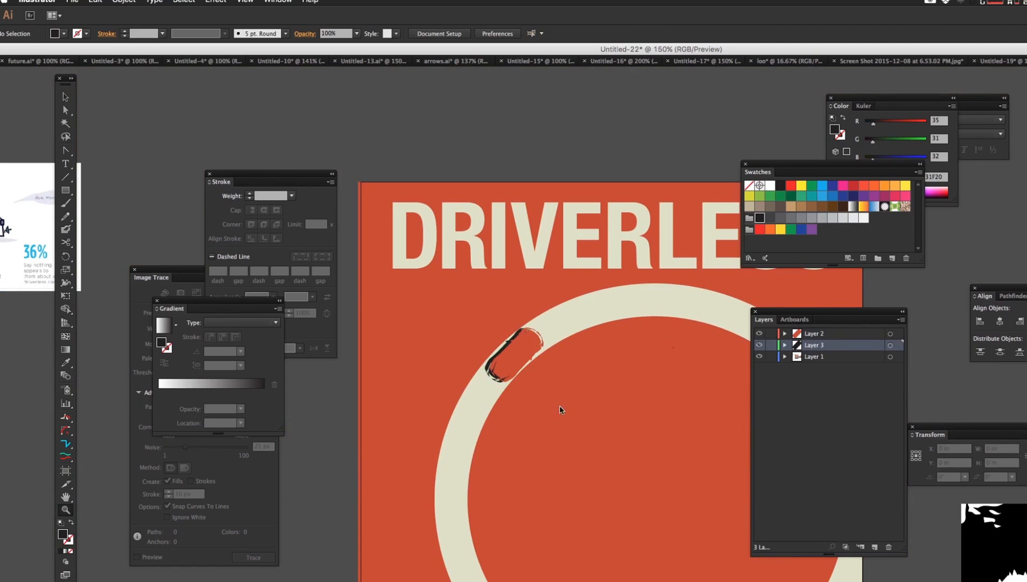
scroll(560, 409, "down", 5)
scroll(560, 410, "right", 2)
left_click(564, 322, "alt")
left_click_drag(598, 364, 474, 274)
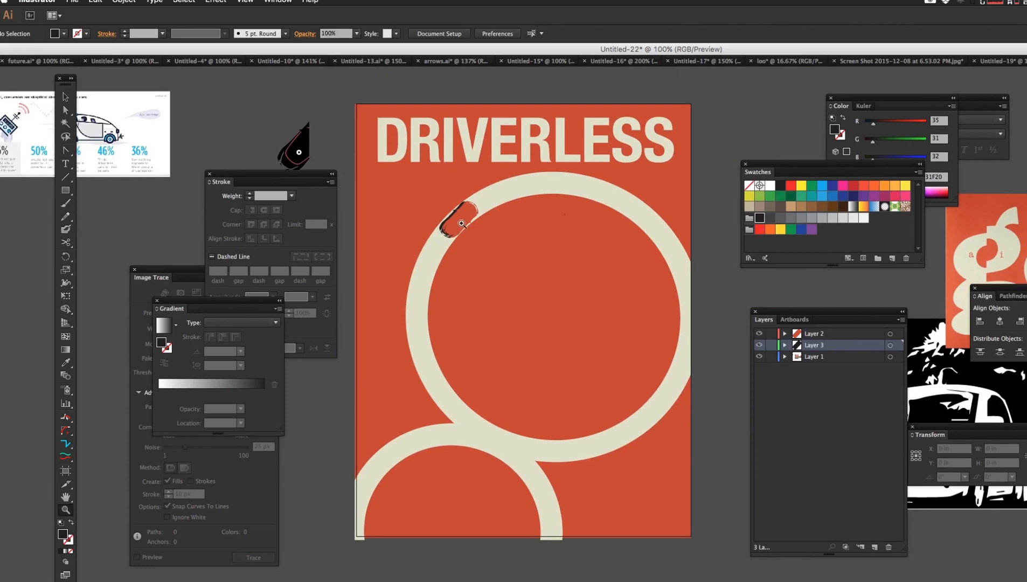
Step: Rotate the red car slightly on the large ring and hide Layer 3 with its black shadow copy
key("v")
left_click(456, 219)
left_click_drag(483, 198, 461, 215)
left_click(325, 127)
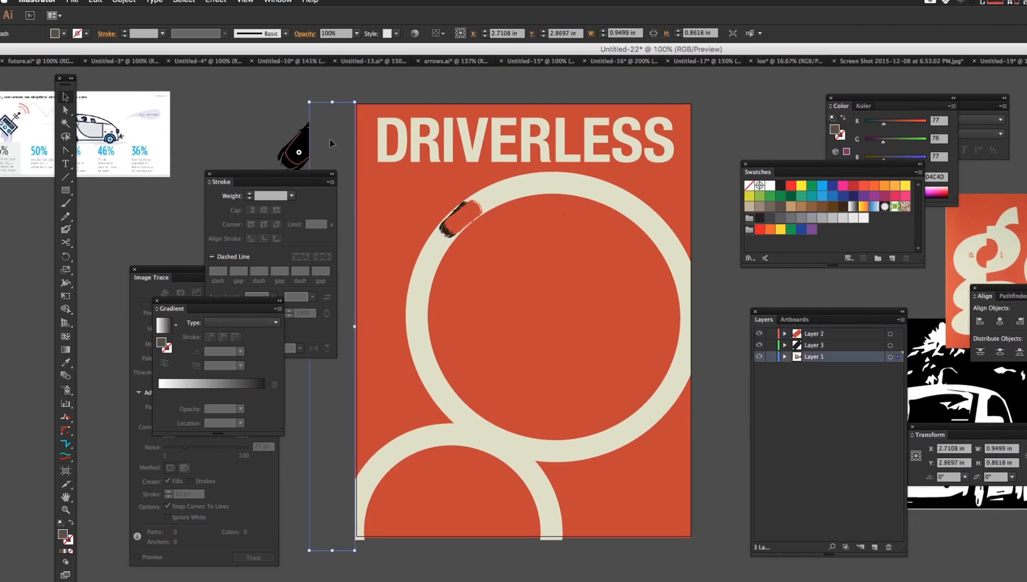
left_click(759, 344)
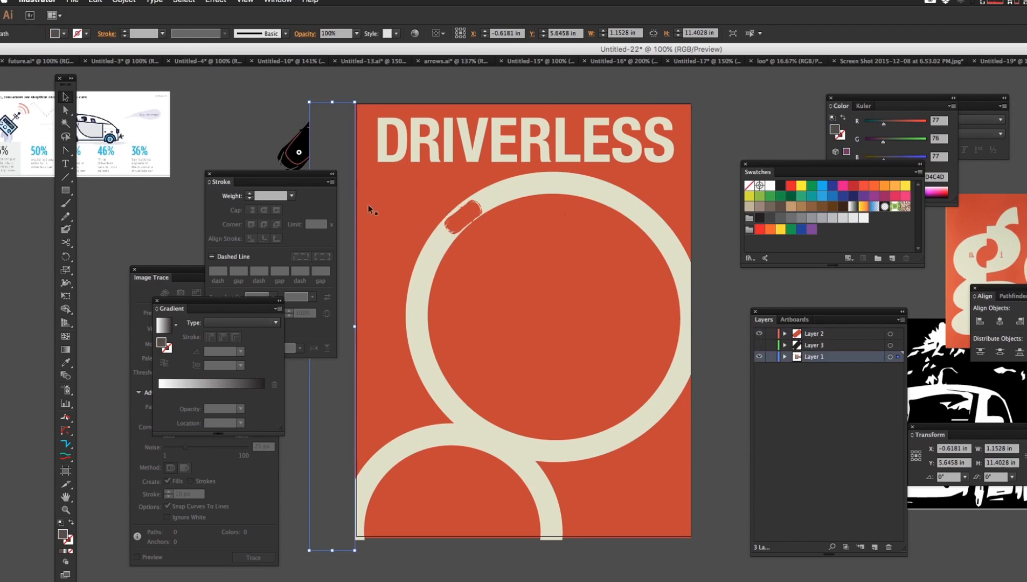
Step: Reposition and rotate the red car to follow the ring's curve, checking the poster without the panels
left_click(469, 220)
left_click_drag(486, 197, 483, 194)
left_click(272, 106)
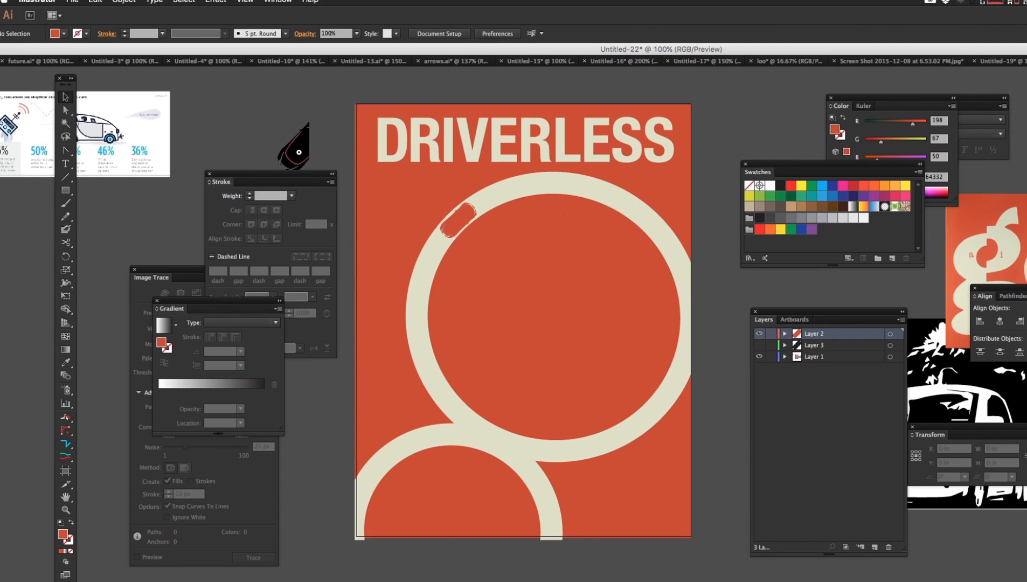
key("Tab")
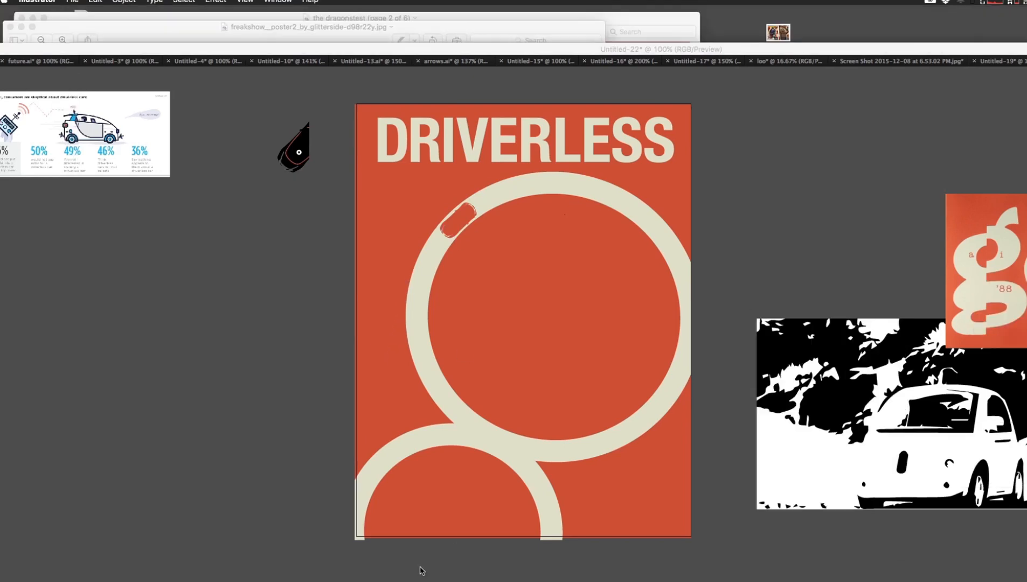
key("Tab")
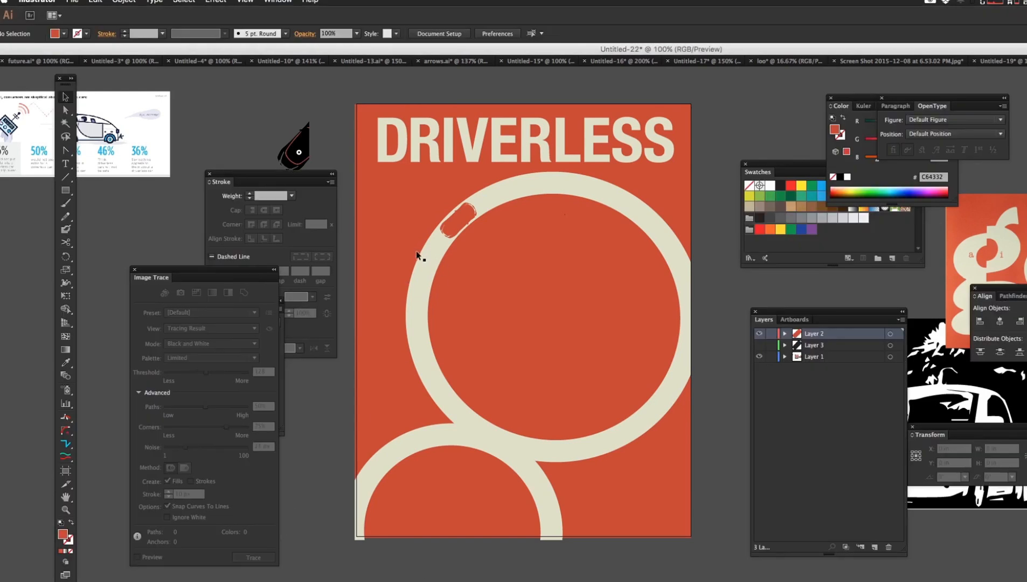
Step: Scale the DRIVERLESS title down to about 6.61 in wide and nudge it up about 8 pt
left_click(420, 156)
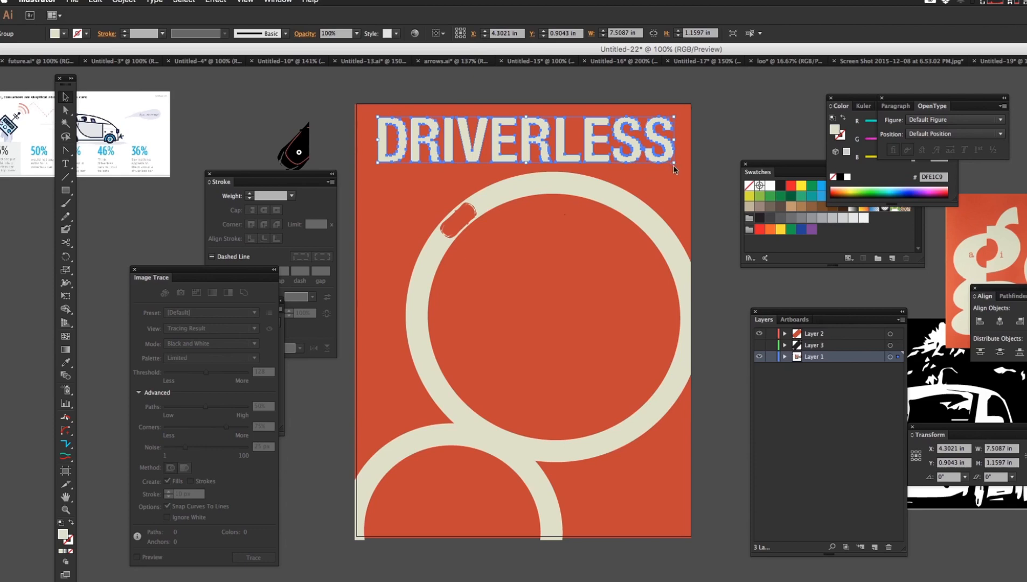
mouse_move(672, 163)
left_mouse_down()
mouse_move(631, 156)
mouse_move(670, 160)
mouse_move(660, 159)
left_mouse_up()
key("super+z")
key("super+z")
key("Up")
key("Up")
key("Up")
key("Up")
key("Up")
key("Up")
key("Up")
key("Up")
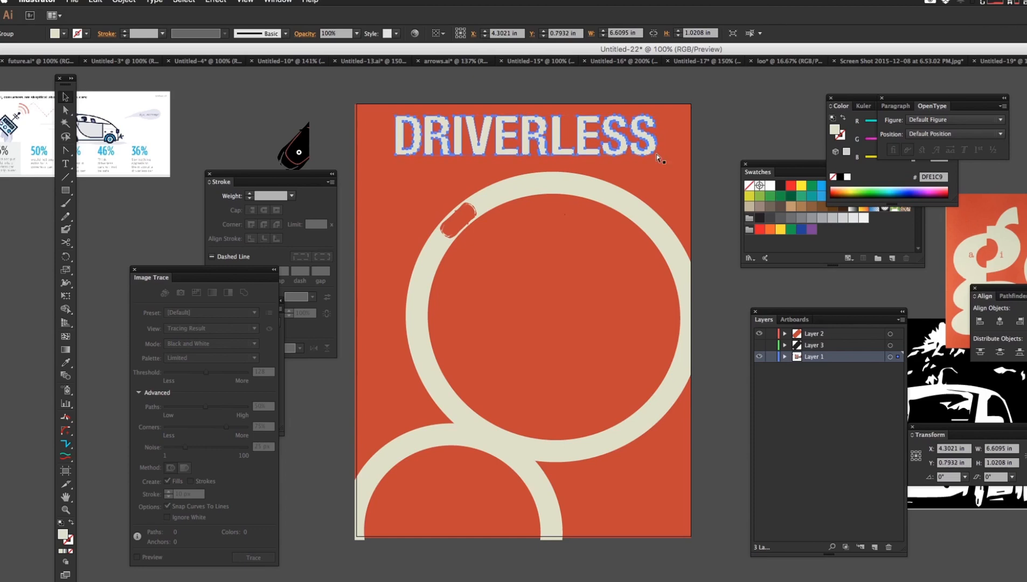
left_click(707, 145)
Step: Add the text "How self-driving cars will save our lives, our cities and our sanity" above the poster
left_click_drag(671, 196, 562, 221)
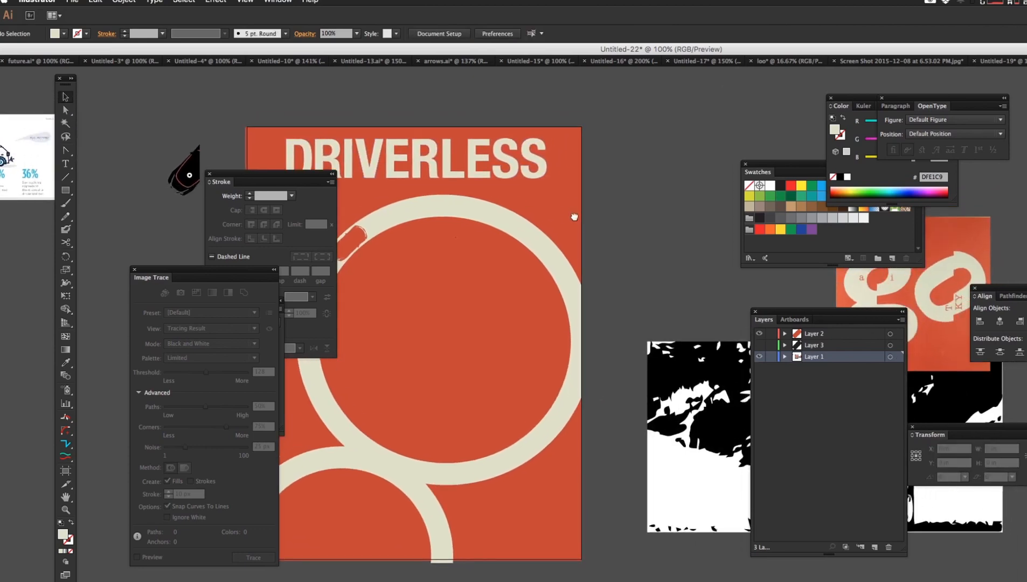
key("t")
left_click(349, 108)
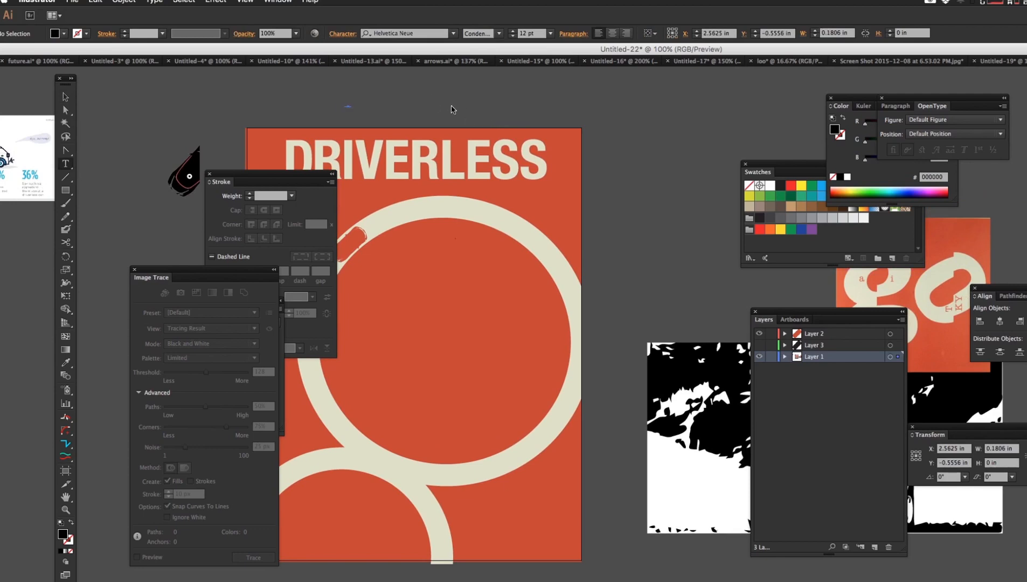
left_click(396, 106)
type("How self-driving cars will save our lives, our cities and our sanity")
key("Escape")
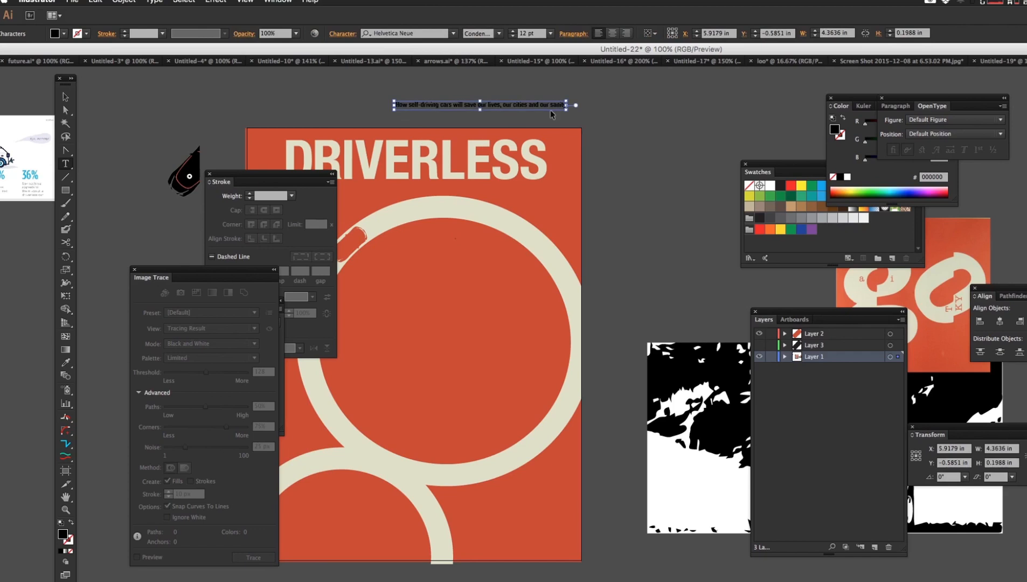
Step: Enlarge the subtitle text to about 24.11 pt and place it directly beneath the DRIVERLESS title
left_click_drag(566, 110, 740, 116)
key("super+shift+a")
left_click_drag(528, 112, 424, 105)
left_click_drag(406, 166, 516, 186)
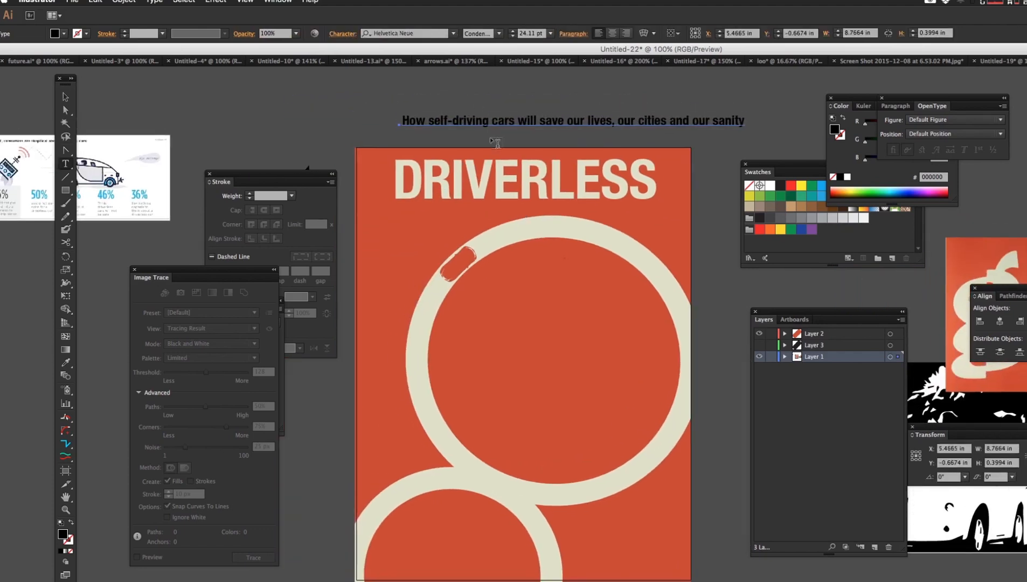
left_click_drag(475, 124, 468, 212)
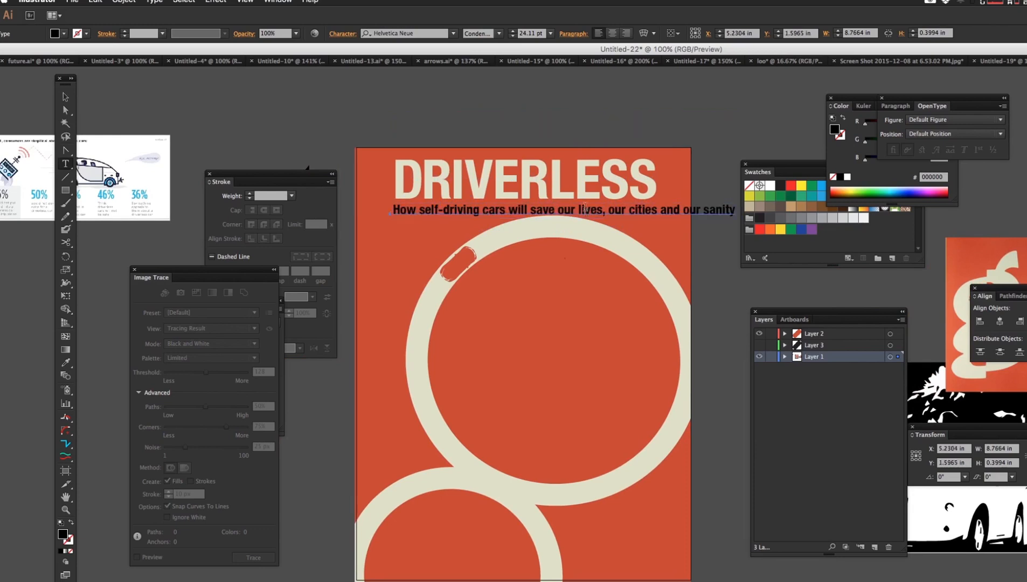
Step: Scale the subtitle down to the title's width, about 6.63 in, and nudge it into line with the title's edges
left_click_drag(763, 165, 841, 245)
key("Escape")
left_click_drag(734, 218, 692, 215)
key("super+shift+b")
key("super+z")
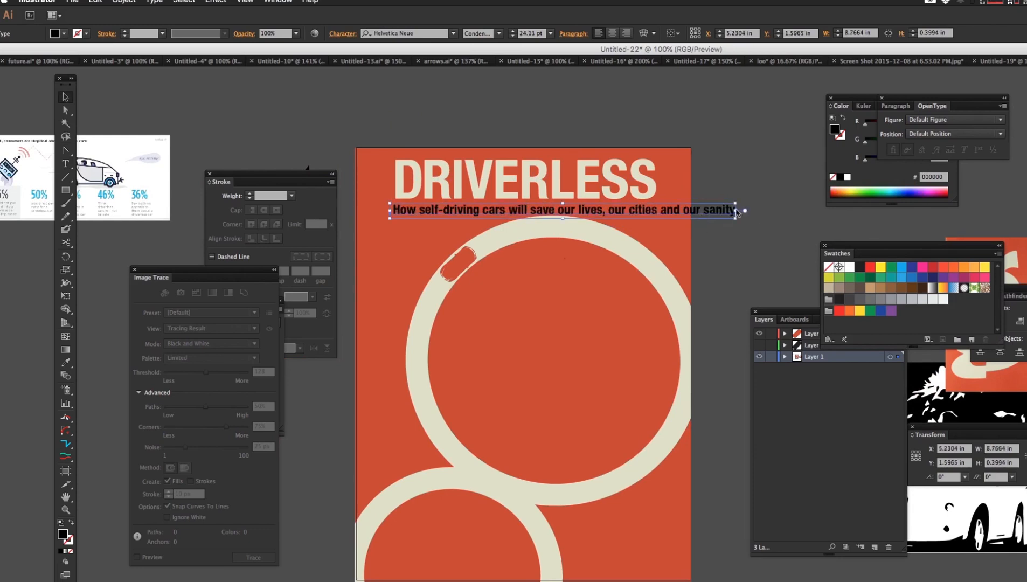
left_click_drag(736, 221, 688, 215)
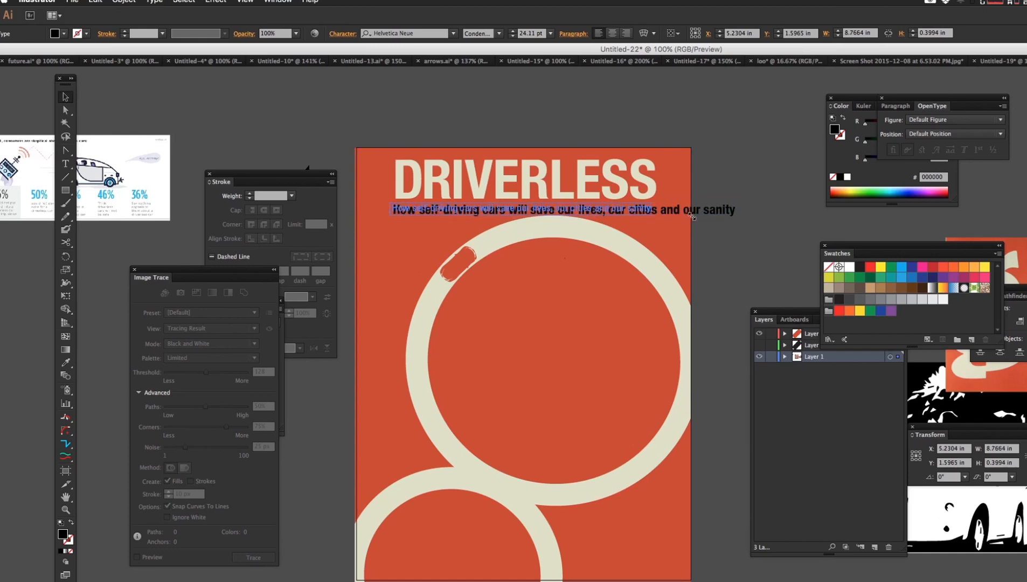
key("shift+Right")
key("Right")
key("Left")
left_click(713, 188)
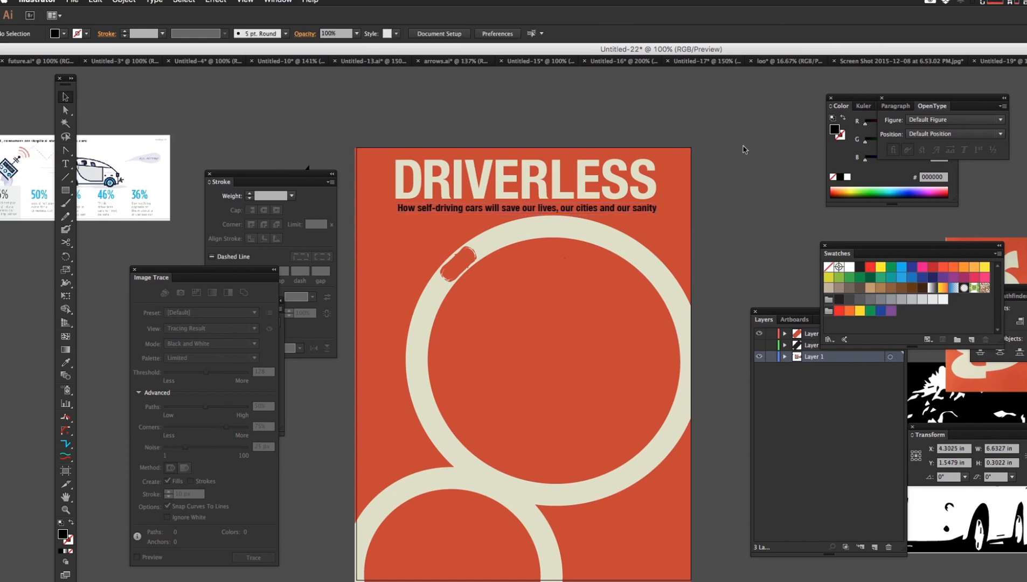
Step: Move both road rings together down about 0.28 in to leave more room beneath the subtitle
scroll(687, 305, "down", 3)
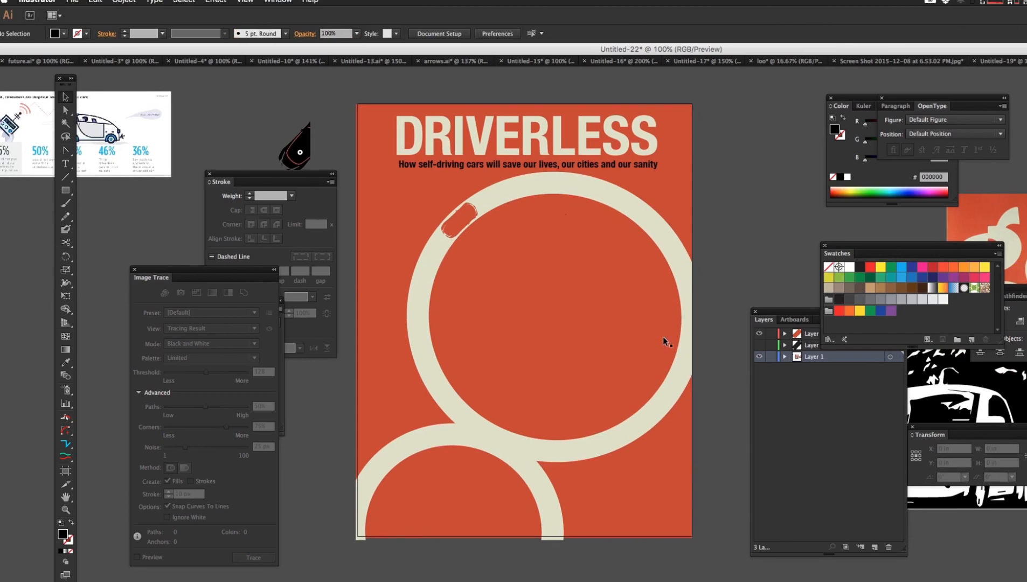
left_click(522, 469)
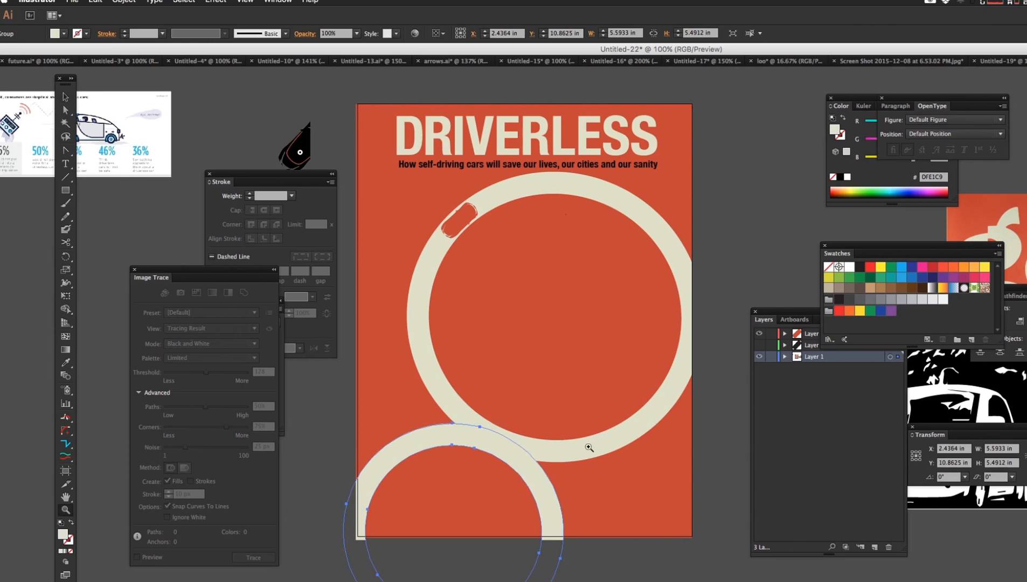
left_click(590, 449)
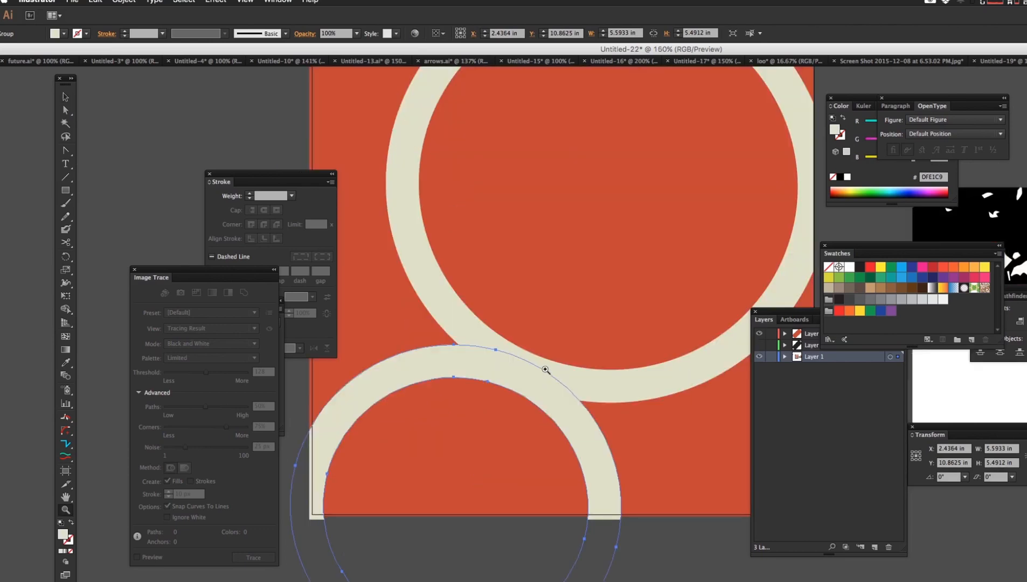
left_click(542, 336, "alt")
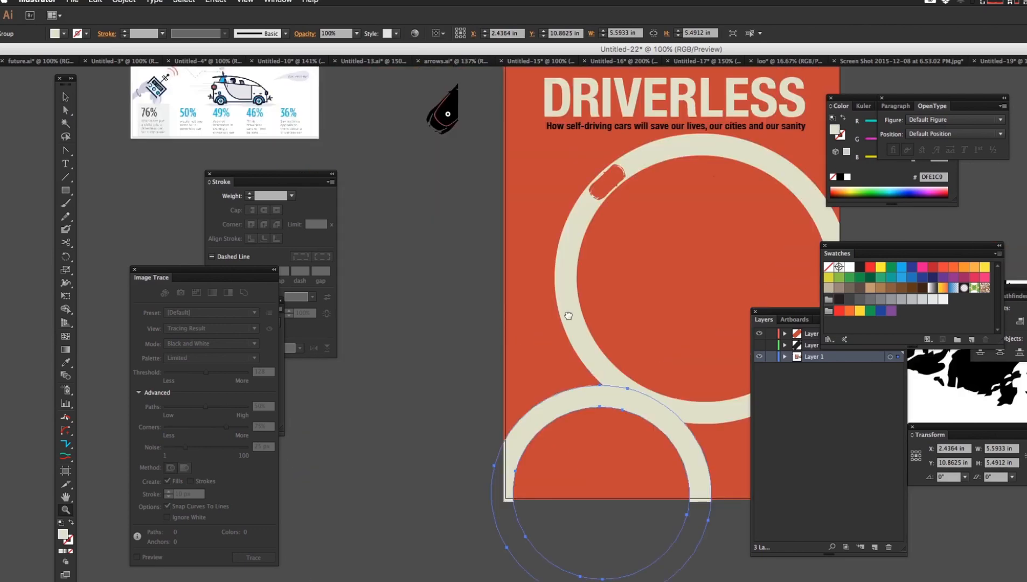
left_click_drag(572, 316, 345, 329)
key("v")
left_click(506, 420, "shift")
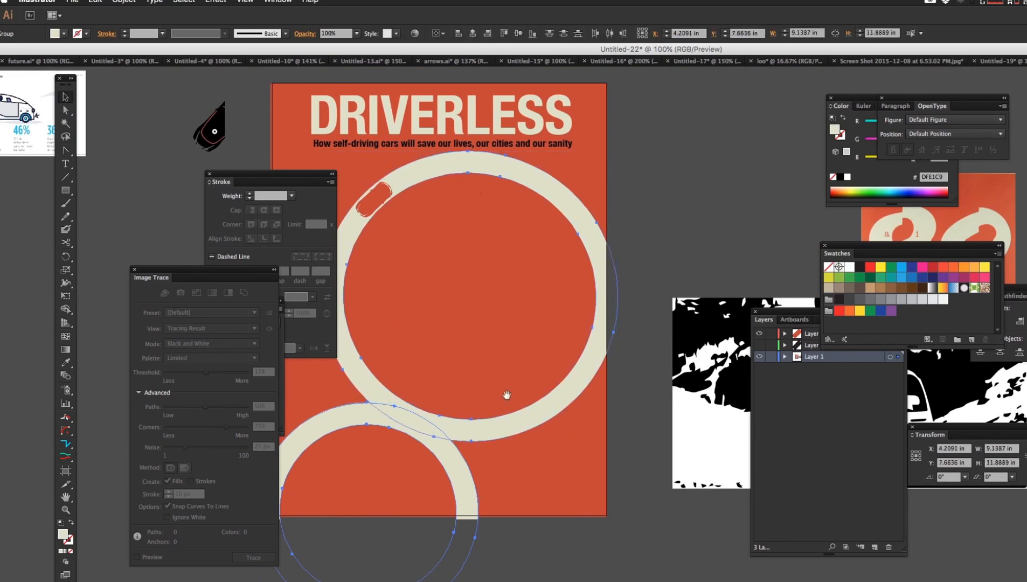
left_click_drag(502, 387, 555, 419)
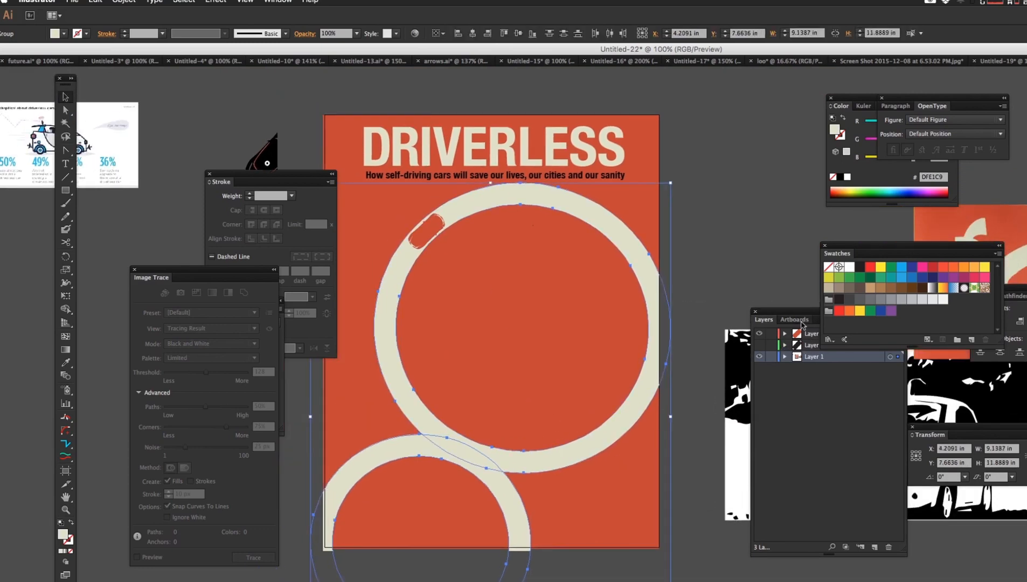
key("shift+Down")
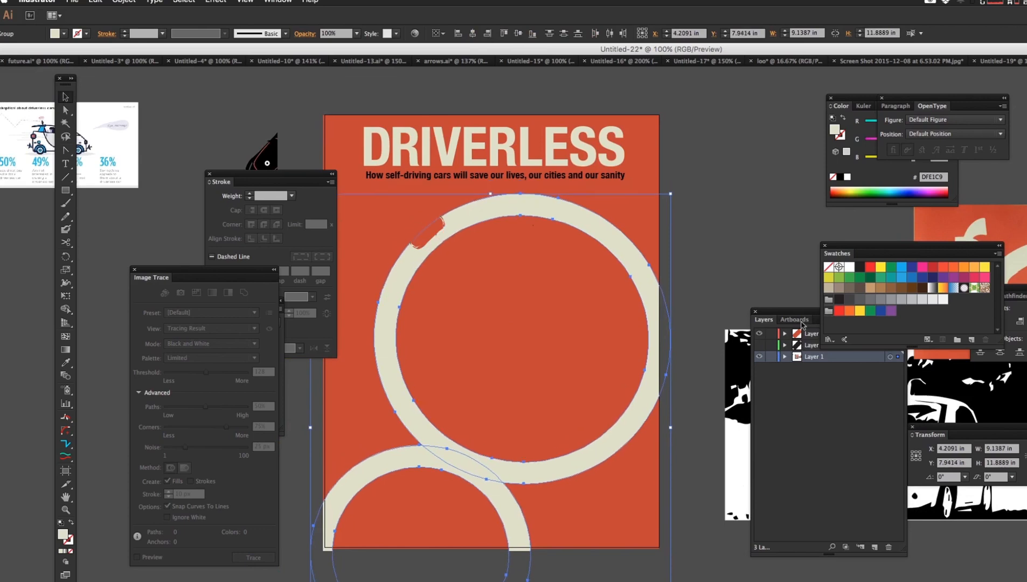
left_click_drag(702, 183, 748, 169)
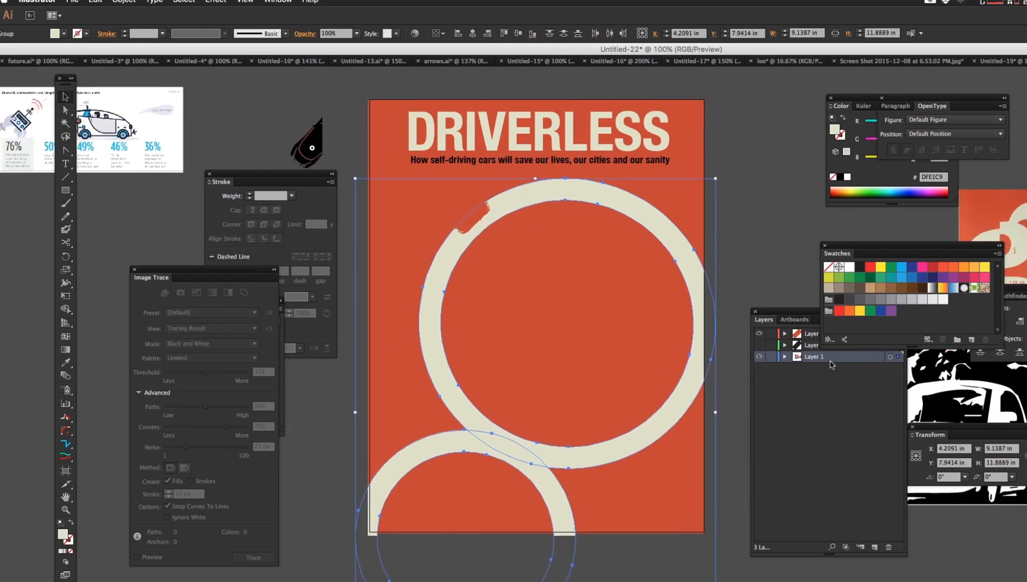
Step: Move the car on Layer 2 down about 0.29 in so it sits back on the large ring road
left_click_drag(830, 258, 1025, 135)
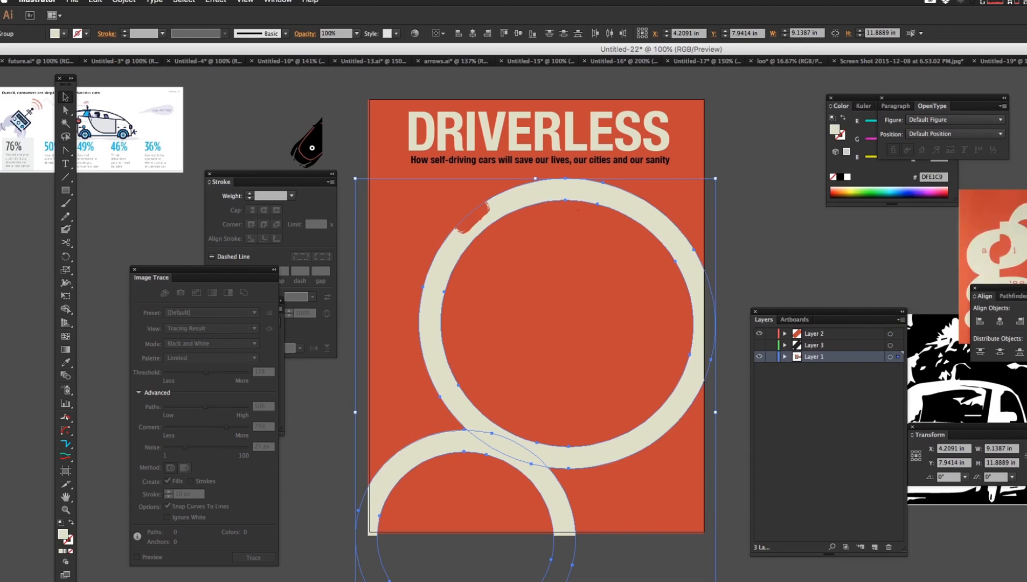
left_click(890, 334)
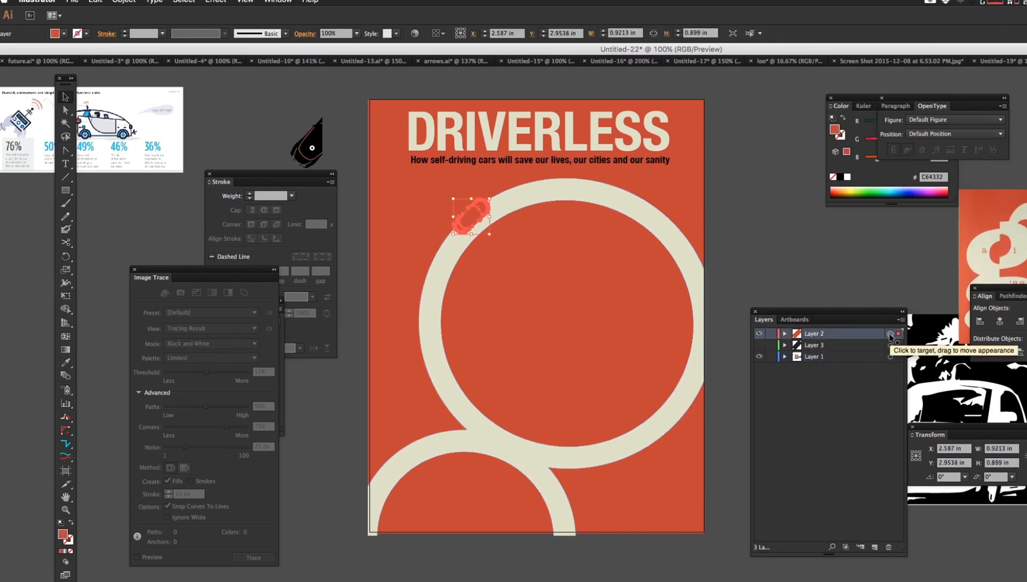
key("Down")
key("Down")
key("Down")
key("Down")
key("Down")
key("Down")
key("Down")
key("Down")
key("Down")
key("Down")
key("Down")
key("Down")
key("Down")
key("Down")
key("Down")
key("Down")
key("Down")
key("Down")
key("Down")
key("Down")
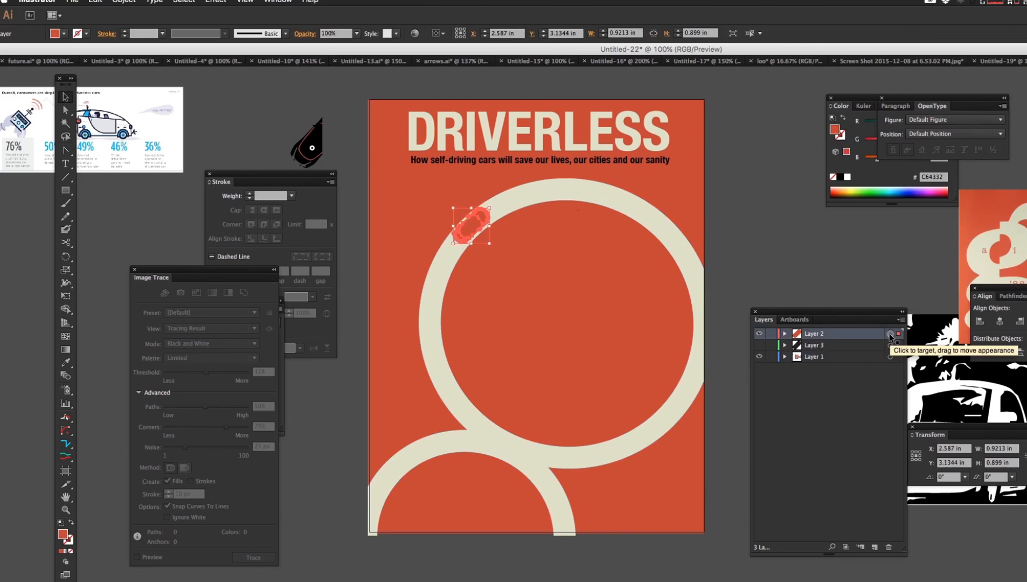
key("Down")
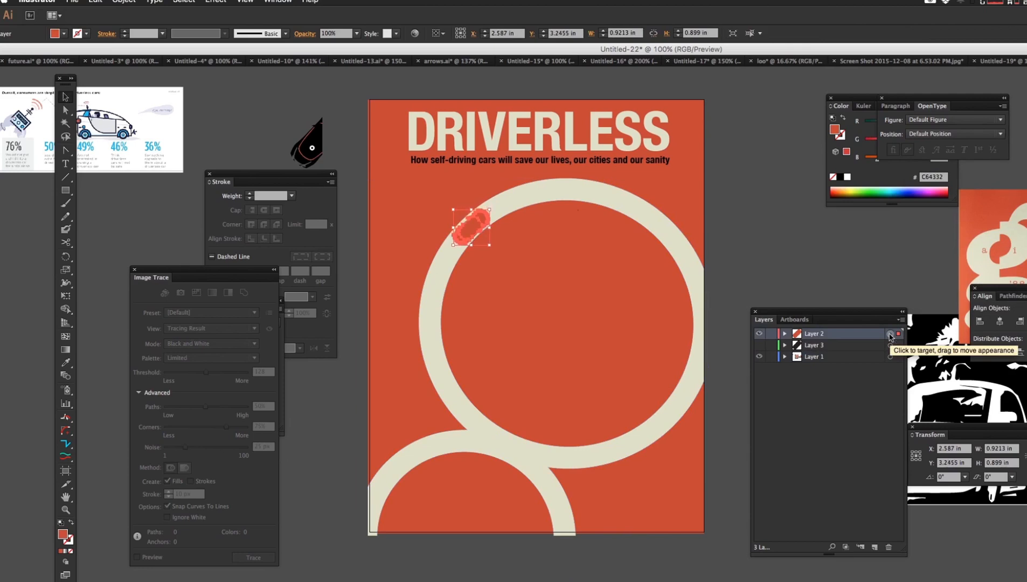
left_click(774, 248)
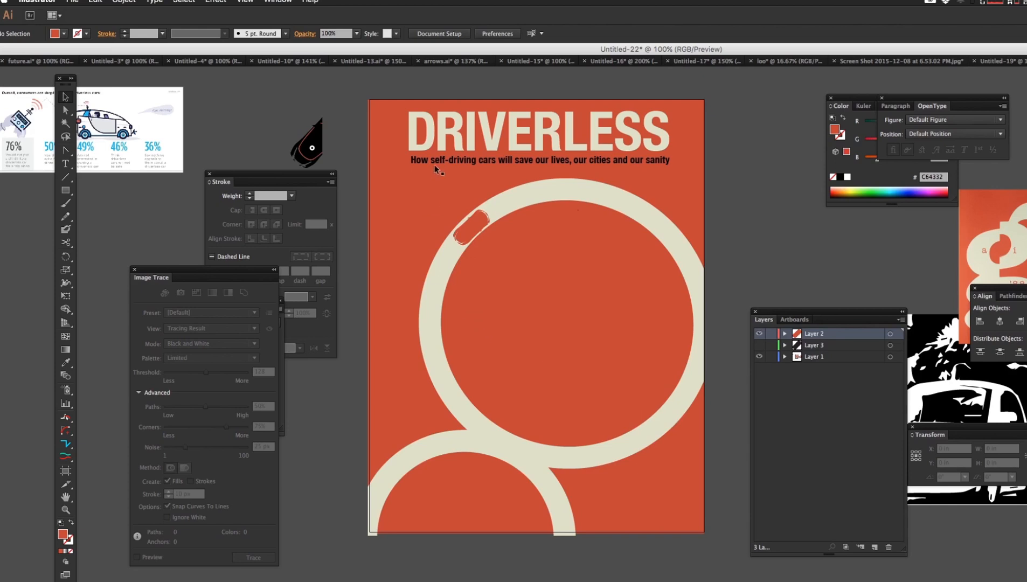
Step: Scale the DRIVERLESS title and its subtitle up together, making the subtitle about 7.57 in wide at 20.83 pt
left_click(483, 162)
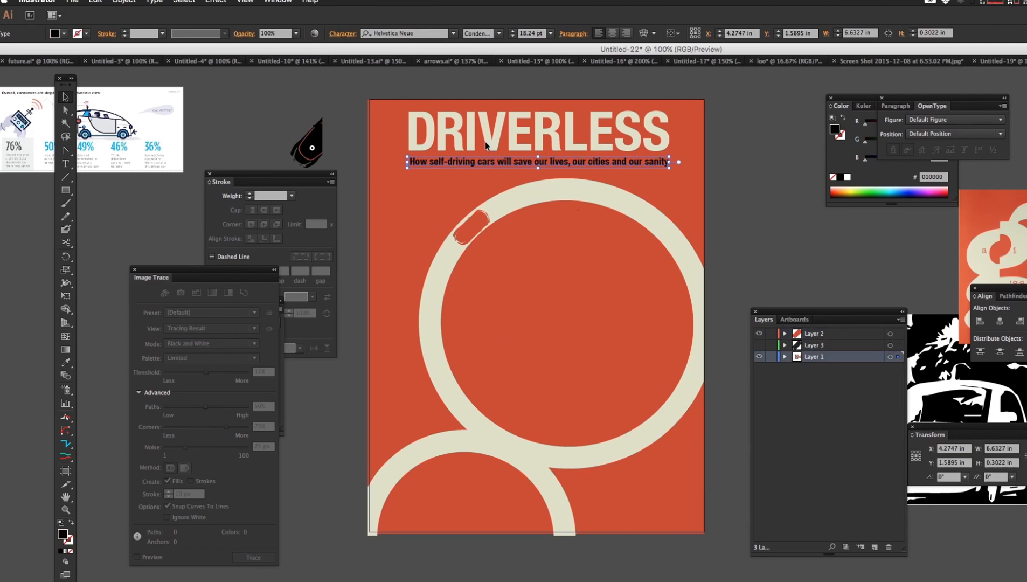
left_click(551, 139, "shift")
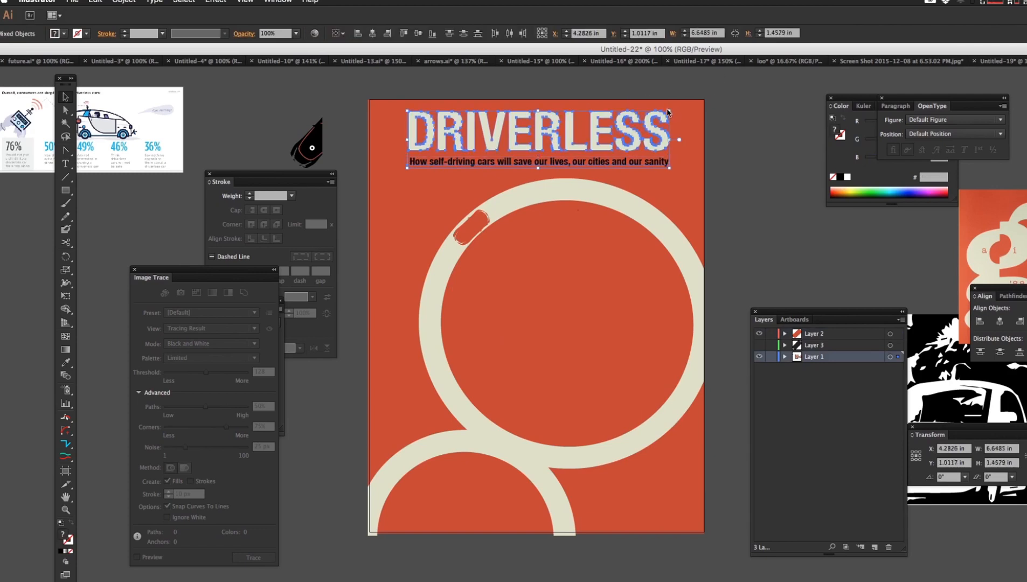
left_click_drag(671, 111, 688, 106)
left_click(760, 137)
Step: Nudge the subtitle slightly up so it sits closer beneath the DRIVERLESS title
left_click_drag(598, 304, 592, 346)
left_click(472, 199)
key("Up")
key("Up")
key("Up")
key("Up")
key("Up")
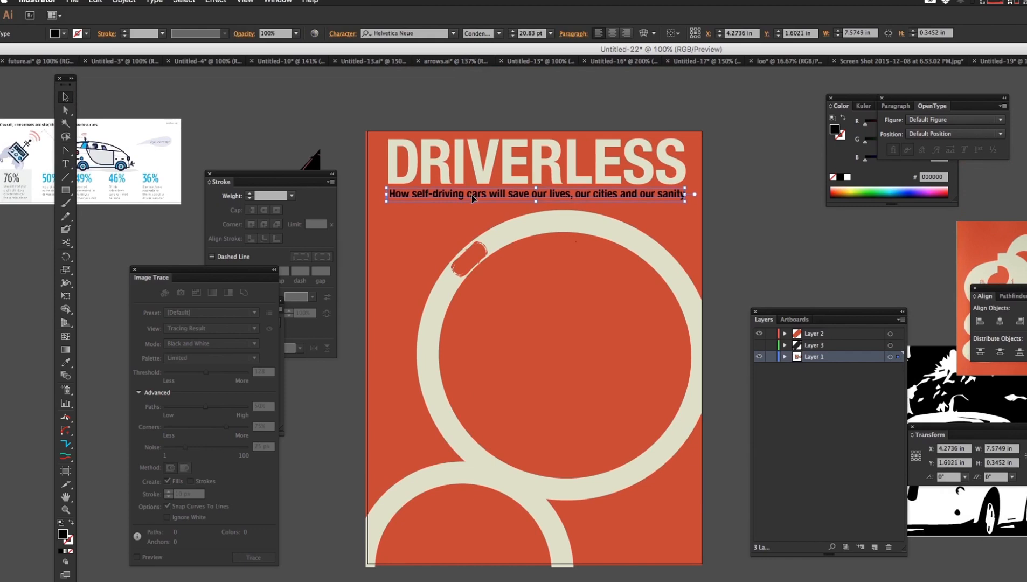
left_click(575, 107)
Step: Add a line of text with the two authors' names inside the large ring
left_click_drag(546, 278, 523, 233)
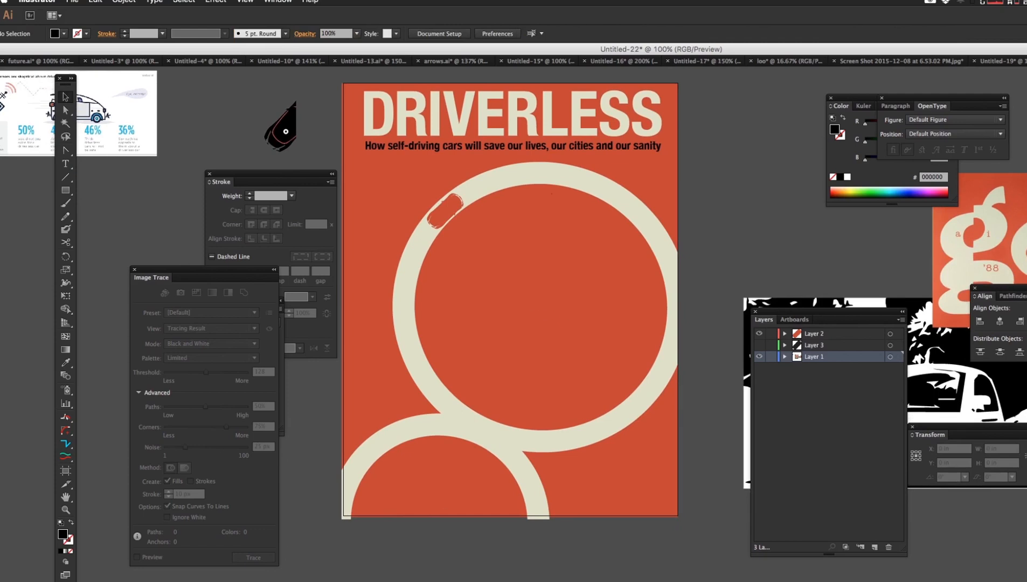
key("Tab")
key("Tab")
key("t")
left_click(473, 302)
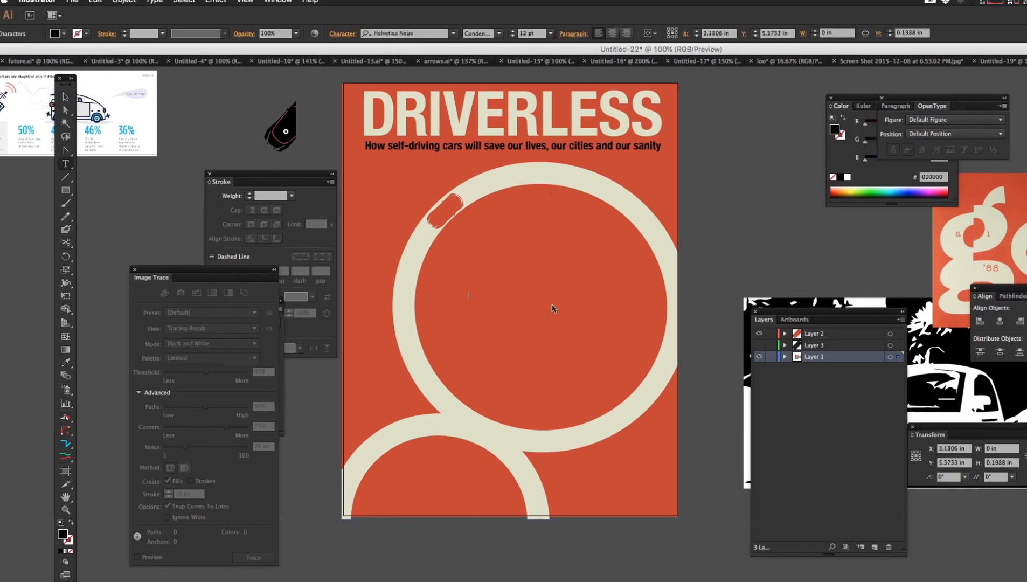
type("Rod Lipson and Melba Kurman")
Step: Enlarge the authors' line to about 30.65 pt and place it below the large ring, right of the small one
left_click_drag(548, 299, 671, 373)
key("shift+super+a")
left_click_drag(502, 305, 579, 467)
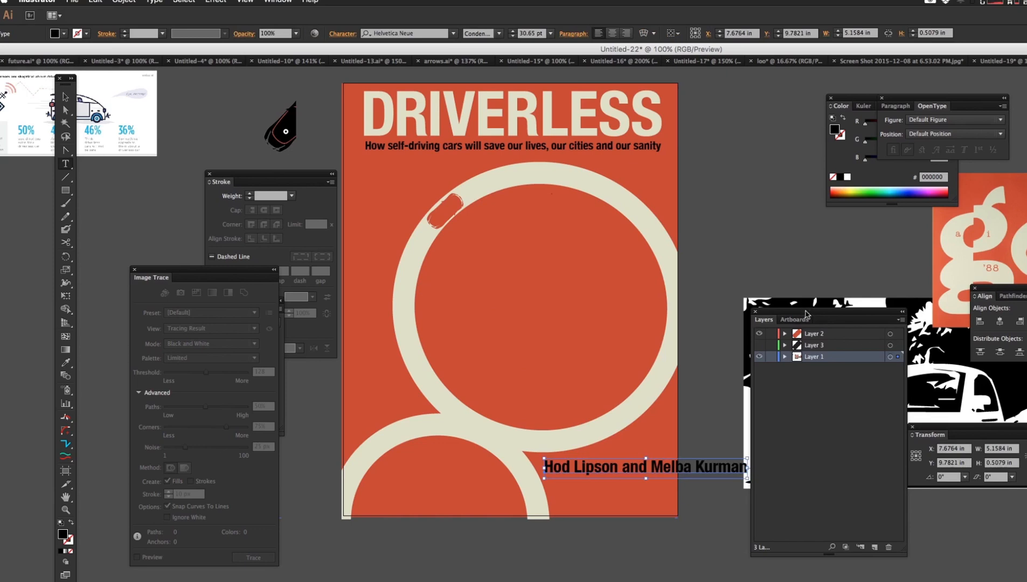
Step: Delete the traced black-and-white car image beside the poster
left_click_drag(806, 313, 993, 330)
left_click(776, 338)
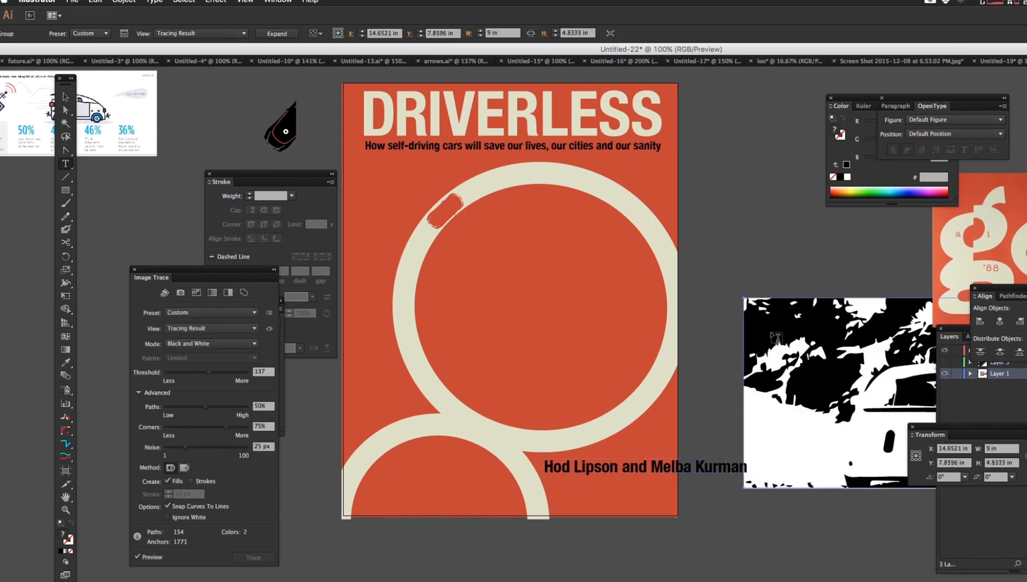
key("Delete")
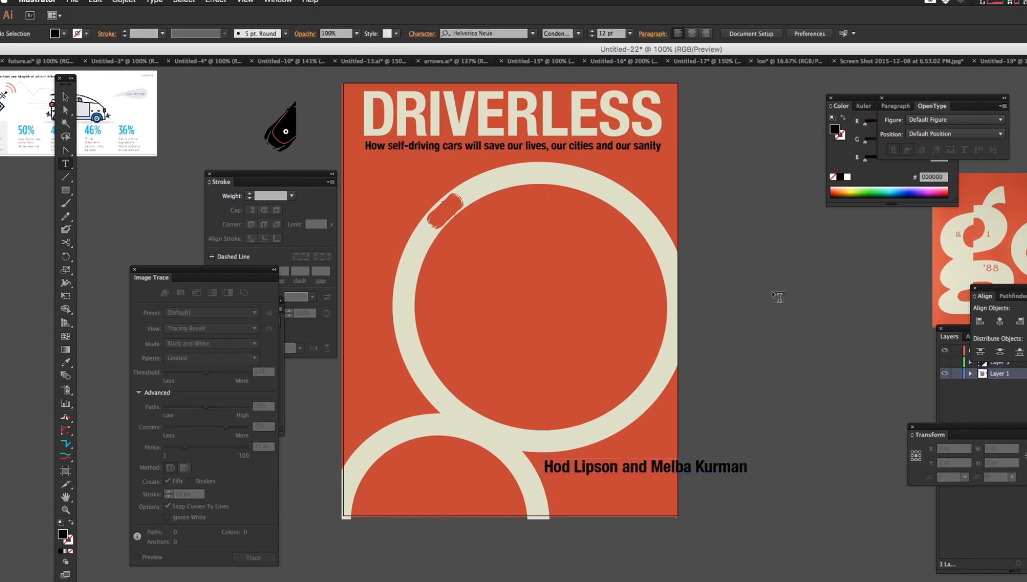
Step: Scale the authors' line down to about 18.77 pt, 3.16 in wide, and position it inside the poster's lower-right corner
key("v")
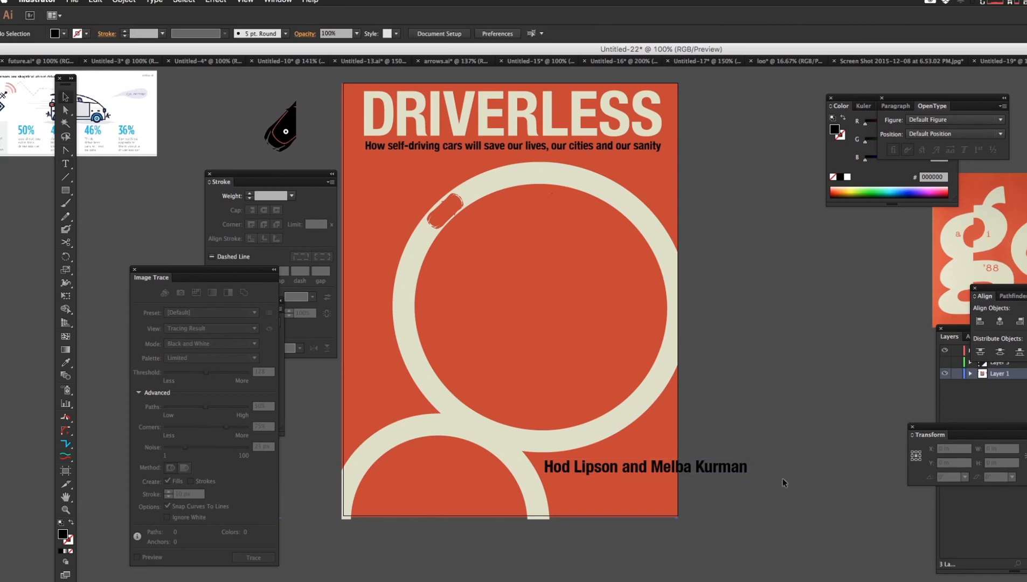
left_click(749, 476)
left_click_drag(750, 477, 681, 470)
left_click(773, 451)
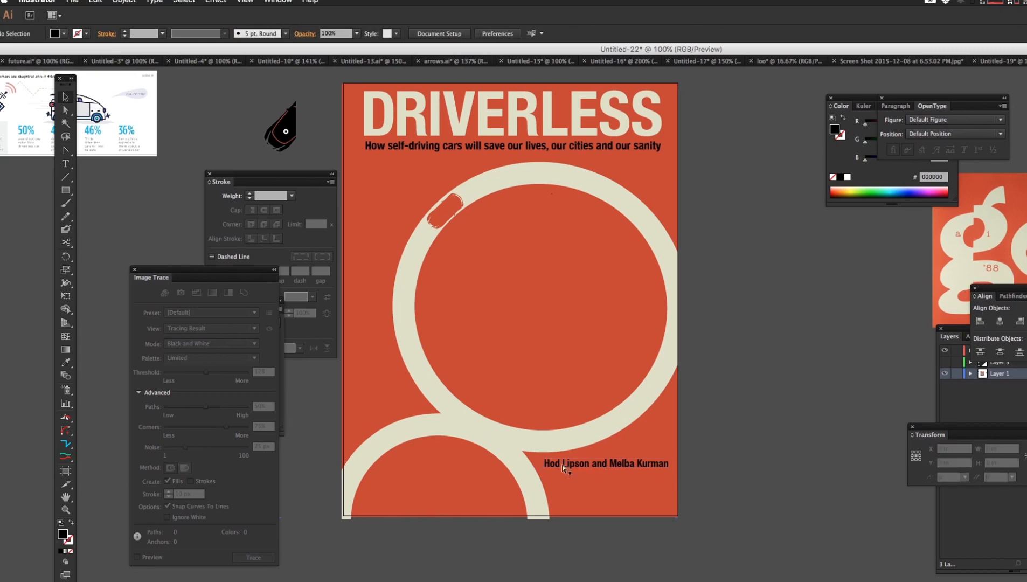
left_click(545, 463)
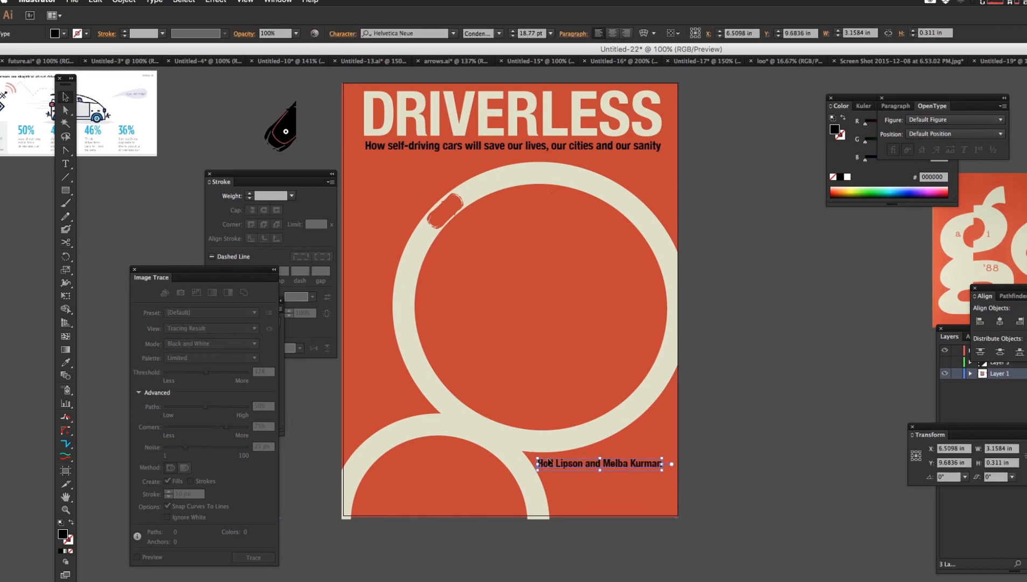
left_click(689, 447)
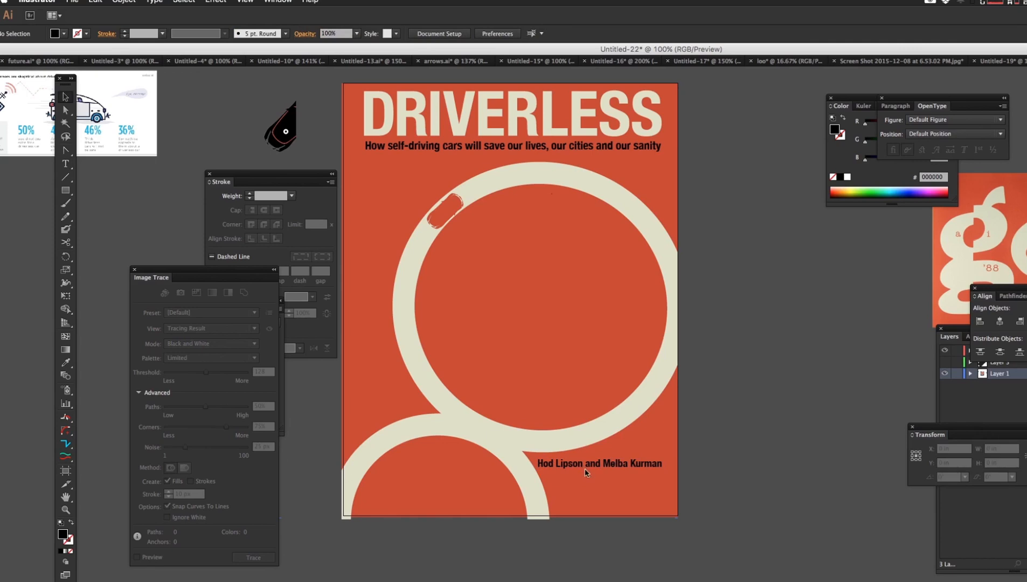
left_click(587, 468)
left_click_drag(582, 466, 588, 466)
left_click(773, 295)
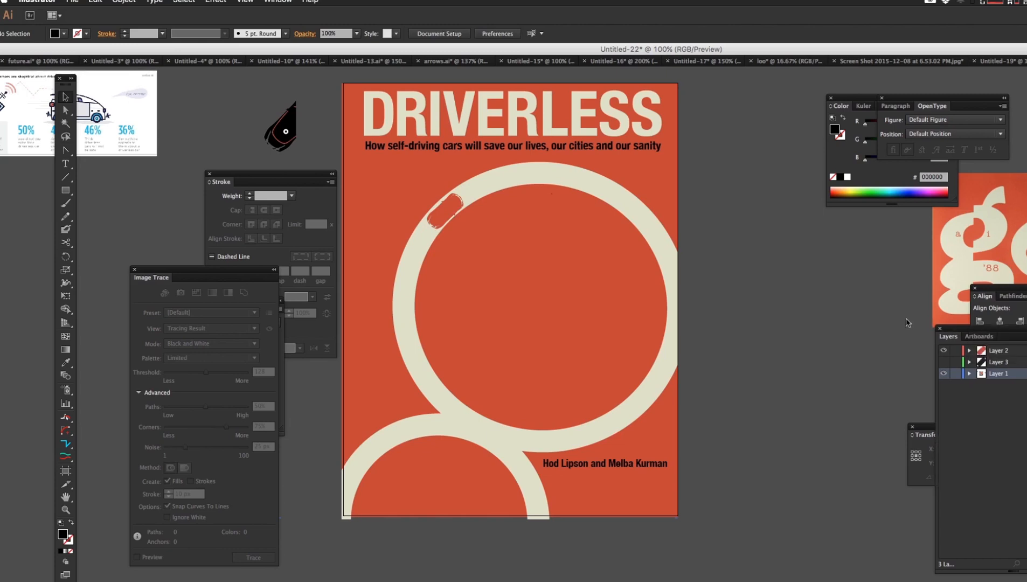
Step: Shift the car on Layer 2 left about 0.03 in on the large ring
left_click_drag(949, 336, 759, 260)
left_click(777, 253)
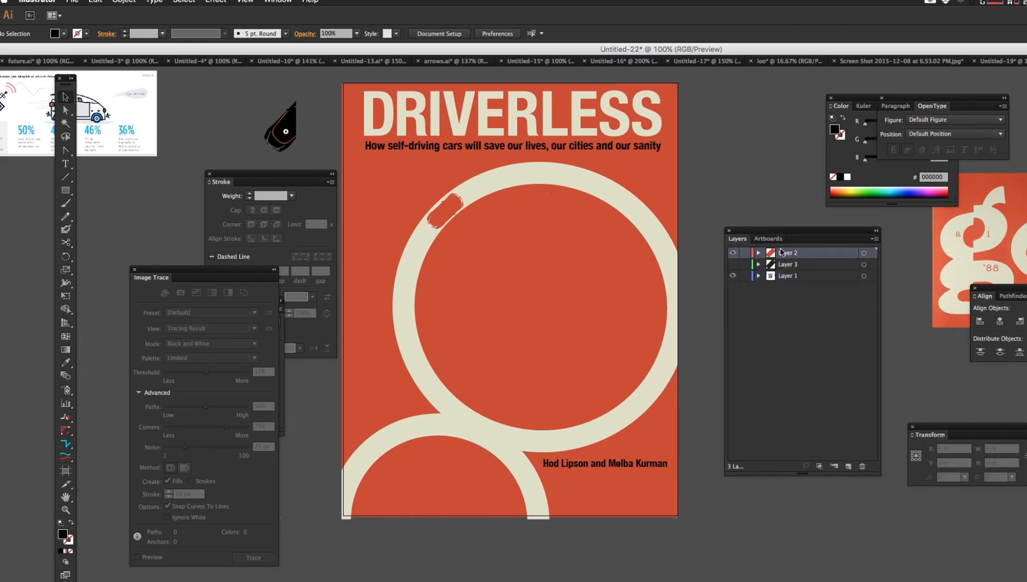
left_click(864, 252)
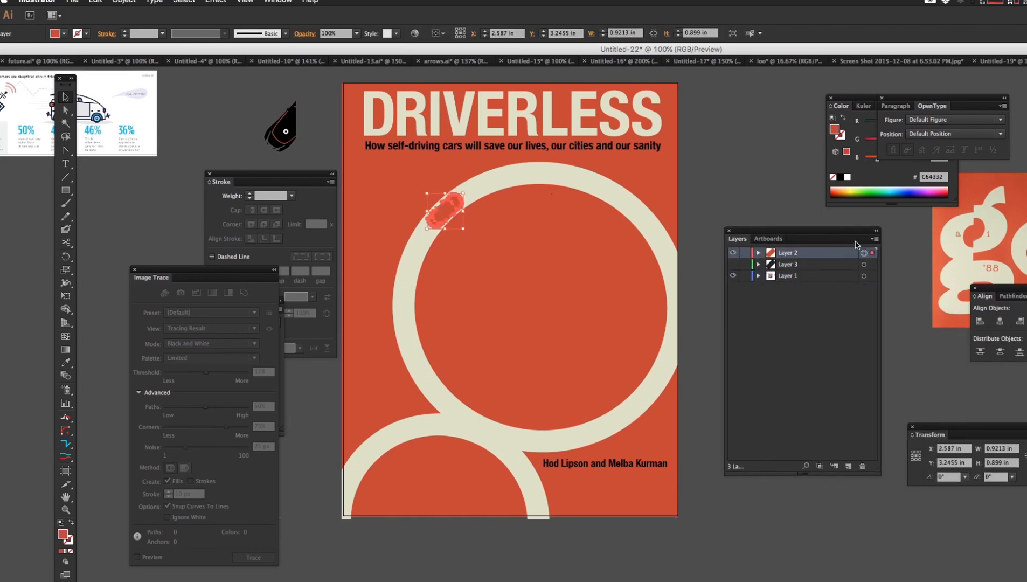
left_click(766, 159)
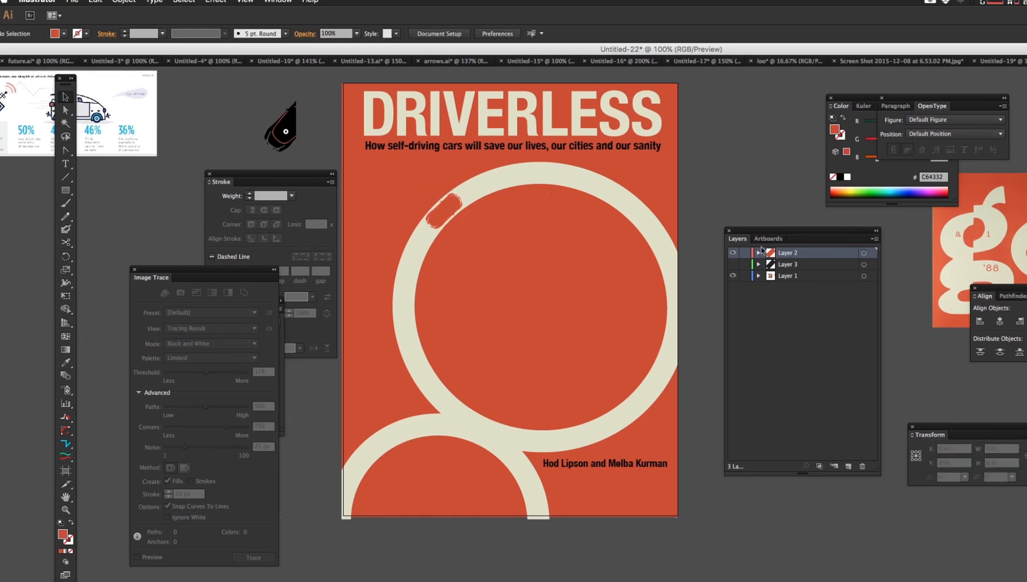
Step: Add a new layer above the car's layer and set the fill colour to black
left_click(733, 264)
left_click(733, 265)
left_click(848, 466)
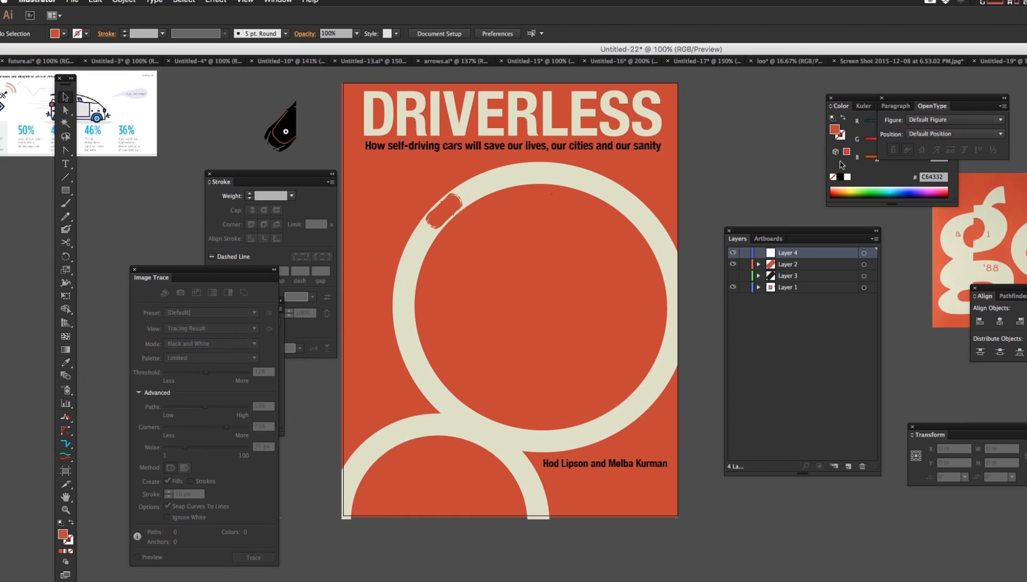
left_click(840, 130)
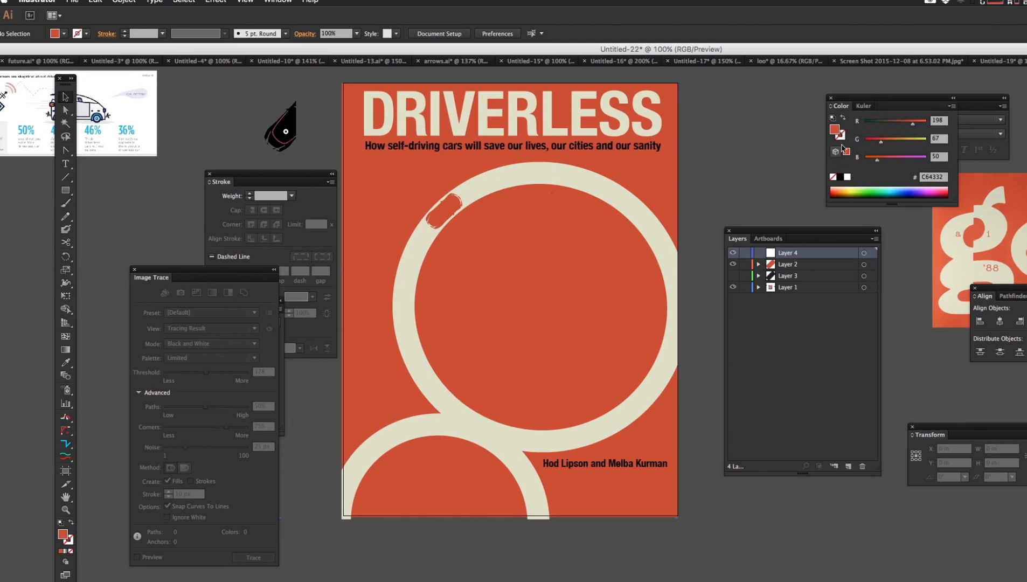
left_click(840, 177)
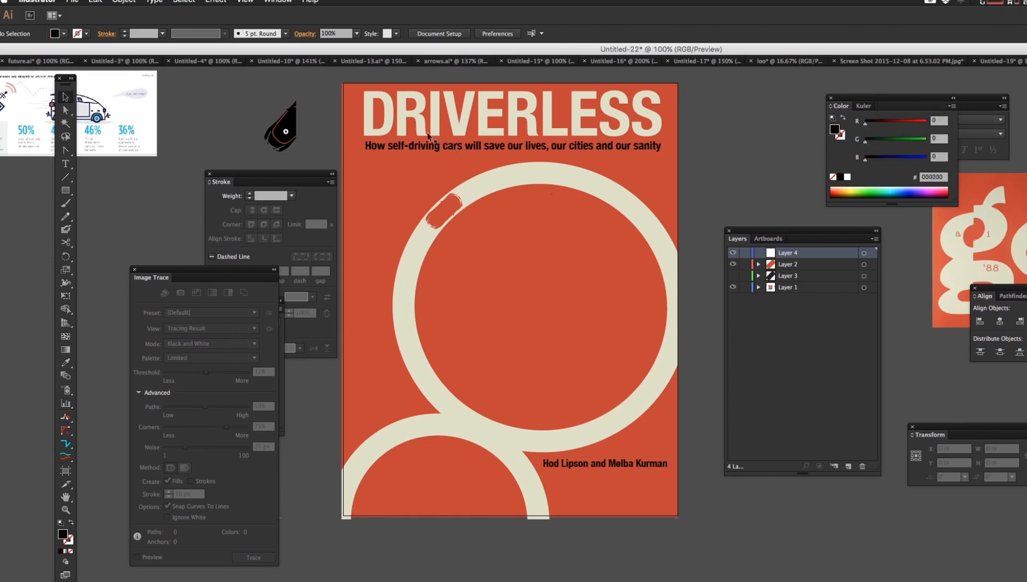
Step: Draw a black shadow shape about 0.75 by 0.66 in over the car with the Pencil tool and move its layer below Layer 2
key("l")
key("n")
mouse_move(443, 199)
left_mouse_down()
mouse_move(427, 222)
mouse_move(435, 230)
mouse_move(463, 202)
left_mouse_up()
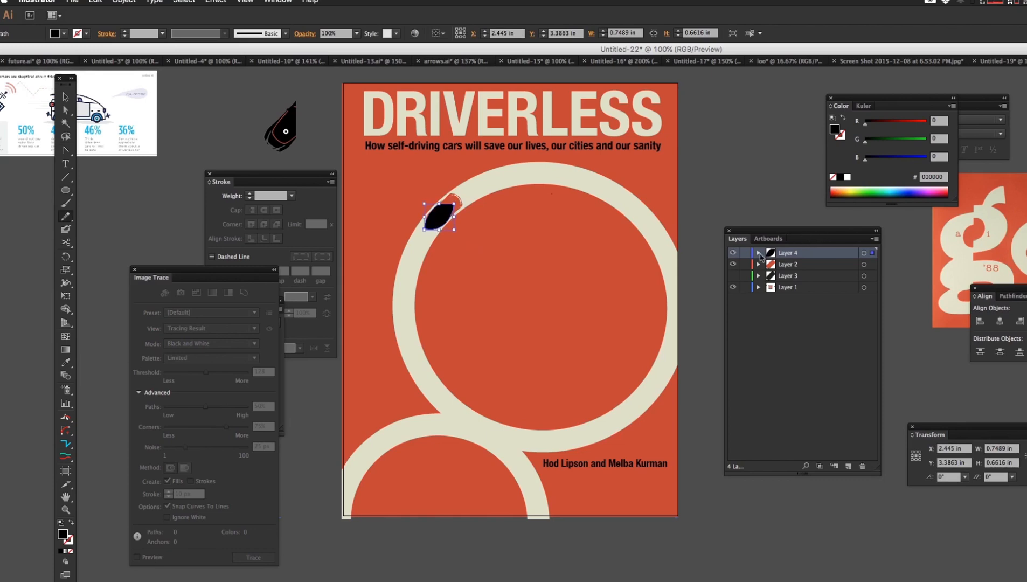
left_click_drag(787, 254, 785, 268)
Step: Nudge the black shadow shape to about X 2.40 in, Y 3.41 in, beneath the car's lower-left end
key("v")
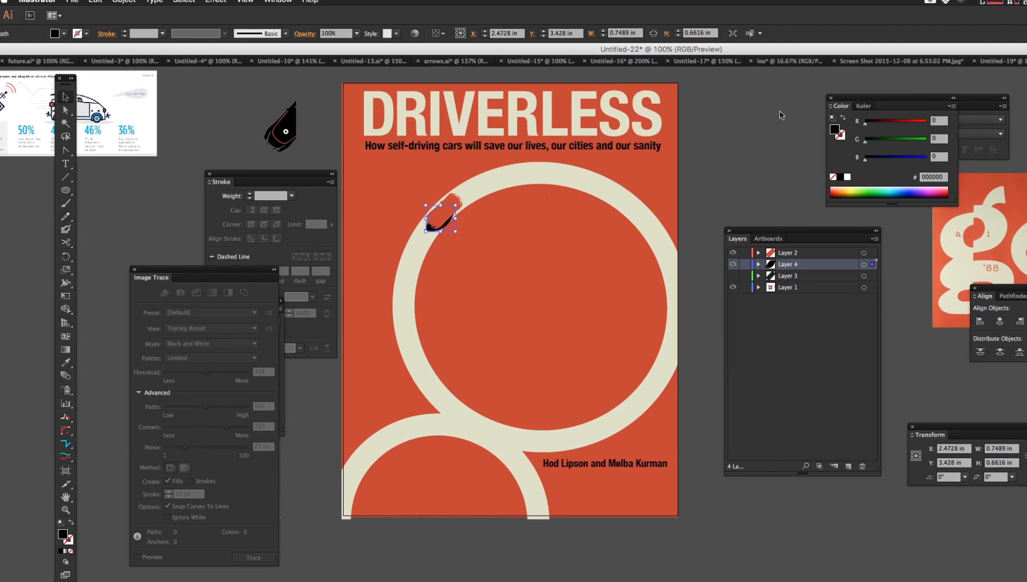
key("Up")
key("Up")
key("Up")
key("Up")
key("Up")
key("Left")
key("Left")
key("Left")
key("Left")
key("Down")
key("Down")
key("Down")
key("Down")
key("Left")
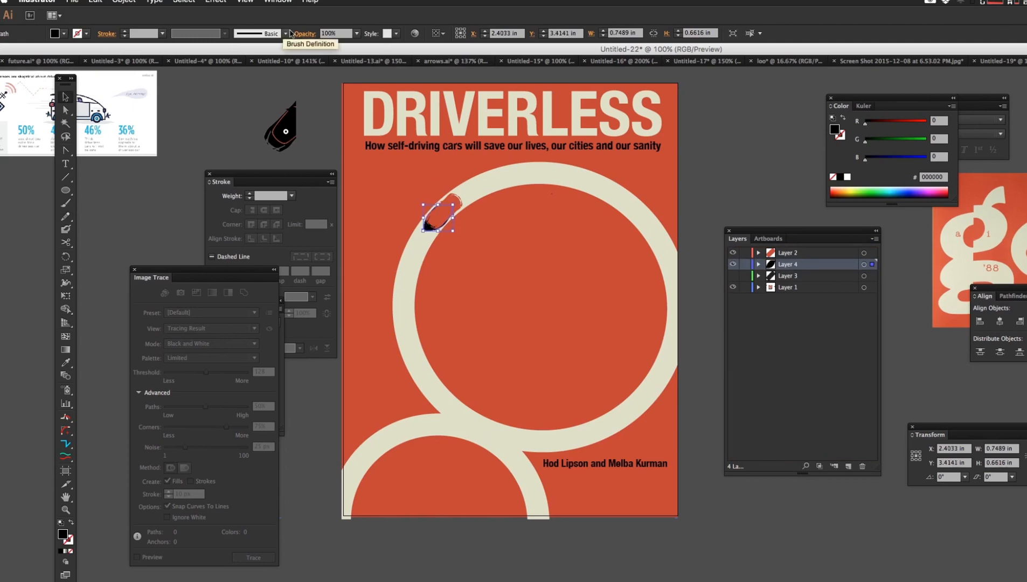
Step: Try the black shadow shape at 50% opacity
left_click(356, 33)
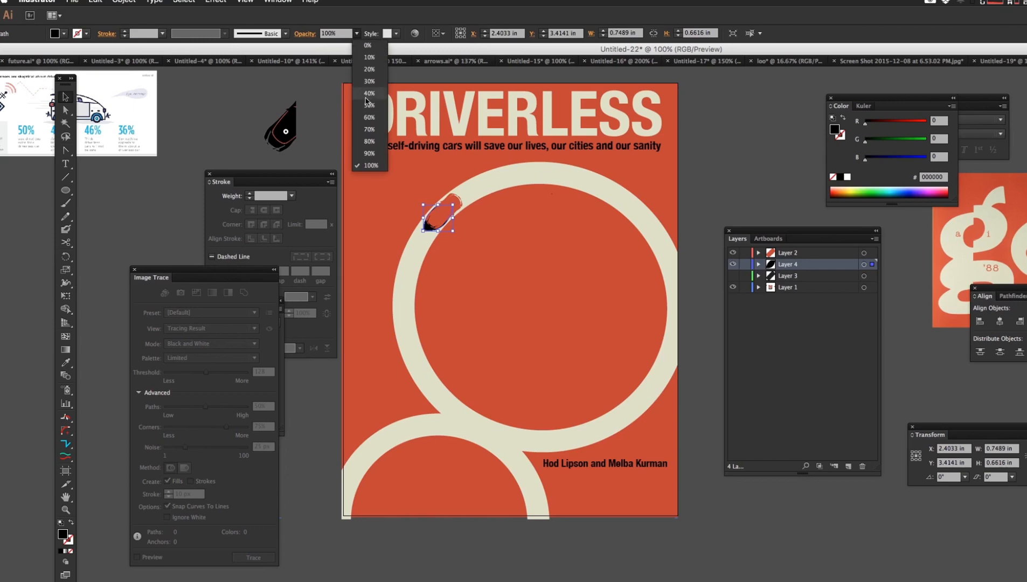
left_click(369, 105)
left_click(732, 126)
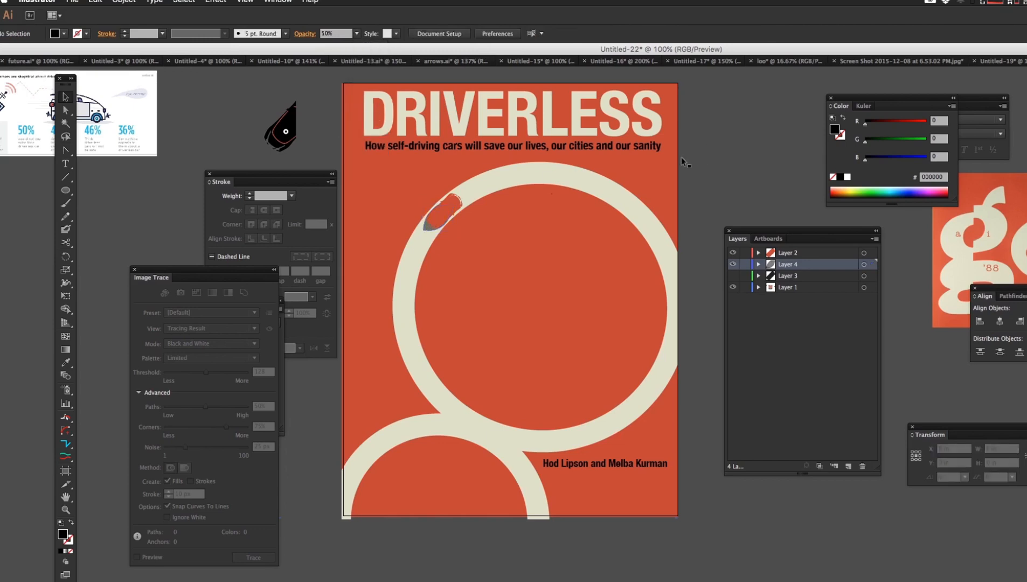
left_click(444, 244)
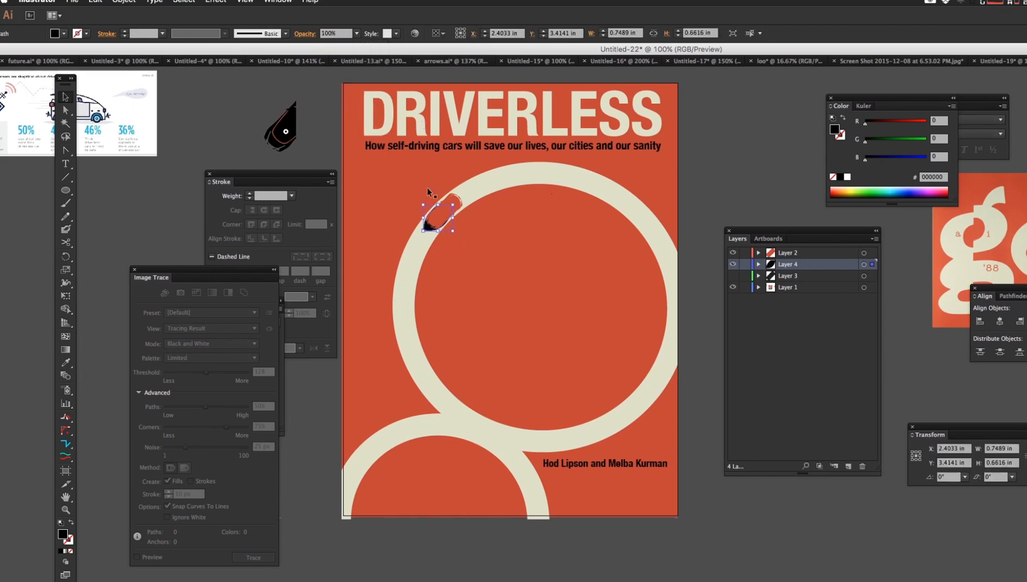
Step: Shift the grey masking strip slightly right so its edge meets the poster's left edge
left_click_drag(305, 124, 307, 124)
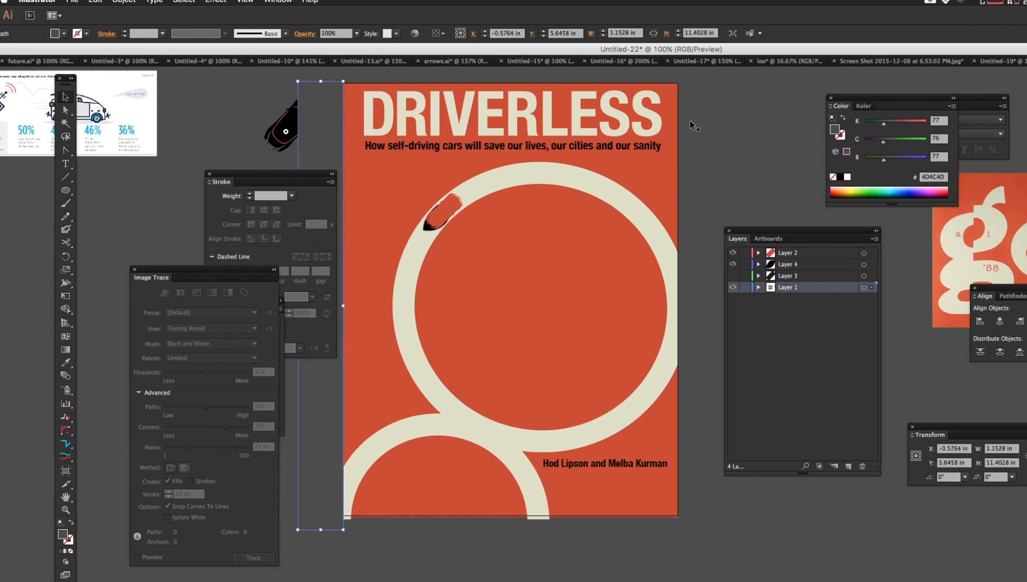
left_click(773, 126)
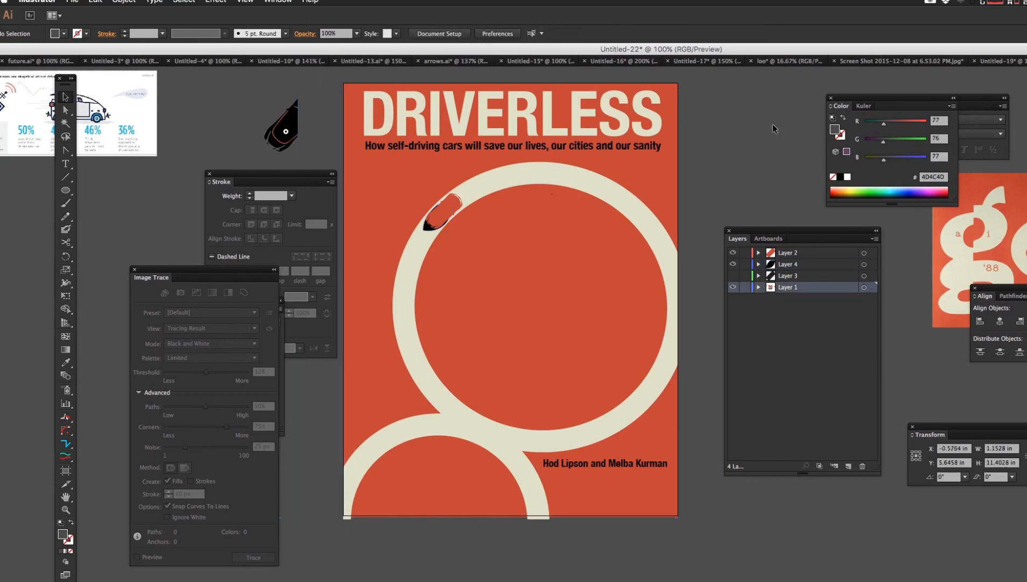
Step: Move the black shadow shape to the car's upper-left side, at about X 2.54 in, Y 2.94 in
left_click(427, 236)
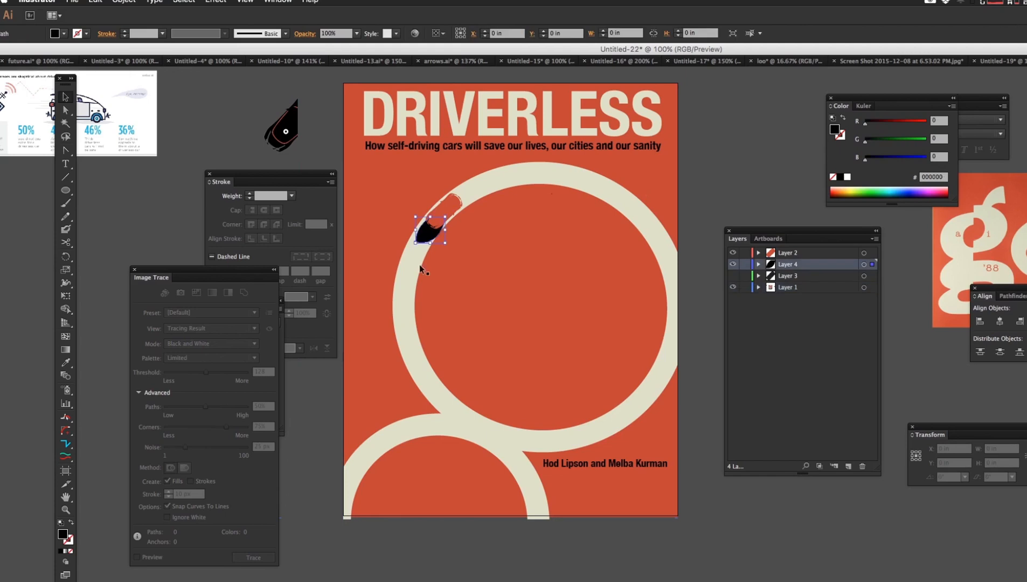
left_click_drag(429, 239, 454, 208)
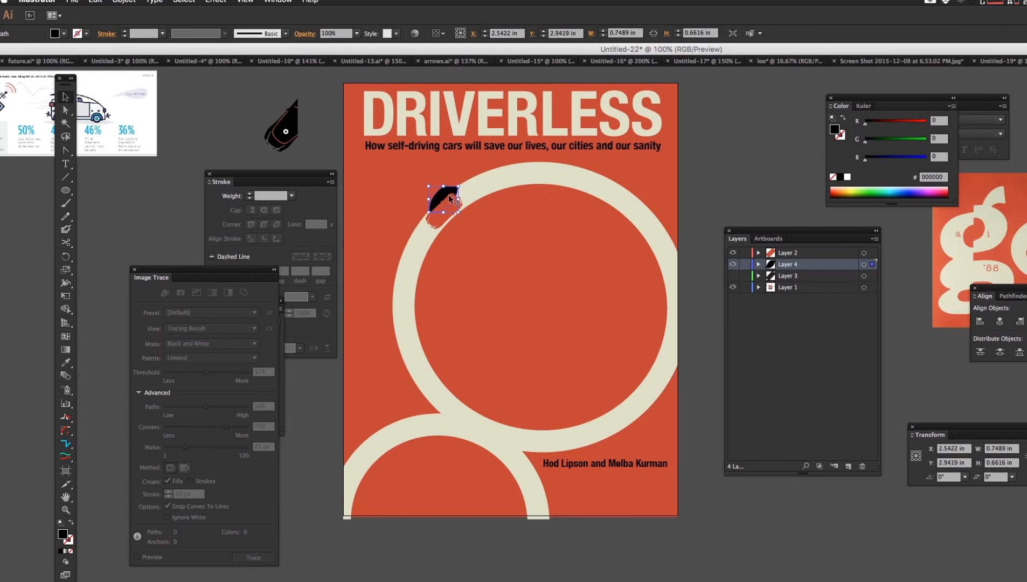
left_click(434, 217)
key("super+z")
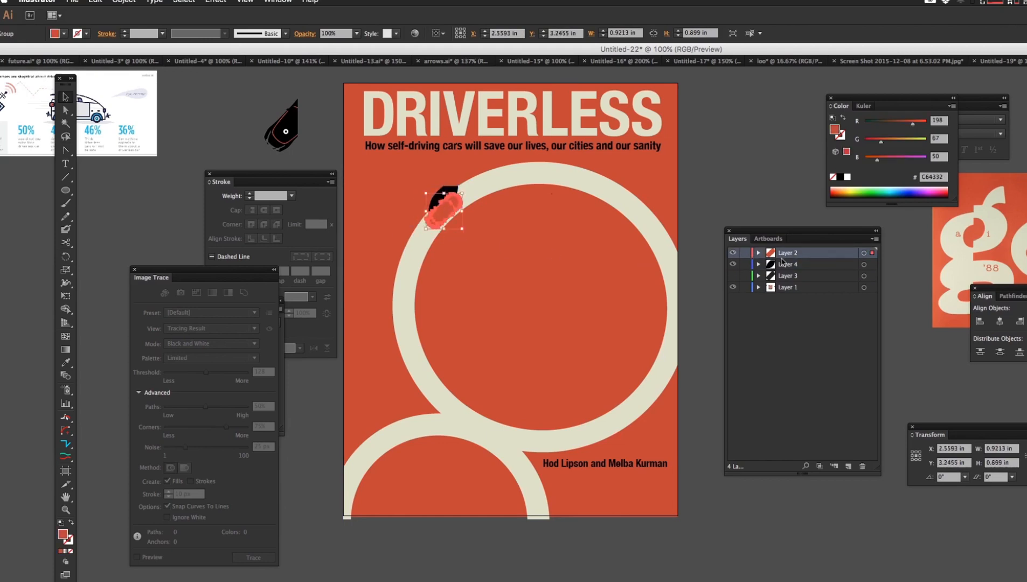
Step: Lock Layer 2 and move the black shadow shape to the car's lower-left end, at about X 2.39 in, Y 3.46 in
left_click(745, 253)
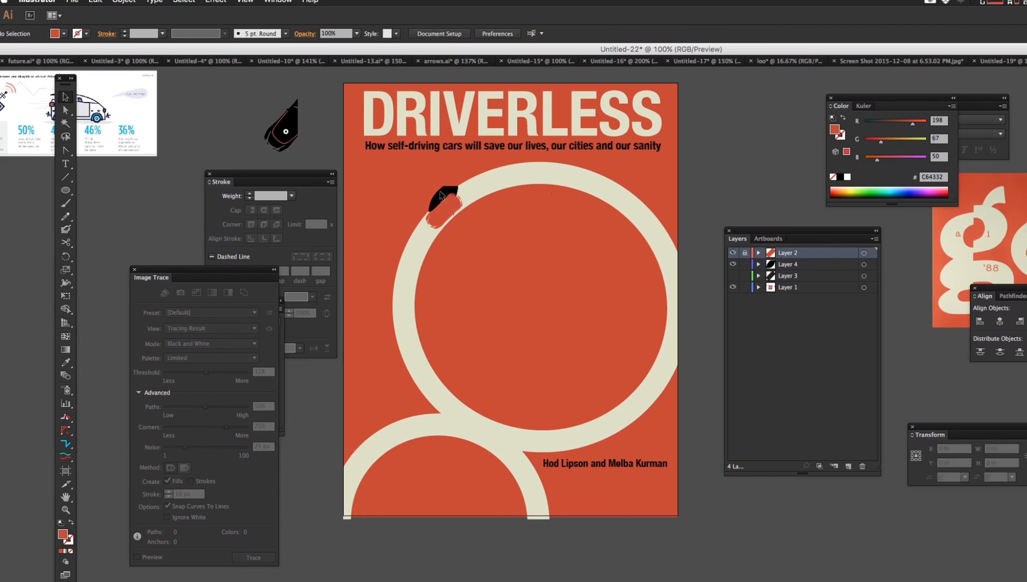
left_click_drag(441, 207, 436, 230)
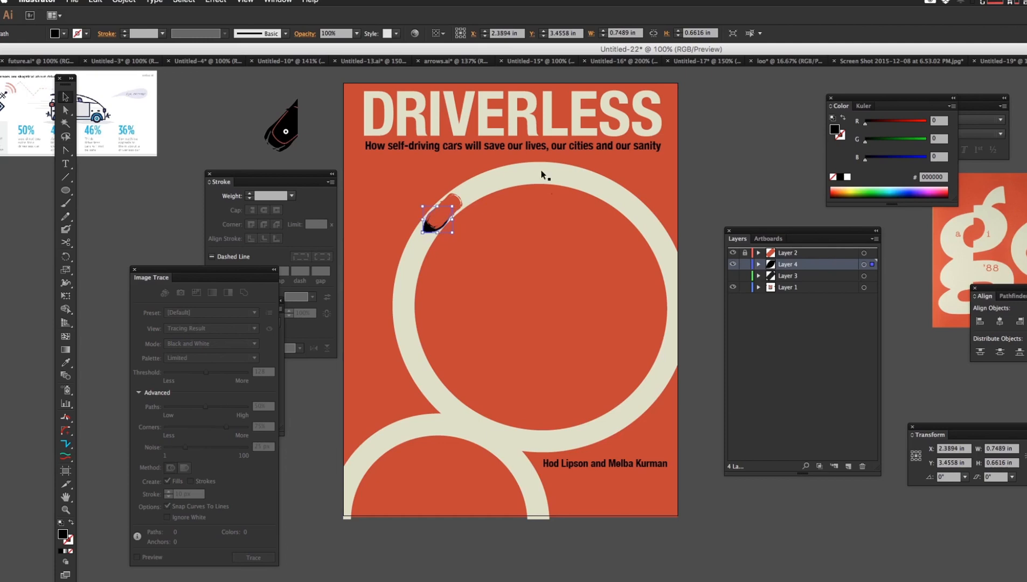
left_click(731, 102)
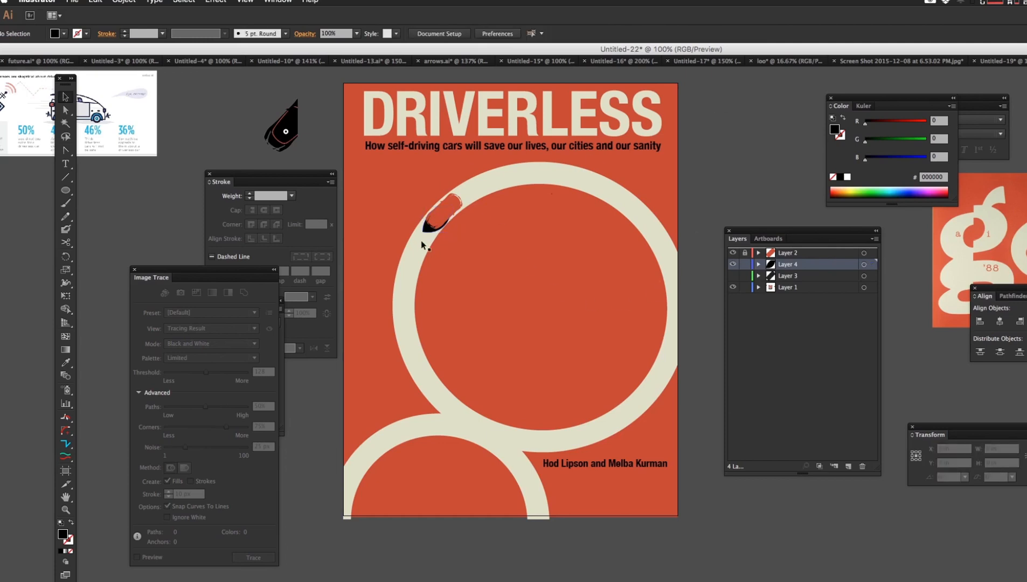
Step: Enlarge the black shadow shape to about 0.97 × 0.80 in and place it along the car's lower edge, at about X 2.53 in, Y 3.44 in
left_click(430, 225)
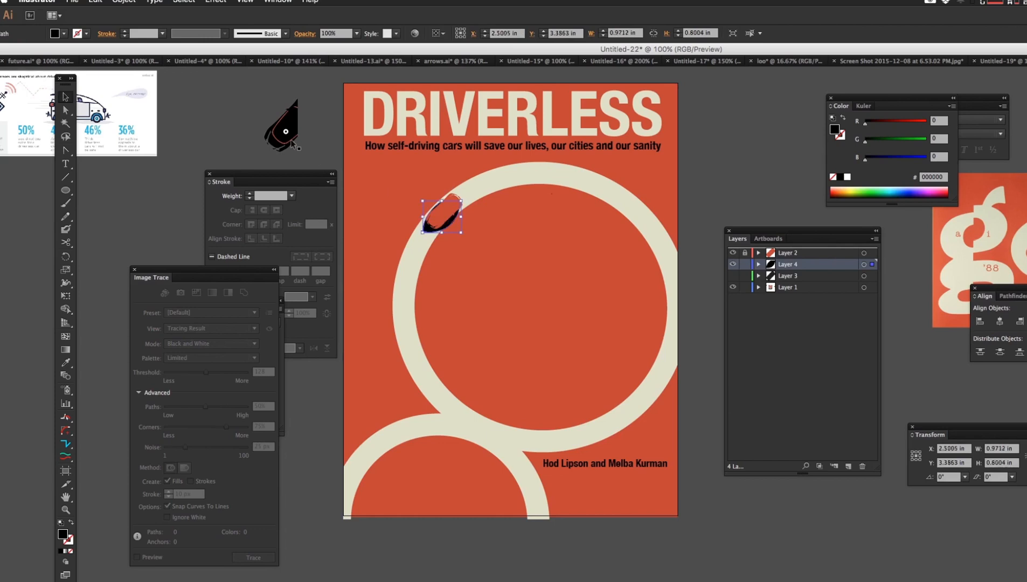
left_click(252, 107)
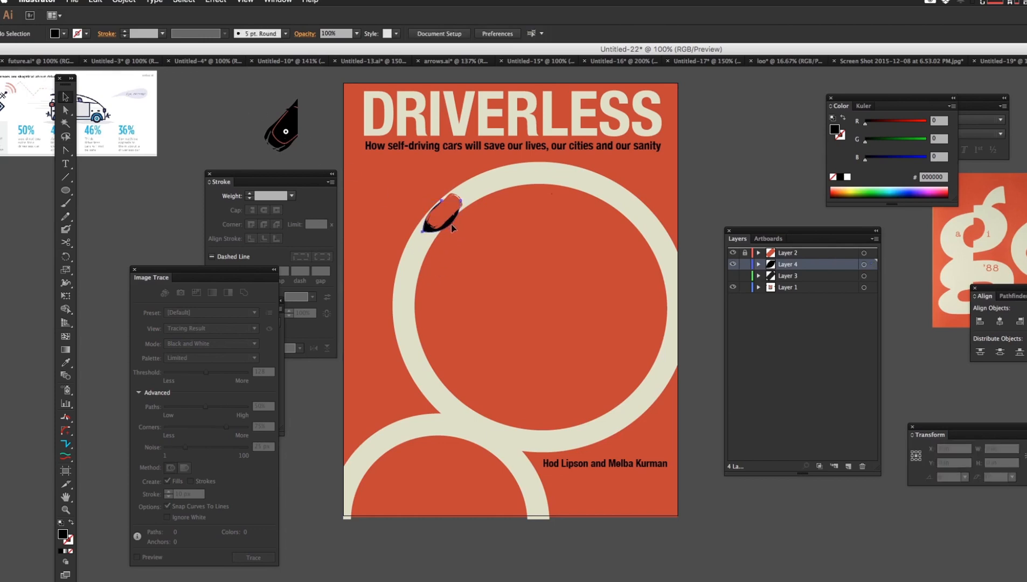
left_click_drag(452, 225, 433, 230)
left_click(258, 117)
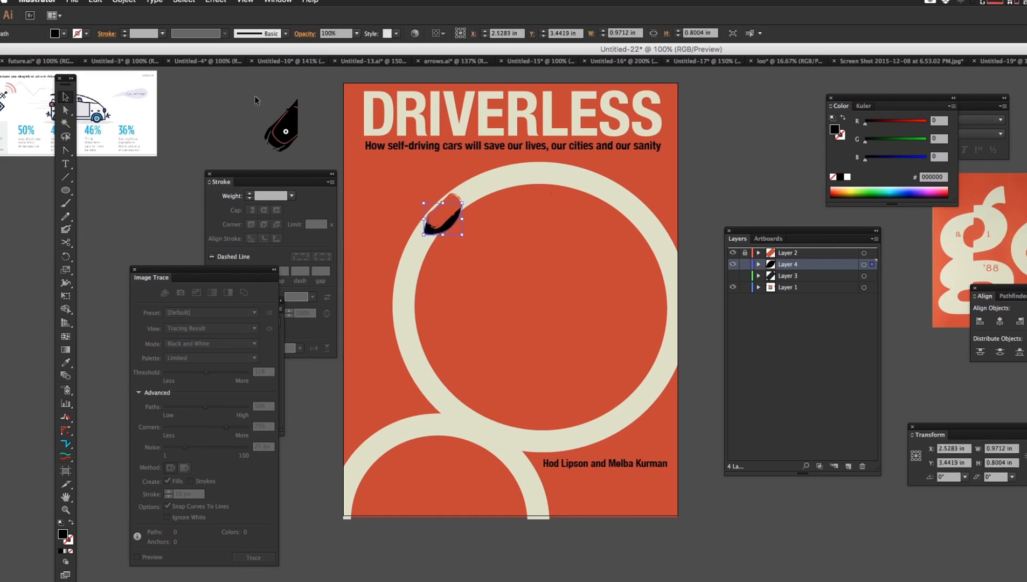
left_click(273, 109)
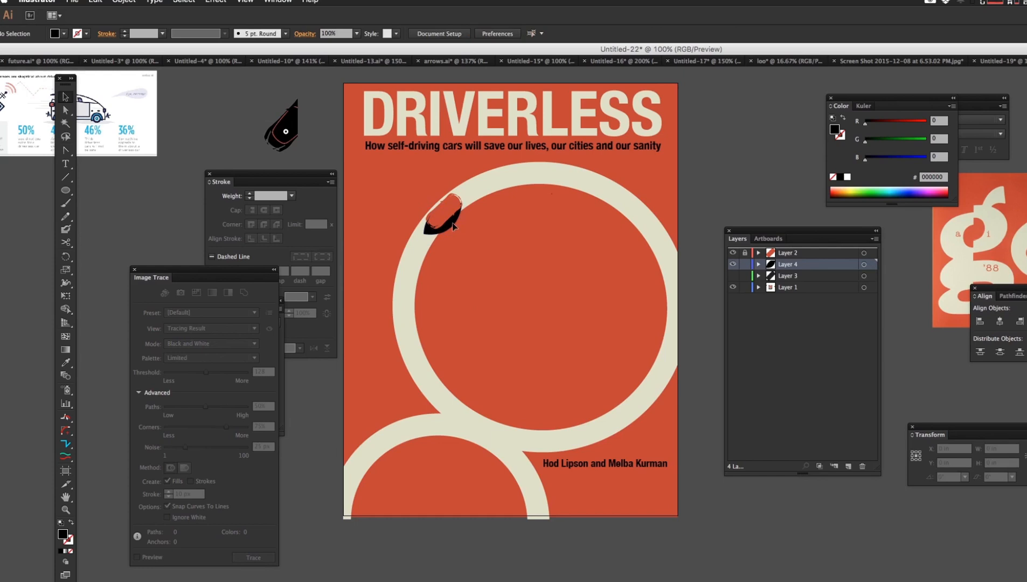
Step: Move the black shadow shape clear of the car into the large ring, to about X 2.76 in, Y 4.32 in
left_click_drag(451, 235, 244, 153)
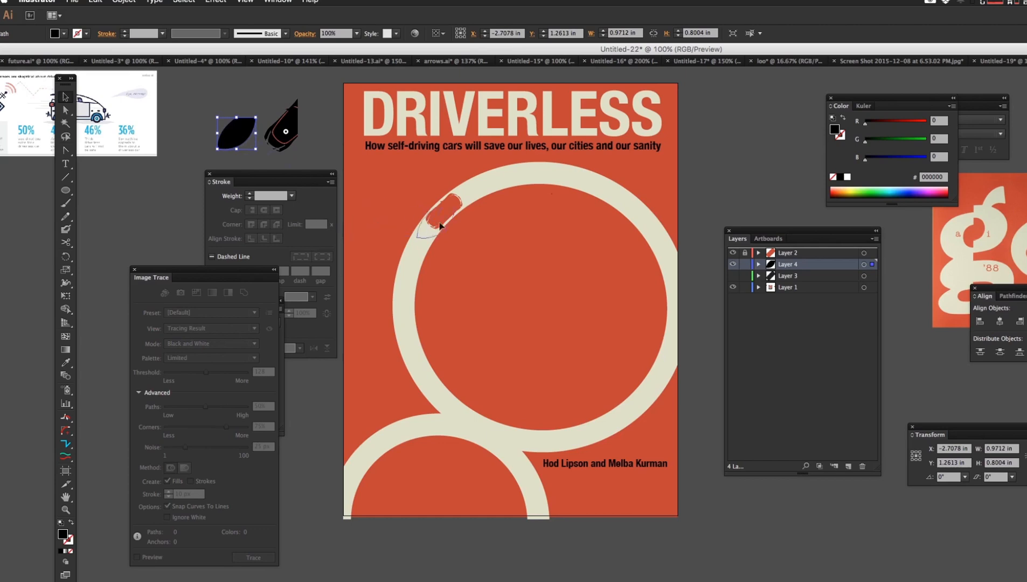
left_click_drag(451, 252, 451, 253)
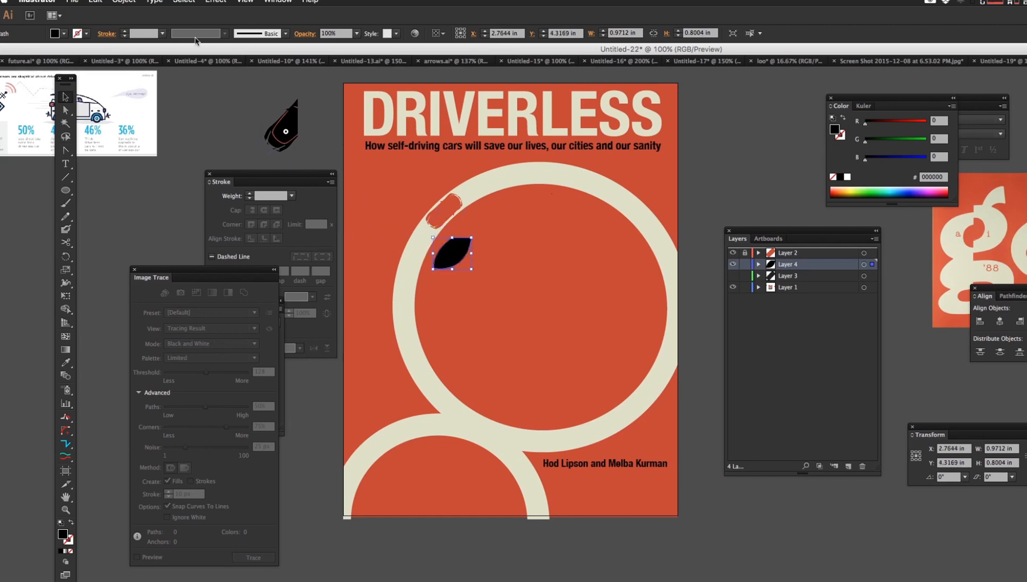
Step: Try a Gaussian Blur with a 62-pixel radius on the black shadow shape
left_click(216, 3)
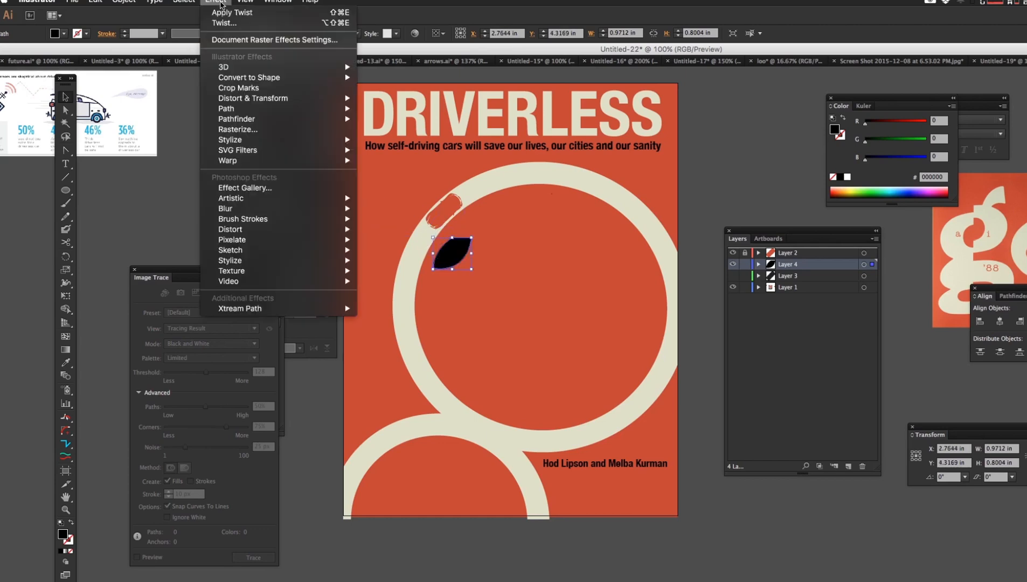
mouse_move(264, 209)
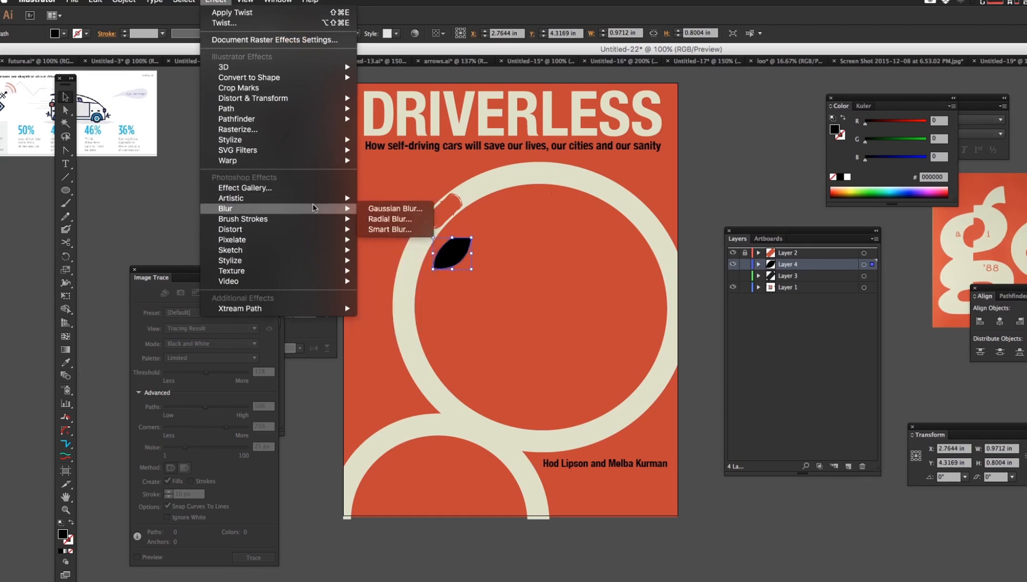
left_click(388, 208)
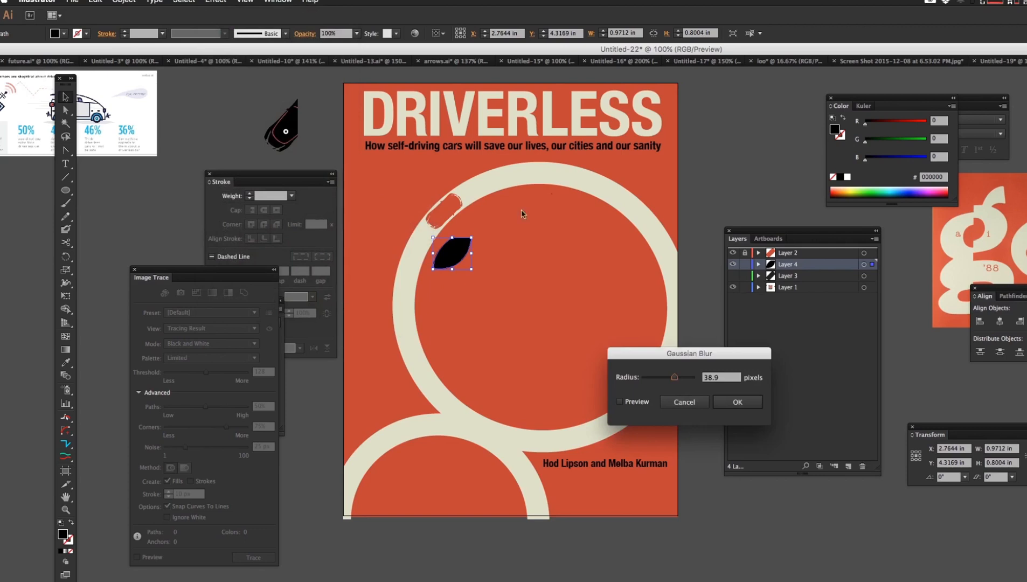
left_click(631, 404)
left_click_drag(674, 377, 680, 377)
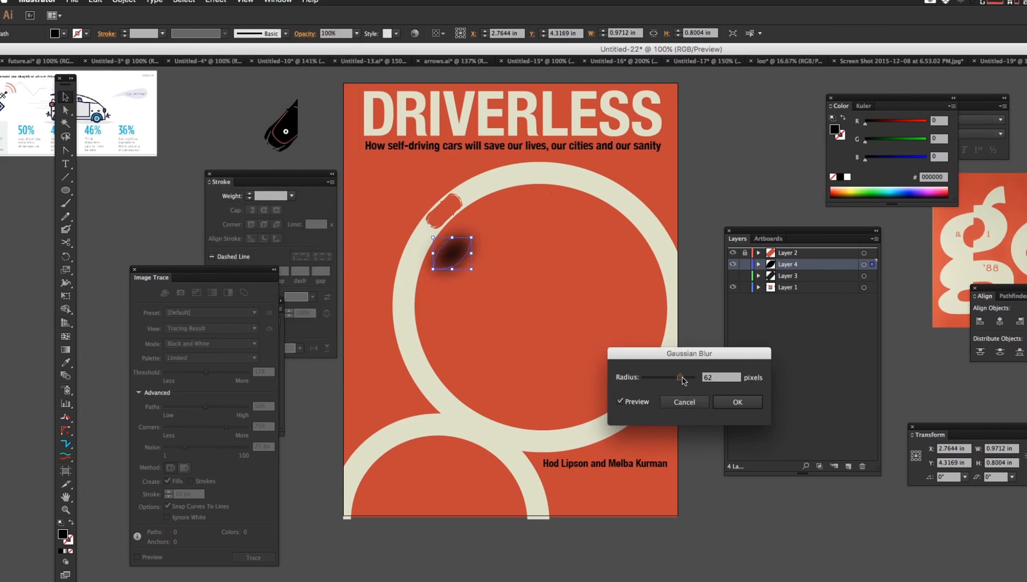
left_click(728, 403)
Step: Try the blurred shadow beneath the car, moving it to about X 2.38 in, Y 3.34 in
left_click_drag(448, 254, 446, 243)
key("Tab")
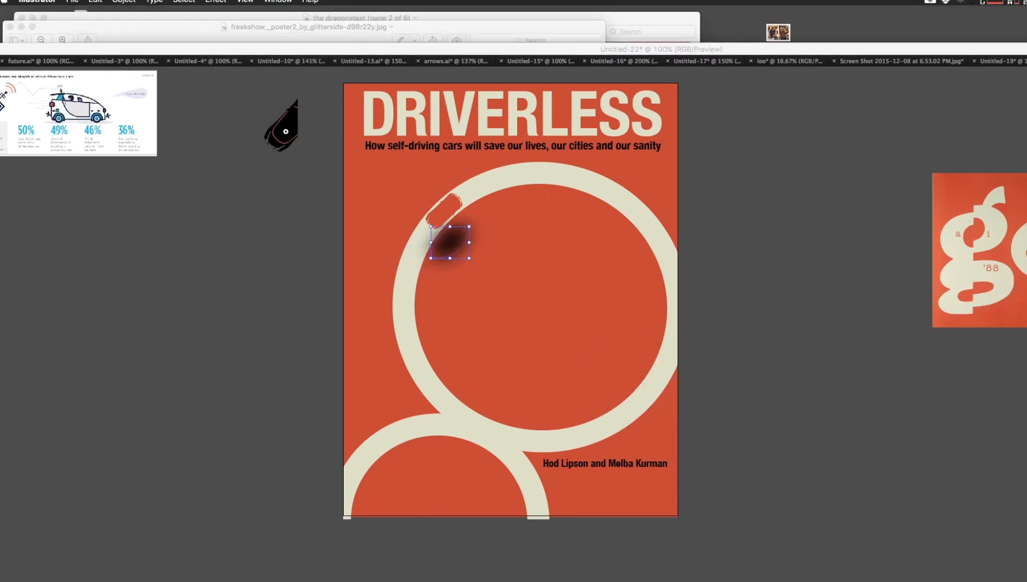
key("Tab")
left_click_drag(447, 252, 443, 226)
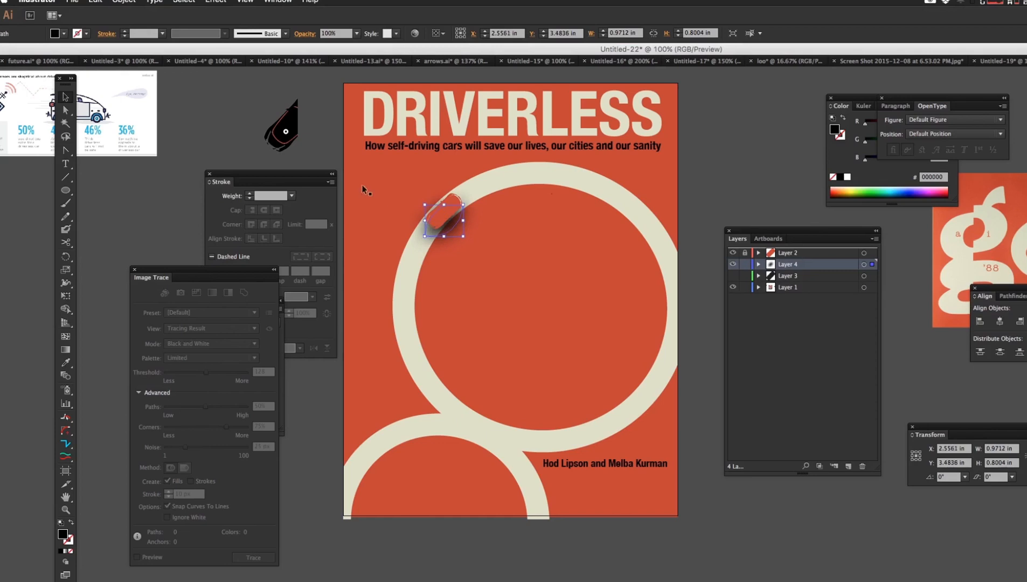
left_click(230, 107)
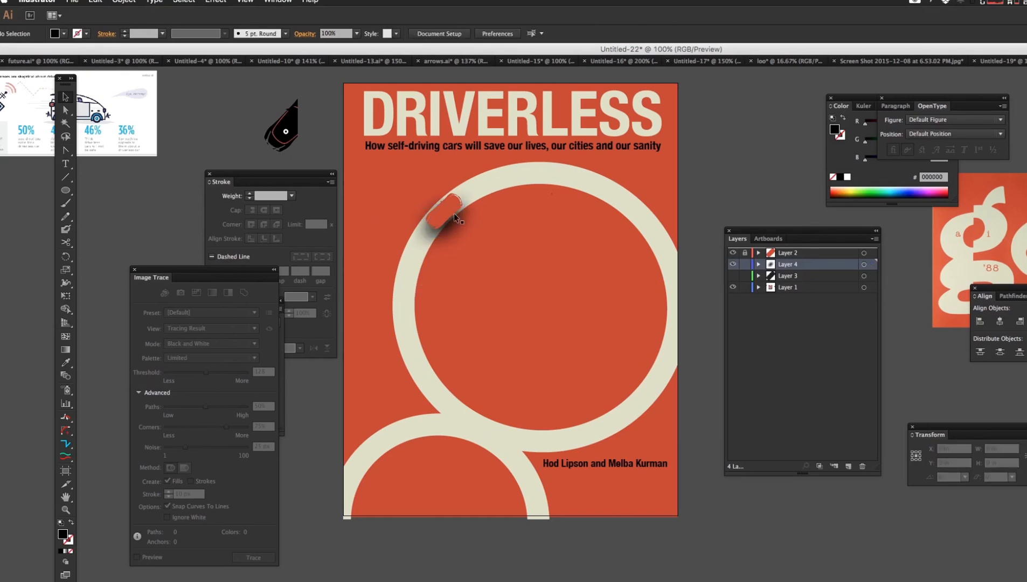
left_click_drag(449, 225, 441, 221)
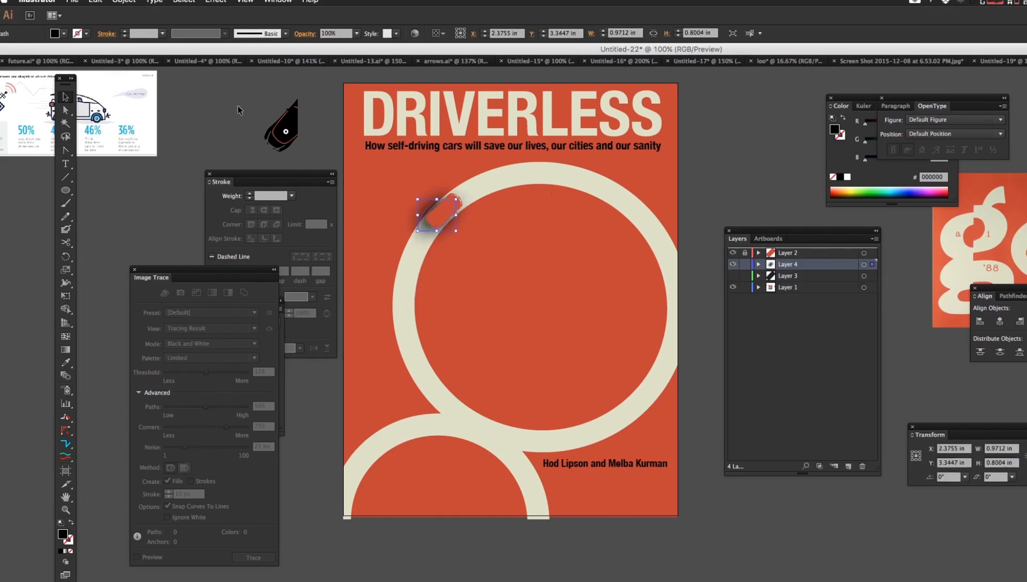
left_click(362, 220)
left_click(426, 222)
left_click(215, 2)
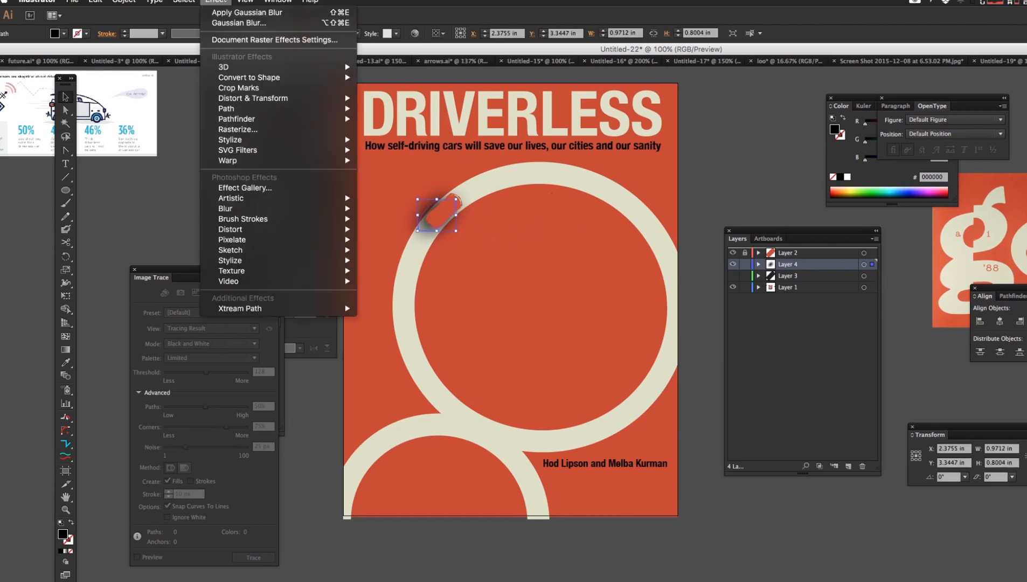
left_click(237, 23)
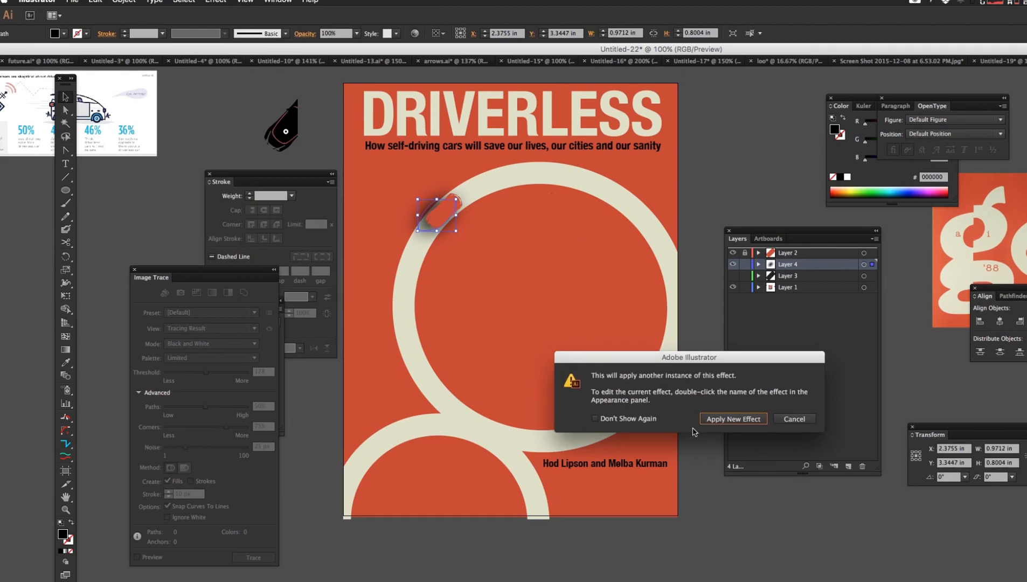
left_click(781, 420)
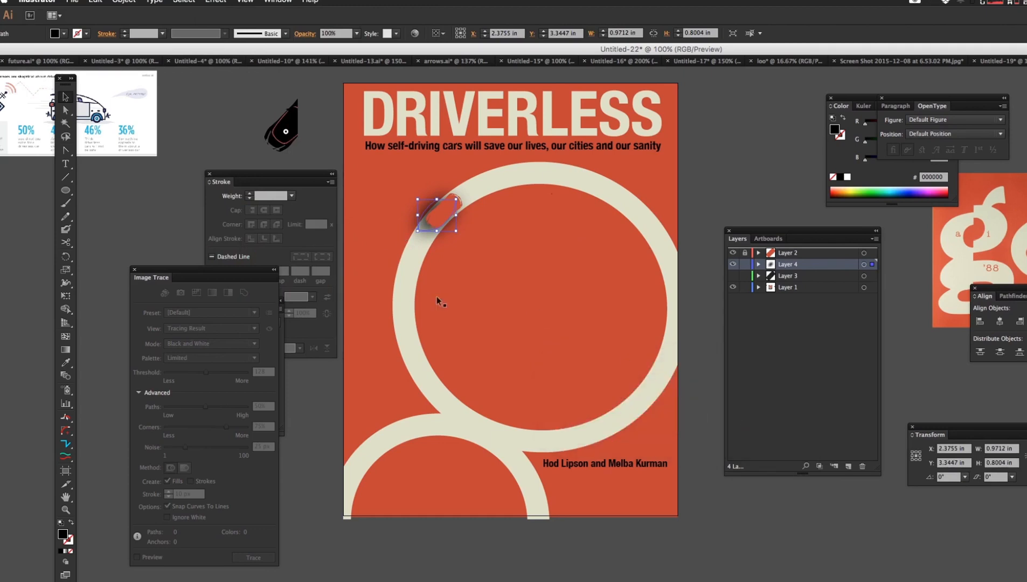
Step: Undo the shadow's Gaussian Blur and the moves made after it
key("Right")
key("Right")
key("Right")
key("Right")
key("Right")
key("Right")
key("Right")
key("Right")
key("Right")
key("Right")
key("Down")
key("Down")
key("Down")
key("Down")
key("Down")
key("Down")
key("Down")
key("Down")
key("Down")
key("Down")
key("Down")
key("Down")
key("Down")
key("Down")
key("Down")
key("Down")
key("Down")
key("Down")
key("Down")
key("Down")
key("Right")
key("Right")
key("Right")
key("Right")
key("Right")
key("Right")
key("Right")
key("Right")
key("Right")
key("Right")
key("Left")
key("Left")
key("Left")
key("Left")
key("Left")
key("Left")
key("Left")
key("Left")
key("Left")
key("Left")
key("Down")
key("Down")
key("Down")
key("Down")
key("super+z")
key("super+z")
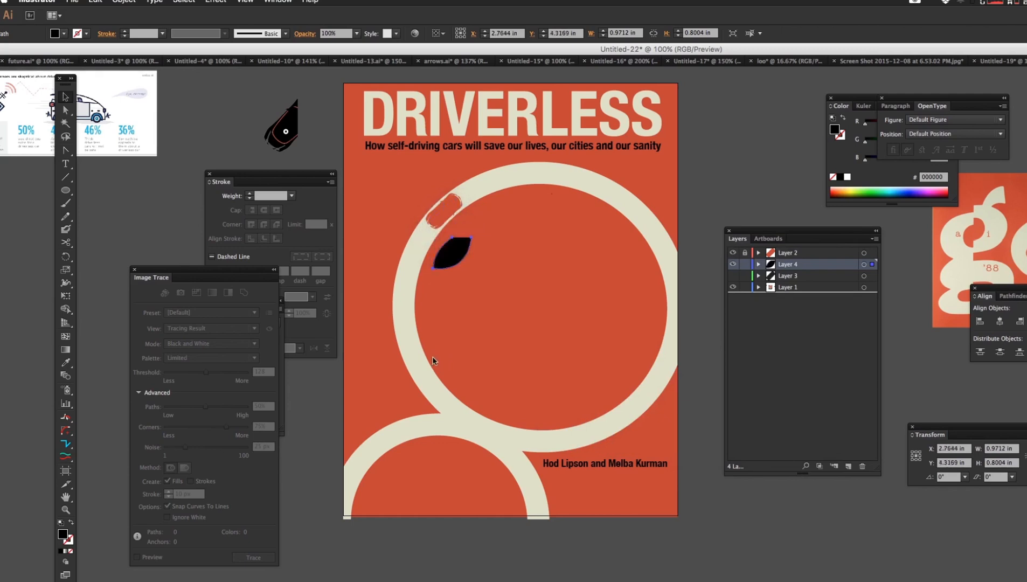
Step: Apply a much lighter Gaussian Blur to the black shadow shape, using a radius well below 62 pixels
left_click(232, 2)
mouse_move(215, 1)
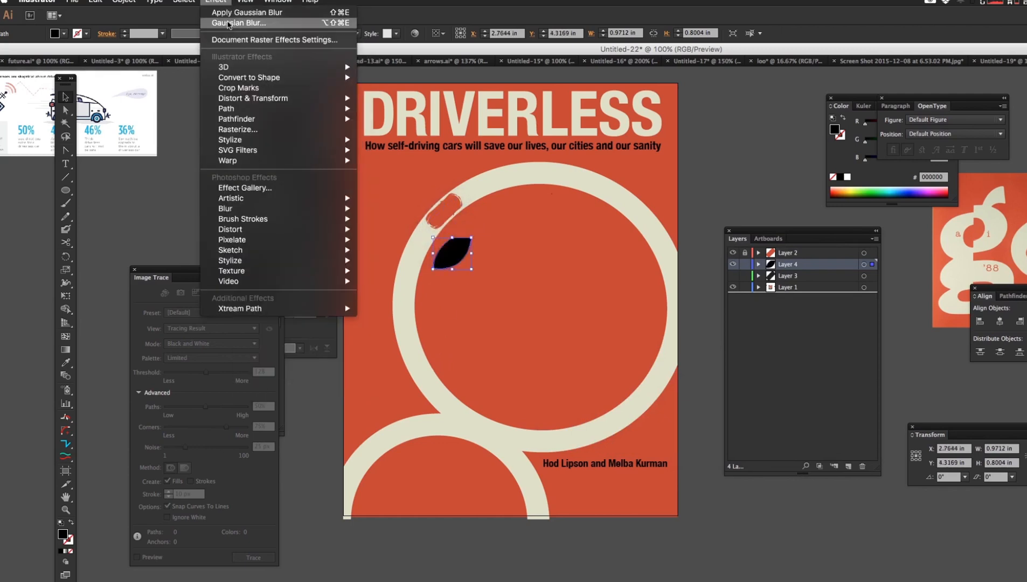
left_click(229, 22)
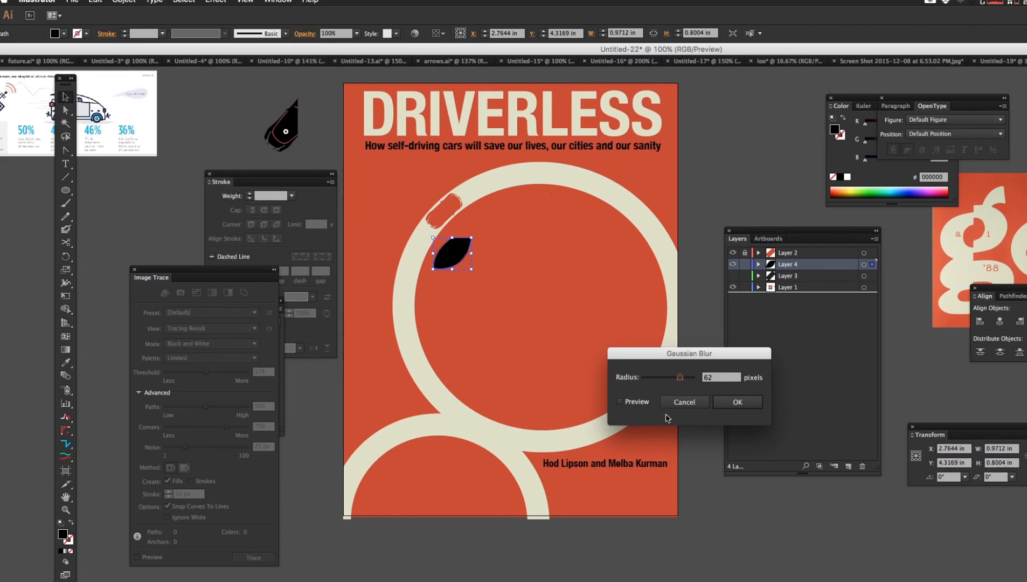
left_click(641, 403)
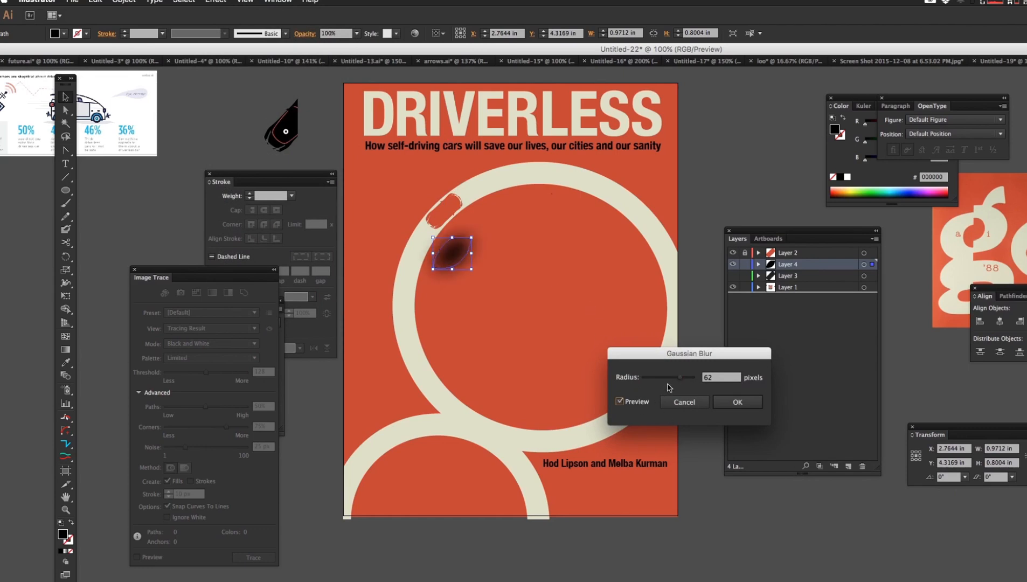
left_click_drag(665, 379, 662, 393)
left_click(718, 409)
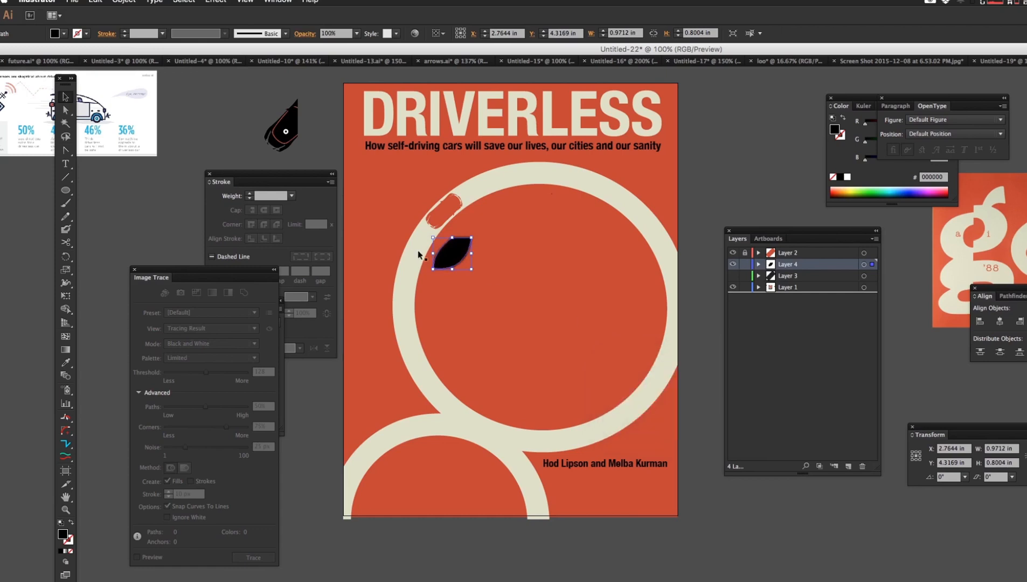
Step: Move the softly blurred shadow up and left so it sits beneath the car's lower edge, at about X 2.50 in
key("shift+Up")
key("shift+Up")
key("shift+Up")
key("shift+Up")
key("shift+Up")
key("shift+Left")
key("Left")
key("Left")
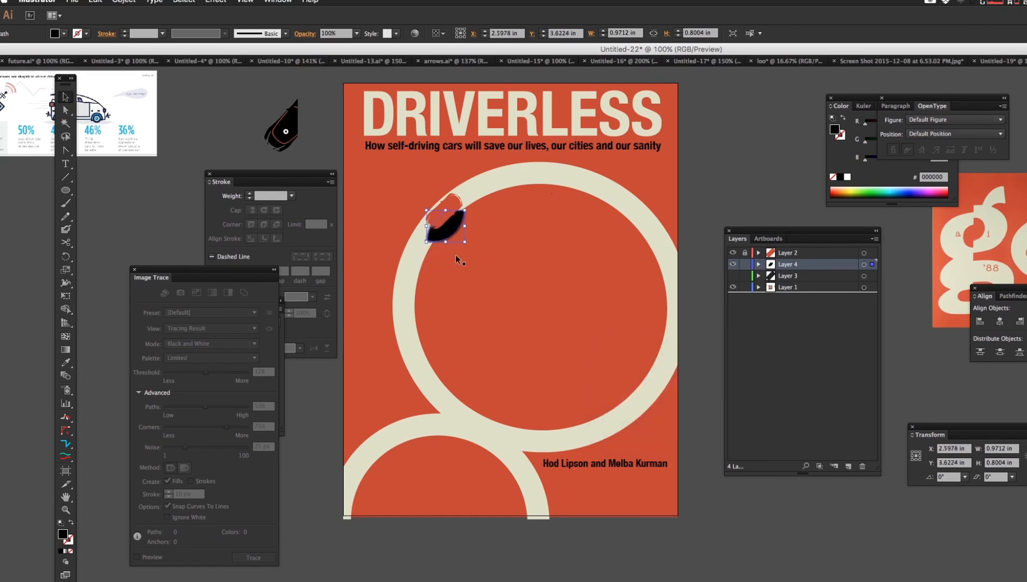
left_click_drag(456, 229, 451, 224)
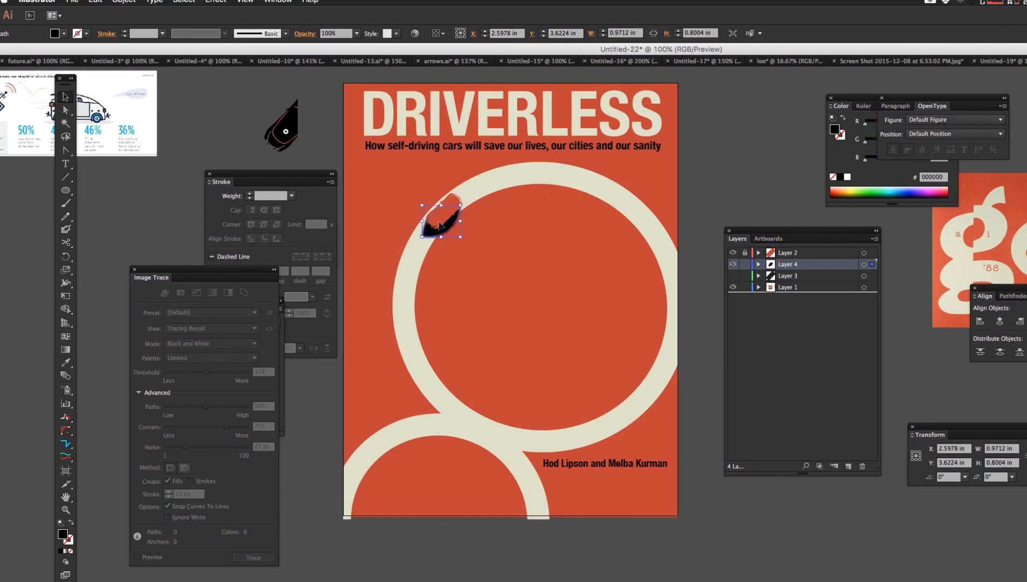
left_click(372, 226)
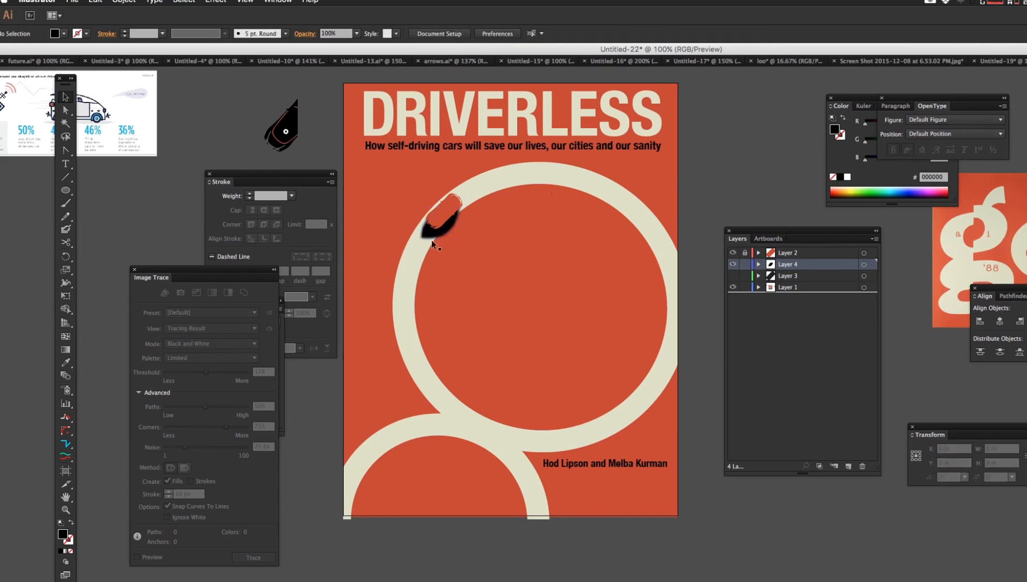
Step: Shrink the blurred shadow to about 0.78 × 0.67 in and fit it beneath the car at about X 2.60 in, Y 3.47 in
left_click(450, 229)
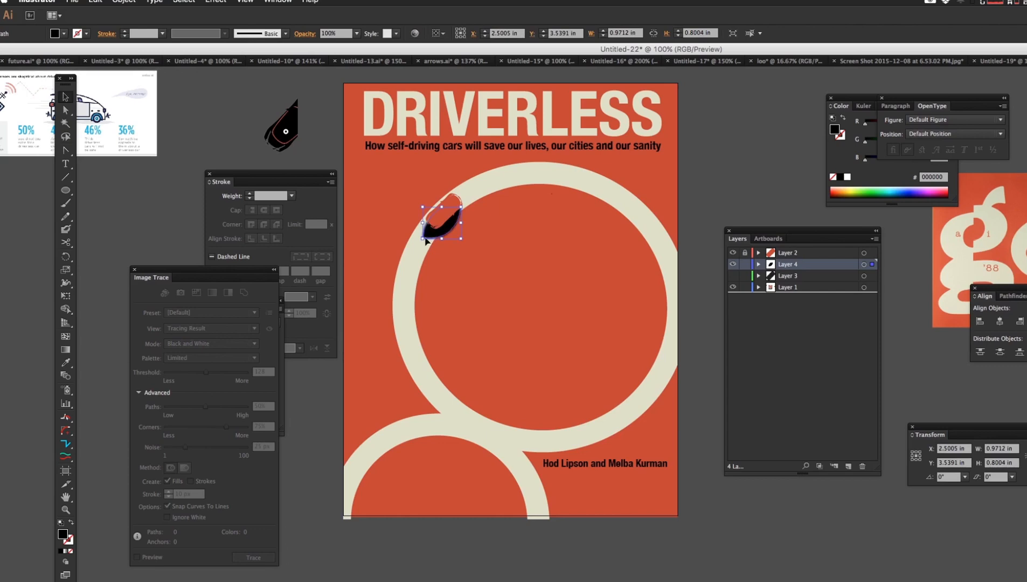
left_click_drag(424, 240, 429, 237)
left_click(240, 122)
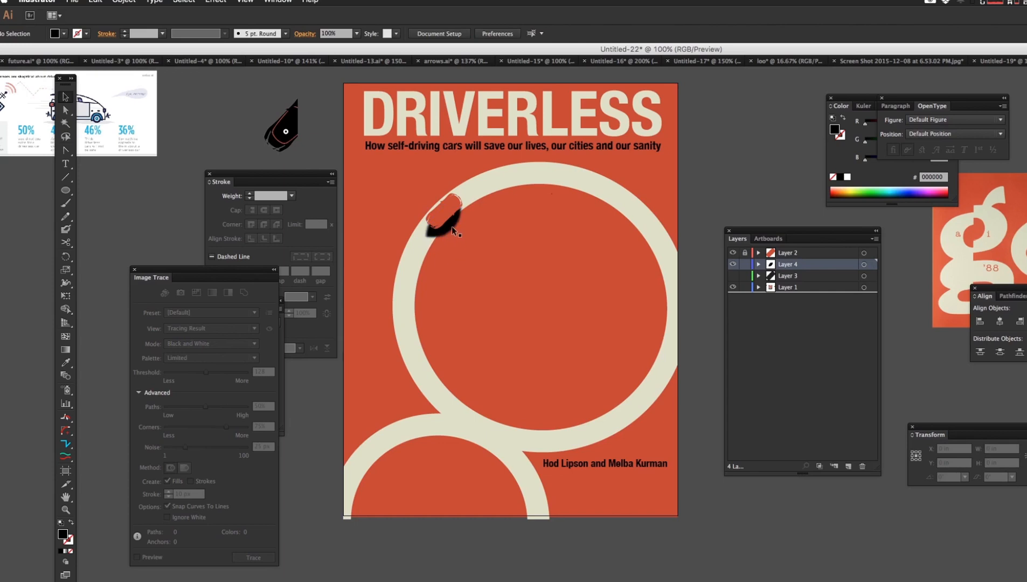
mouse_move(448, 224)
left_mouse_down()
mouse_move(440, 219)
mouse_move(438, 233)
left_mouse_up()
left_click(244, 104)
left_click(432, 236)
left_click_drag(429, 240, 431, 236)
left_click(449, 254)
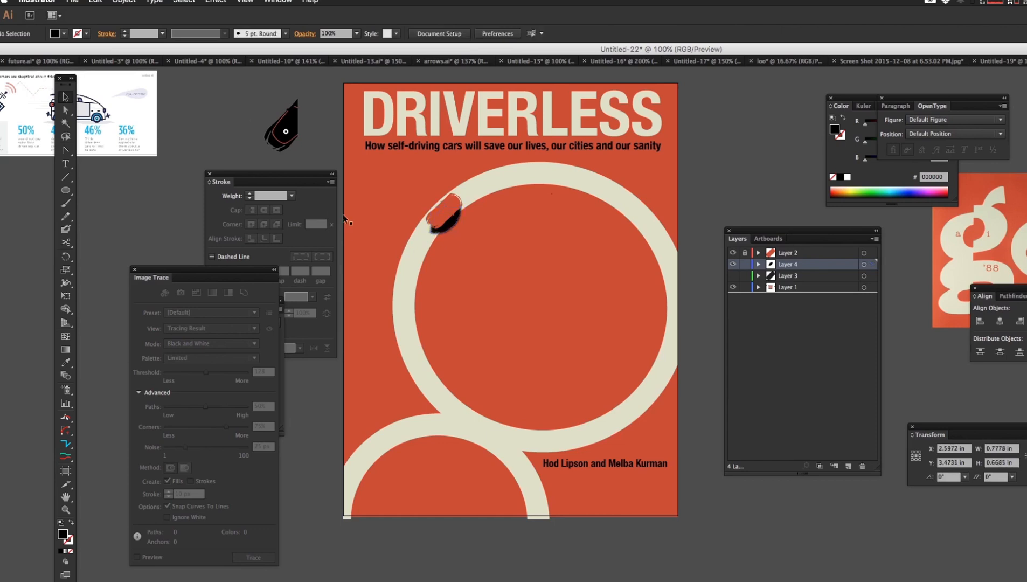
Step: Set the blurred shadow's opacity to 70% and shift it down to about Y 3.53 in
left_click(450, 222)
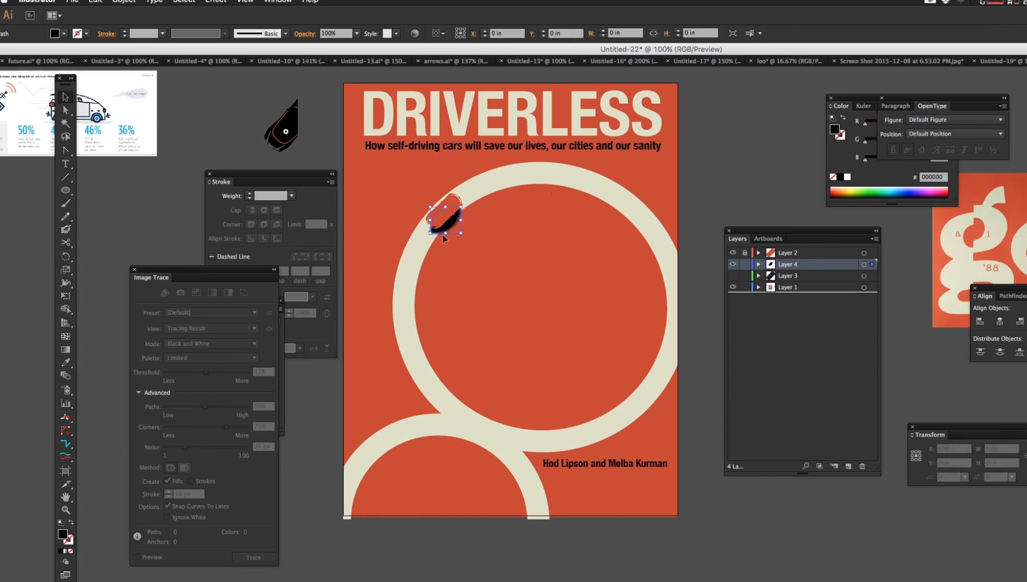
left_click(356, 33)
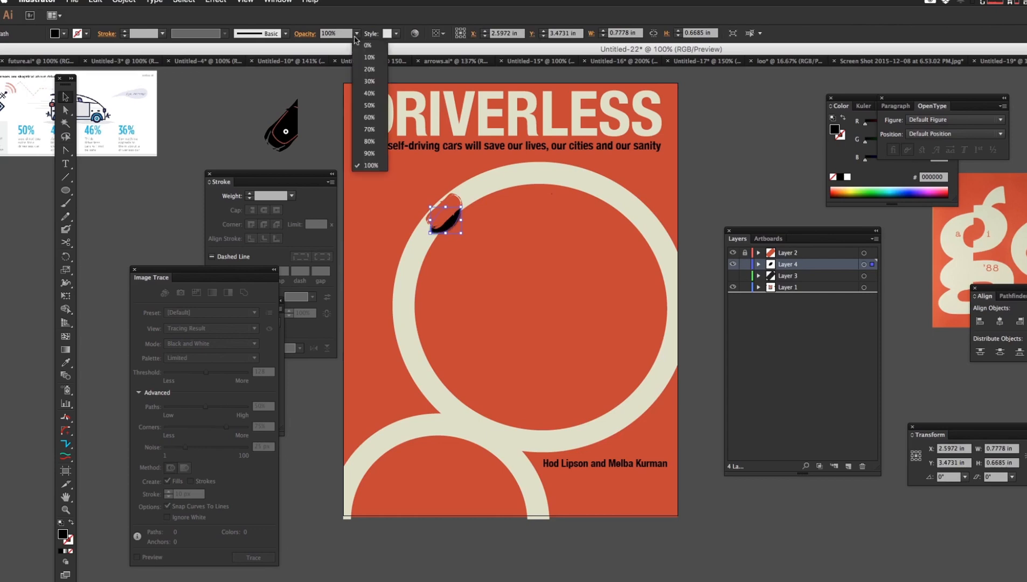
left_click(367, 129)
left_click(209, 105)
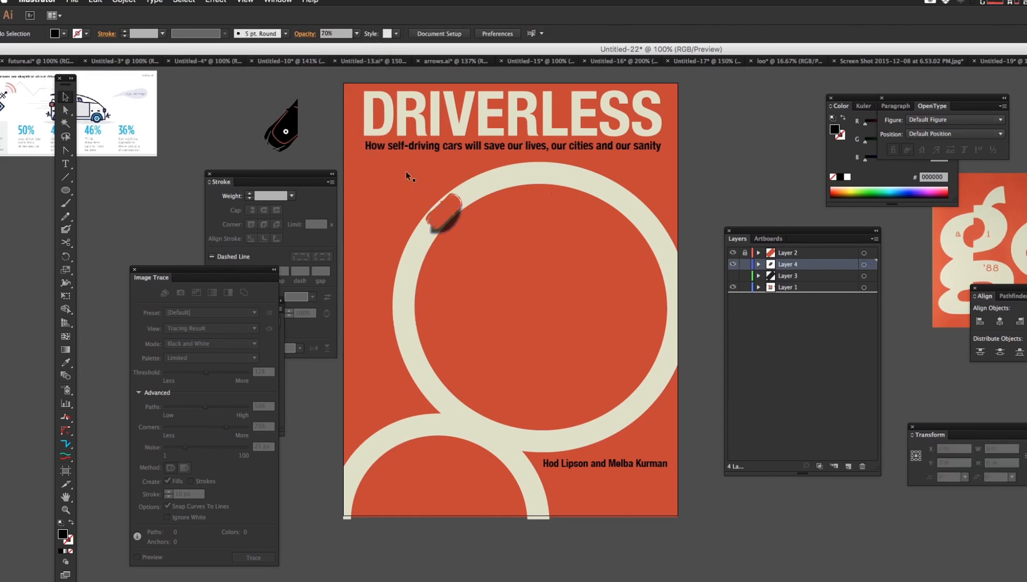
left_click(446, 229)
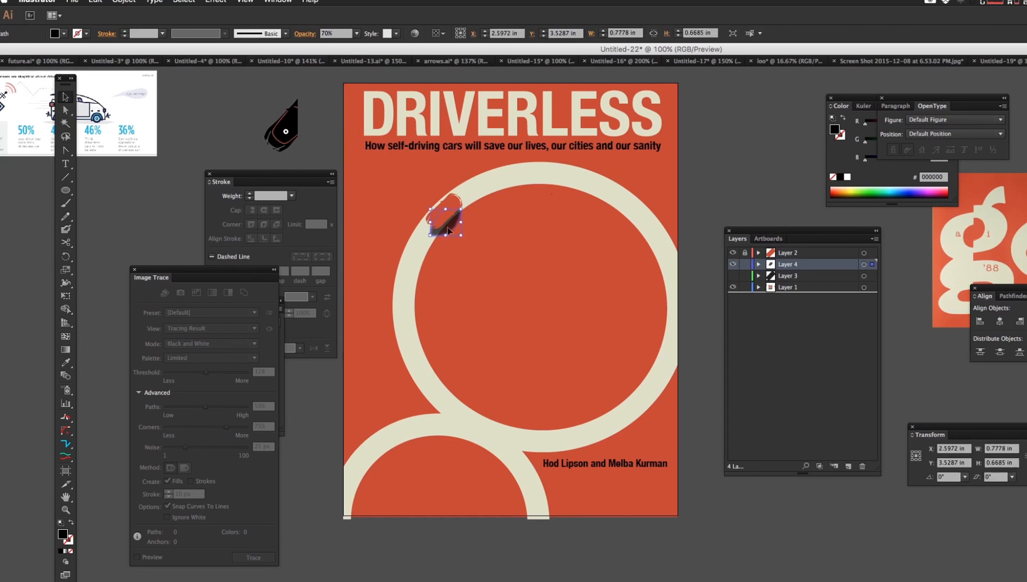
Step: Move the blurred shadow up and left against the car's lower edge, at about X 2.49 in, Y 3.43 in
left_click_drag(451, 235, 448, 226)
left_click_drag(445, 227, 440, 225)
left_click(269, 130)
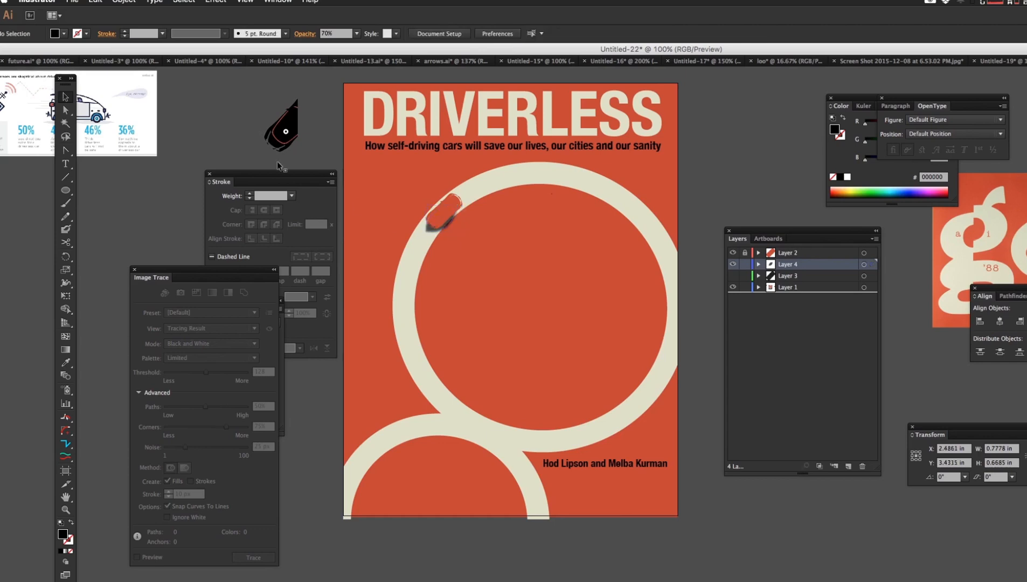
Step: Reposition the blurred shadow under the car and nudge it slightly up and left in small increments
left_click(452, 223)
key("Up")
key("Up")
key("Up")
key("Left")
key("Left")
left_click(254, 125)
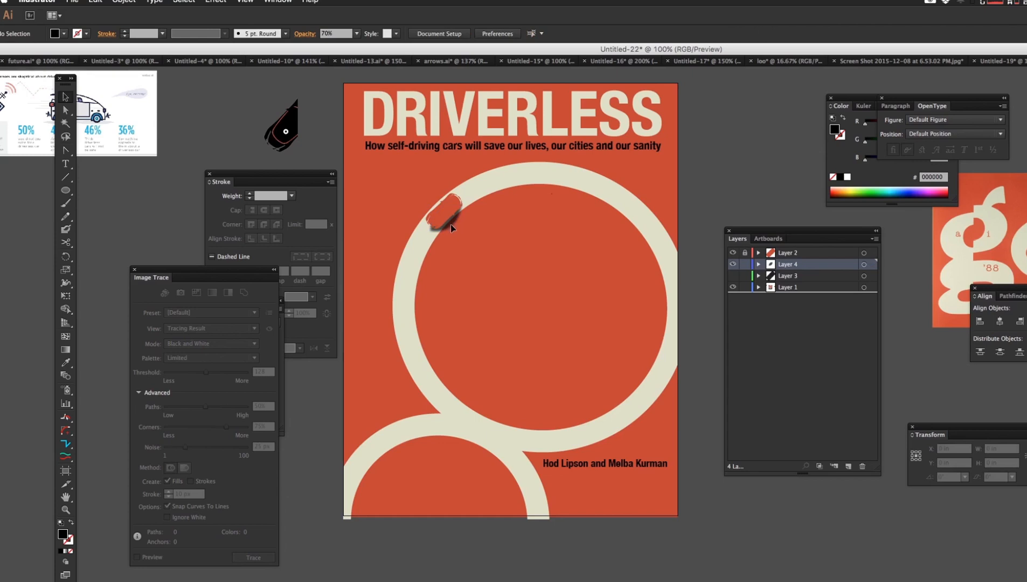
Step: Try further shadow positions around the car, ending beneath its lower edge
left_click(456, 239)
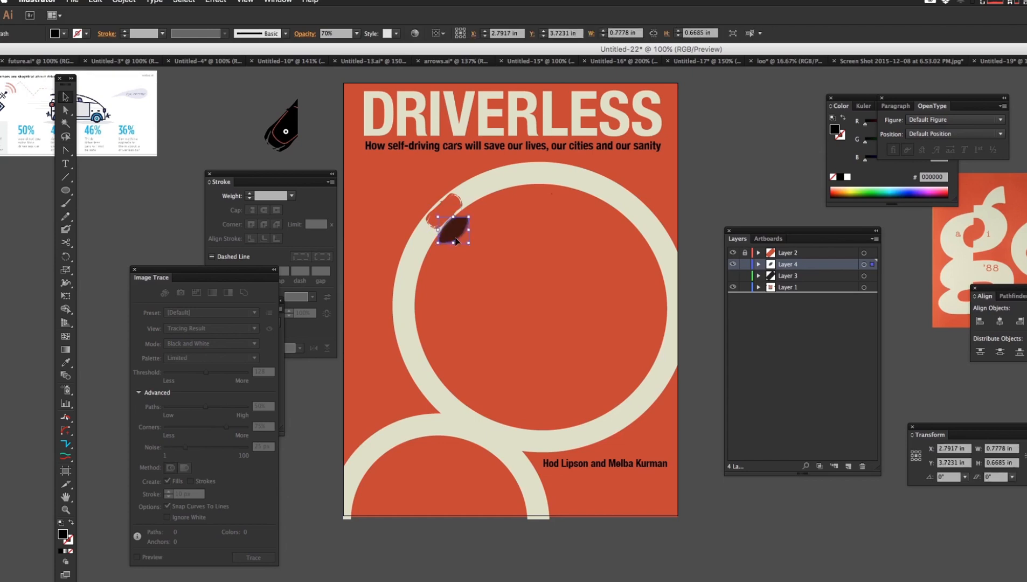
left_click_drag(454, 235, 438, 225)
left_click(472, 232)
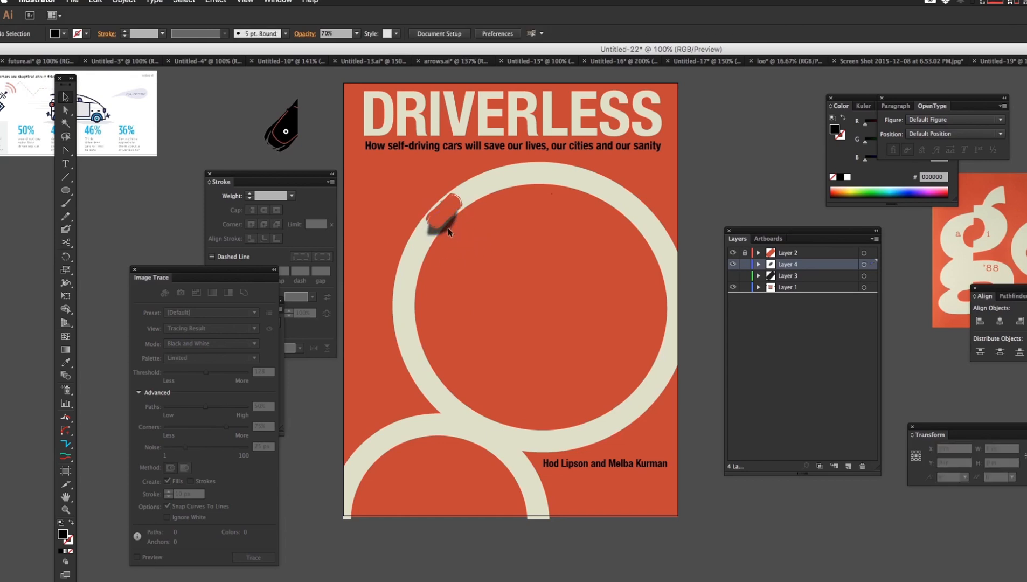
left_click(423, 227)
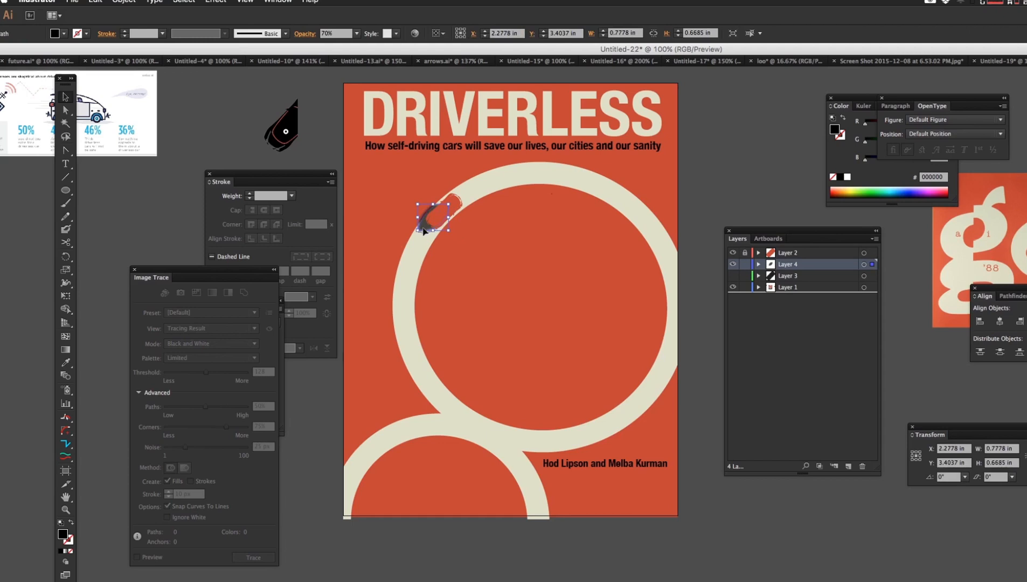
left_click_drag(419, 229, 440, 236)
left_click(425, 283)
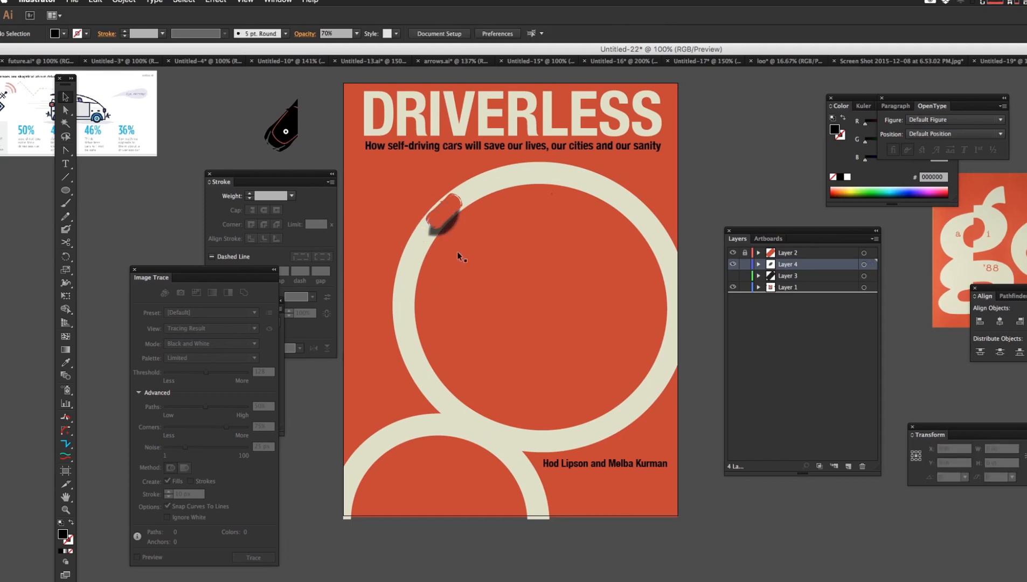
Step: Move the blurred shadow clear of the car and delete it
left_click_drag(452, 243, 452, 244)
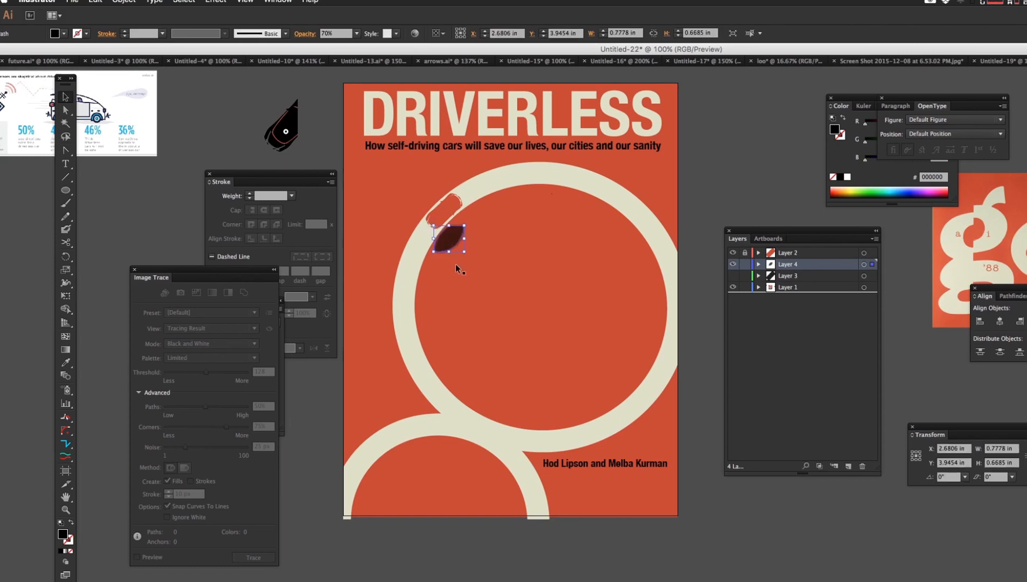
key("Delete")
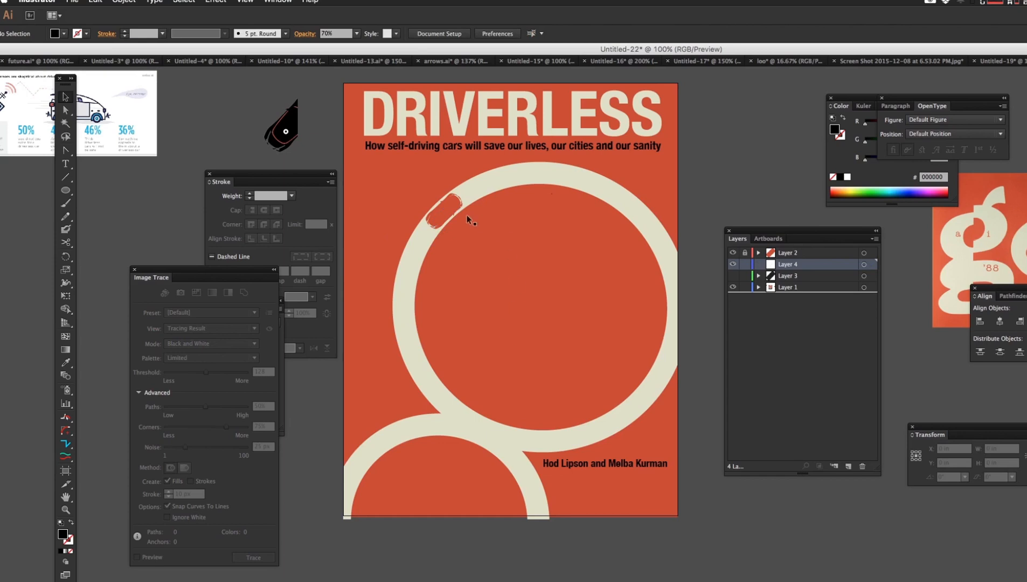
Step: Unlock Layer 2 and scale its car artwork down to about 0.78 × 0.76 in, keeping it centred on the road
left_click(744, 253)
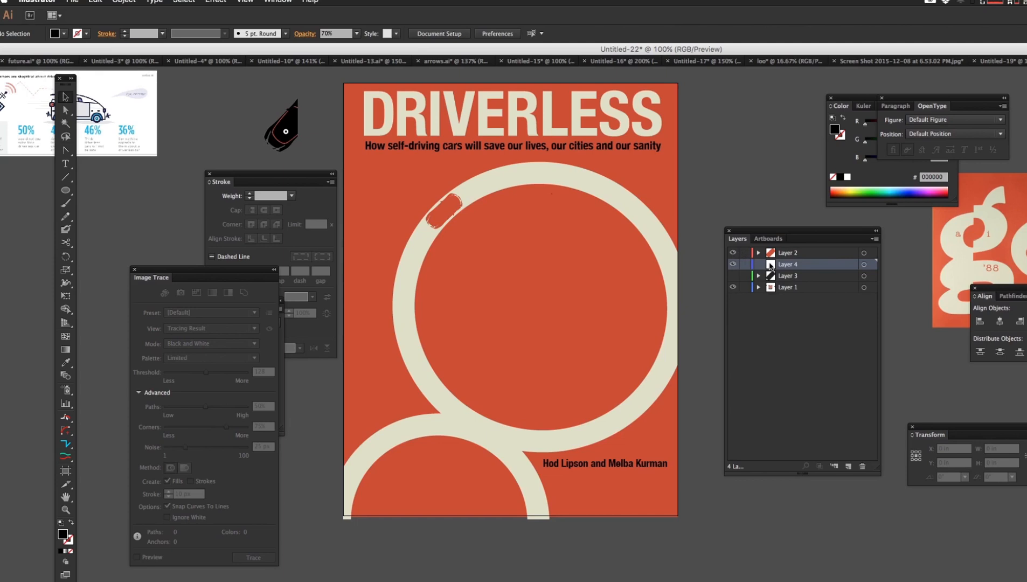
left_click(864, 253)
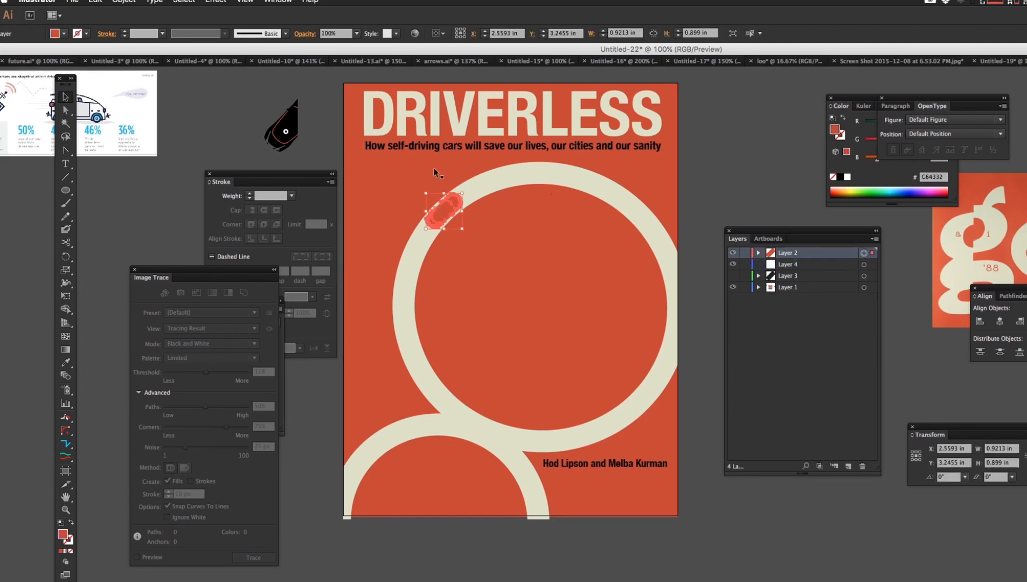
left_click_drag(467, 195, 459, 197)
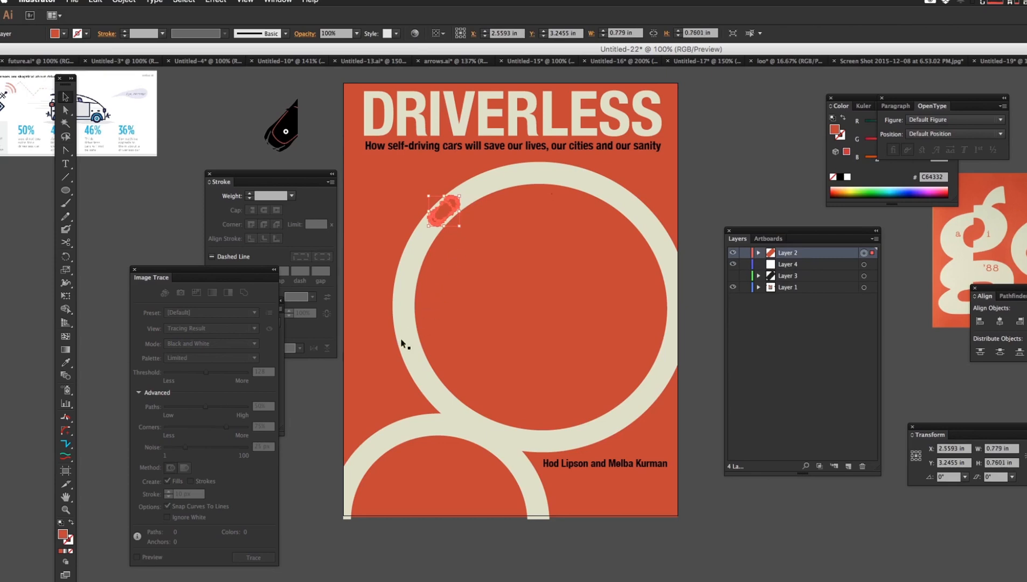
left_click(227, 135)
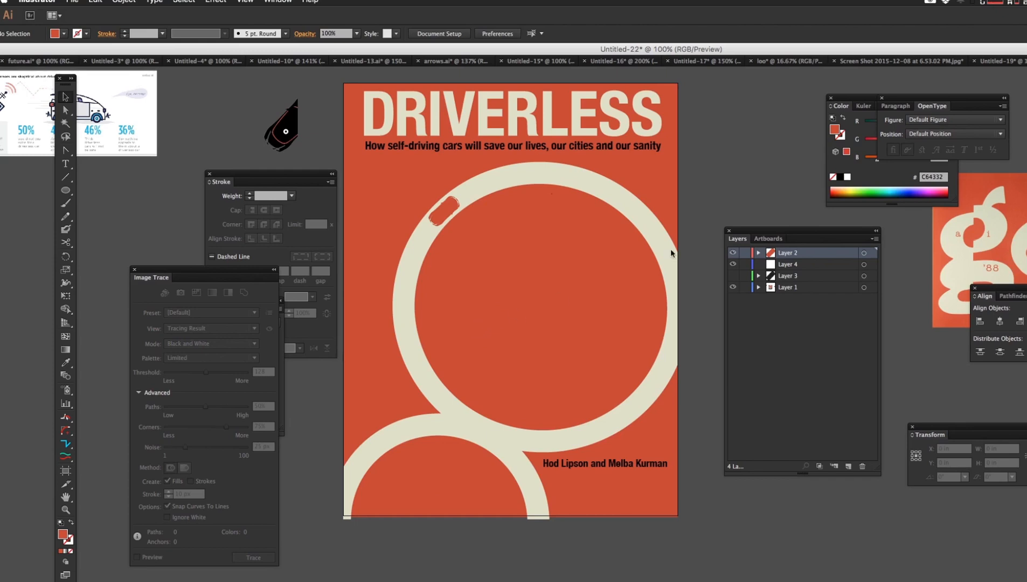
Step: Reveal the dashed centre line running around the large ring road
left_click(584, 193)
left_click(733, 156)
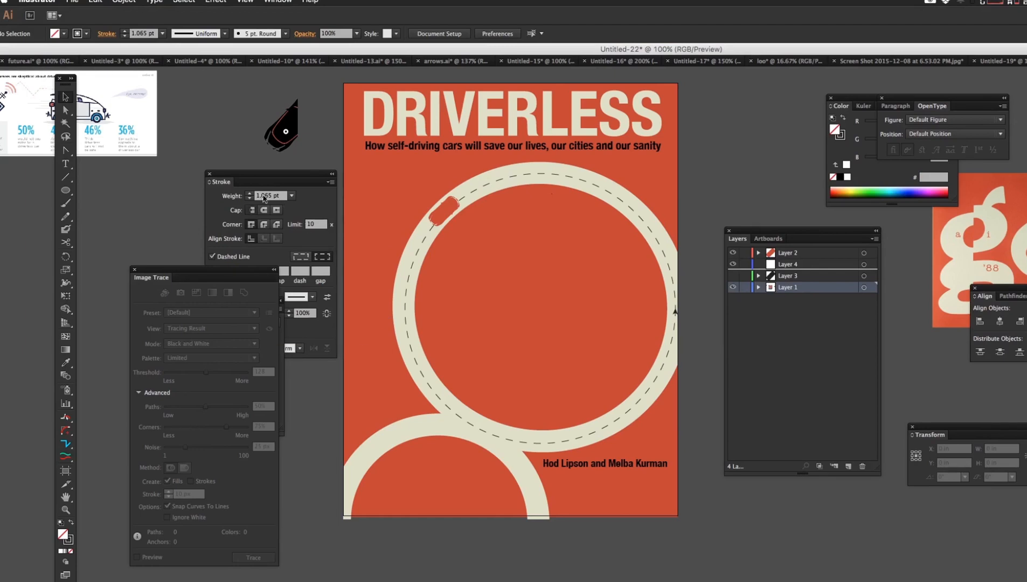
Step: Try setting the stroke's start arrowhead to None without selecting the dashed line
left_click_drag(271, 182, 263, 152)
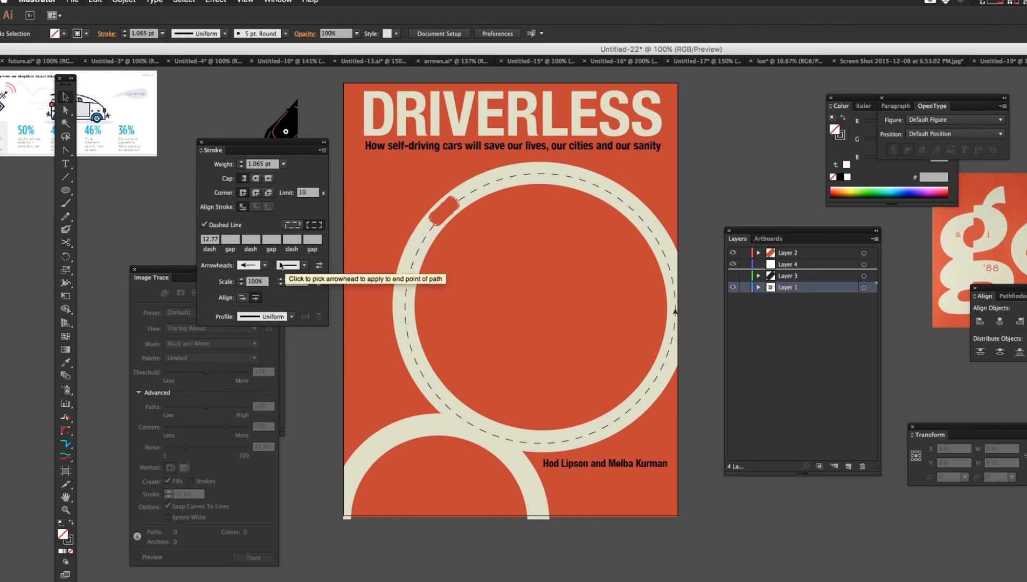
left_click(265, 265)
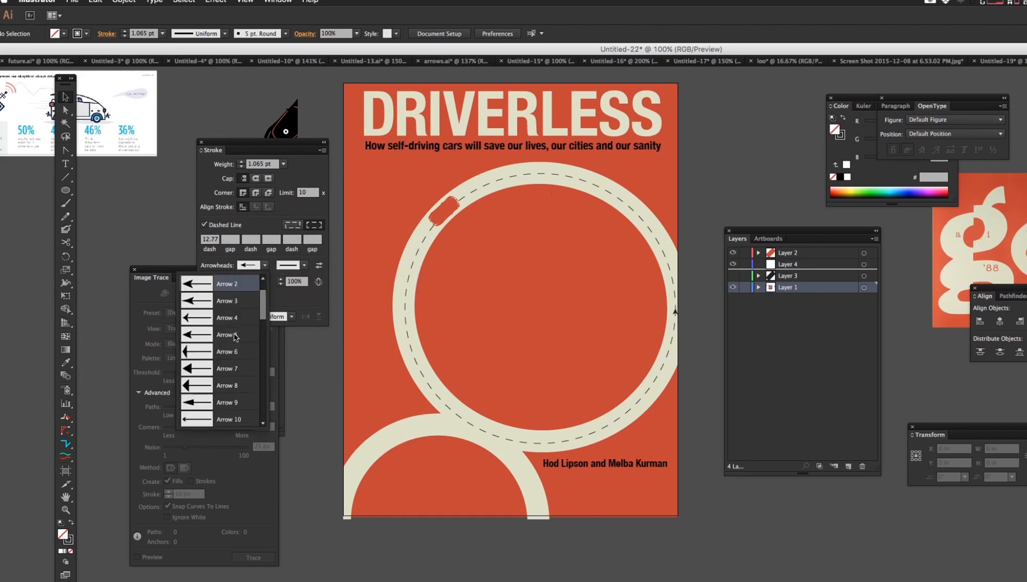
left_click(182, 214)
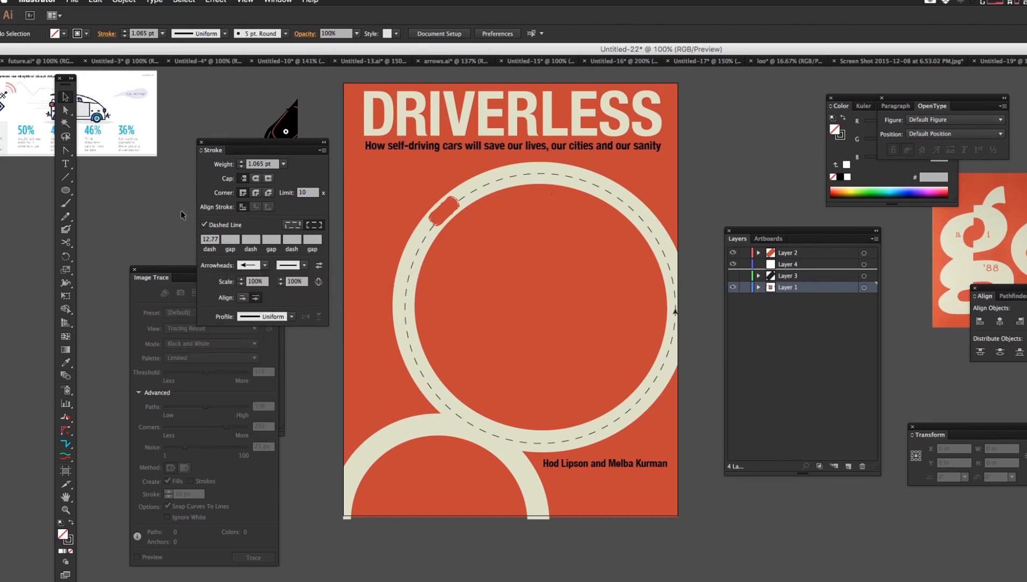
left_click(265, 268)
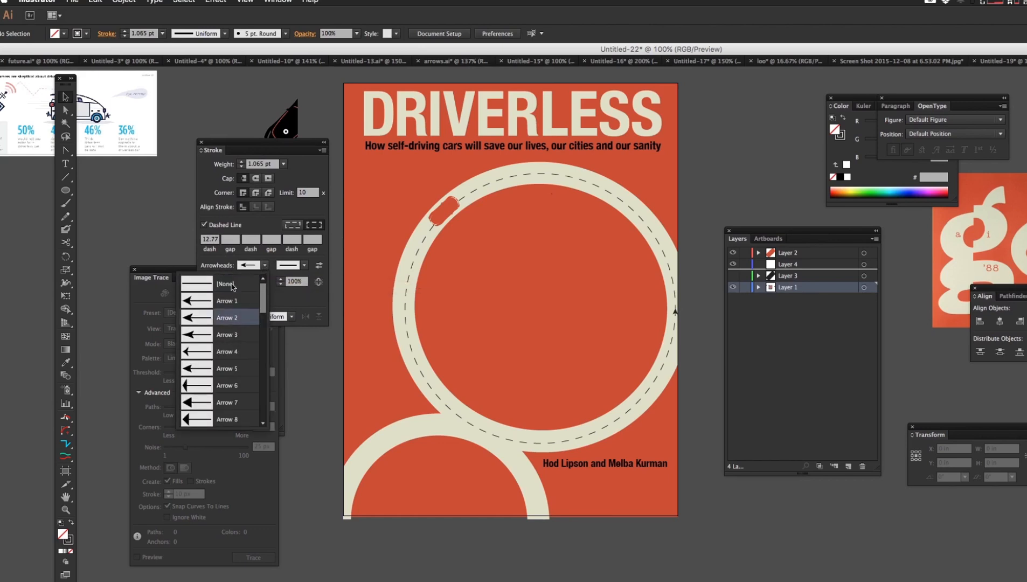
left_click(187, 286)
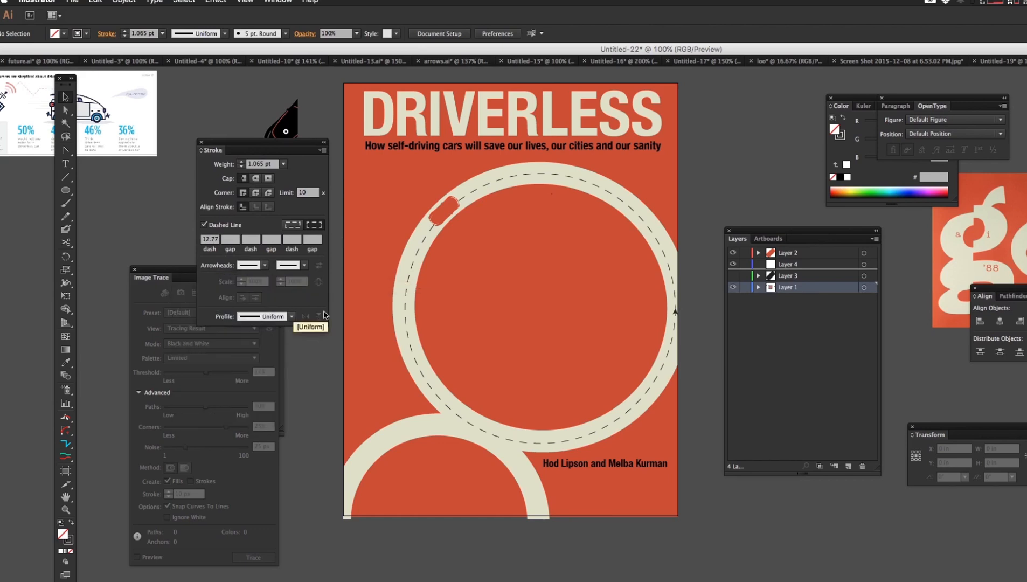
Step: Select the dashed circle on the large ring road and set its start arrowhead to None
left_click(610, 195)
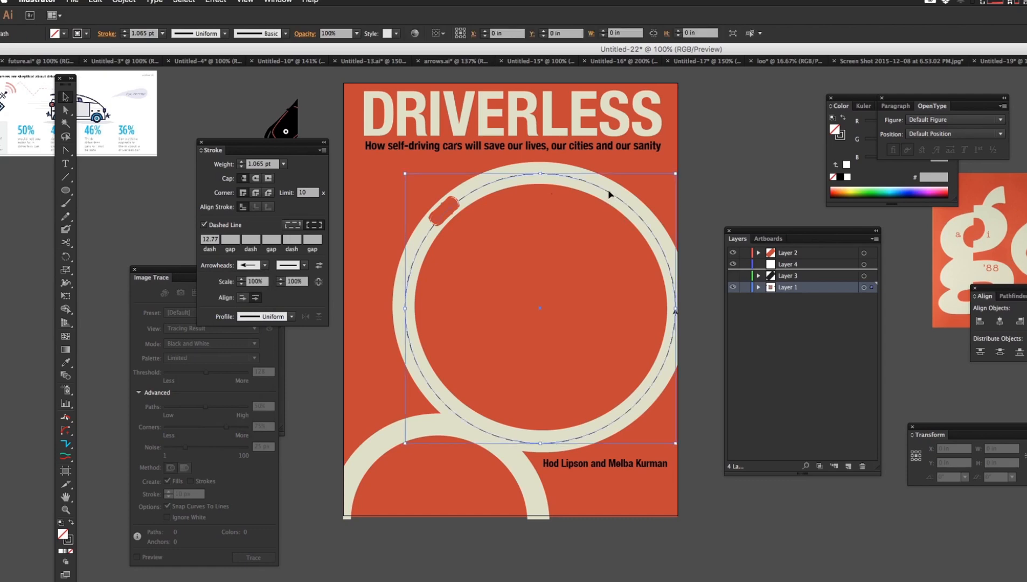
left_click(266, 265)
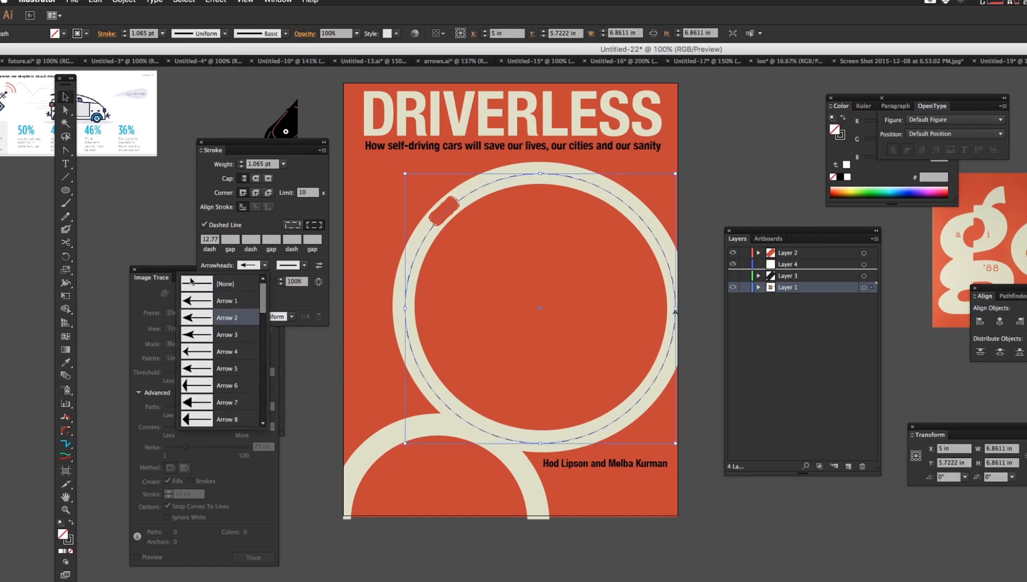
left_click(197, 283)
left_click(708, 142)
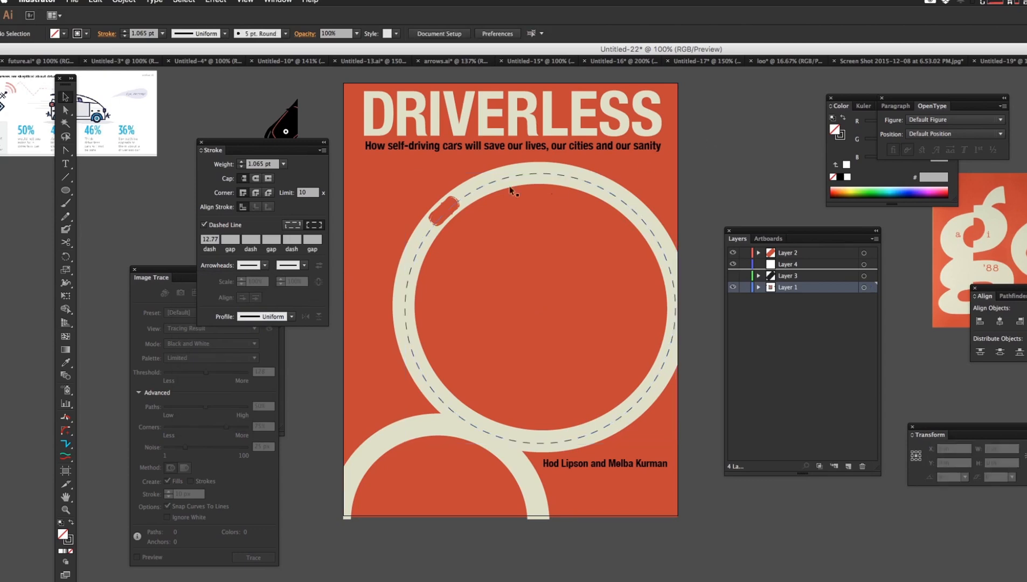
Step: Draw a dashed circle about 2.55 in wide beside the poster with a 7 pt stroke, positioned at about X 9.93 in, Y 2.07 in
left_click(416, 260)
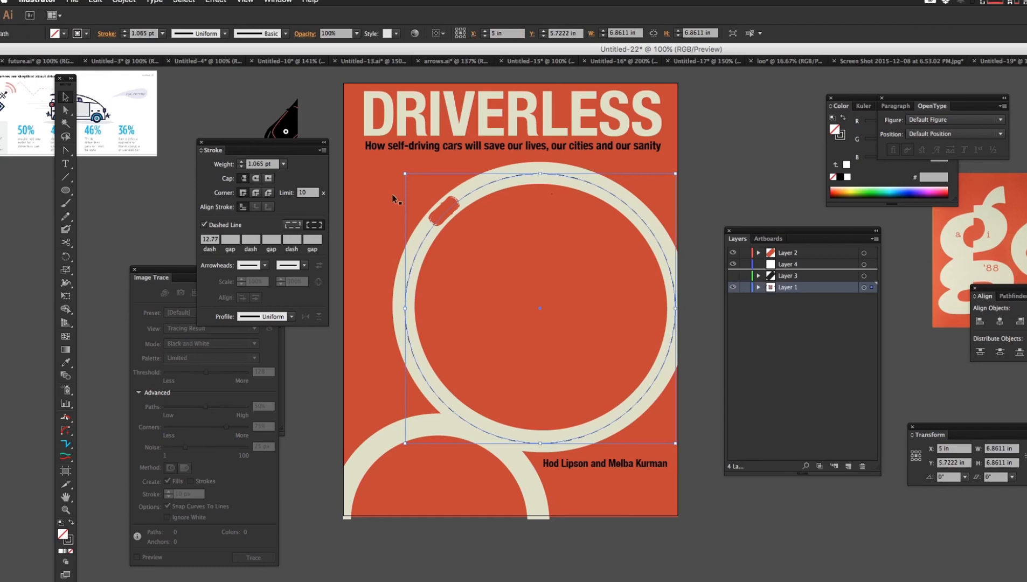
left_click(66, 189)
left_click_drag(718, 151, 776, 212)
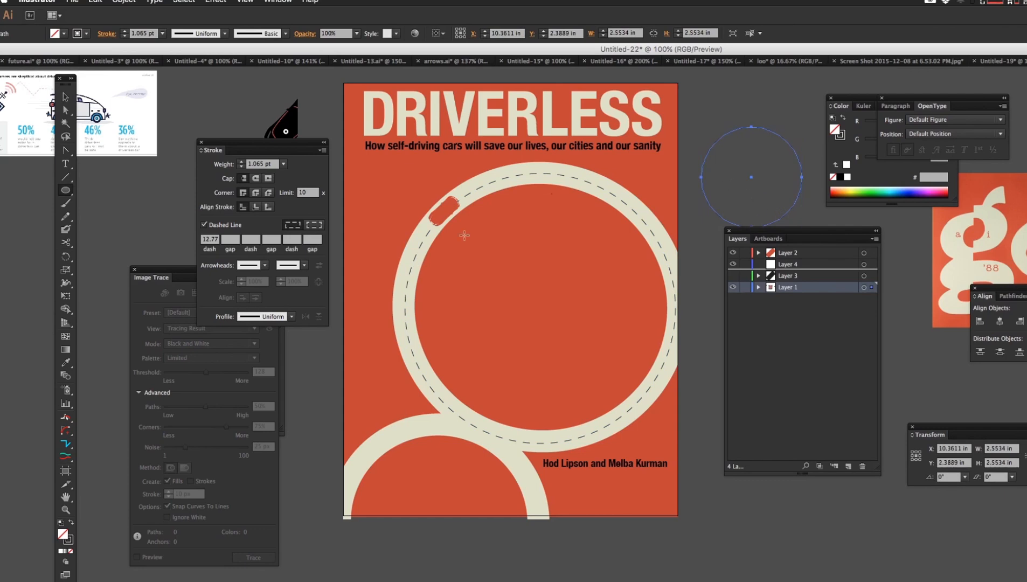
left_click(162, 34)
left_click(175, 153)
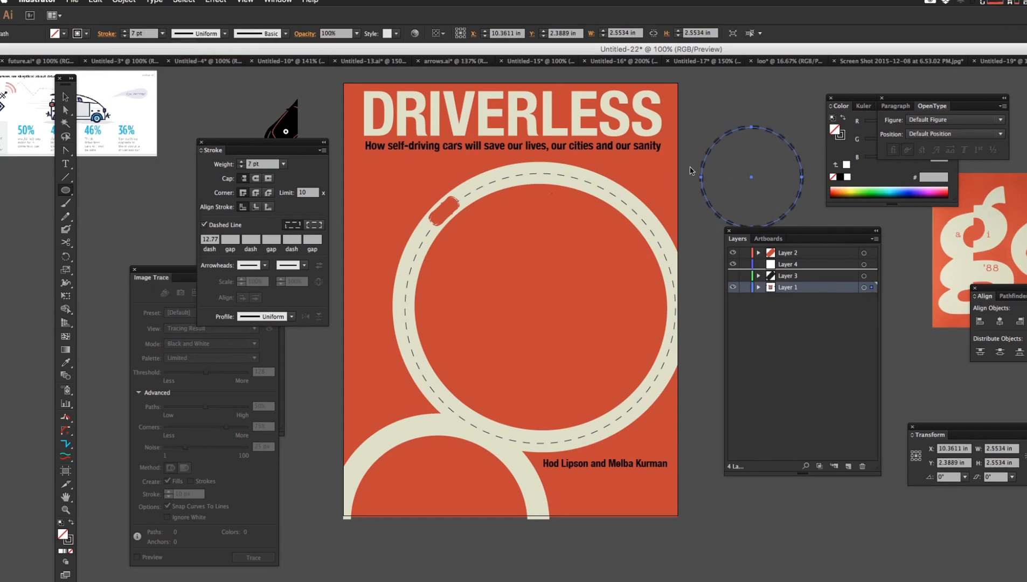
left_click(767, 103)
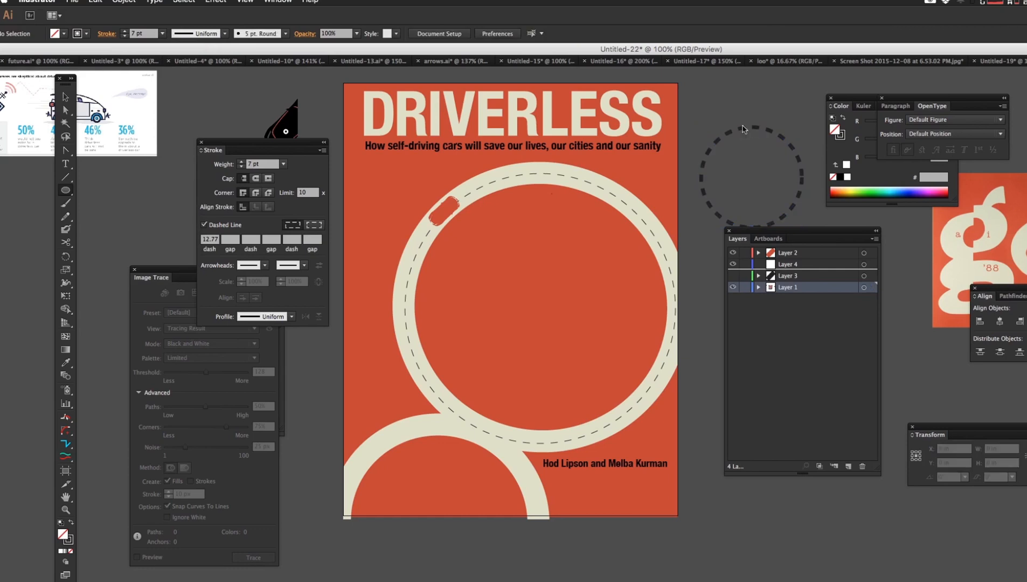
left_click_drag(709, 156, 692, 145)
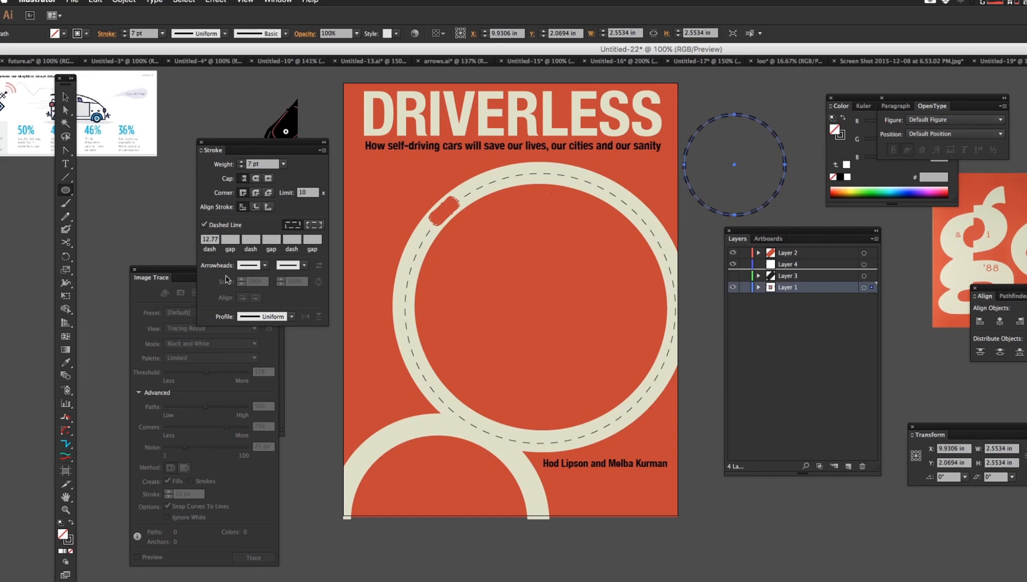
Step: Try the Arrow 2 start arrowhead on the small dashed circle, undo it and deselect the circle
left_click(263, 267)
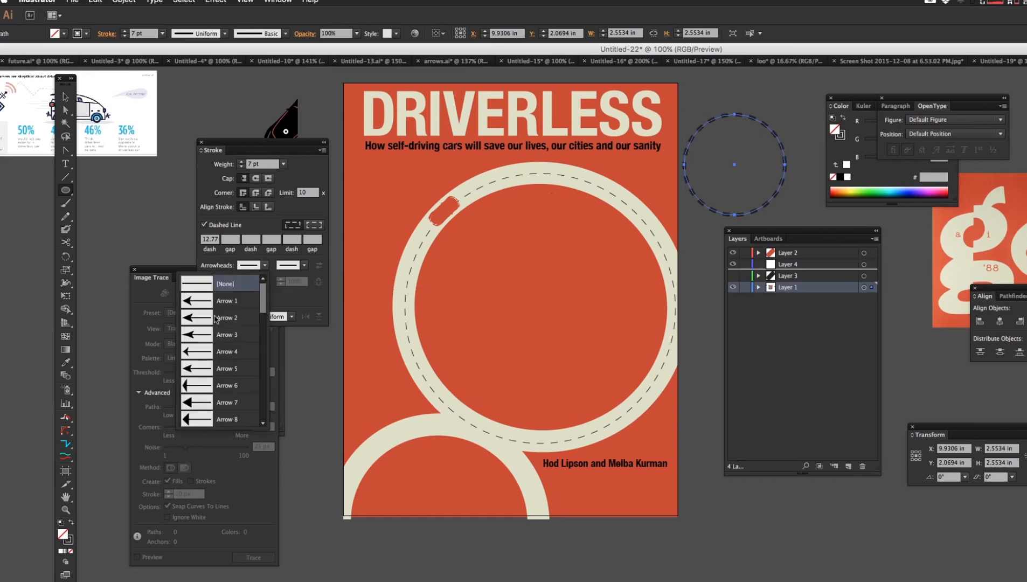
left_click(213, 317)
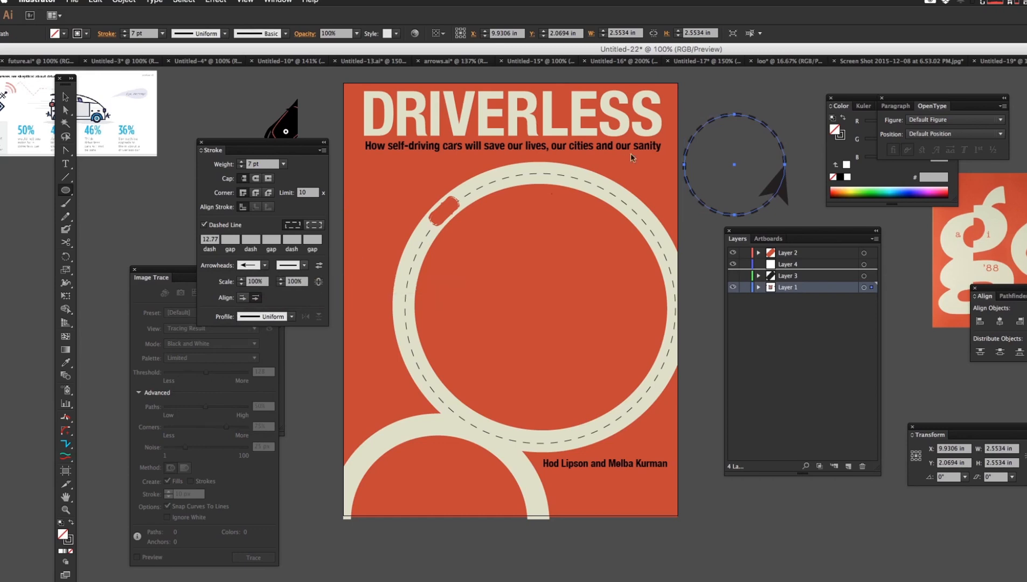
key("super+z")
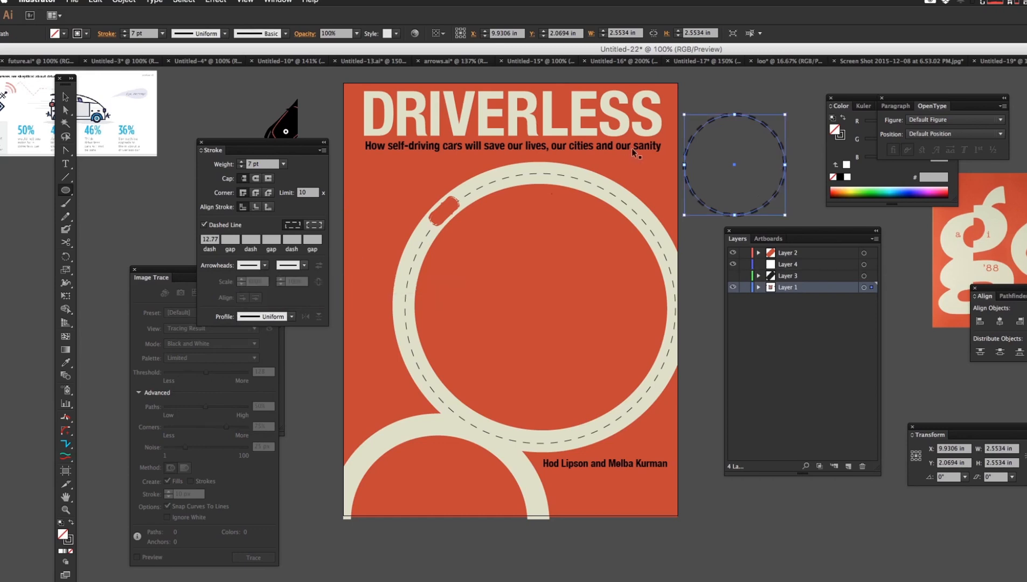
left_click(753, 108, "super")
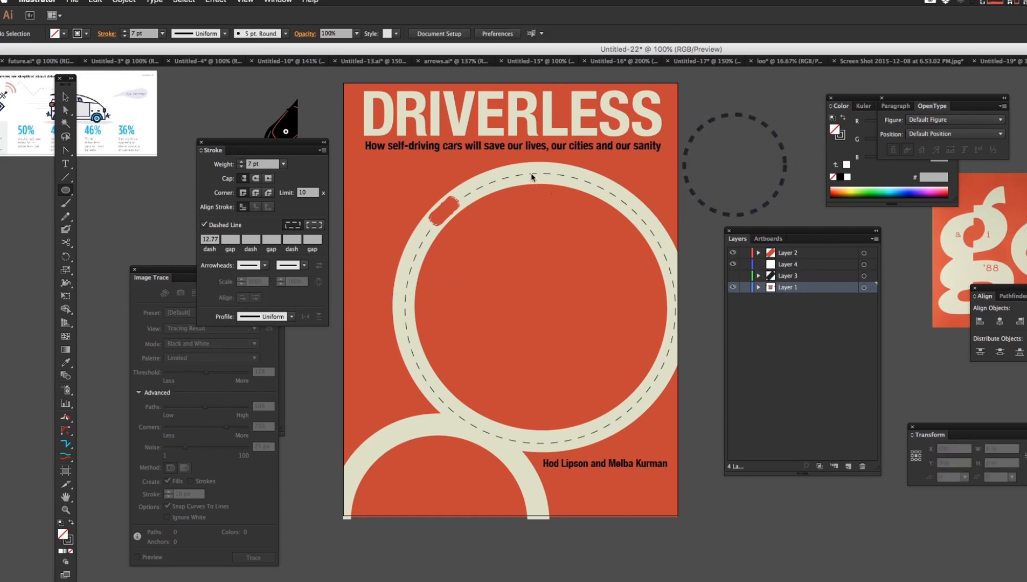
Step: Try to enlarge the dashed circle on the large ring road slightly from its centre and undo it
left_click(532, 177, "super")
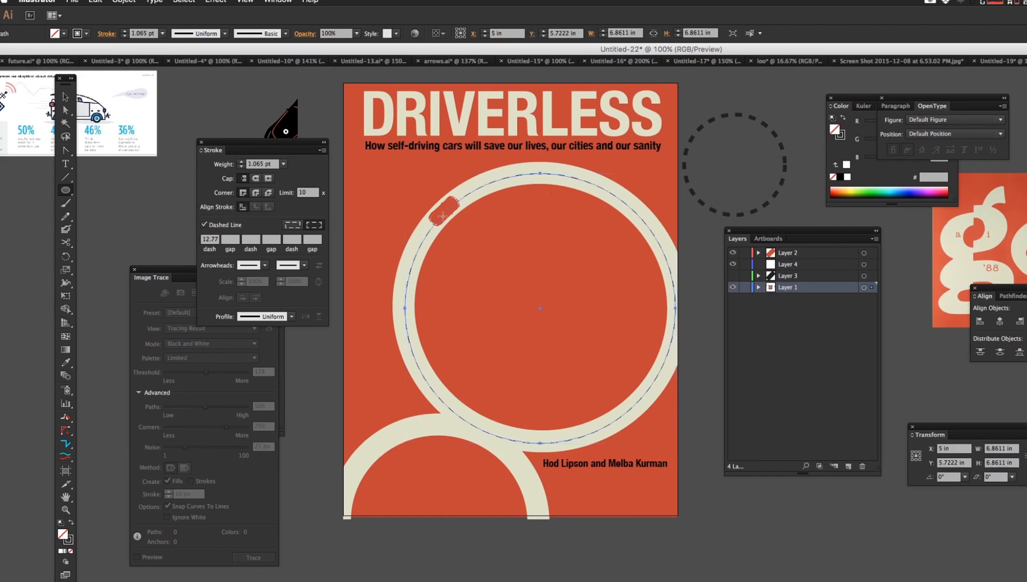
key("v")
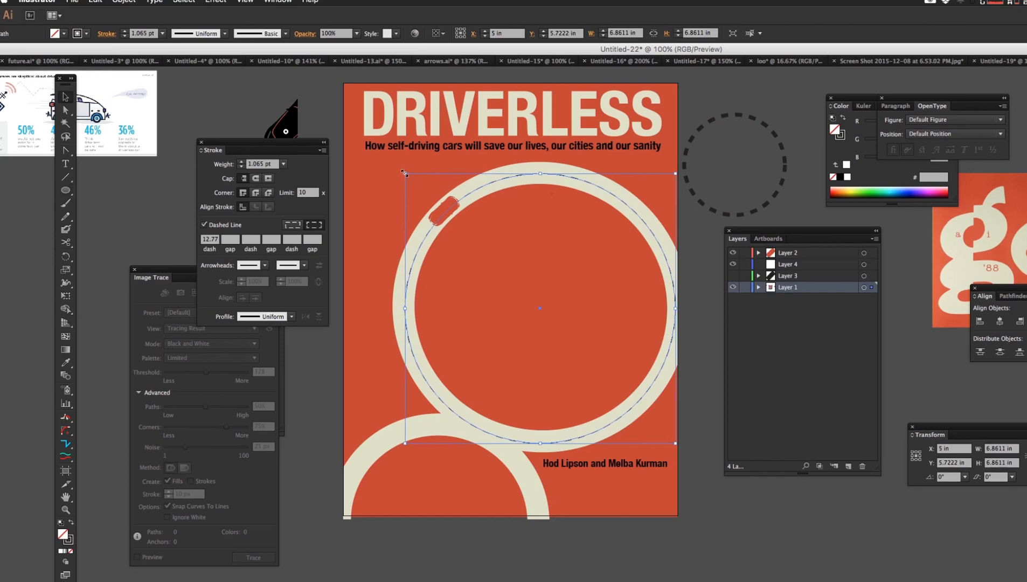
left_click_drag(405, 171, 402, 171)
key("super+z")
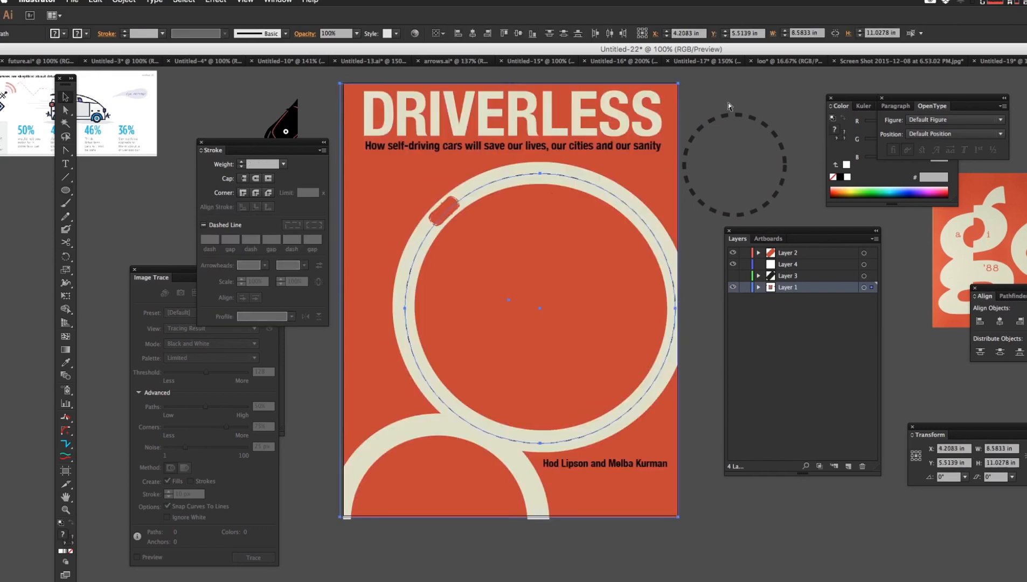
Step: Reselect the dashed circle on the large ring road and scale it from its centre to about 6.89 in wide
left_click(715, 107)
left_click(575, 181)
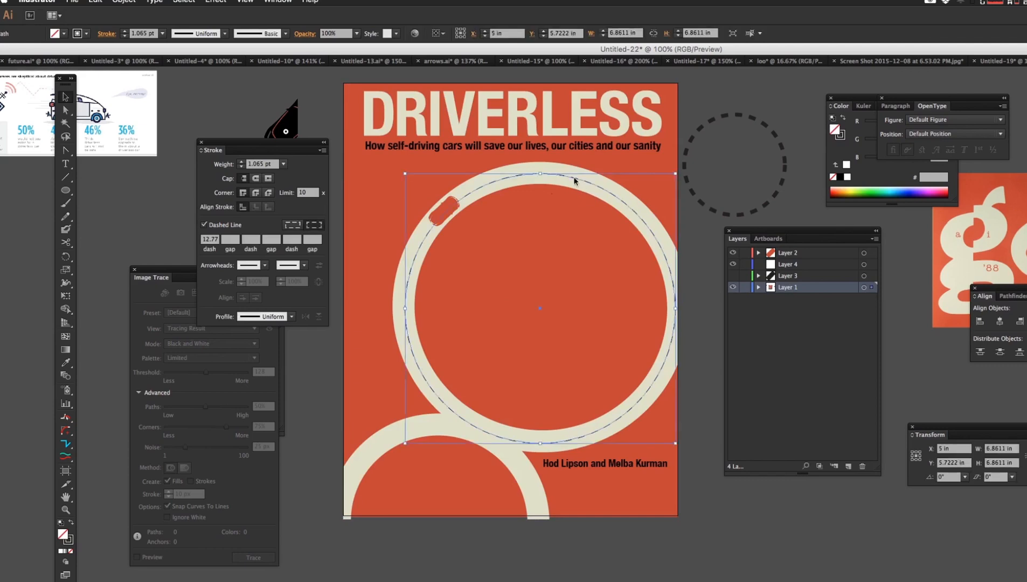
left_click_drag(405, 174, 402, 174)
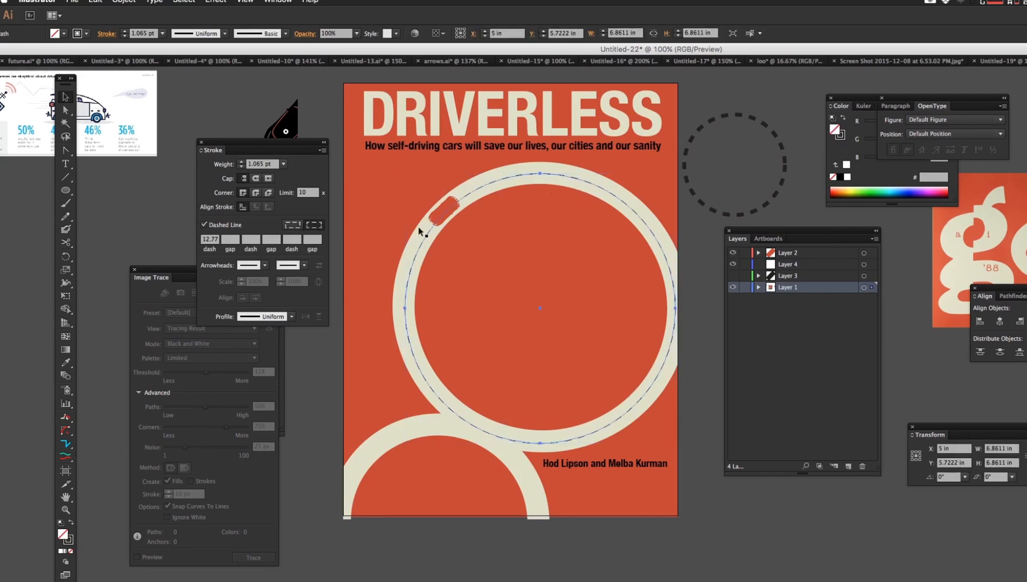
left_click_drag(426, 241, 420, 226)
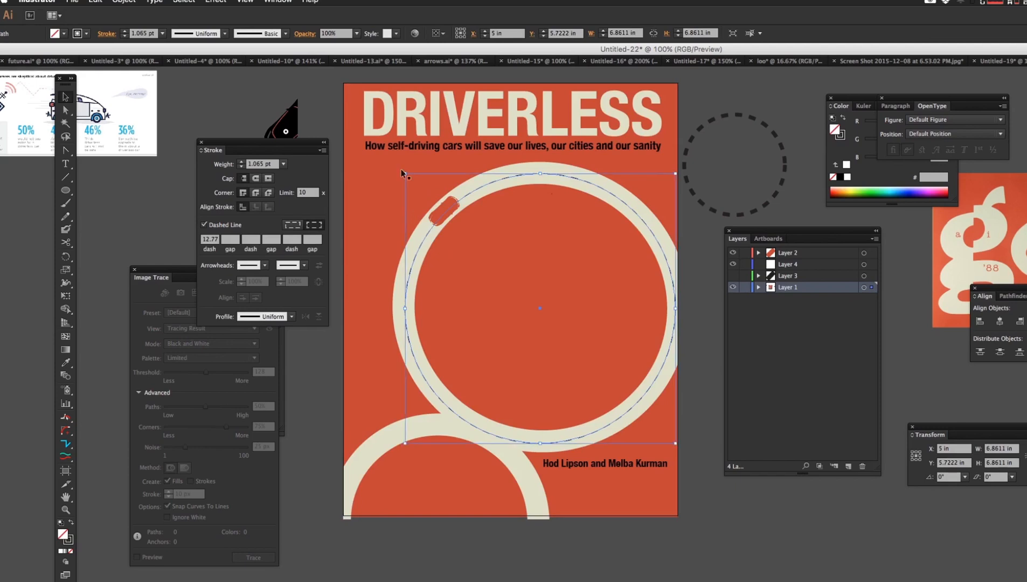
left_click_drag(404, 176, 404, 174)
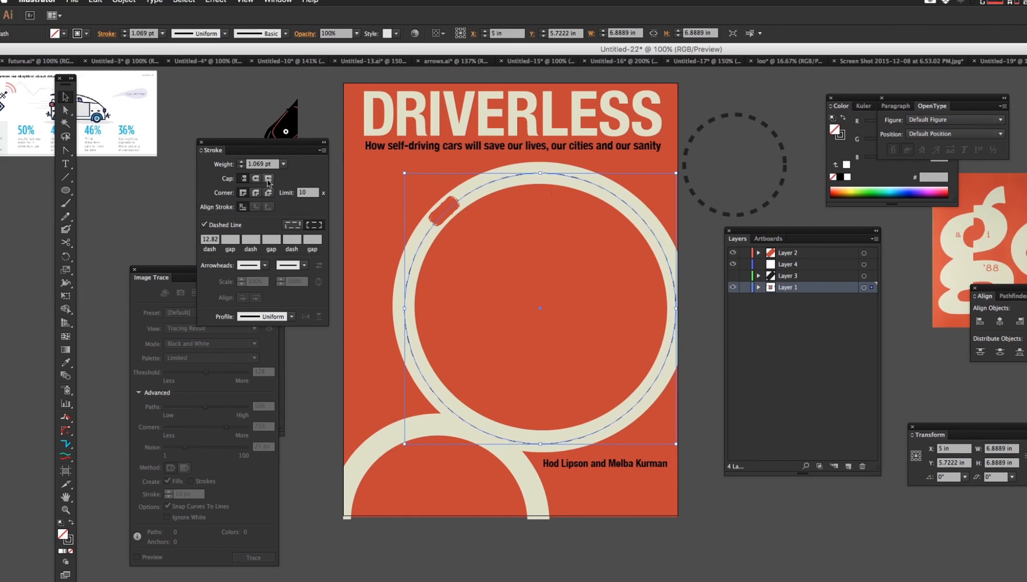
Step: Set the large ring road's dashed circle to a 2 pt stroke weight and deselect it
left_click(284, 164)
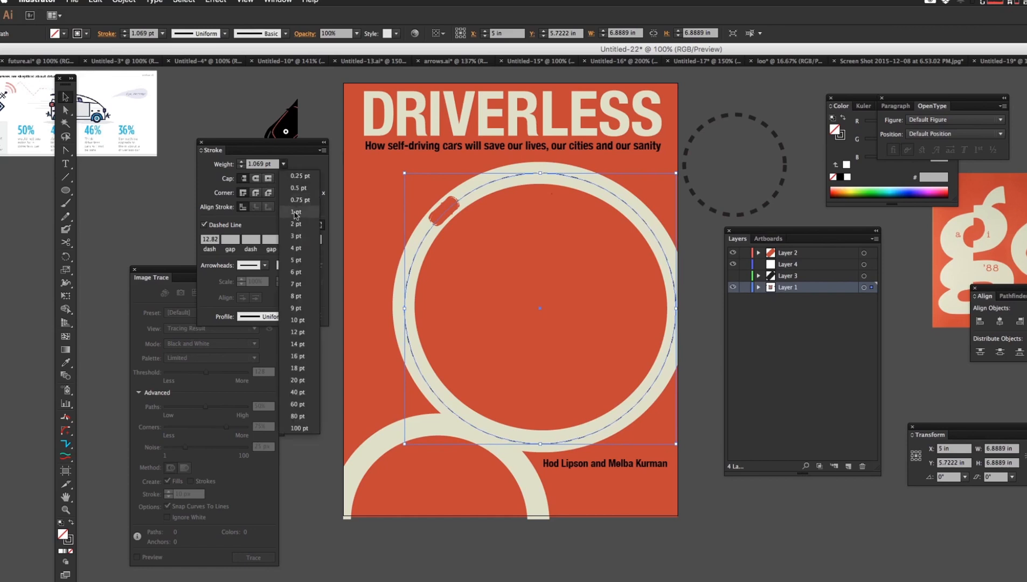
left_click(293, 226)
left_click(225, 115)
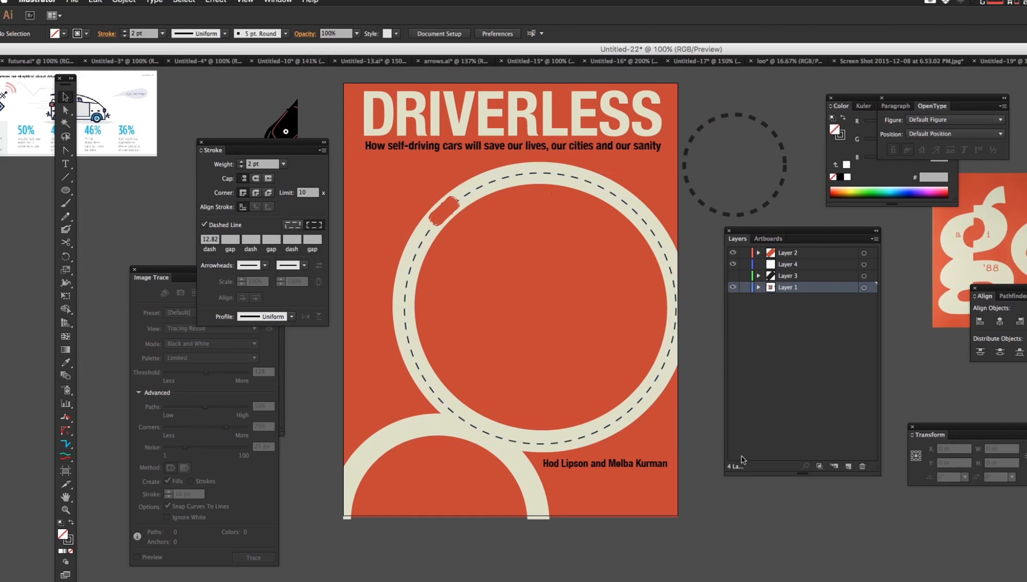
Step: Duplicate the large dashed circle and scale the copy to about 5.14 in wide over the small ring road
left_click(588, 182)
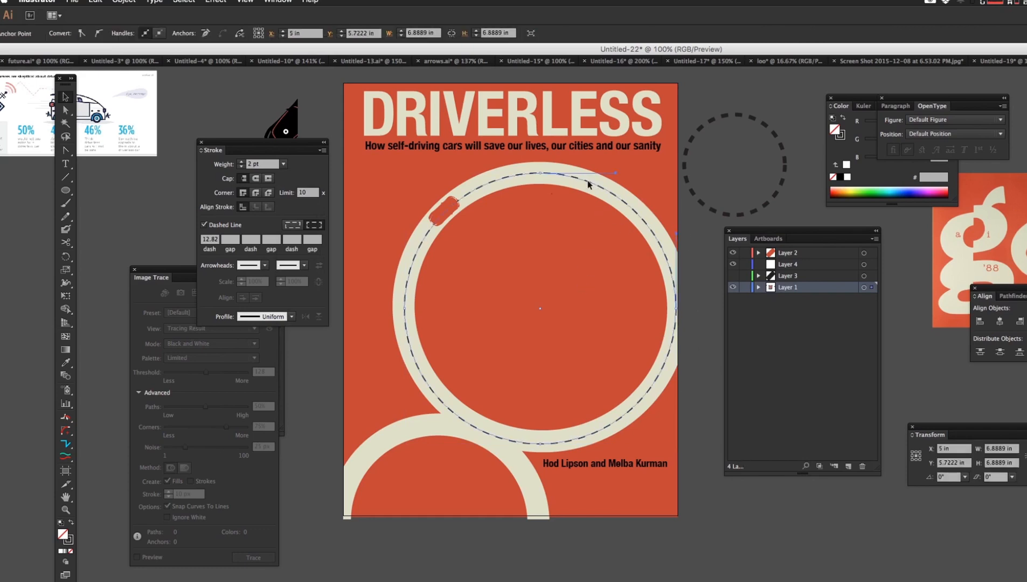
key("v")
left_click_drag(588, 183, 705, 254)
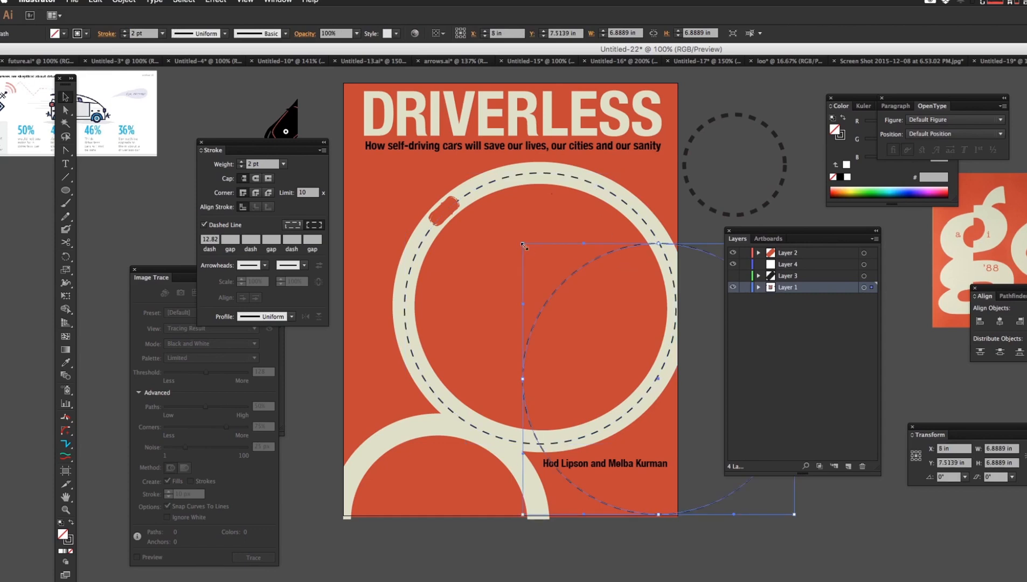
mouse_move(522, 244)
left_mouse_down()
mouse_move(578, 300)
mouse_move(543, 353)
mouse_move(447, 426)
mouse_move(373, 466)
mouse_move(394, 465)
mouse_move(342, 416)
left_mouse_up()
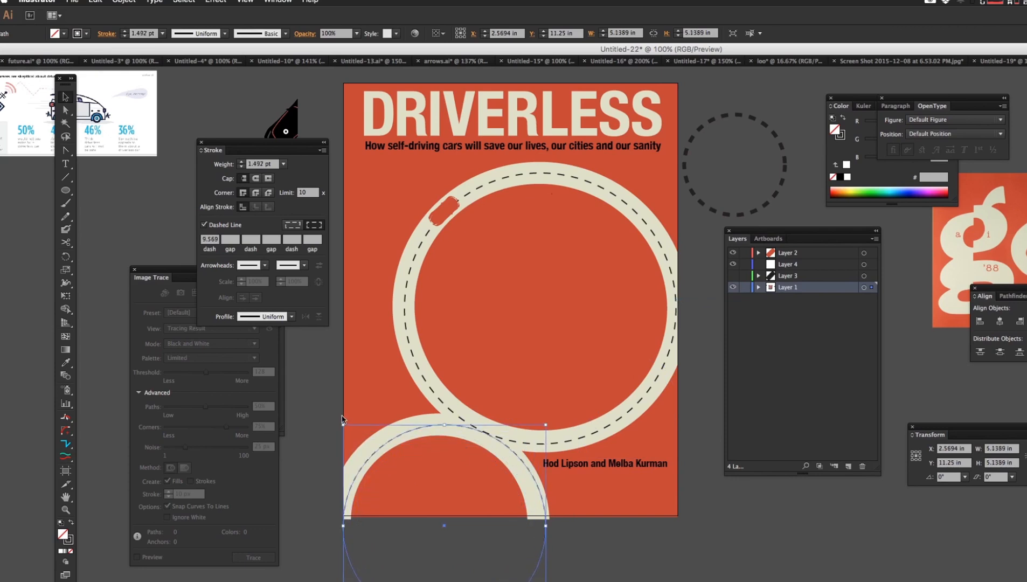
Step: Nudge the dashed copy left and down to about X 2.44 in, Y 11.29 in on the small ring road
key("Down")
key("Down")
key("Left")
key("Left")
key("Left")
key("Left")
key("Down")
key("Left")
key("Left")
key("Left")
key("Left")
key("Left")
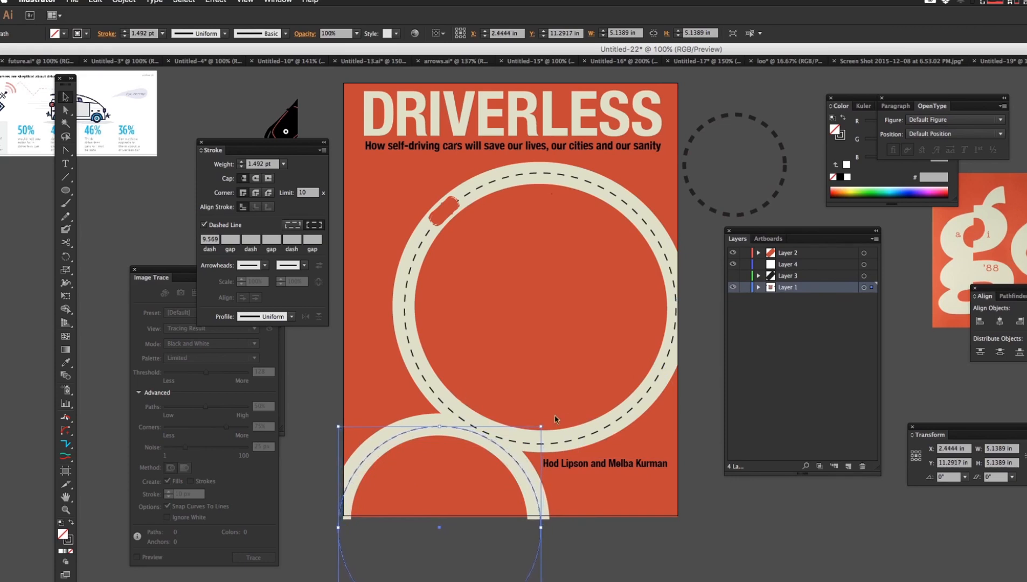
Step: Enlarge the small ring's dashed circle from its centre to about 5.28 in, nudge it up to Y 11.26 in and deselect it
left_click_drag(541, 427, 545, 423)
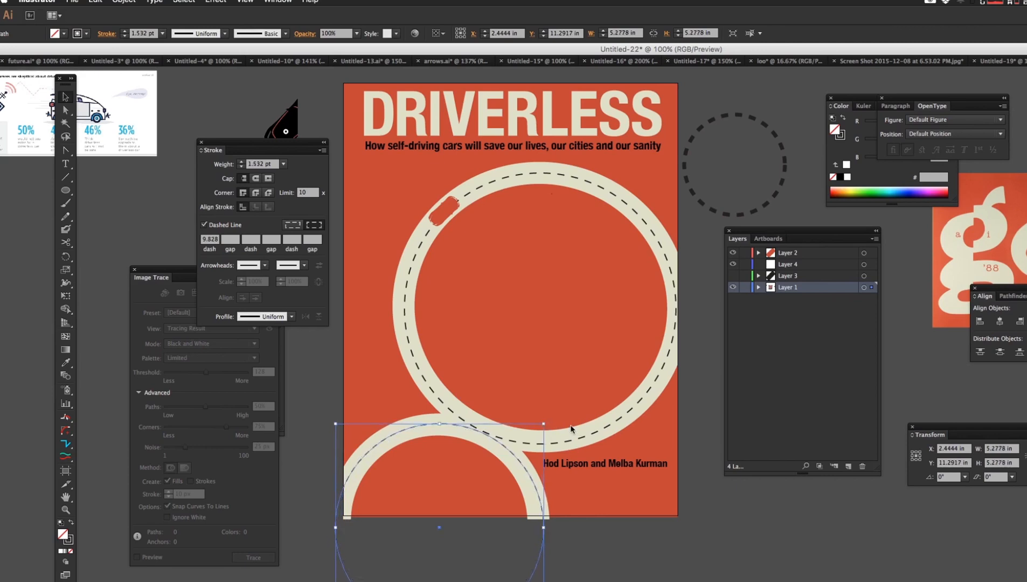
key("Up")
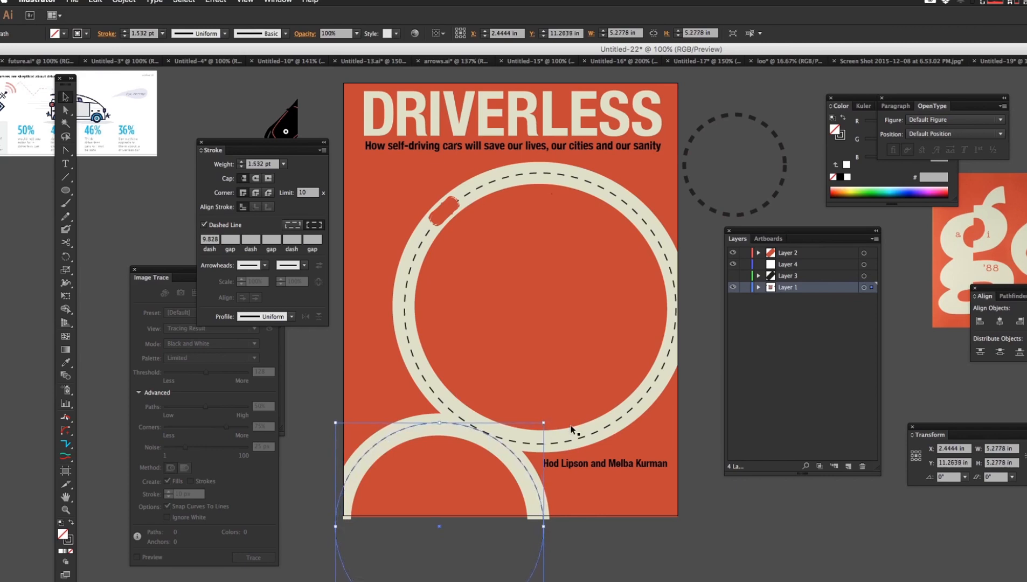
left_click(946, 522)
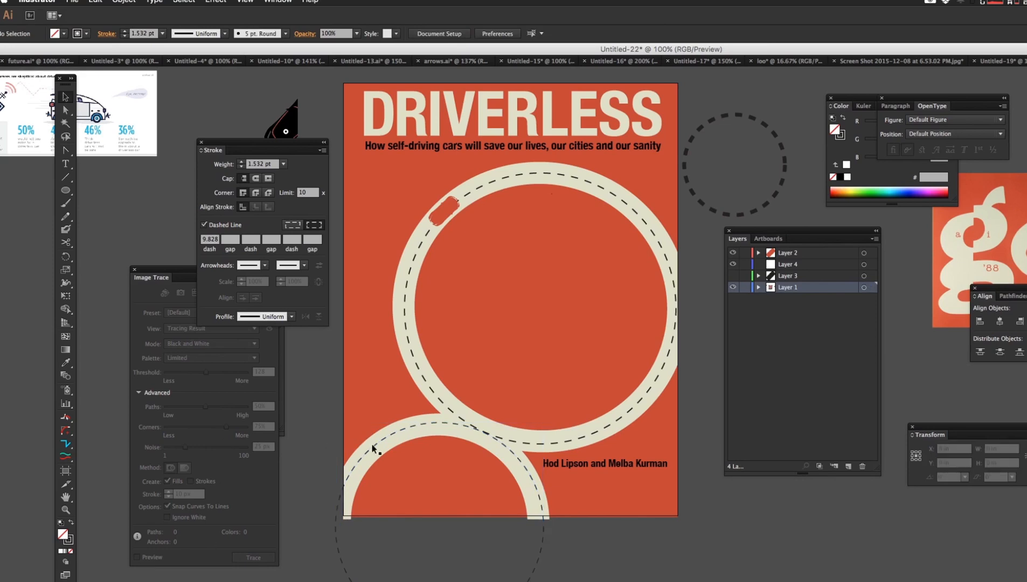
Step: Try nudging the small cream ring road down, undo the nudges and deselect it
left_click(393, 435)
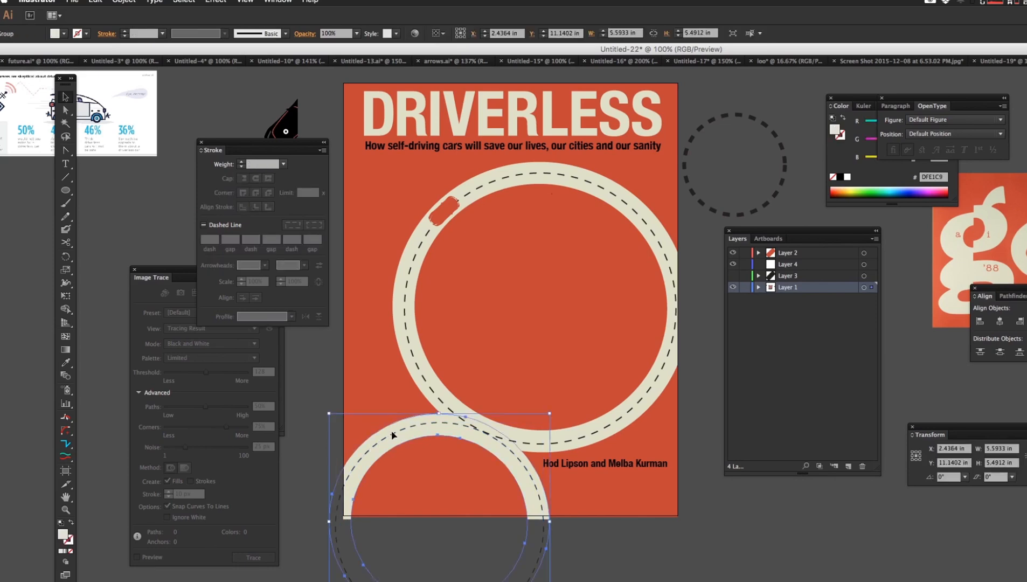
key("Down")
key("Down")
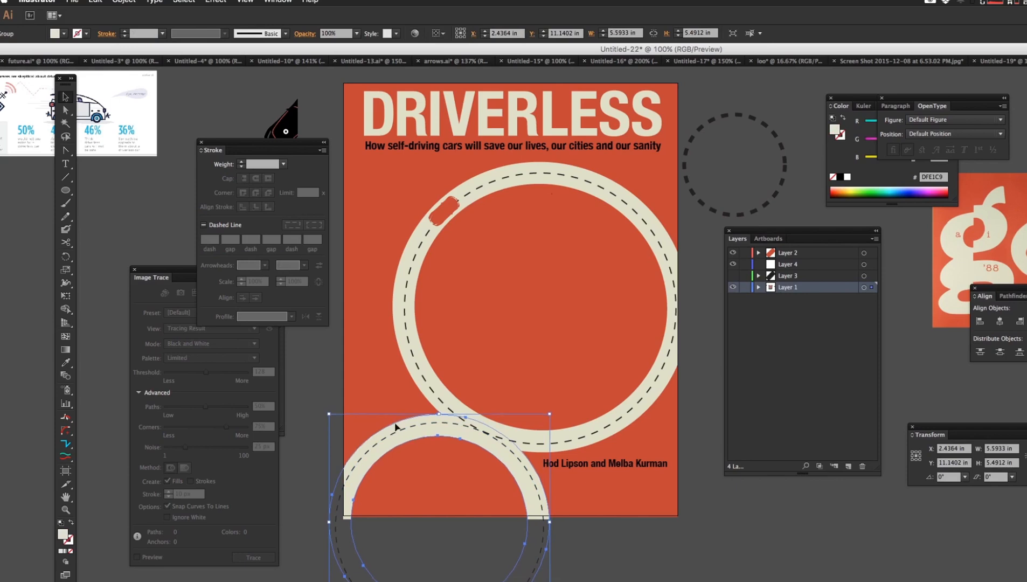
key("super+z")
key("super+z")
left_click(180, 172)
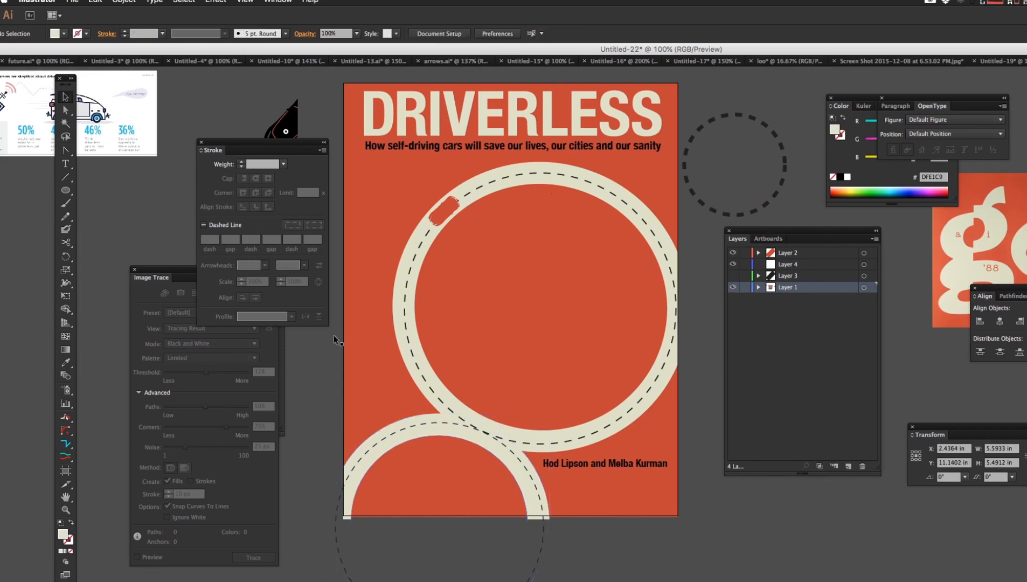
Step: Nudge the small ring's dashed circle to about X 2.42 in, Y 11.35 in to centre it on the road, and deselect it
left_click(414, 428)
key("Left")
key("Left")
key("Left")
key("Down")
key("Left")
key("Right")
key("Right")
key("Right")
key("Down")
key("Down")
key("Down")
key("Down")
key("Down")
key("Down")
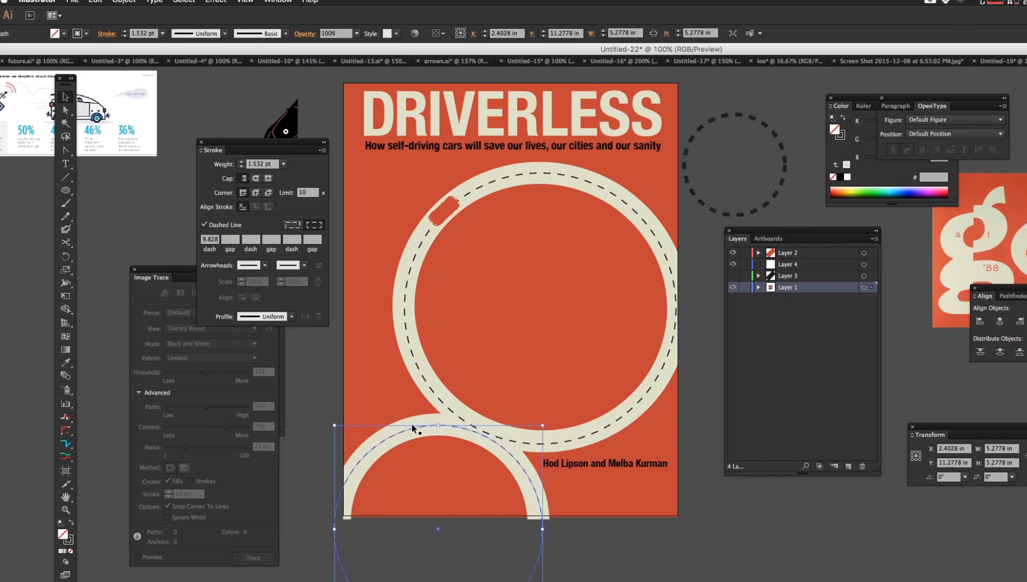
key("Right")
left_click(121, 213)
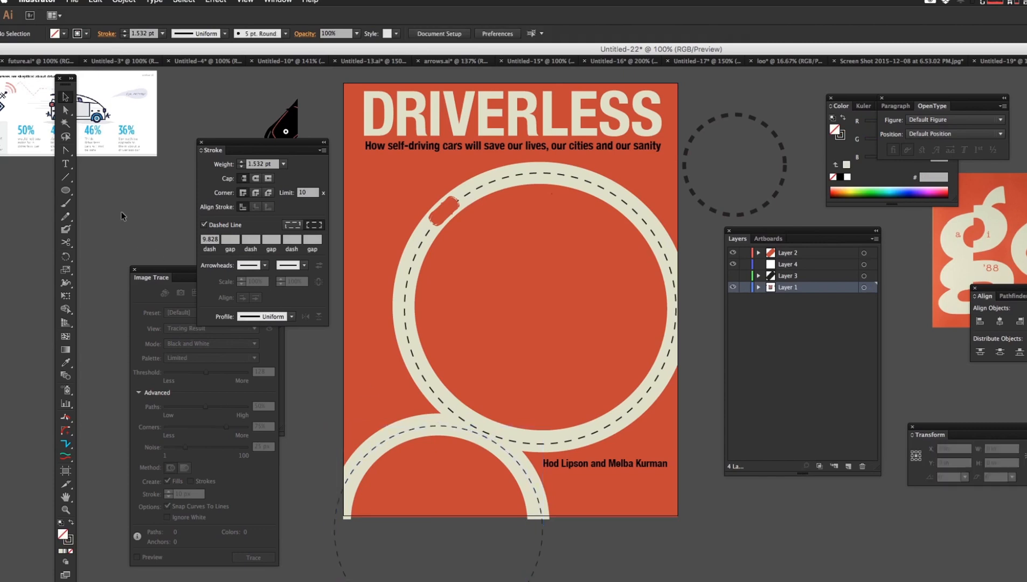
Step: Bring the grey rectangle below the poster to the front and move it up to cover everything past the poster's bottom edge
left_click(614, 551)
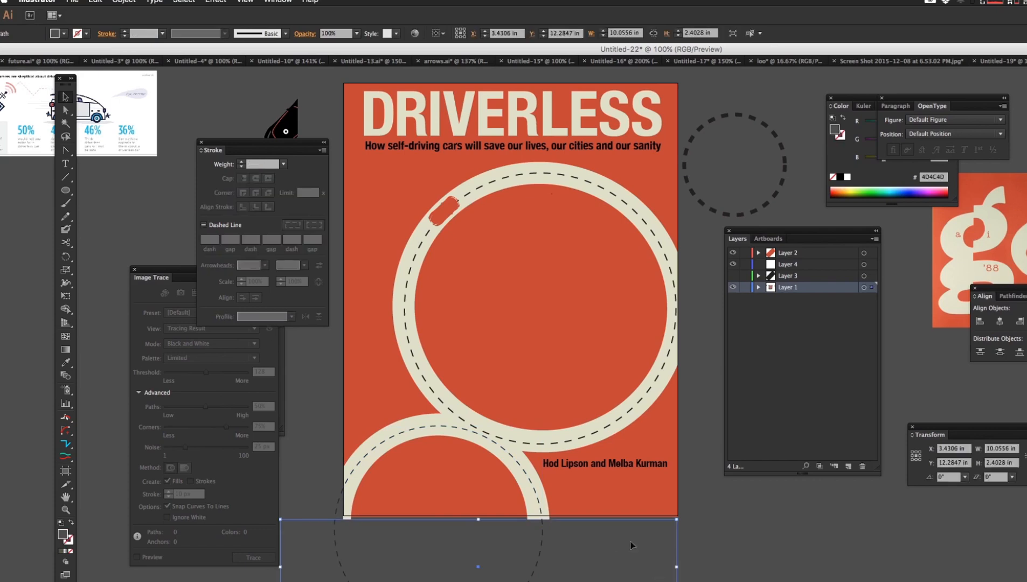
right_click(634, 544)
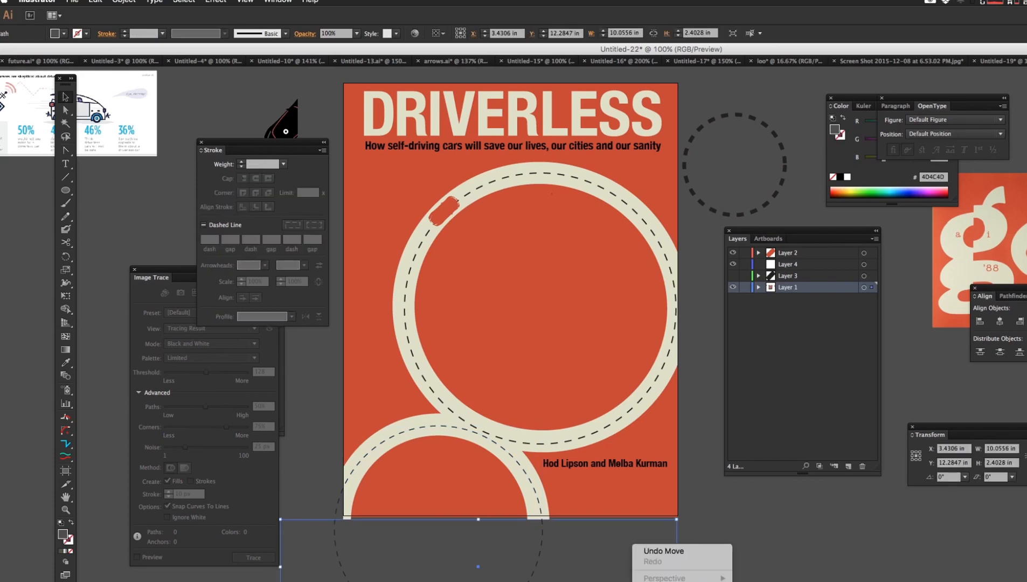
left_click(809, 581)
left_click(797, 541)
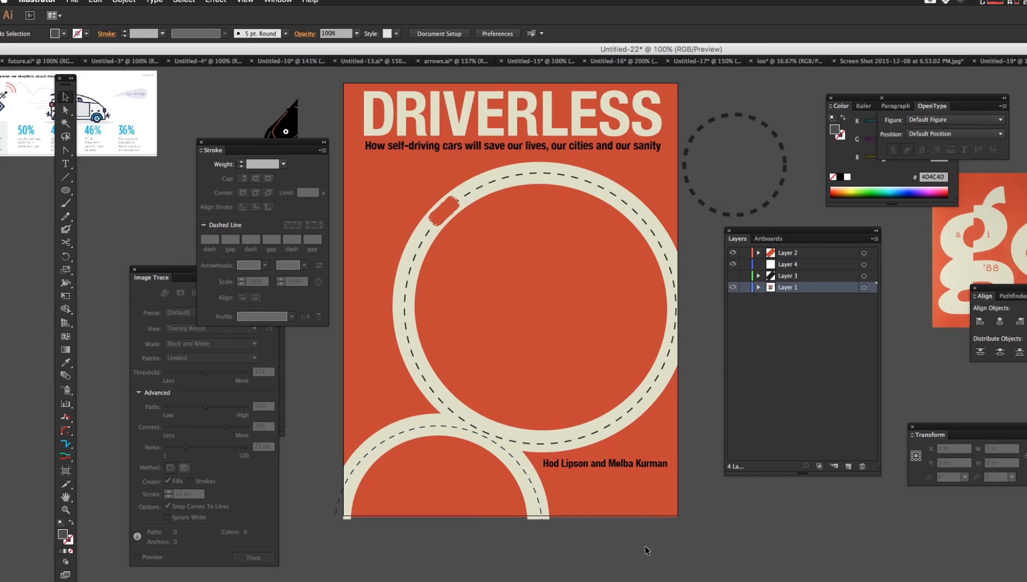
left_click(646, 545)
left_click(731, 545)
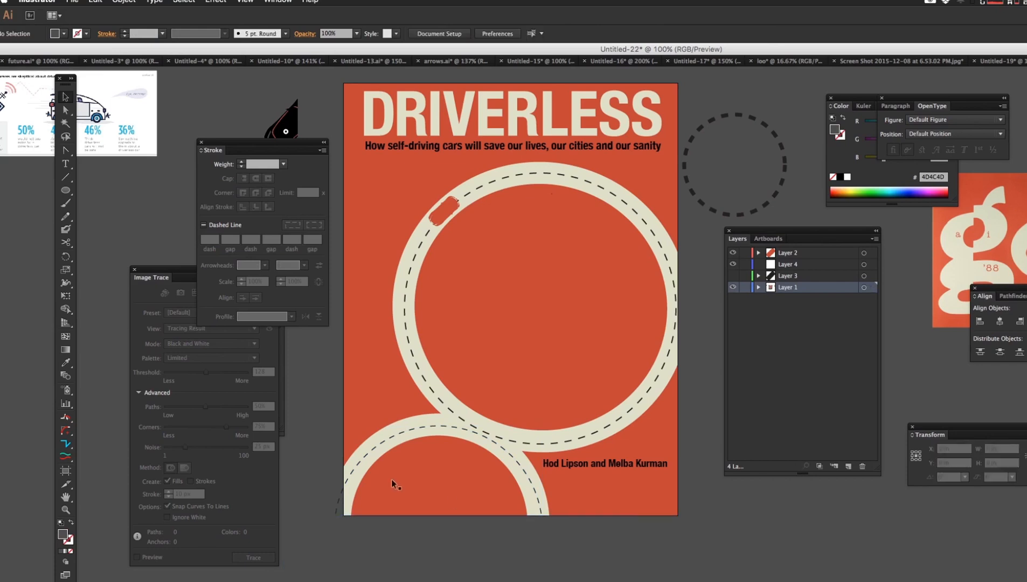
Step: Compare the two dashed circles' stroke settings and set the small ring road's dashed circle to 2 pt
left_click(434, 392)
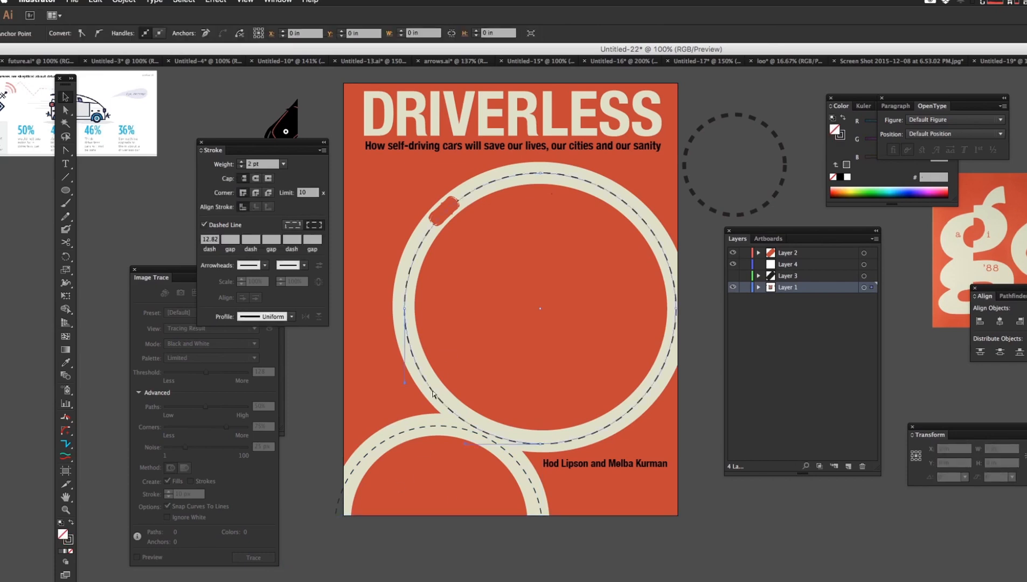
left_click(375, 453)
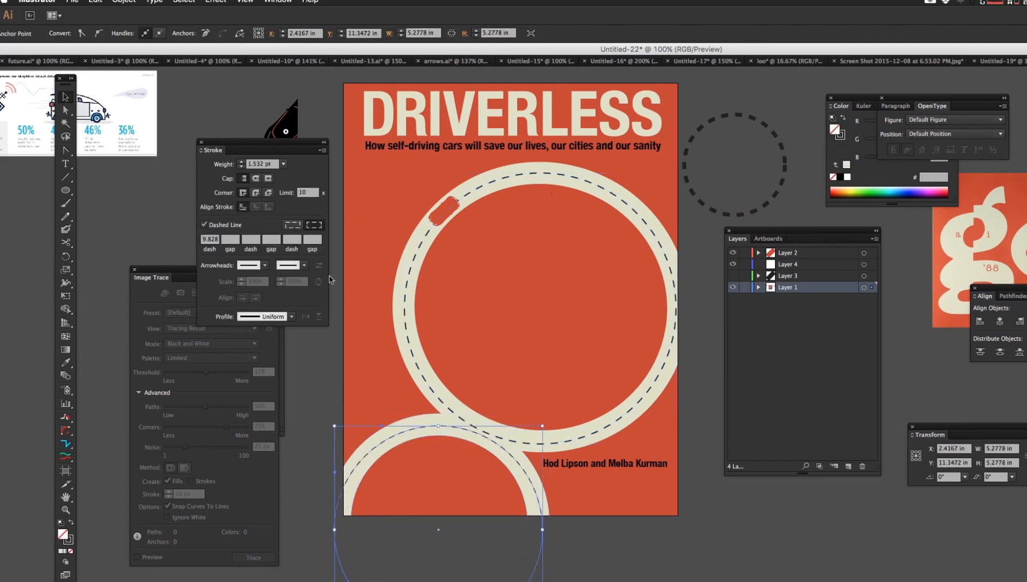
left_click(422, 378)
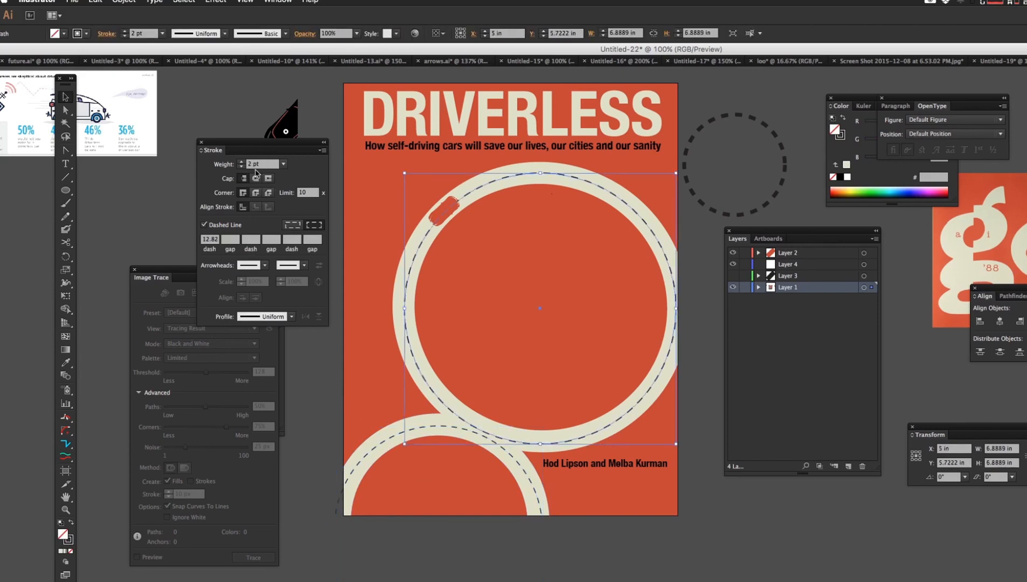
key("super")
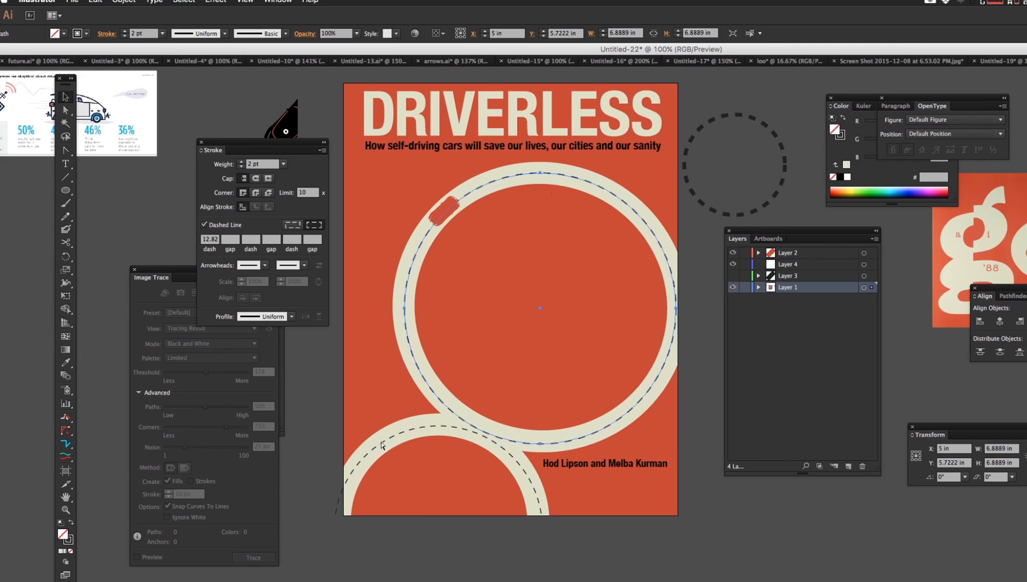
left_click(382, 444, "super")
left_click(382, 445, "super")
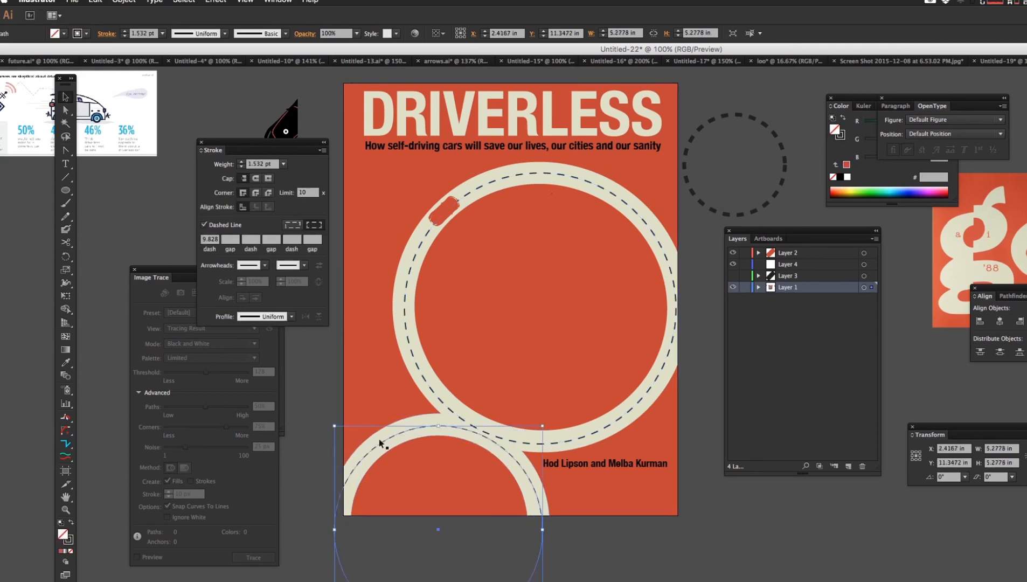
left_click(283, 164)
left_click(288, 224)
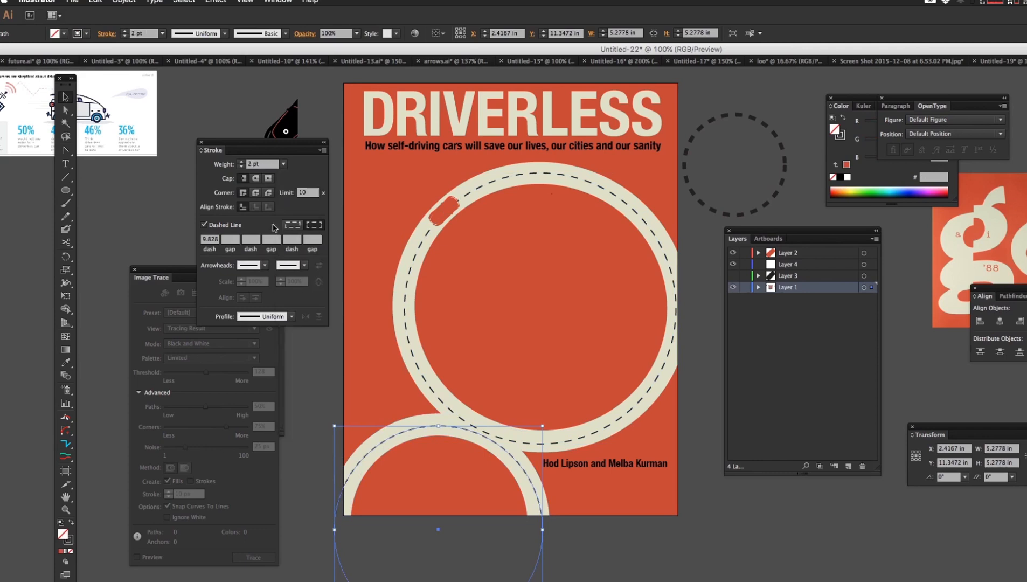
left_click(160, 247)
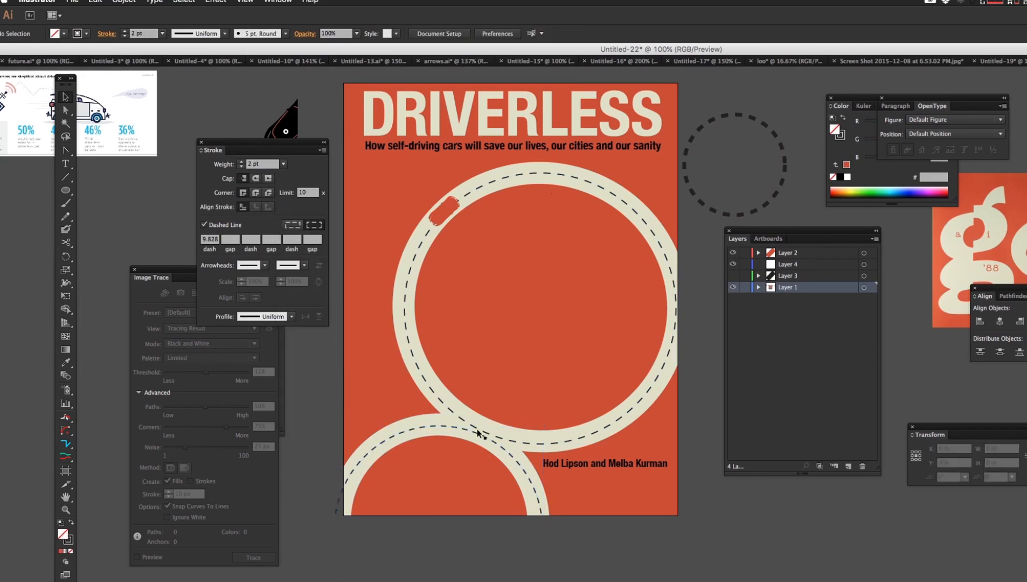
Step: Copy the large dashed circle's stroke and dash settings onto the small ring's dashed circle with the Eyedropper, and clear the selection
left_click(455, 416)
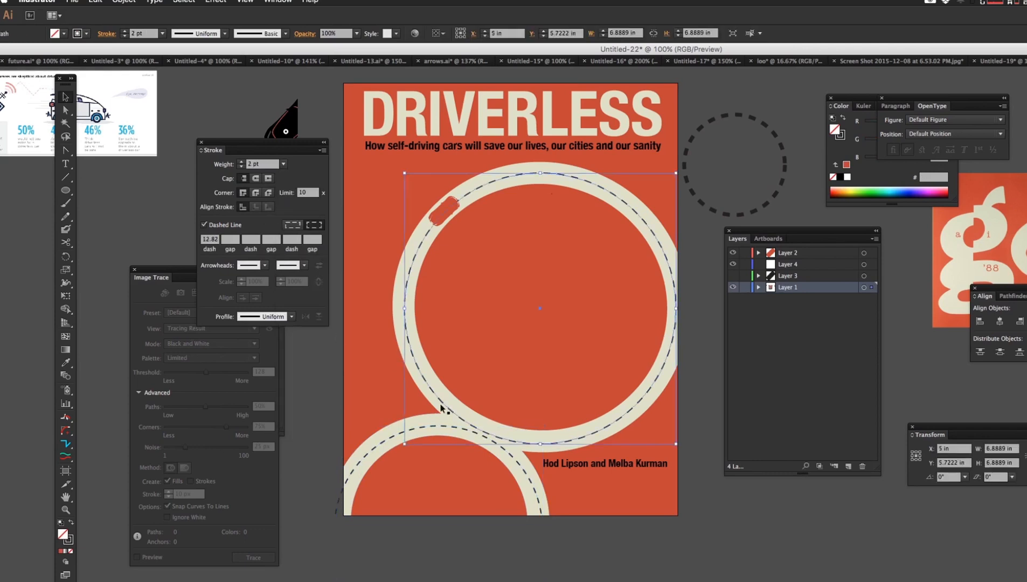
left_click(383, 444)
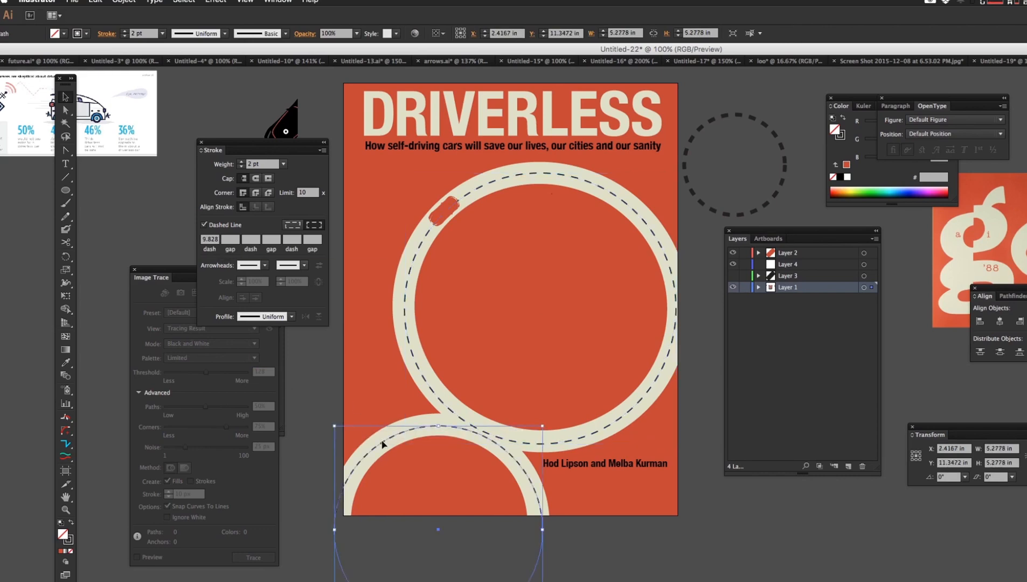
left_click(409, 353)
key("super")
left_click(374, 449, "super")
left_click(374, 449, "super")
left_click(374, 449, "super")
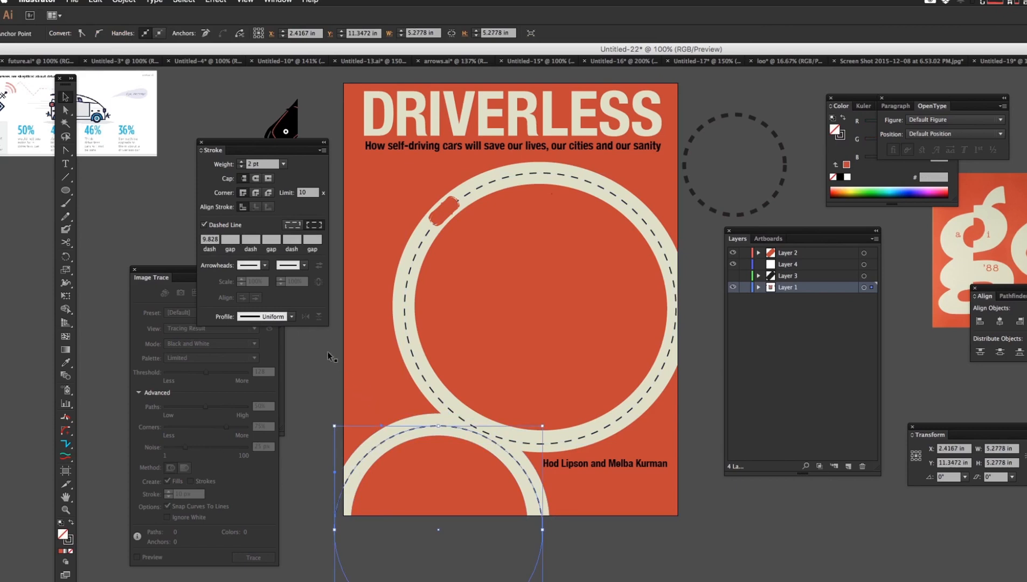
left_click(67, 364)
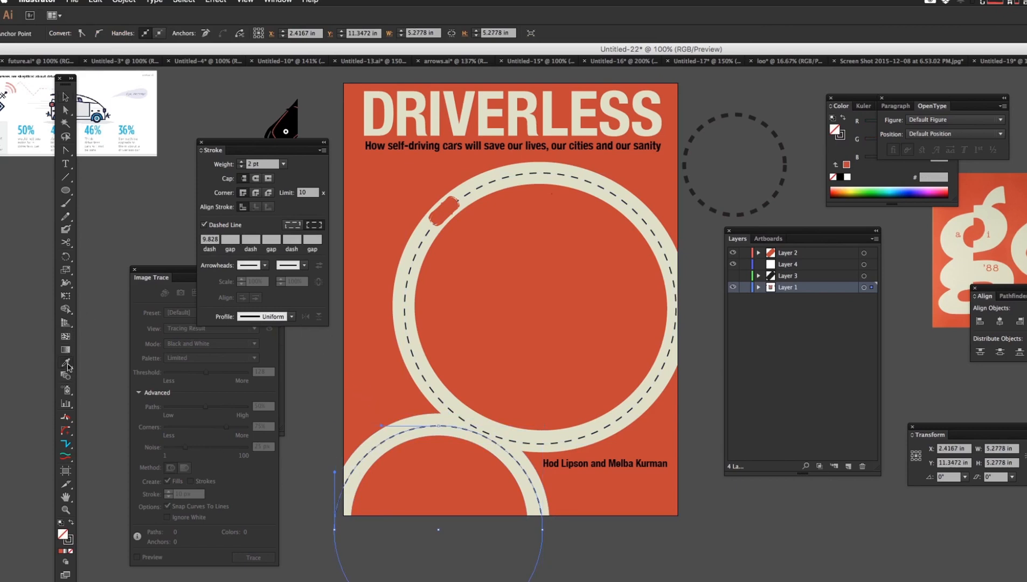
left_click(410, 338)
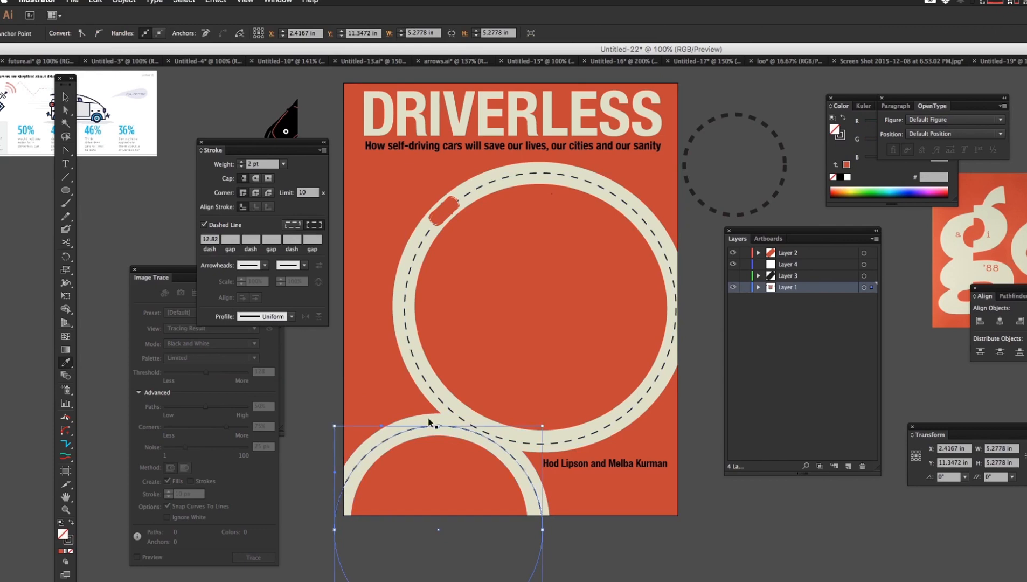
left_click(318, 392, "super")
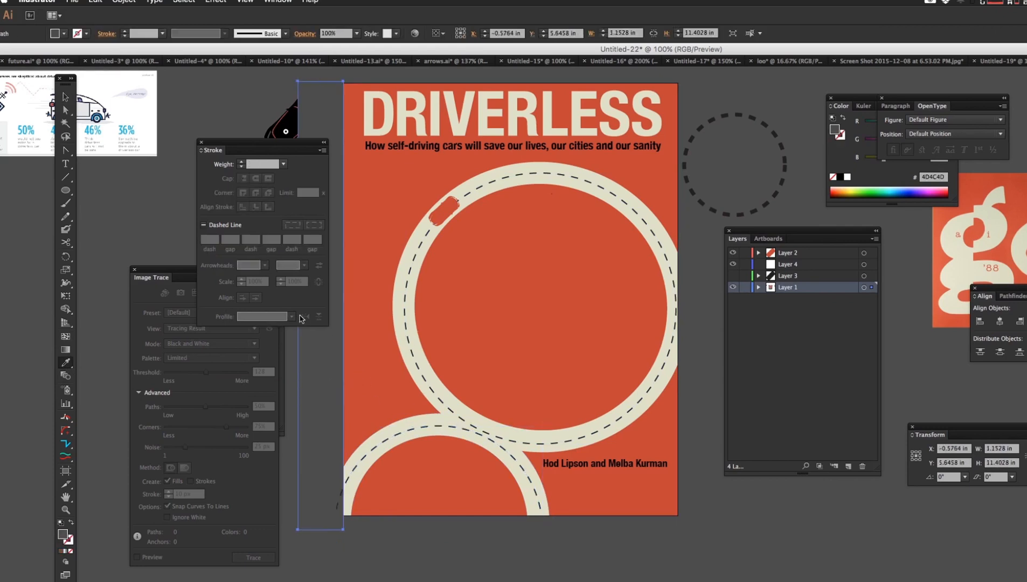
key("super+shift+a")
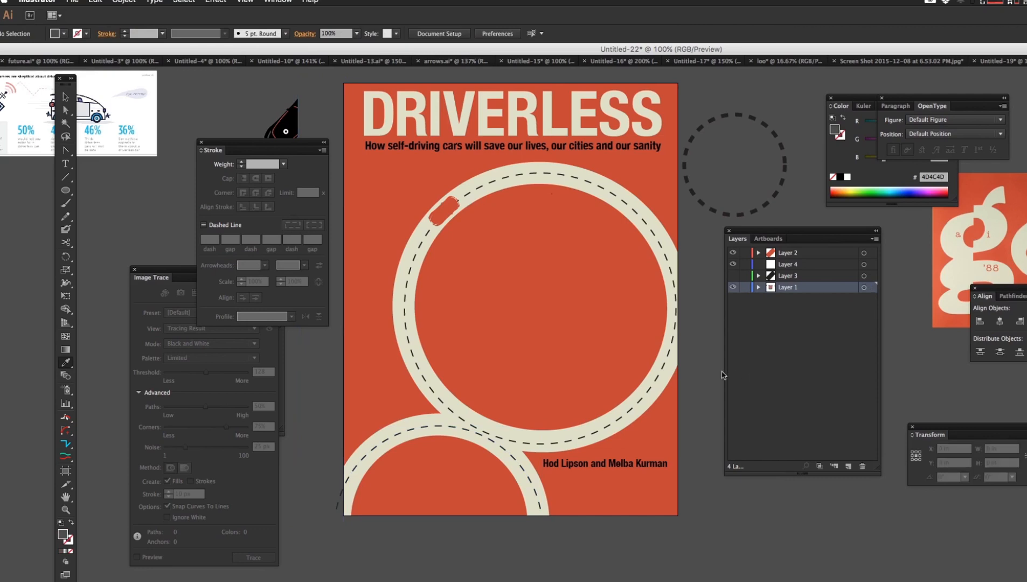
Step: Rotate the small ring's dashed circle slightly clockwise about its centre and deselect it
left_click(480, 436, "super")
key("r")
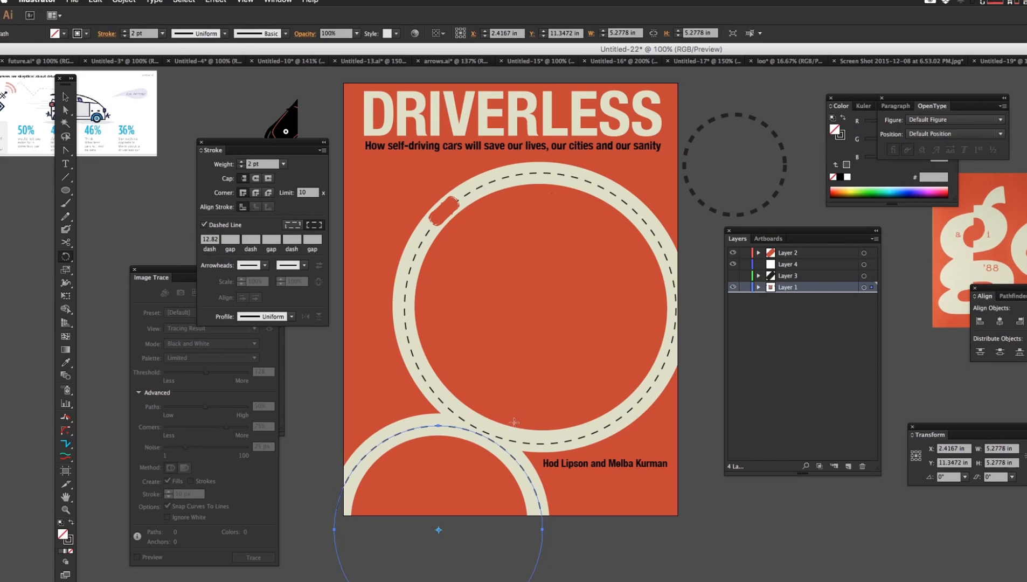
key("v")
left_click_drag(546, 423, 552, 429)
left_click(354, 369)
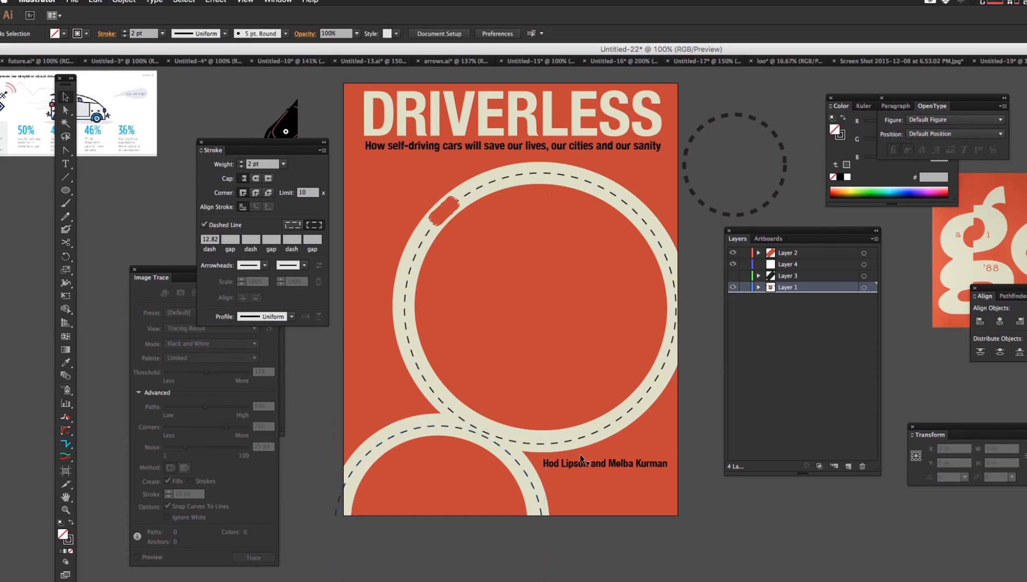
Step: Enlarge the small ring's dashed circle about its centre to about 5.46 in across and deselect it
left_click(488, 438)
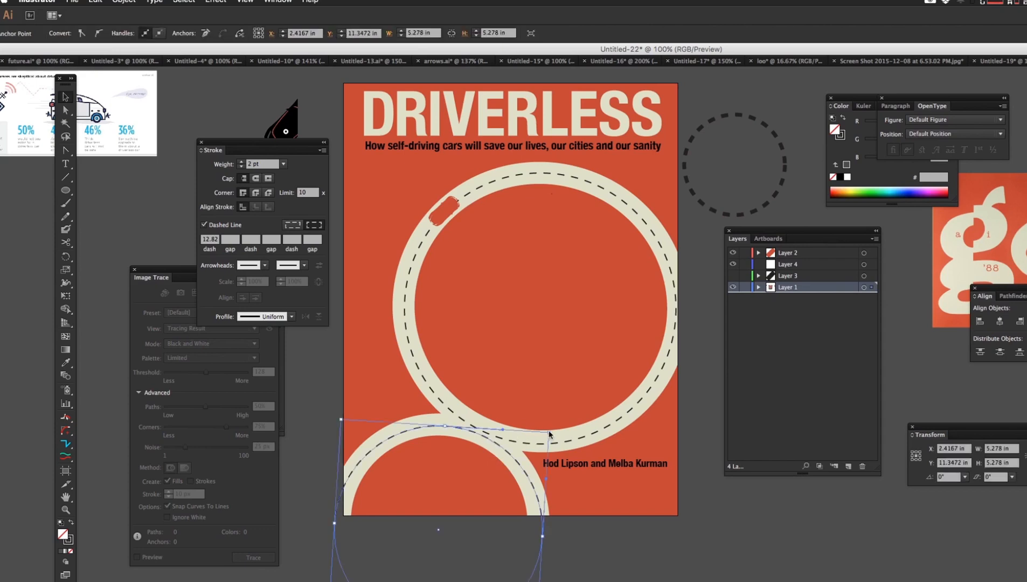
left_click_drag(550, 432, 555, 430)
left_click(748, 527)
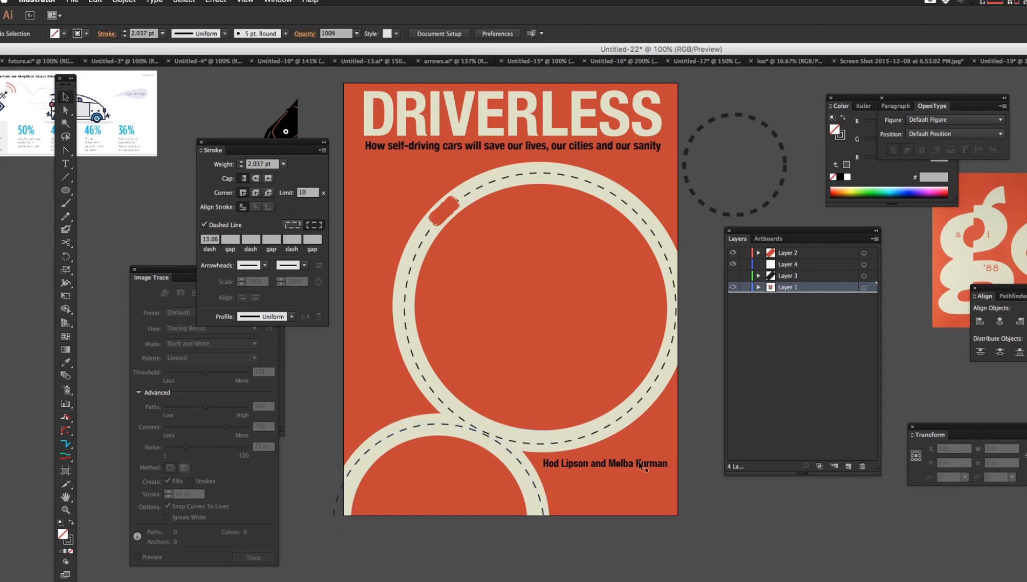
left_click(526, 431)
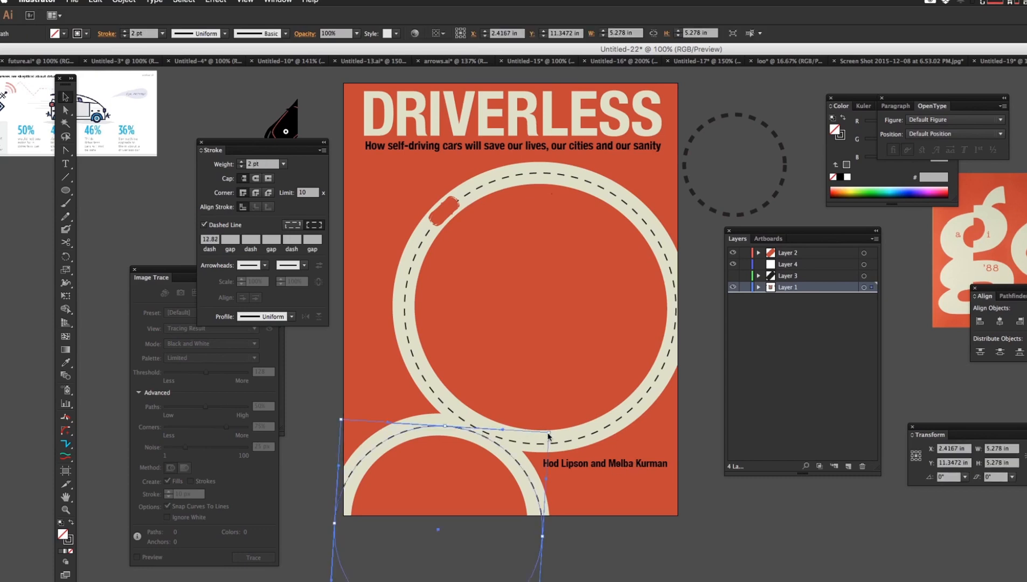
left_click_drag(549, 431, 550, 429)
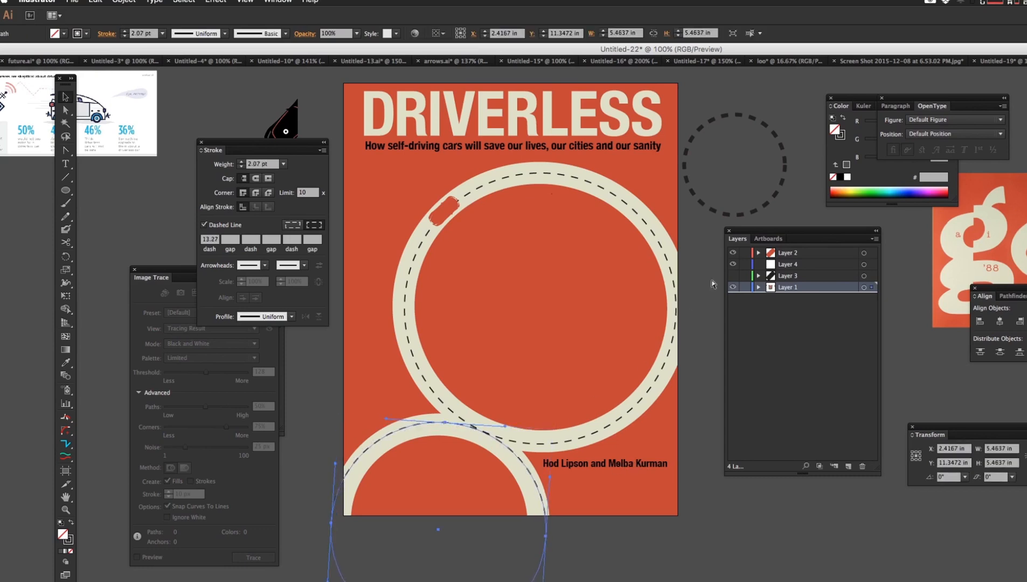
left_click(815, 90)
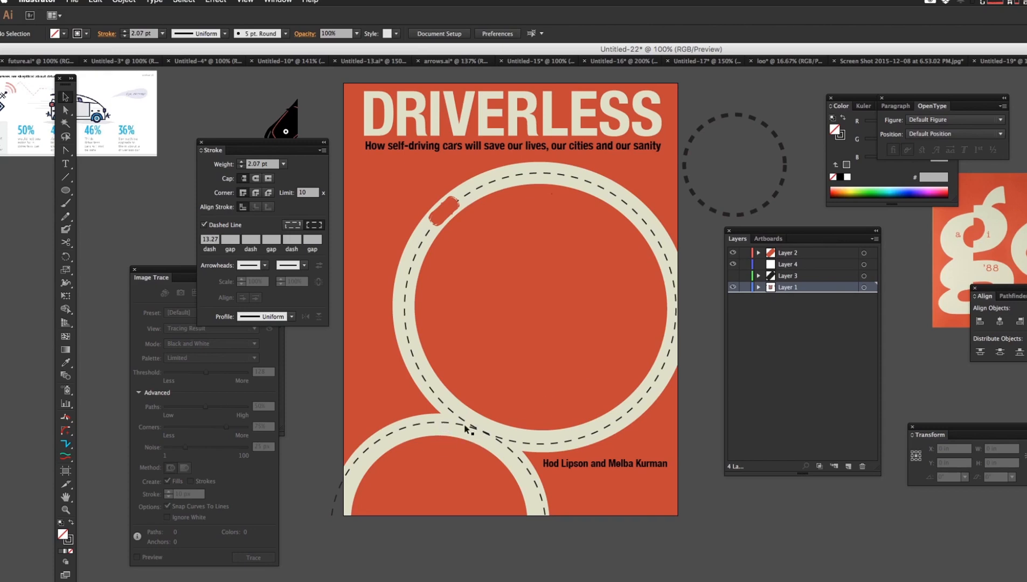
Step: Rotate the small ring's dashed circle slightly counterclockwise to adjust its dashes where the two roads meet, and clear the selection
left_click(441, 424)
key("r")
key("v")
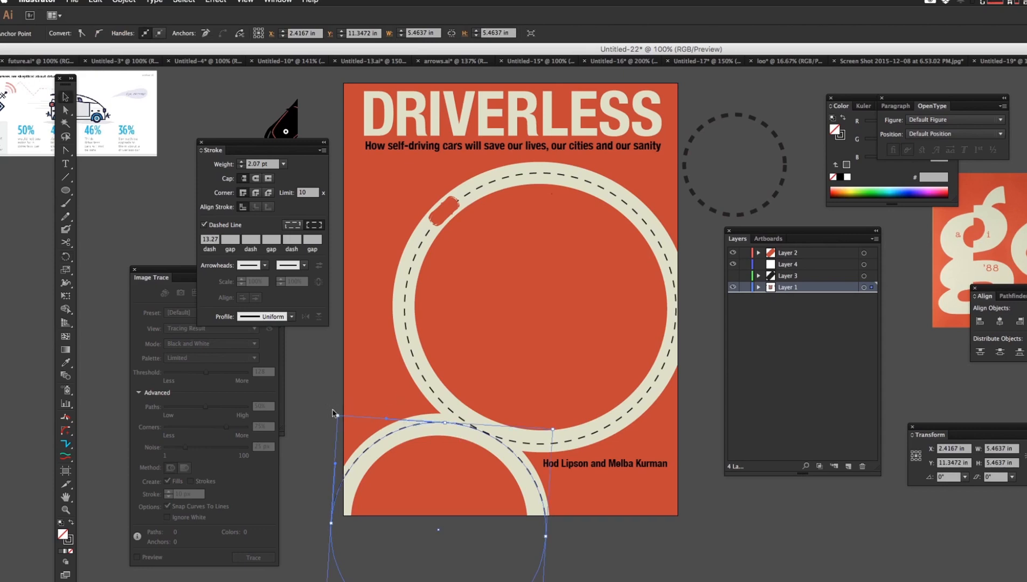
left_click_drag(332, 411, 321, 404)
left_click(318, 402)
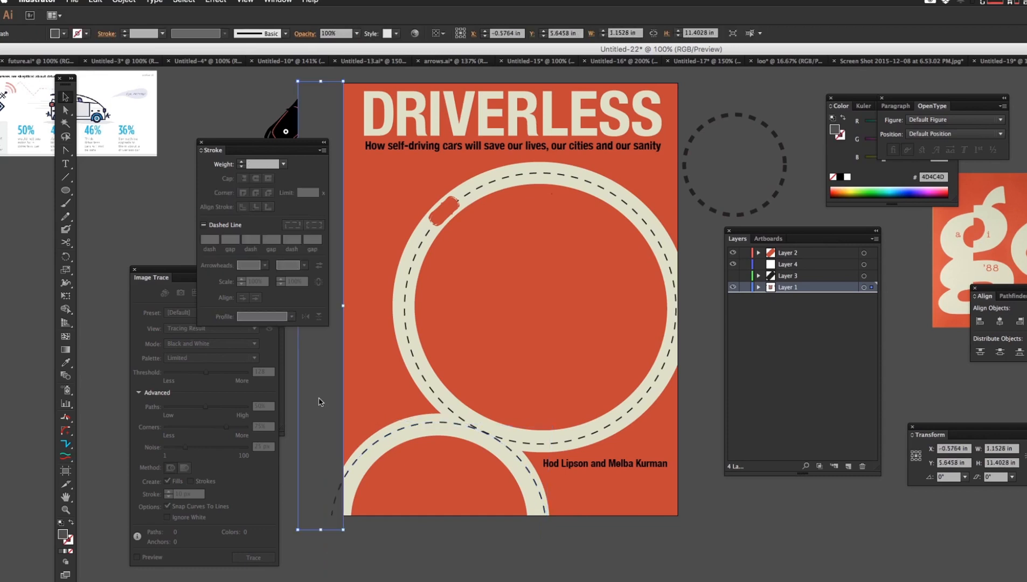
left_click(416, 428)
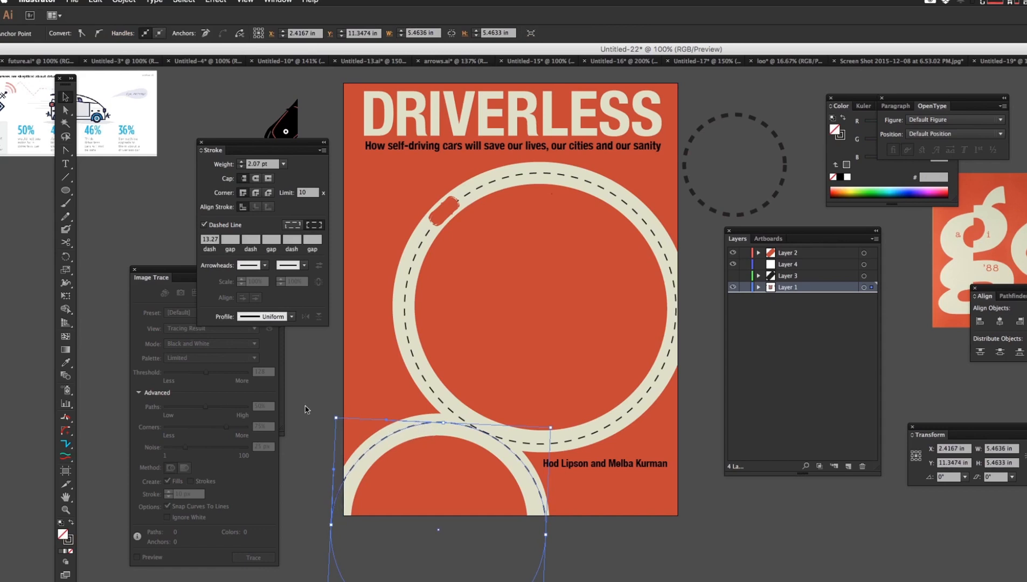
left_click(331, 415)
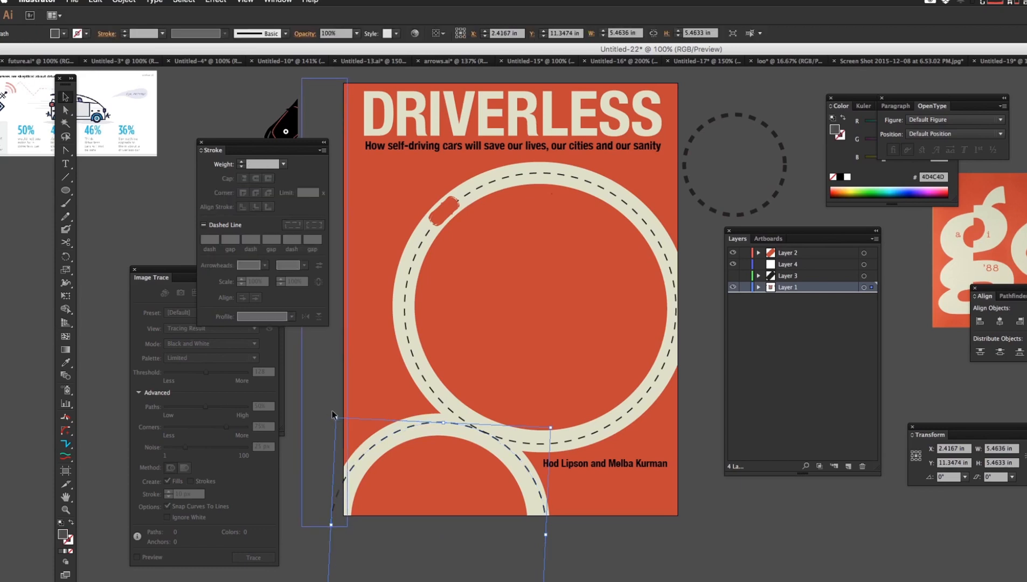
left_click(779, 530)
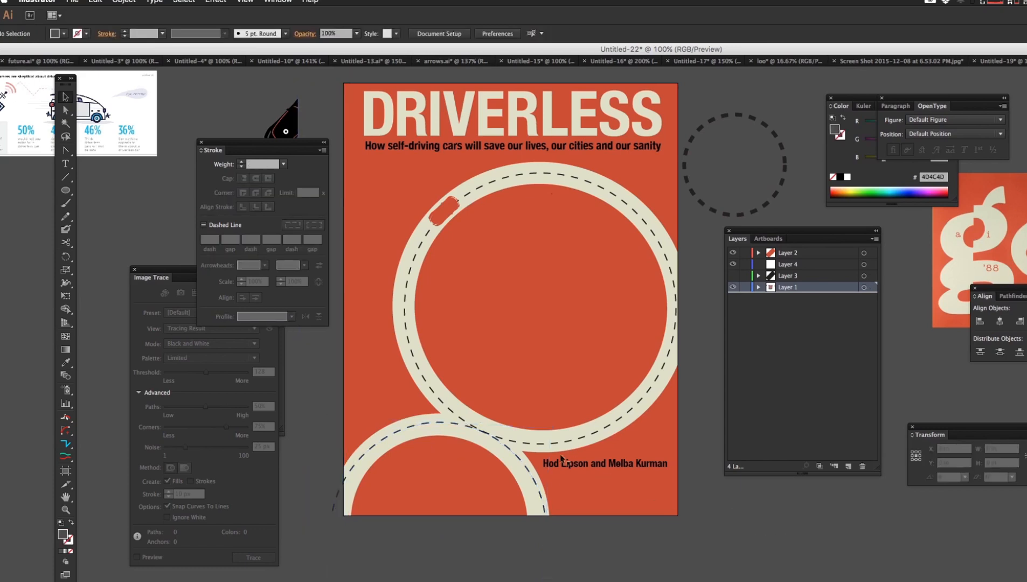
Step: Cut the small ring's dashed circle with the Scissors tool just past its crossing with the large ring road, and deselect it
left_click(510, 451)
key("shift+super+a")
left_click(509, 450)
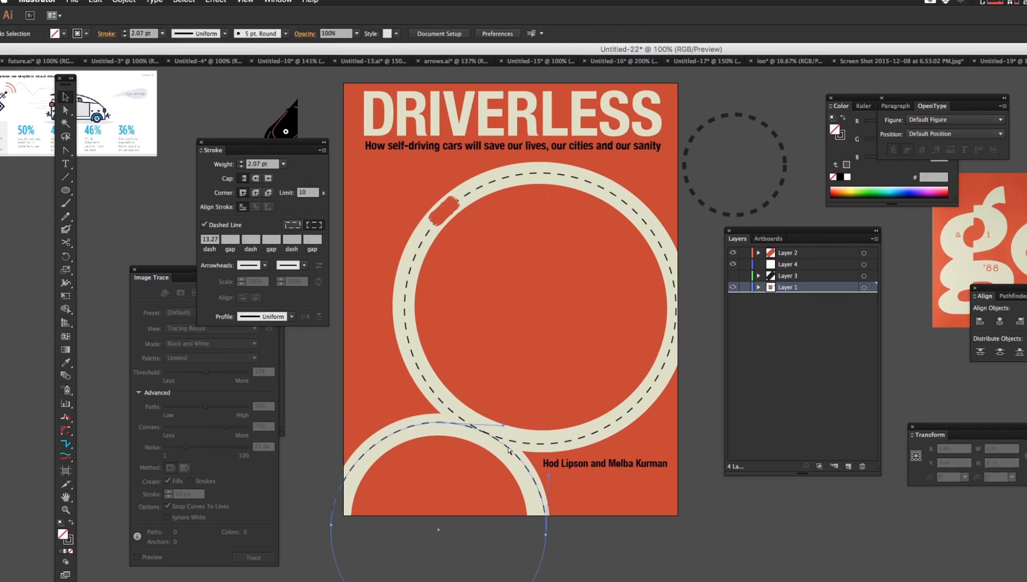
key("shift+super+a")
left_click(509, 451)
key("c")
left_click(510, 449)
key("shift+super+a")
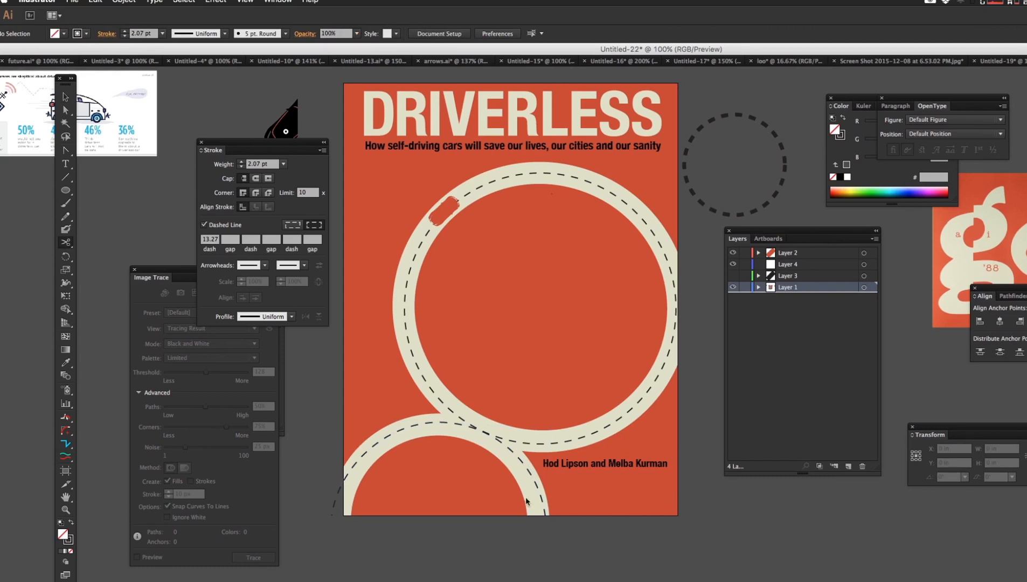
Step: Show Layer 3 with the black car shape, and lock Layer 2 and Layer 1 while keeping Layer 3 editable
left_click(741, 277)
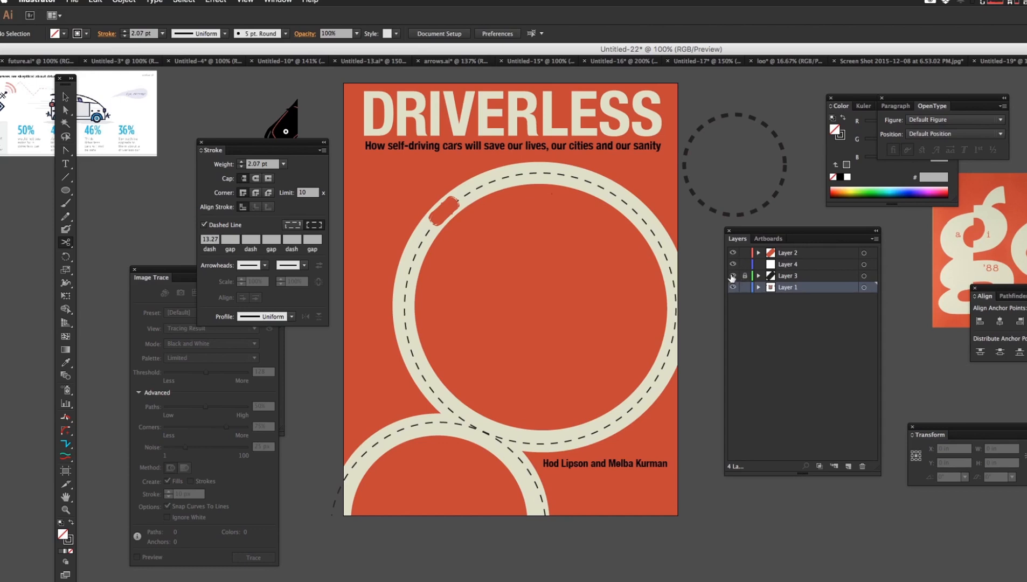
left_click(733, 277)
left_click(826, 280)
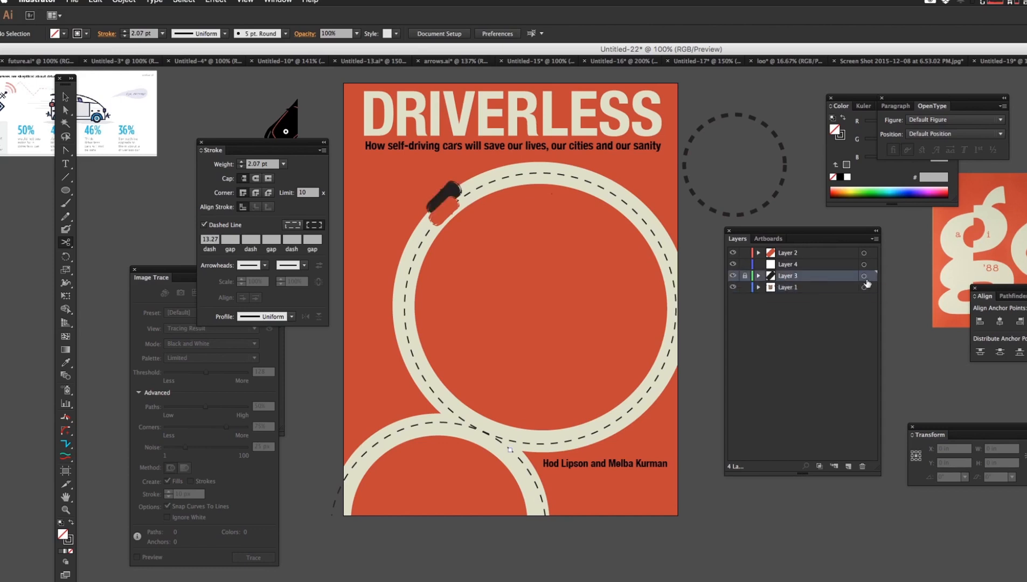
key("v")
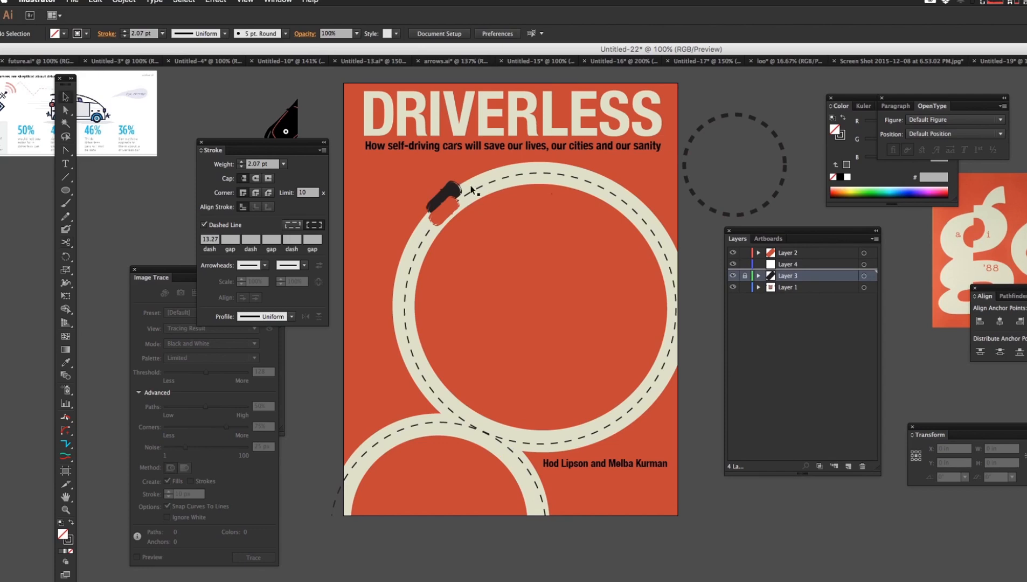
left_click(745, 253)
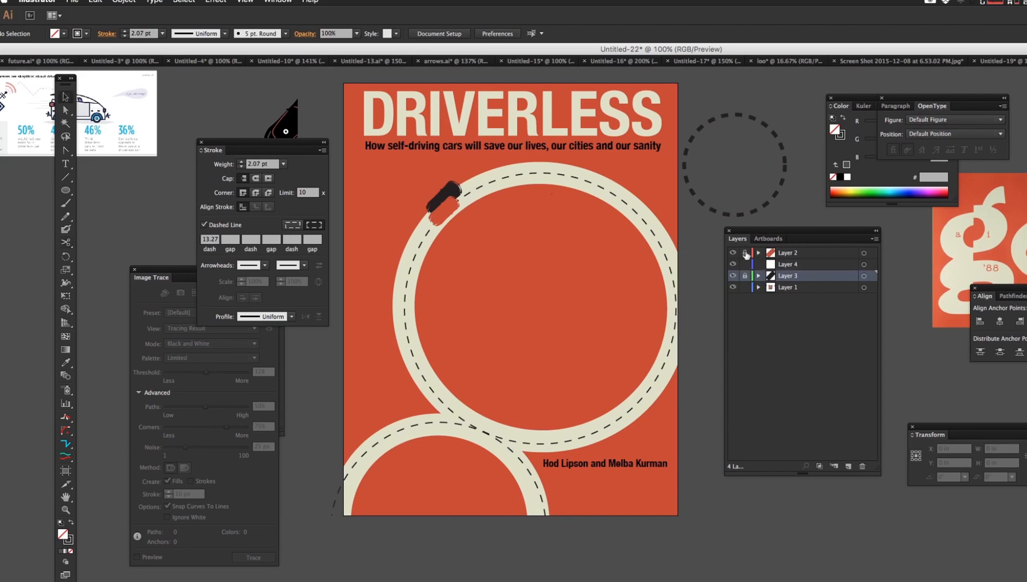
left_click(452, 192)
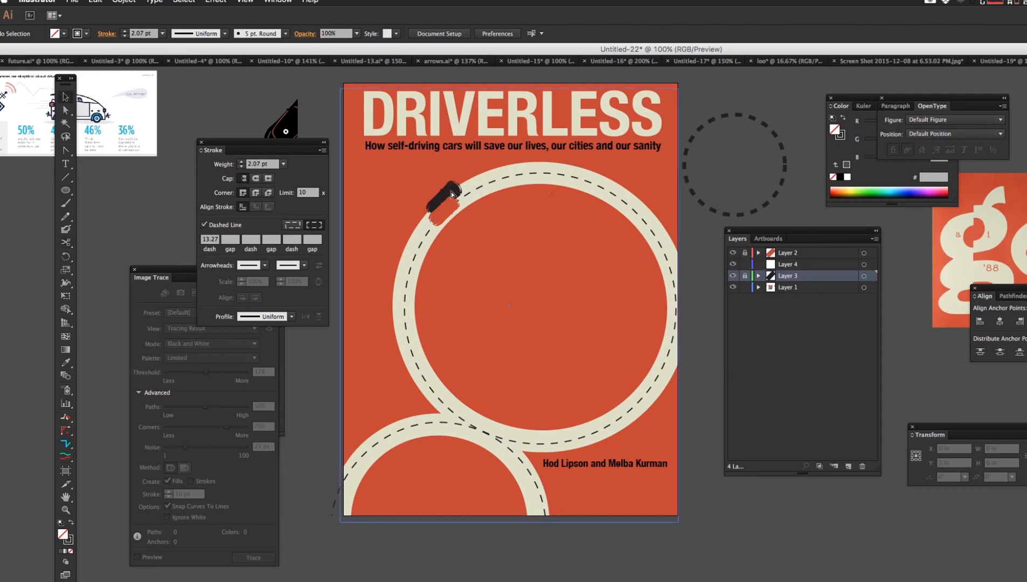
left_click(452, 192)
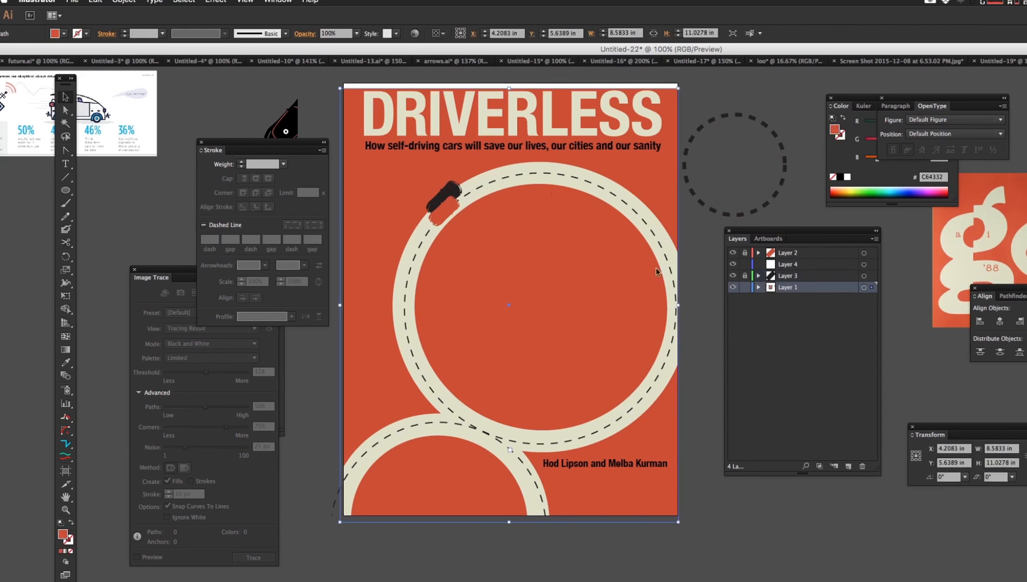
left_click(745, 287)
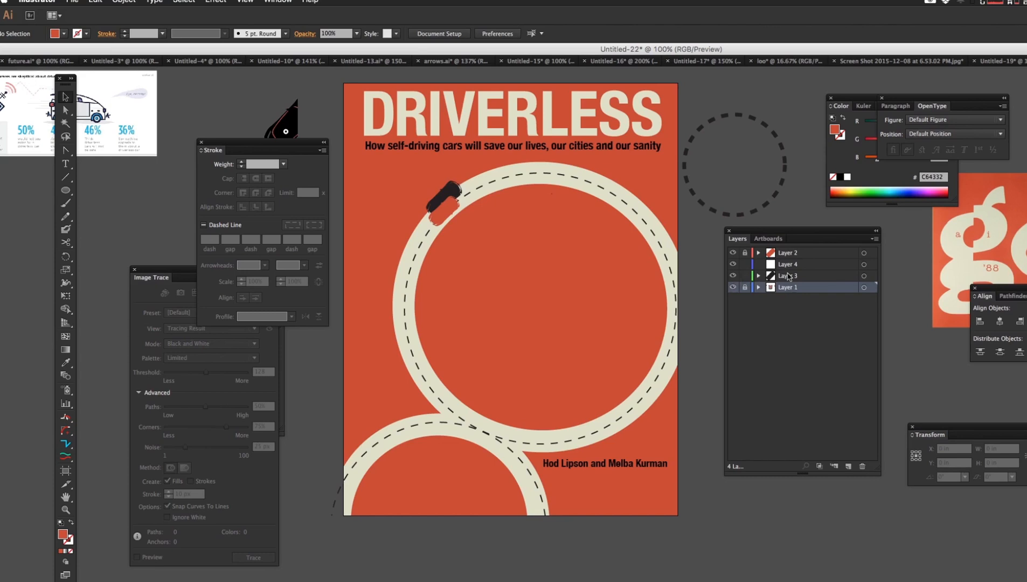
Step: Scale the black car shape on Layer 3 to about 0.77 by 0.78 in, move it just below the red car, and deselect it
left_click(864, 276)
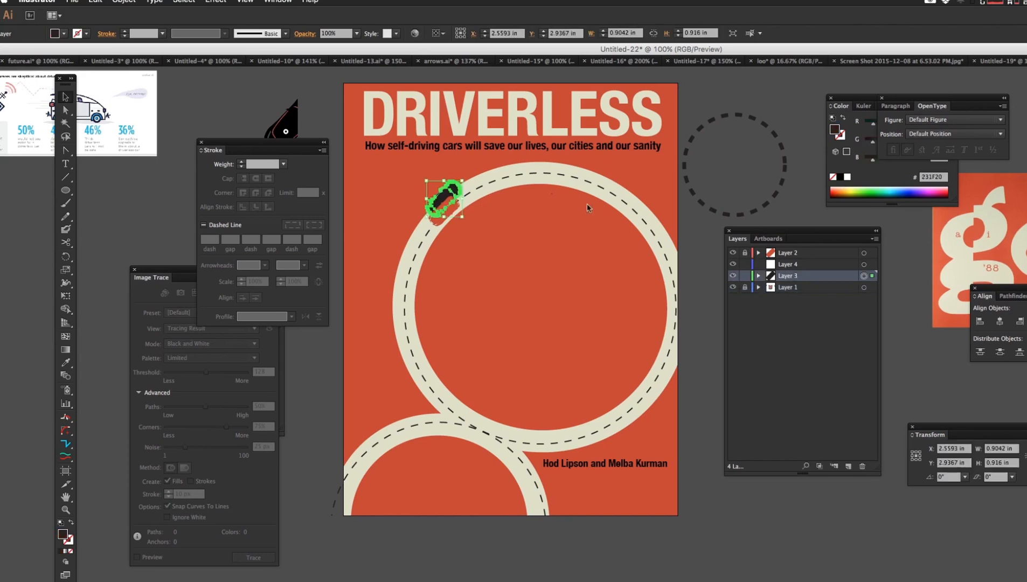
left_click_drag(448, 197, 462, 235)
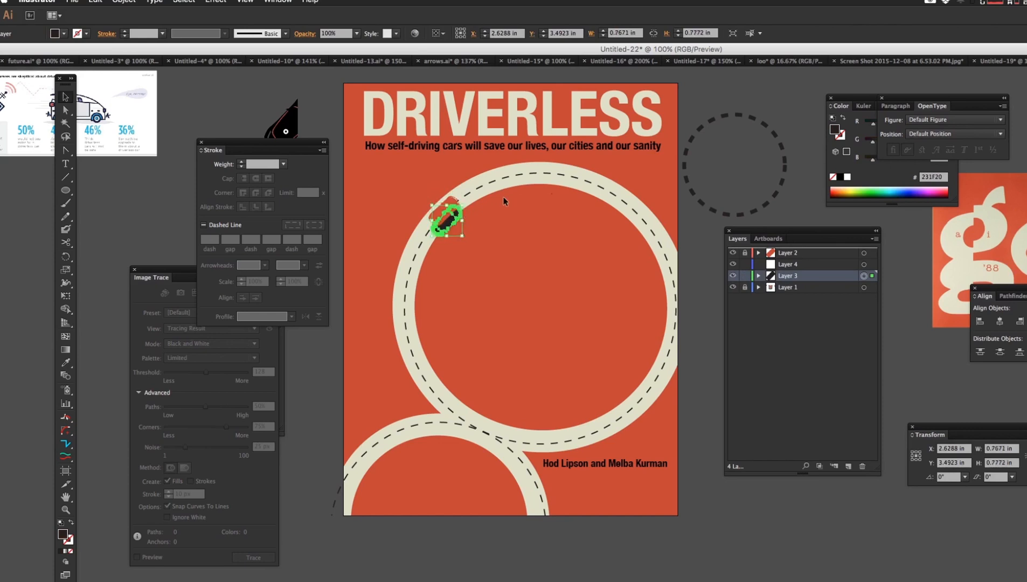
key("Return")
left_click(691, 473)
left_click(715, 104)
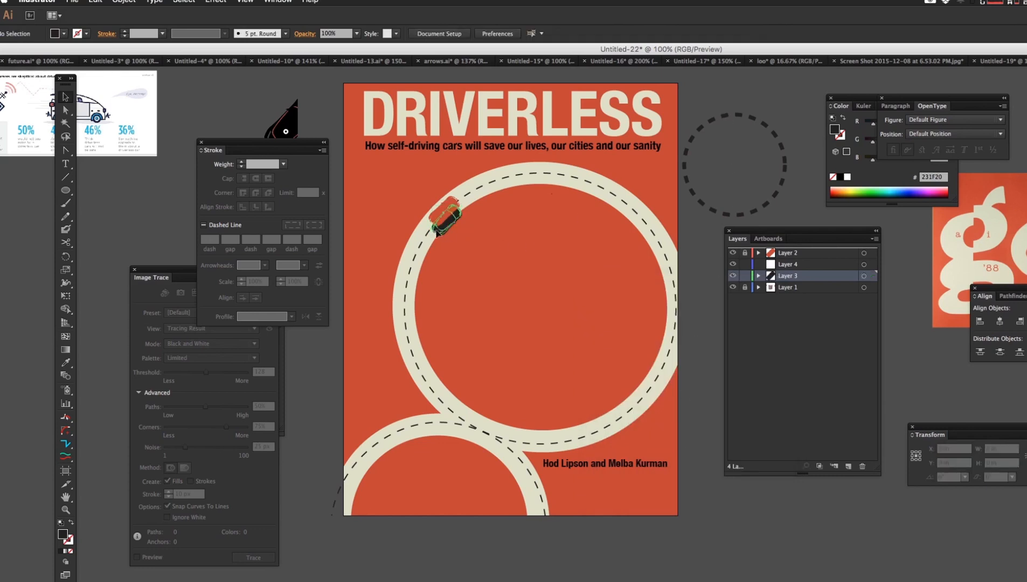
Step: Move the black car shape to about X 2.55 in, Y 3.37 in as a shadow under the red car, and deselect it
left_click(437, 231)
left_click(231, 111)
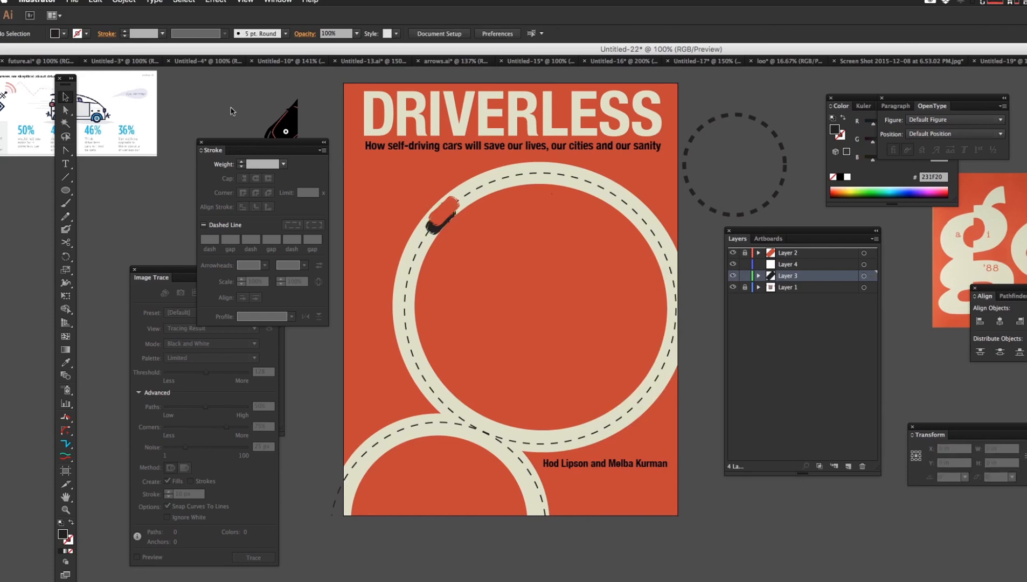
left_click(434, 225)
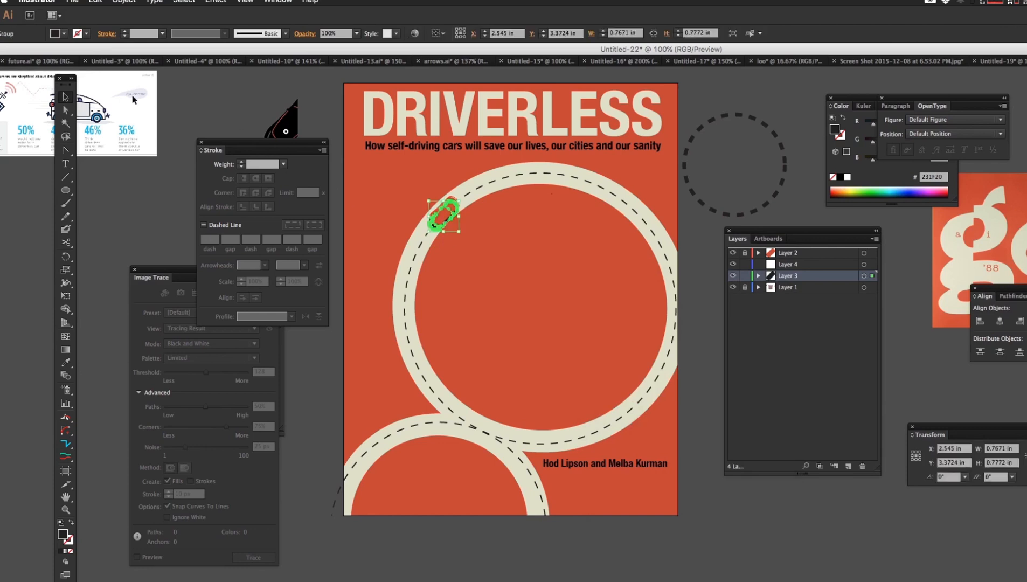
left_click(183, 103)
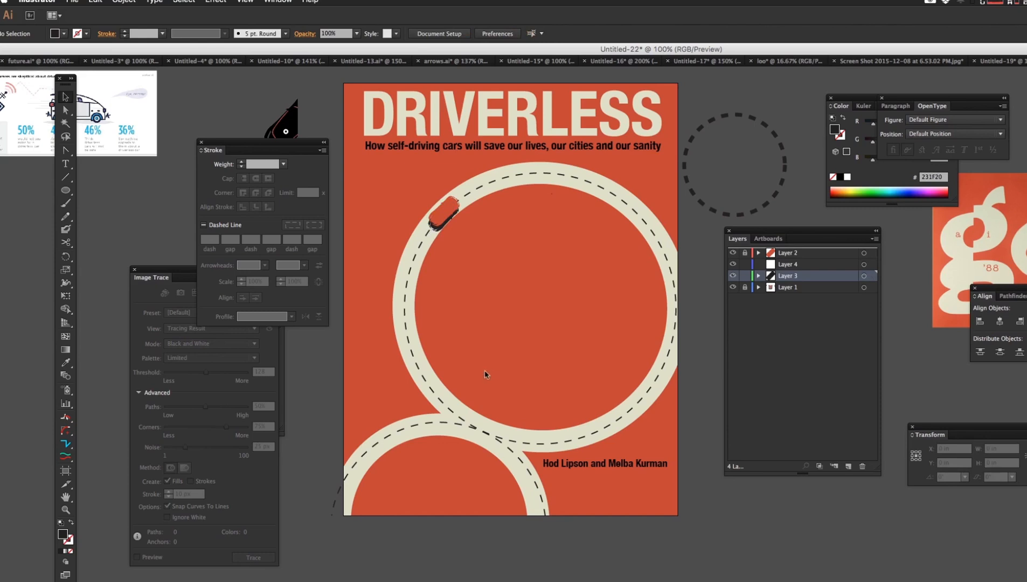
key("z")
left_click_drag(411, 191, 508, 299)
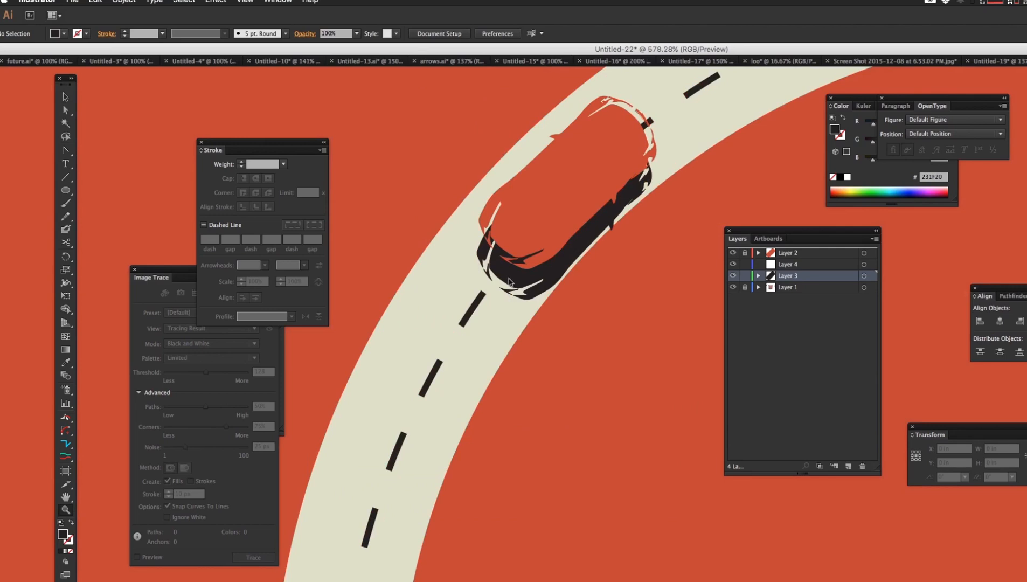
Step: Try to cover the gaps at the black shadow's lower end with a Pencil shape about 0.22 by 0.25 in, and undo it
left_click(508, 279)
left_click_drag(650, 366, 541, 330)
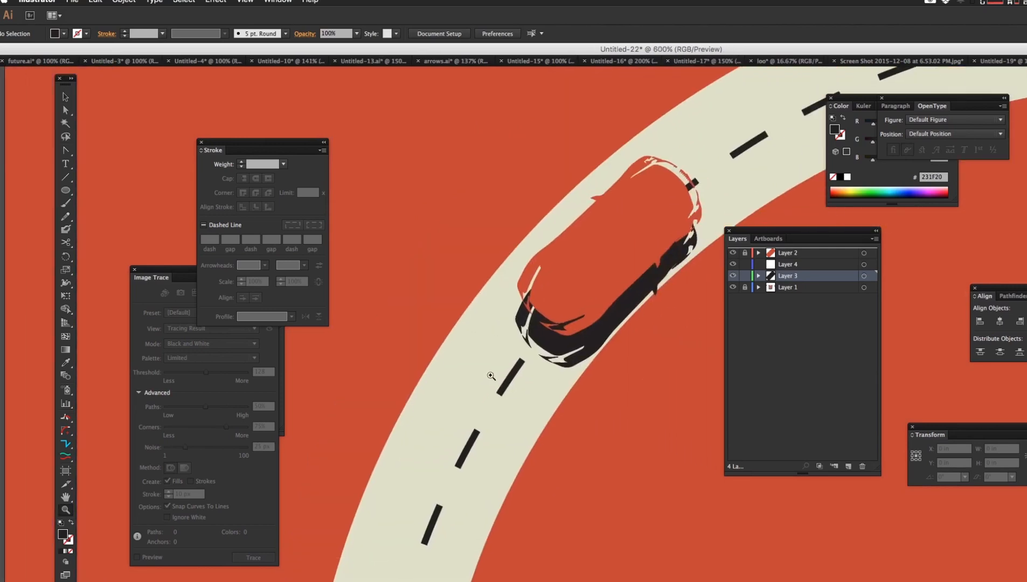
key("n")
mouse_move(529, 311)
left_mouse_down()
mouse_move(525, 326)
mouse_move(546, 354)
mouse_move(568, 361)
mouse_move(592, 344)
left_mouse_up()
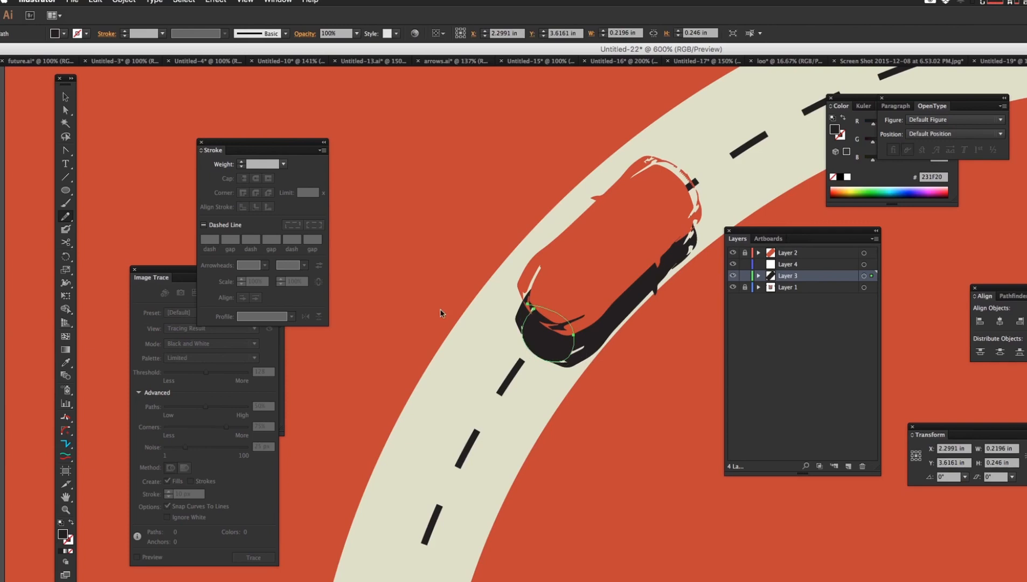
key("super+z")
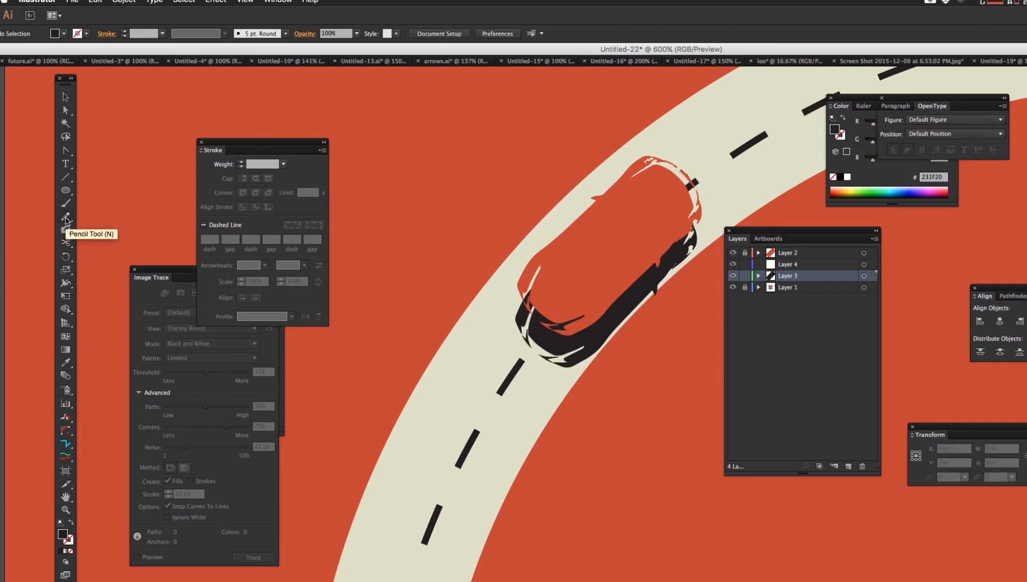
Step: Set the Pencil tool to 10.5 pixels fidelity and 52% smoothness, and try a shape over the shadow's lower end
double_click(65, 217)
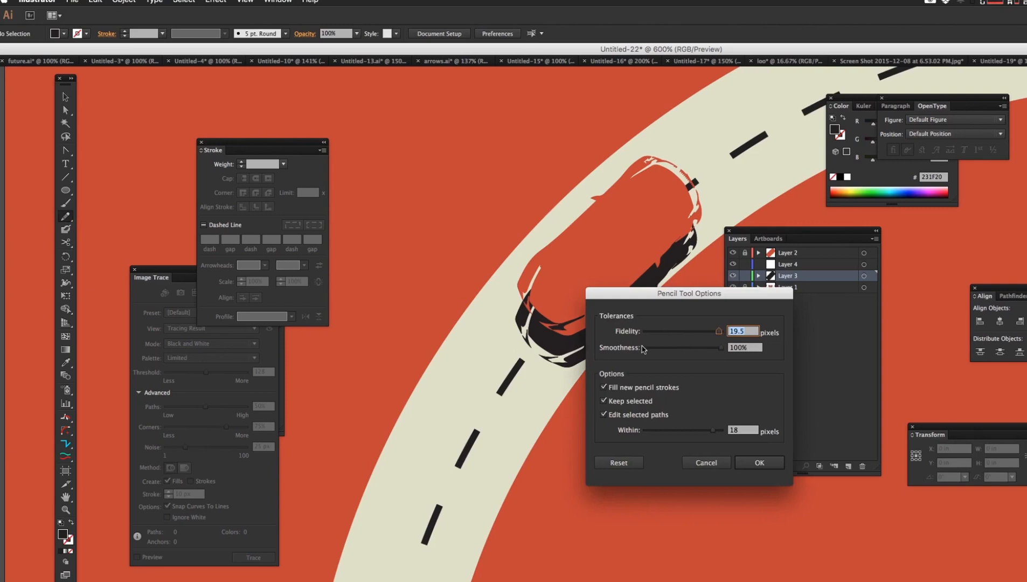
left_click(684, 331)
left_click(683, 348)
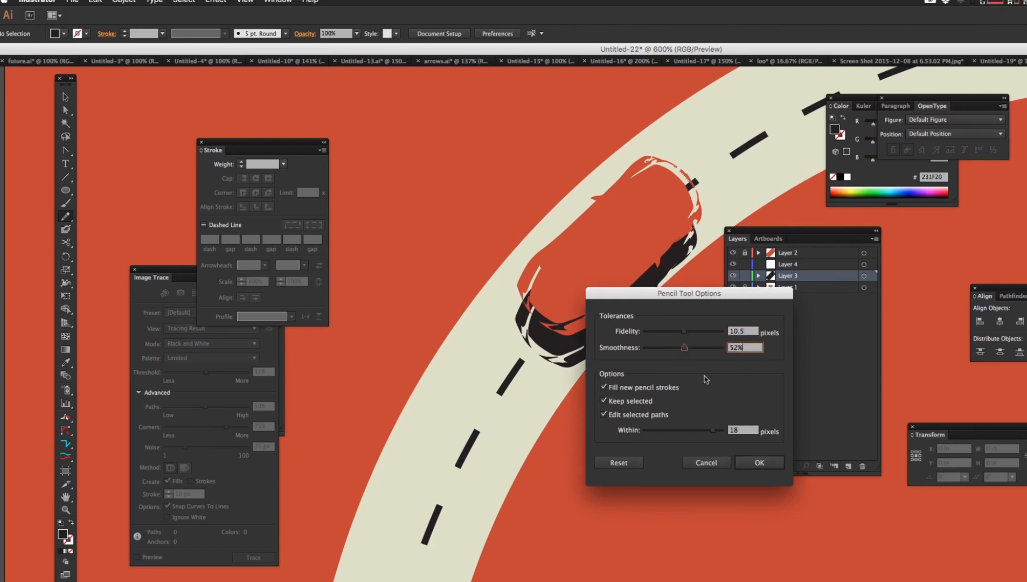
left_click(753, 462)
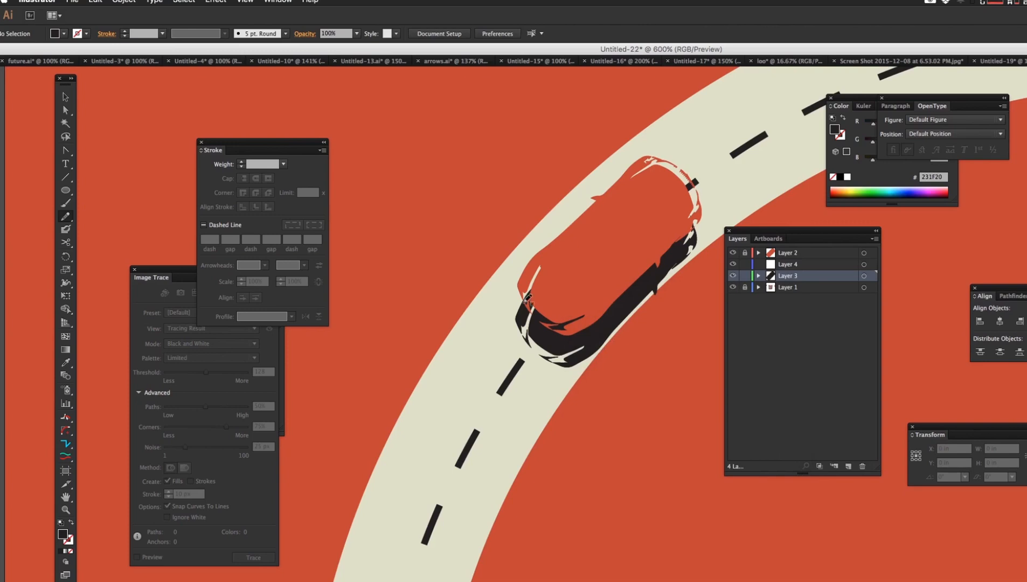
mouse_move(524, 316)
left_mouse_down()
mouse_move(569, 304)
mouse_move(595, 336)
mouse_move(576, 351)
left_mouse_up()
key("super+shift+a")
Step: Set the Pencil tool to 20 pixels fidelity and 100% smoothness, and undo the test shape drawn on the red background
double_click(65, 217)
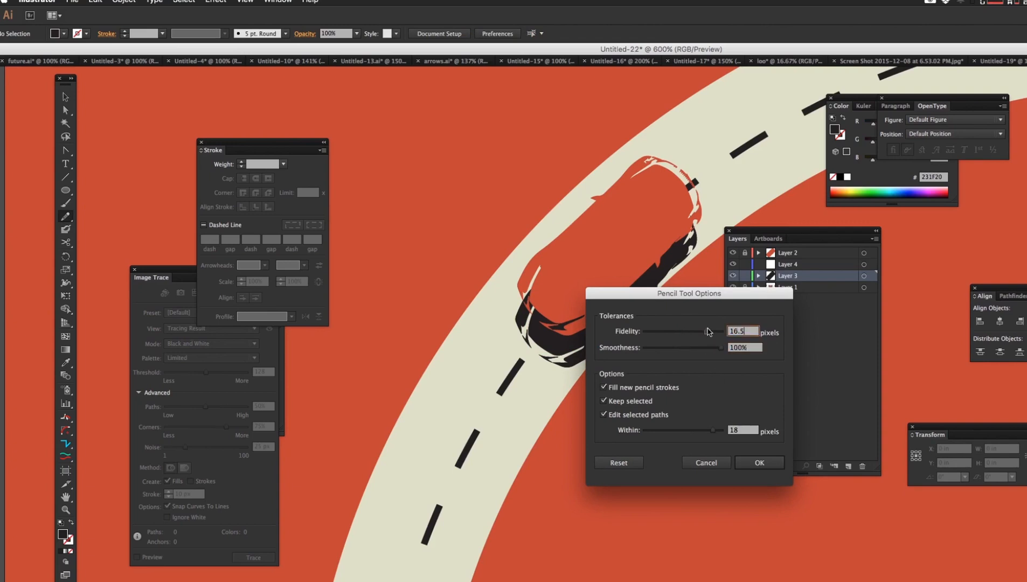
left_click(759, 462)
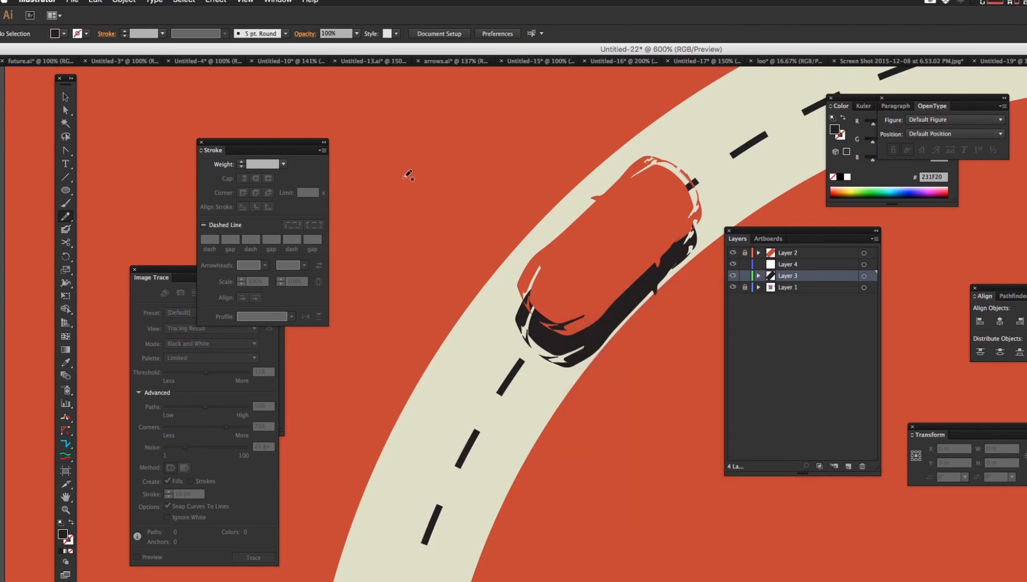
mouse_move(388, 239)
left_mouse_down()
mouse_move(430, 266)
mouse_move(468, 242)
mouse_move(468, 209)
mouse_move(448, 179)
left_mouse_up()
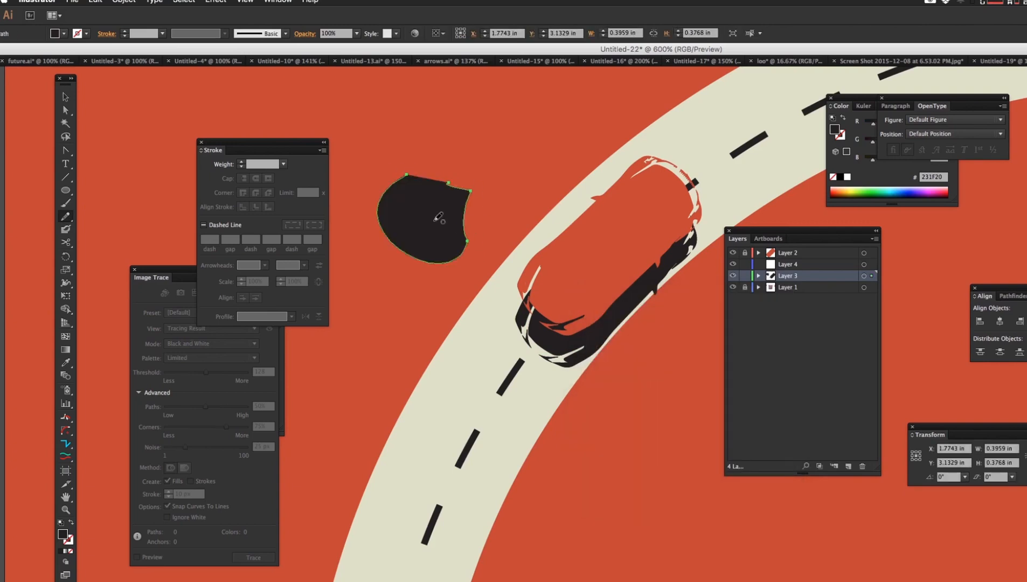
key("super+z")
double_click(65, 216)
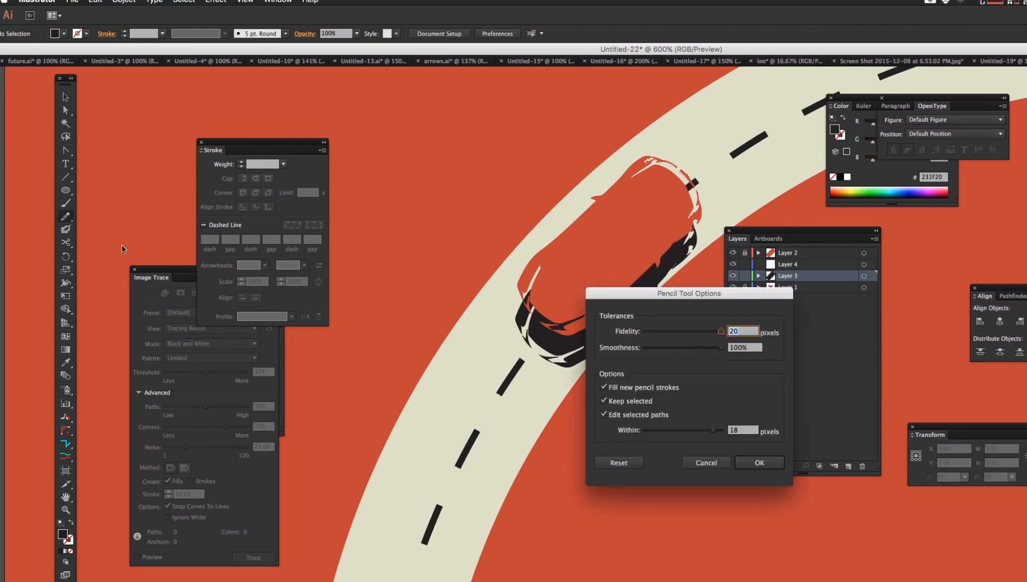
left_click(758, 462)
Step: Fill the gaps at the shadow's lower end with black Pencil shapes about 0.28 by 0.34 in and 0.02 by 0.07 in
mouse_move(525, 314)
left_mouse_down()
mouse_move(526, 339)
mouse_move(566, 362)
left_mouse_up()
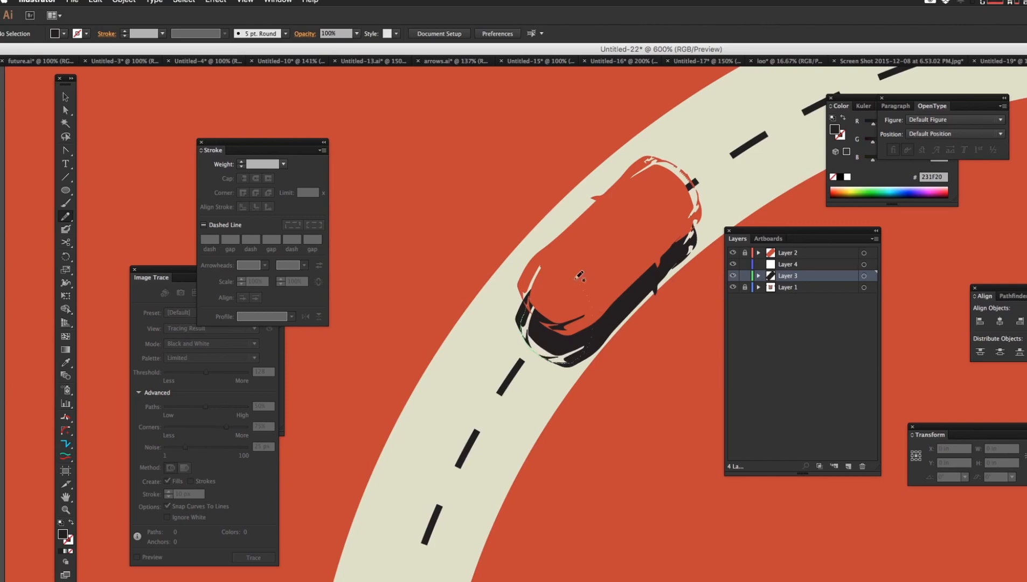
left_click_drag(581, 284, 563, 284)
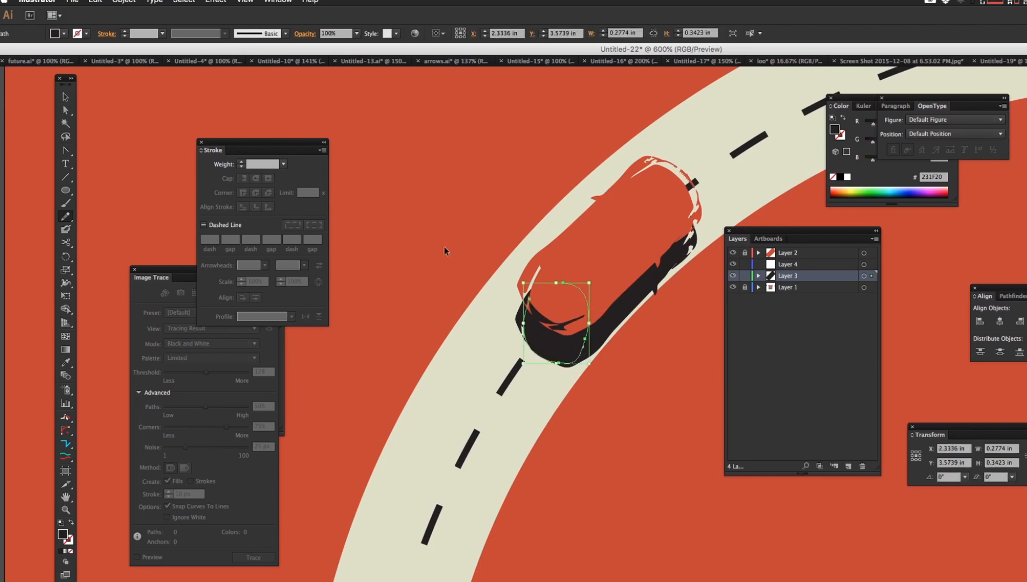
left_click(377, 261, "ctrl")
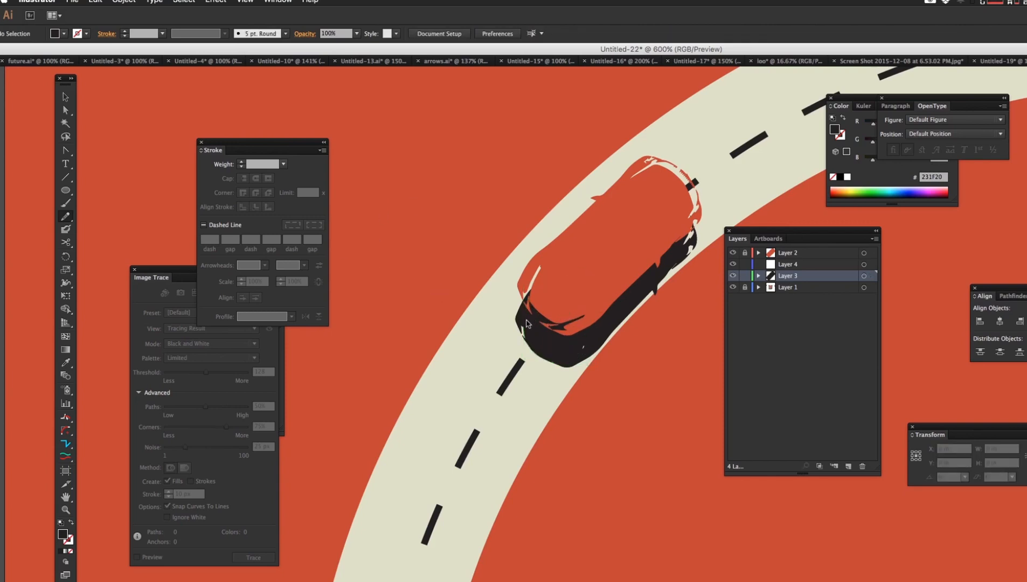
left_click_drag(526, 325, 525, 338)
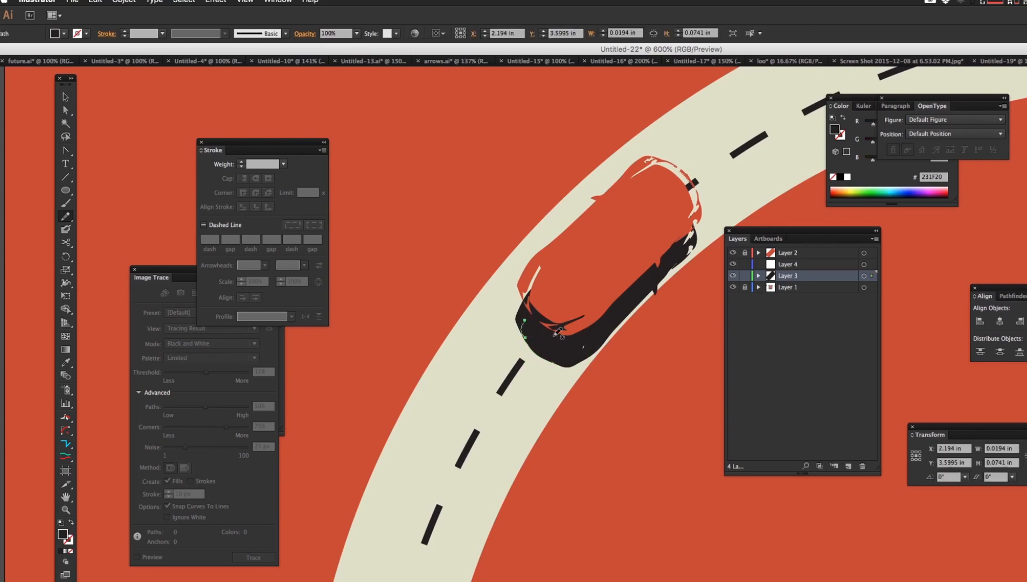
Step: Paint over the gap at the shadow's upper end with a 1 pt black Paintbrush stroke on Layer 3
left_click(65, 203)
key("super+shift+a")
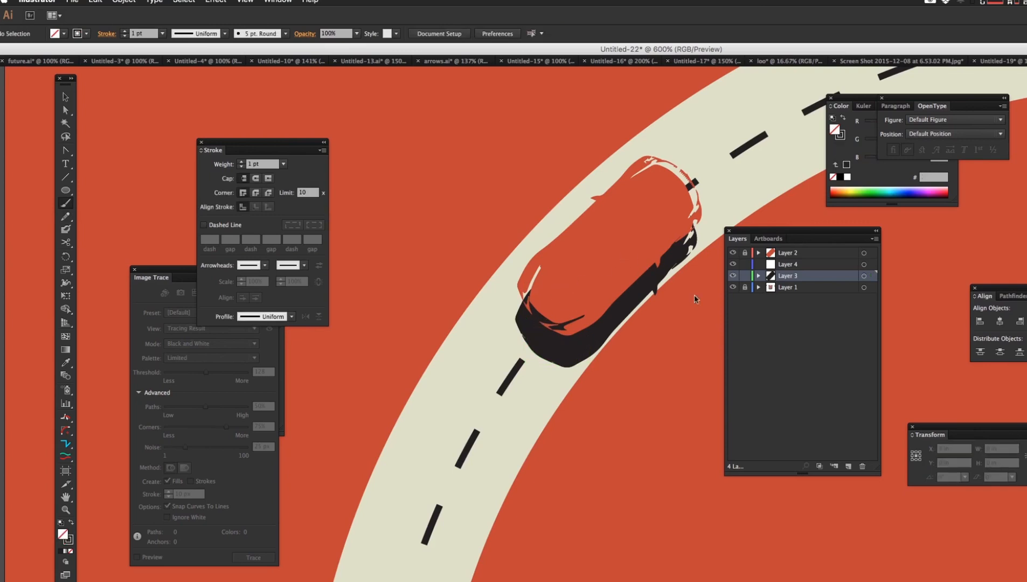
mouse_move(680, 249)
left_mouse_down()
mouse_move(692, 234)
mouse_move(690, 248)
left_mouse_up()
key("super+z")
Step: Unlock and activate Layer 2, and sample the car's red with the Eyedropper
left_click(772, 253)
left_click(746, 253)
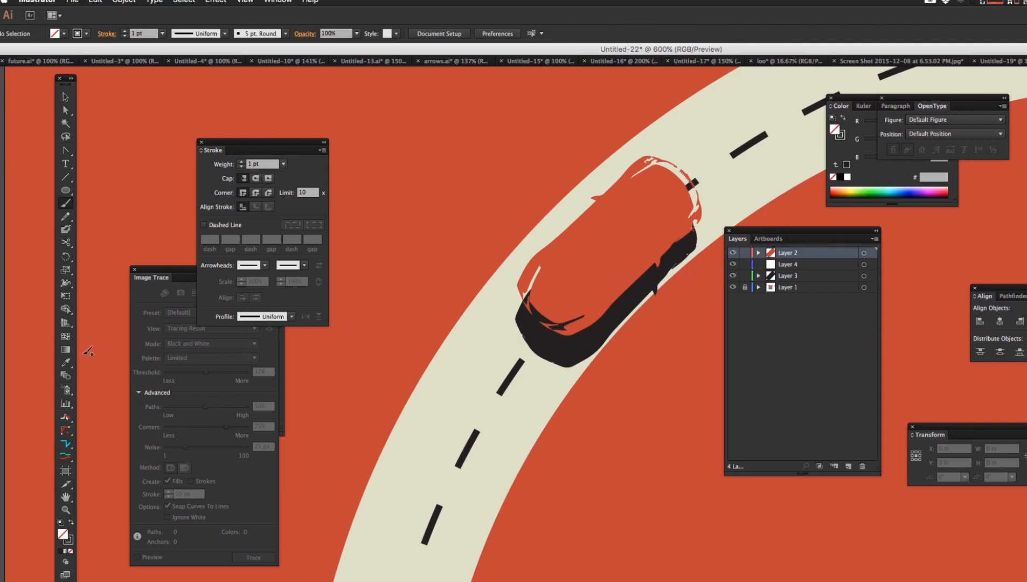
left_click(65, 362)
left_click(592, 247)
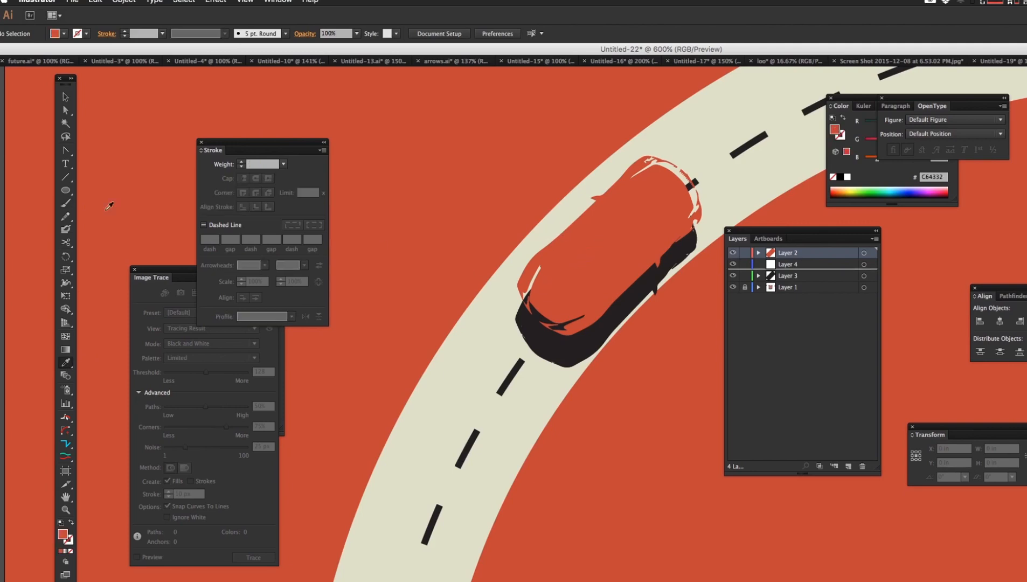
Step: Try a Paintbrush stroke across the lower end of the red car, and undo it
left_click(65, 203)
mouse_move(529, 295)
left_mouse_down()
mouse_move(541, 268)
mouse_move(532, 298)
mouse_move(541, 311)
mouse_move(574, 295)
left_mouse_up()
key("super+z")
Step: Create a new layer and place it directly below Layer 2
left_click(803, 282)
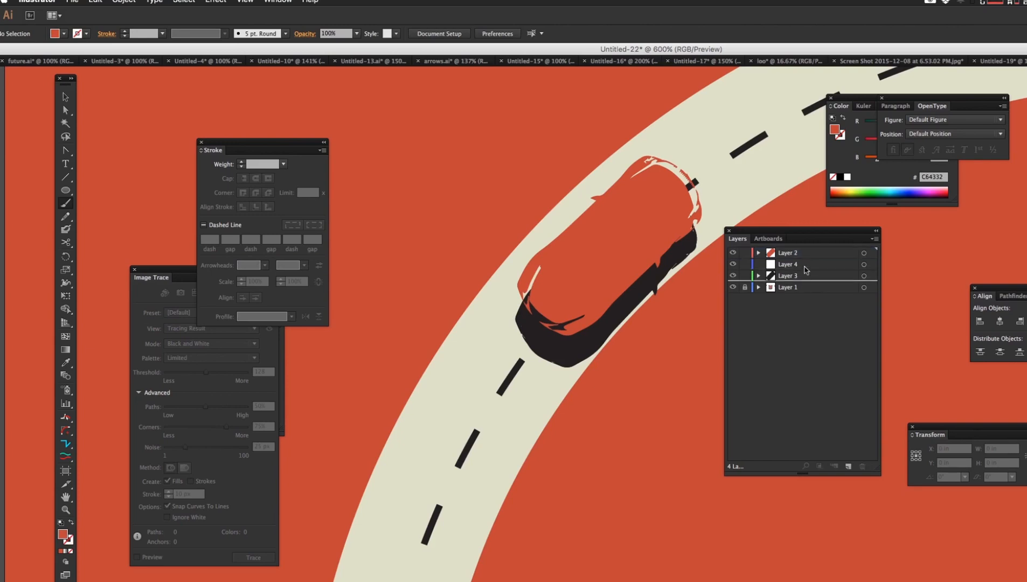
left_click(848, 466)
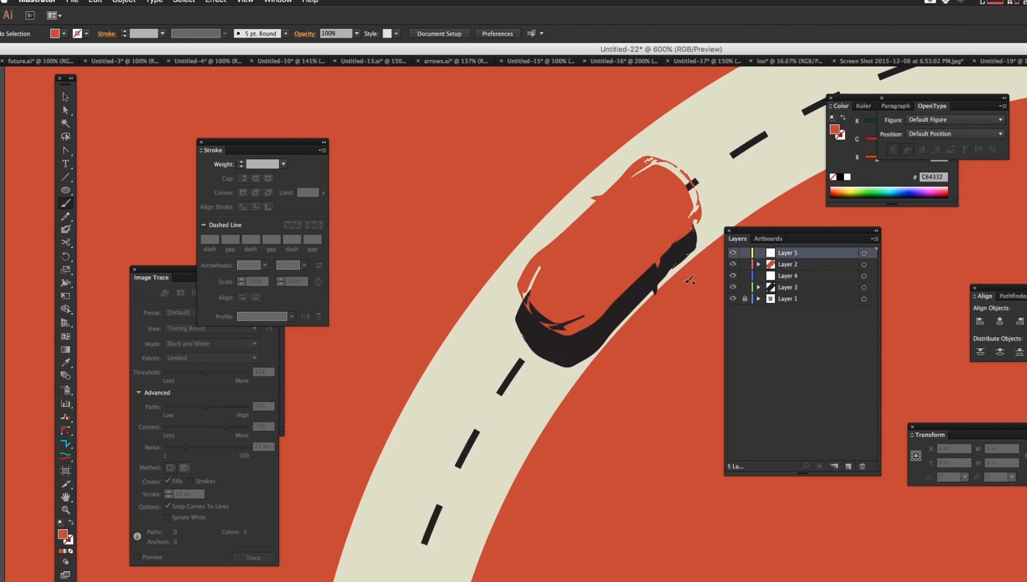
left_click_drag(768, 258, 786, 265)
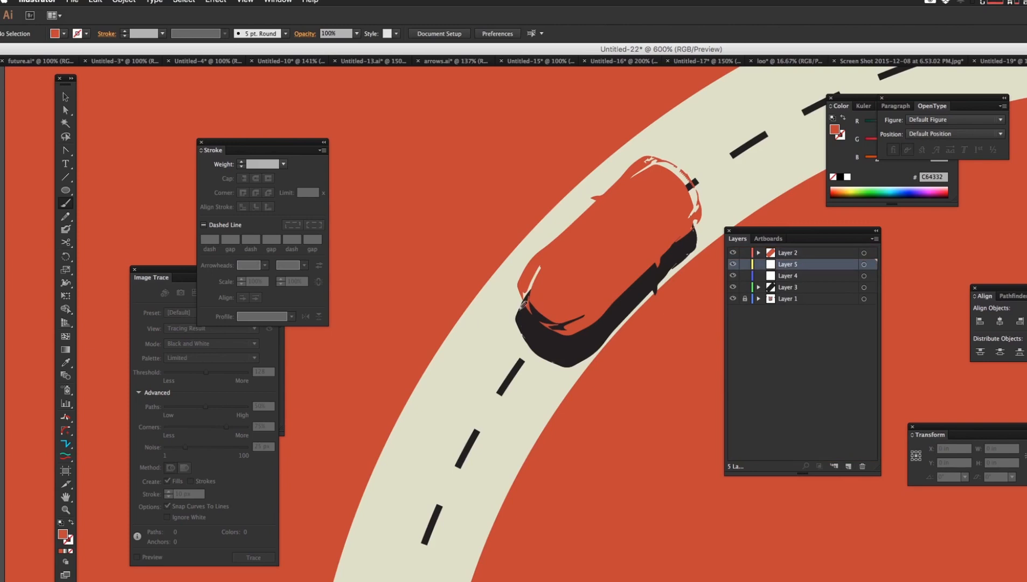
Step: Sample the road's cream and paint 1 pt Paintbrush strokes behind the red car's lower and upper ends on Layer 5
key("i")
left_click(450, 357)
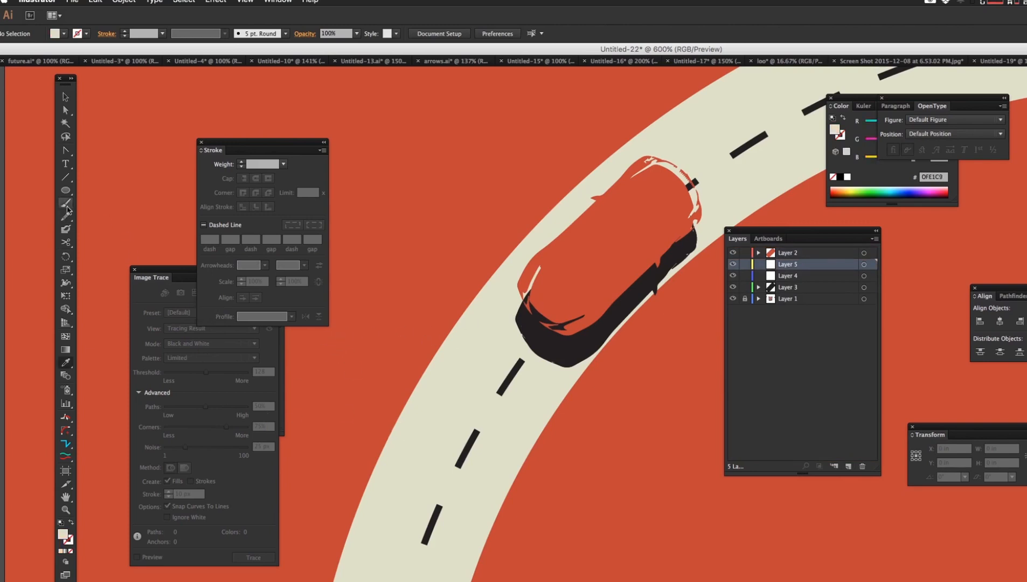
key("b")
mouse_move(535, 298)
left_mouse_down()
mouse_move(522, 291)
mouse_move(549, 263)
left_mouse_up()
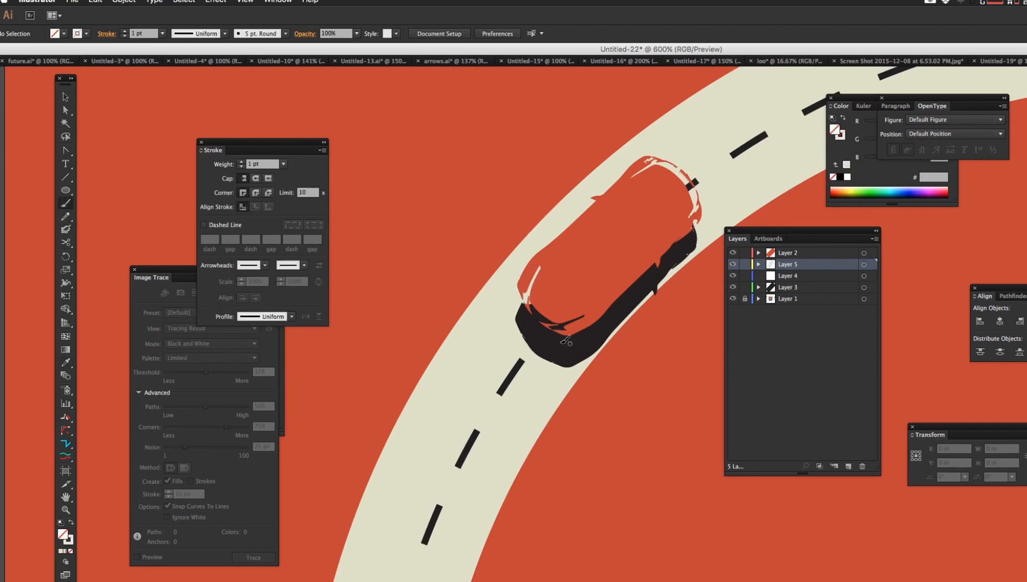
mouse_move(540, 302)
left_mouse_down()
mouse_move(561, 317)
mouse_move(588, 313)
left_mouse_up()
mouse_move(649, 175)
left_mouse_down()
mouse_move(685, 186)
mouse_move(694, 205)
left_mouse_up()
key("ctrl+z")
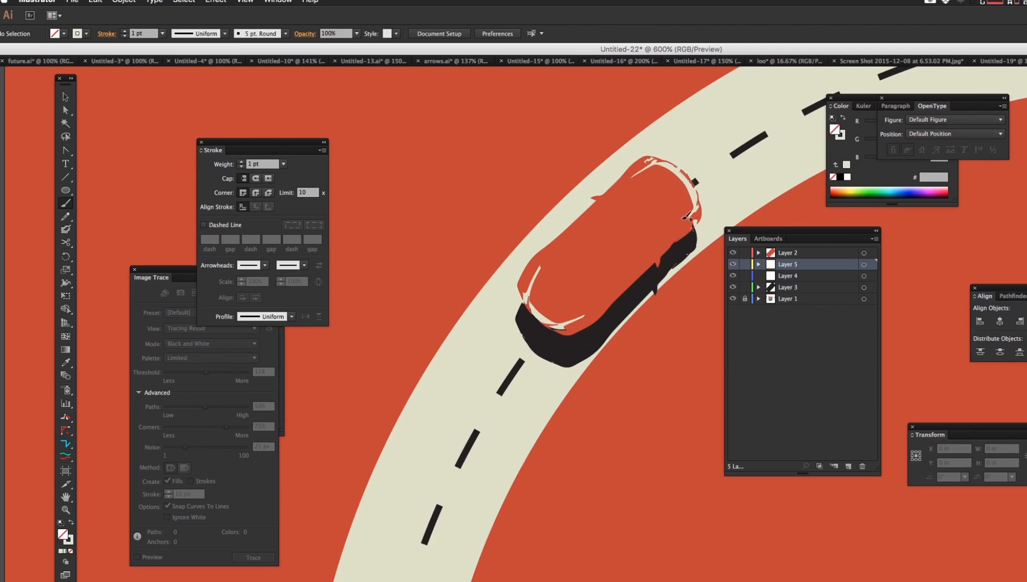
Step: Examine the car and its shadow within the whole poster, comparing it with Layer 2 hidden and shown
key("z")
left_click(541, 352, "alt")
left_click(546, 352, "alt")
left_click(550, 353, "alt")
left_click_drag(582, 359, 303, 289)
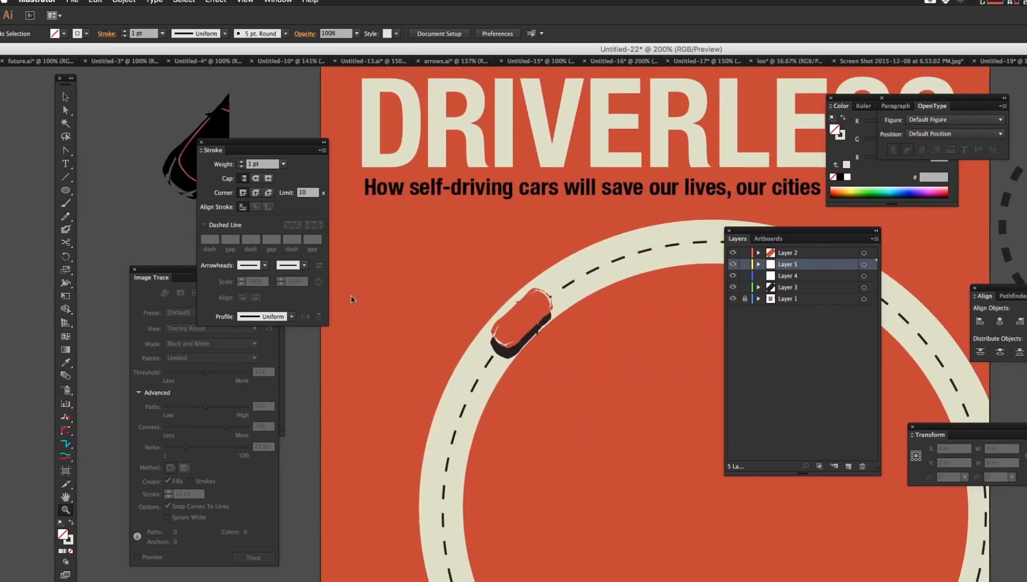
left_click(573, 381, "alt")
left_click(570, 390, "alt")
left_click_drag(660, 433, 477, 360)
left_click_drag(545, 397, 518, 367)
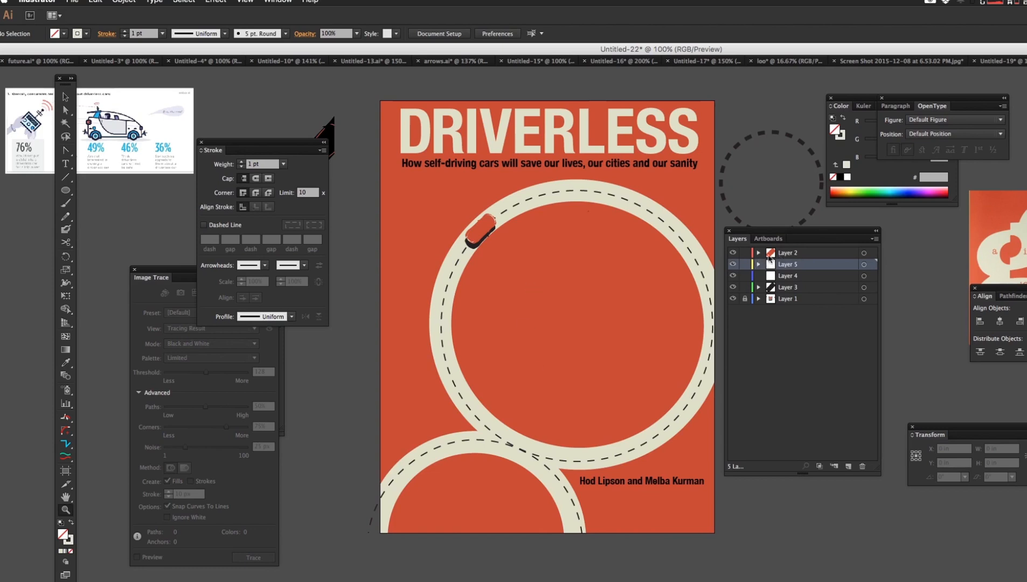
left_click(733, 254)
left_click(734, 254)
Step: Move the red car shape on Layer 2 down to Y 3.3011 in, closer to its shadow, and deselect it
left_click(776, 252)
left_click(865, 253)
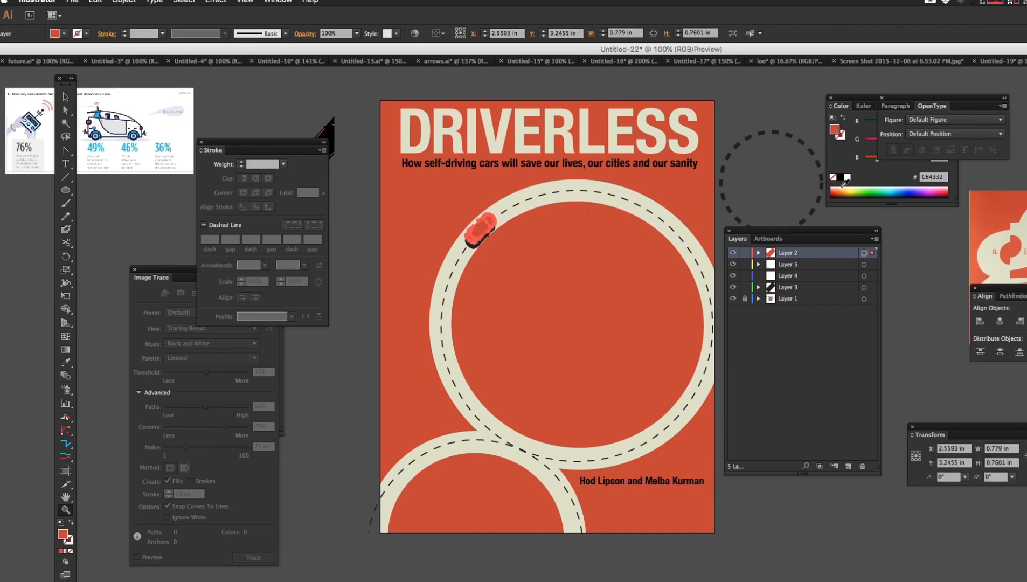
key("Down")
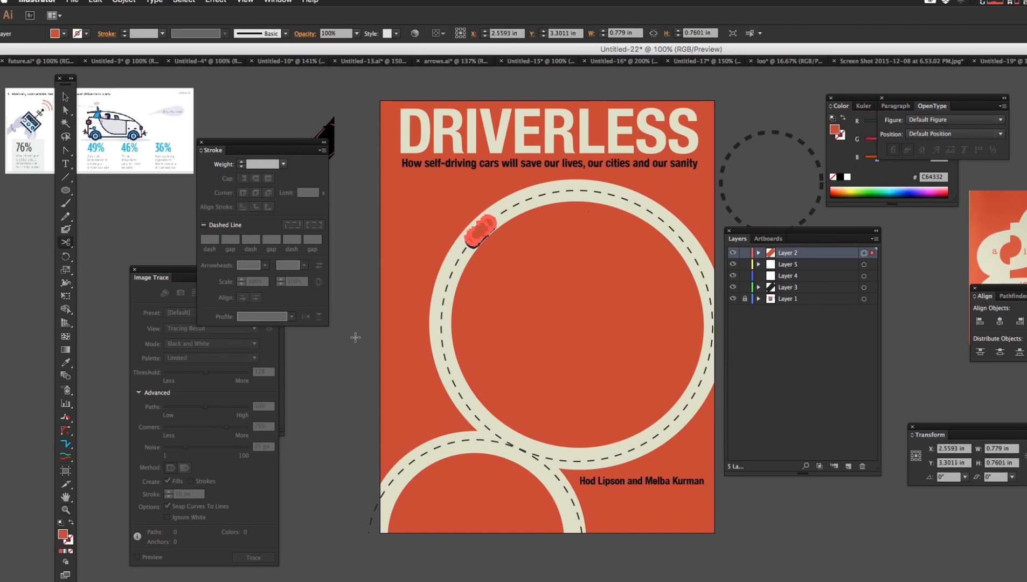
key("v")
left_click(348, 360)
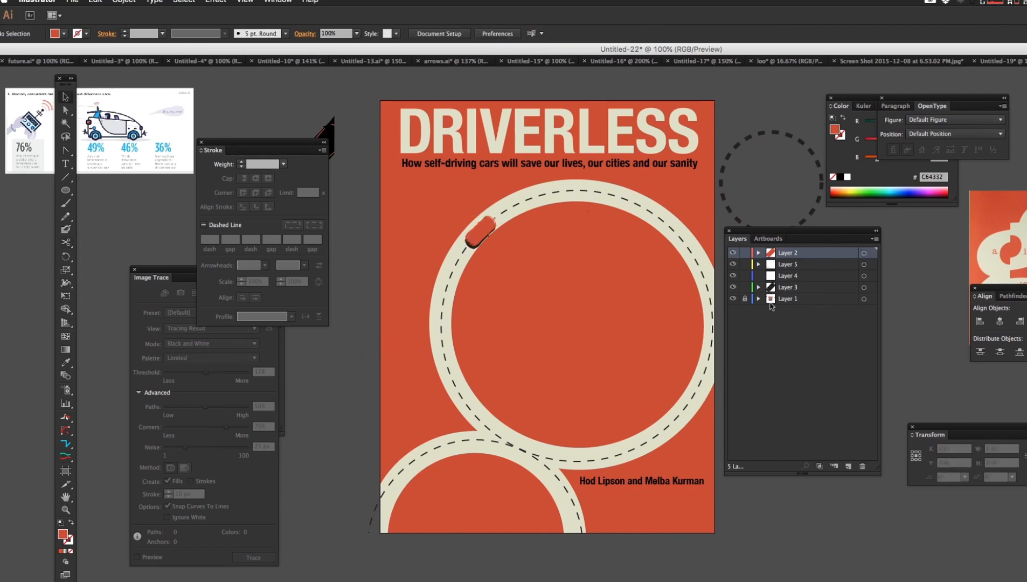
Step: Move the complete car artwork on Layers 2, 3, 4 and 5 left to X 2.4717 in, and deselect it
left_click(733, 265)
left_click(733, 275)
left_click(799, 288)
left_click(805, 276, "shift")
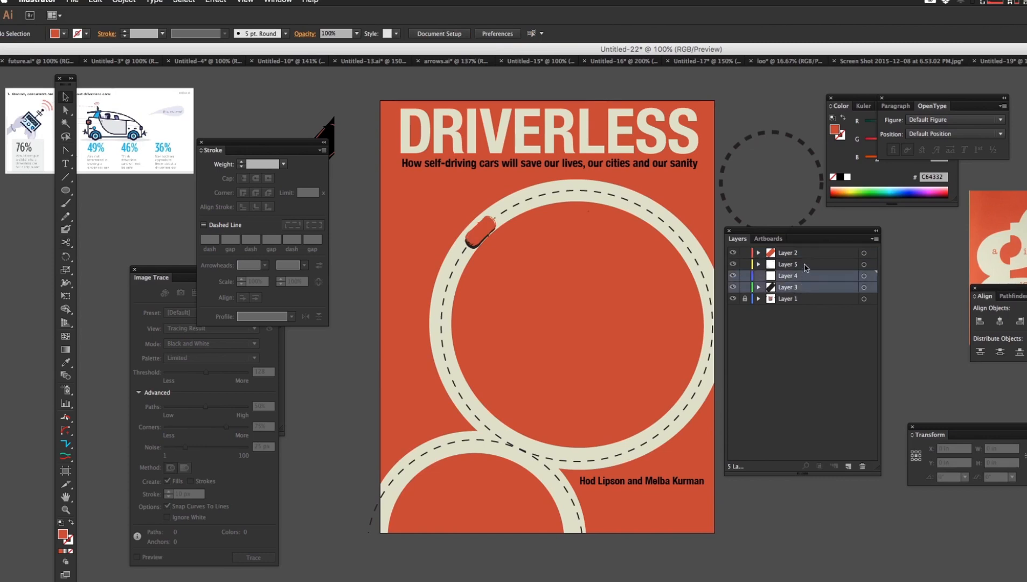
left_click(806, 264, "shift")
left_click(807, 254, "shift")
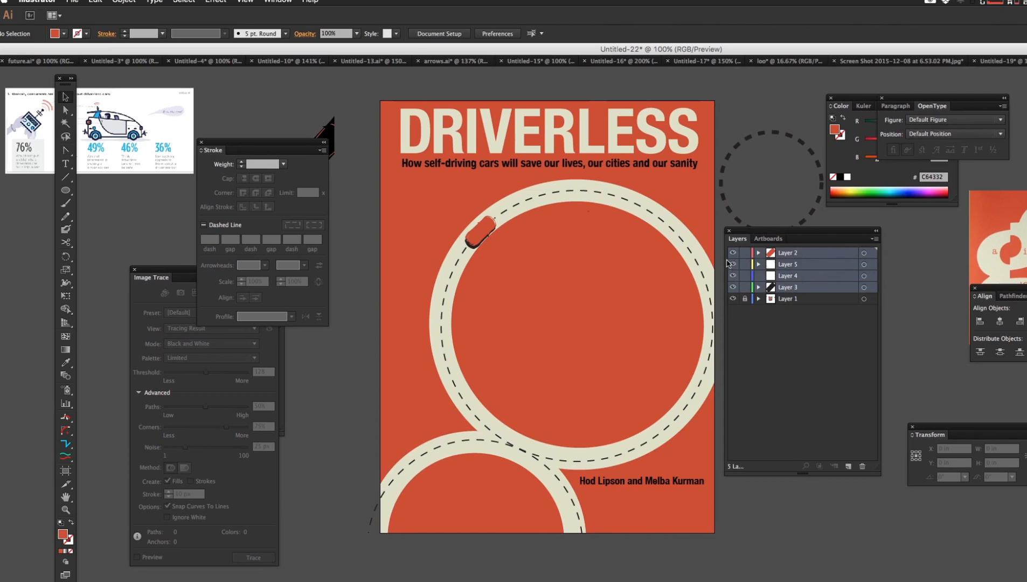
left_click(864, 263)
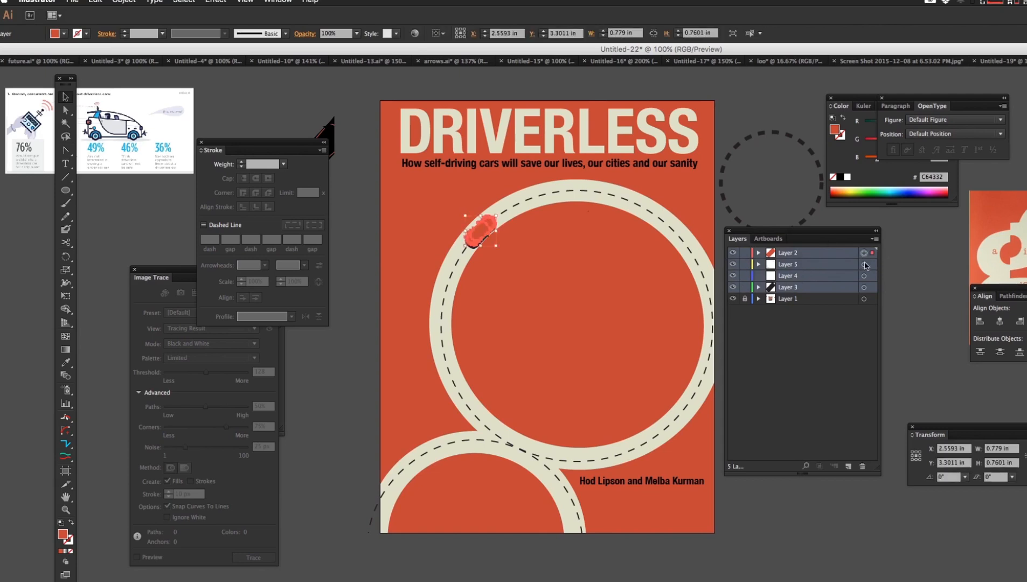
left_click(864, 287, "shift")
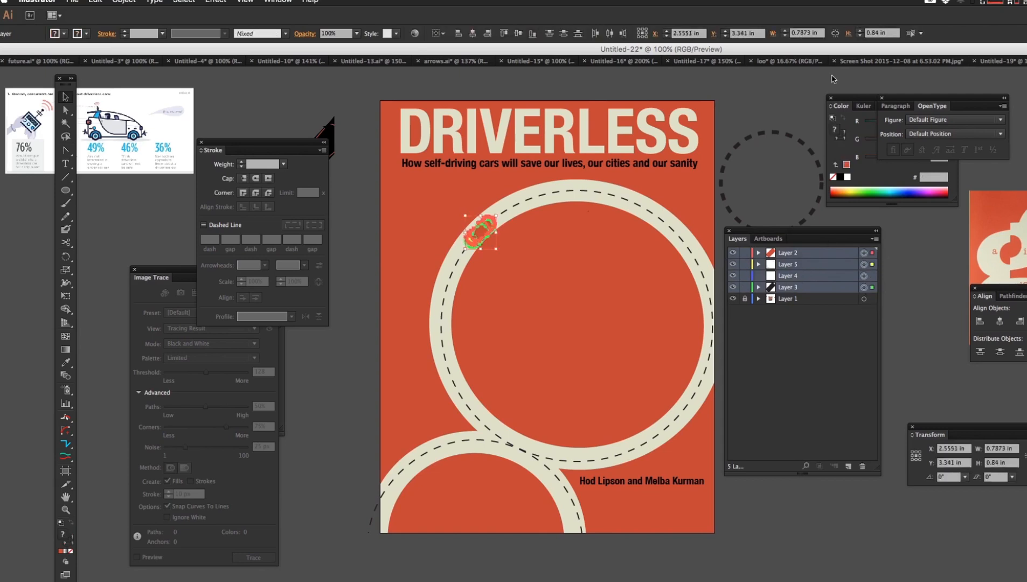
key("Left")
key("Left")
key("Left")
key("Left")
key("Left")
key("Left")
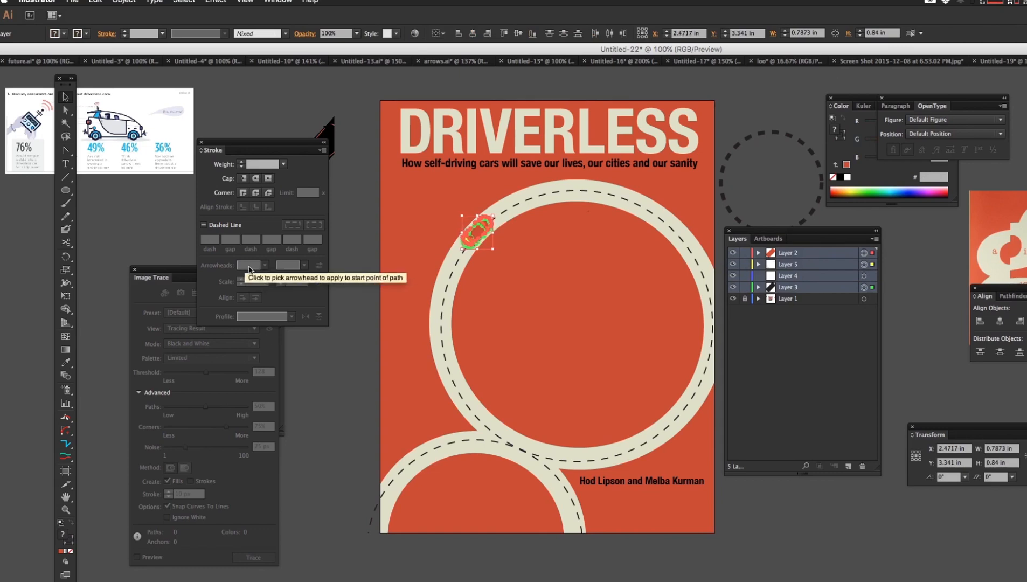
left_click(126, 409)
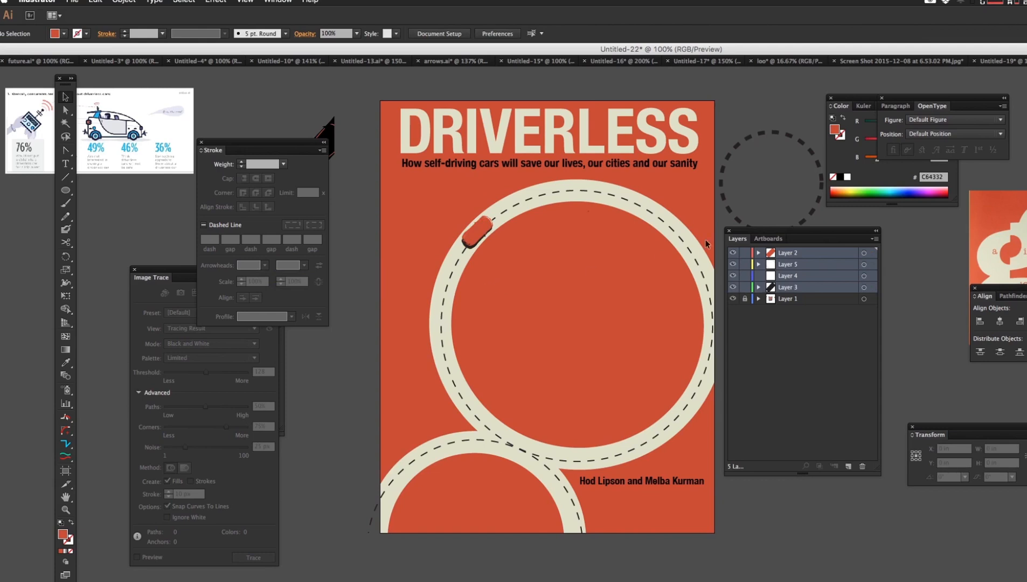
left_click_drag(731, 237, 797, 247)
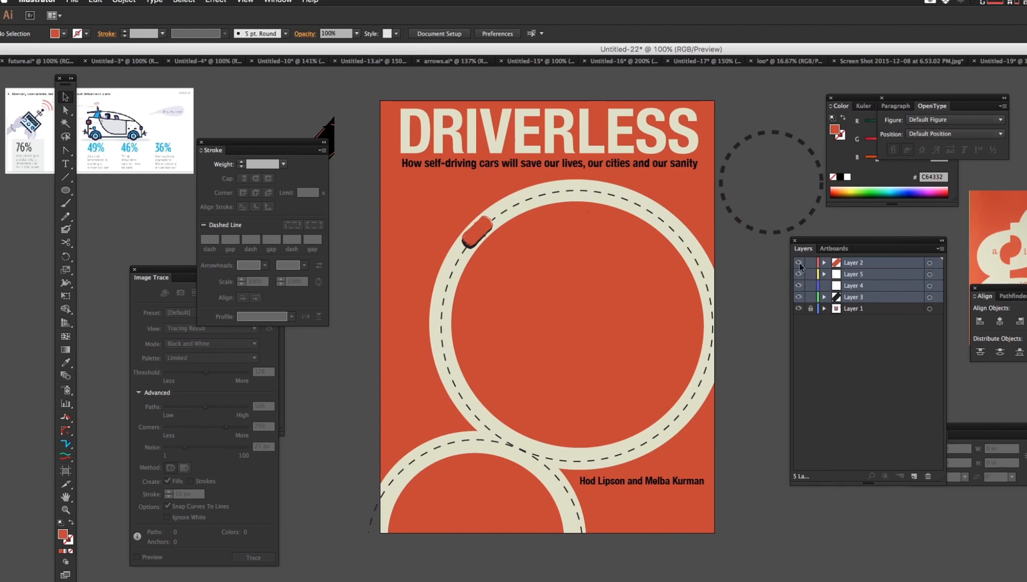
Step: Unlock Layer 1 so that the poster's title and subtitle can be edited
left_click(810, 308)
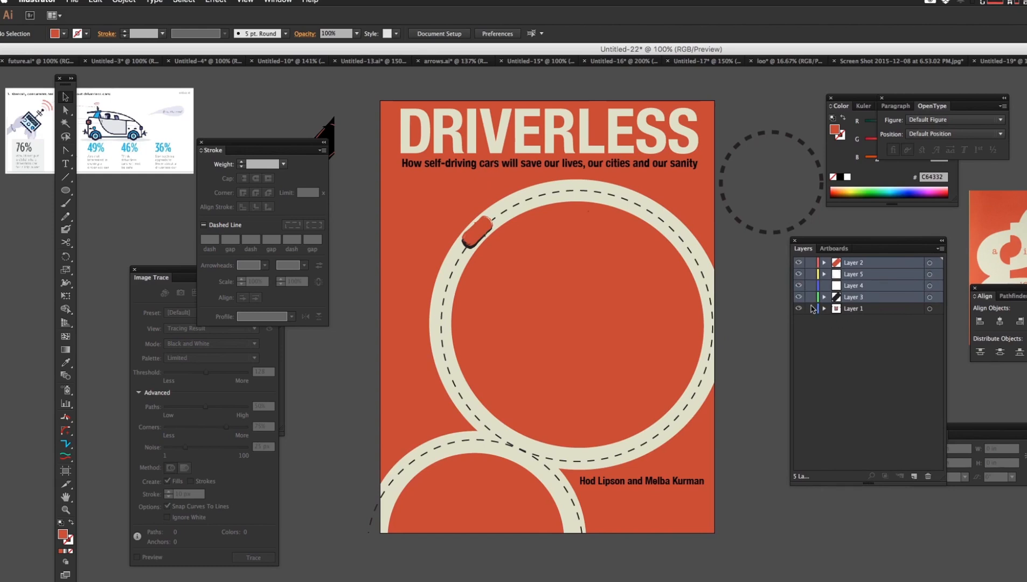
Step: Try recolouring the DRIVERLESS title with the black sampled from the dashed circle beside the poster, and undo it
left_click(616, 142)
key("i")
left_click(817, 194)
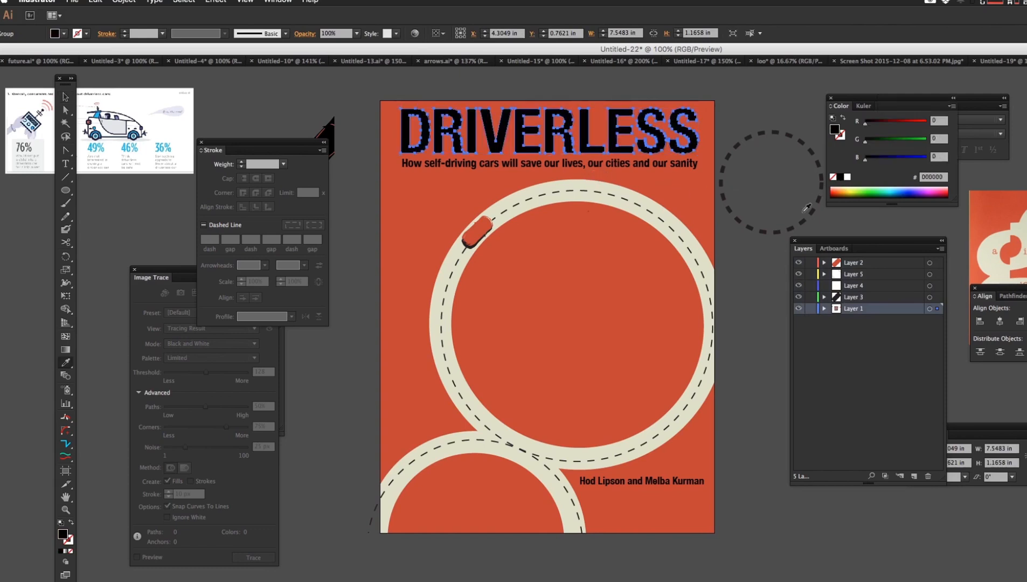
key("super+shift+a")
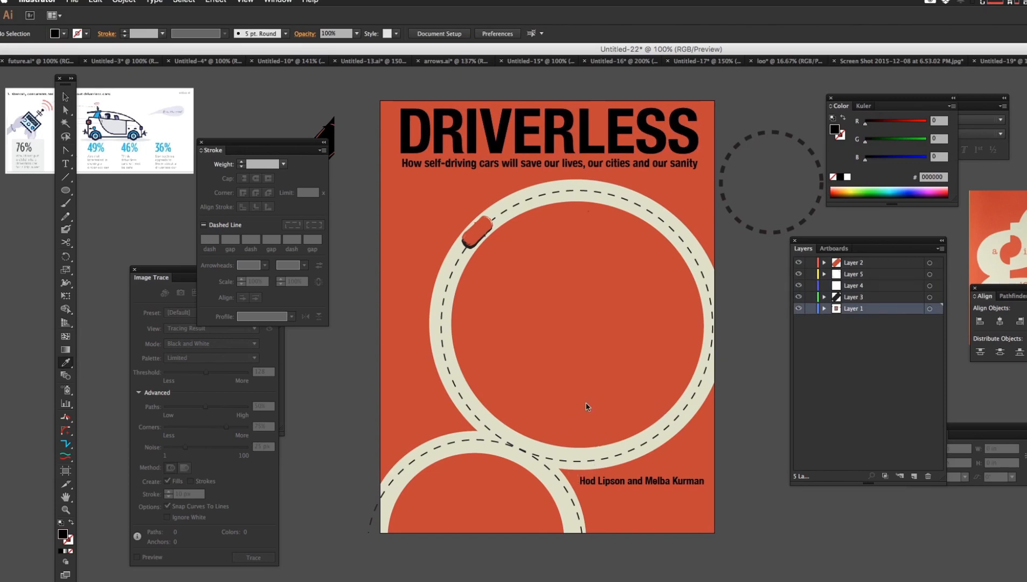
key("super+z")
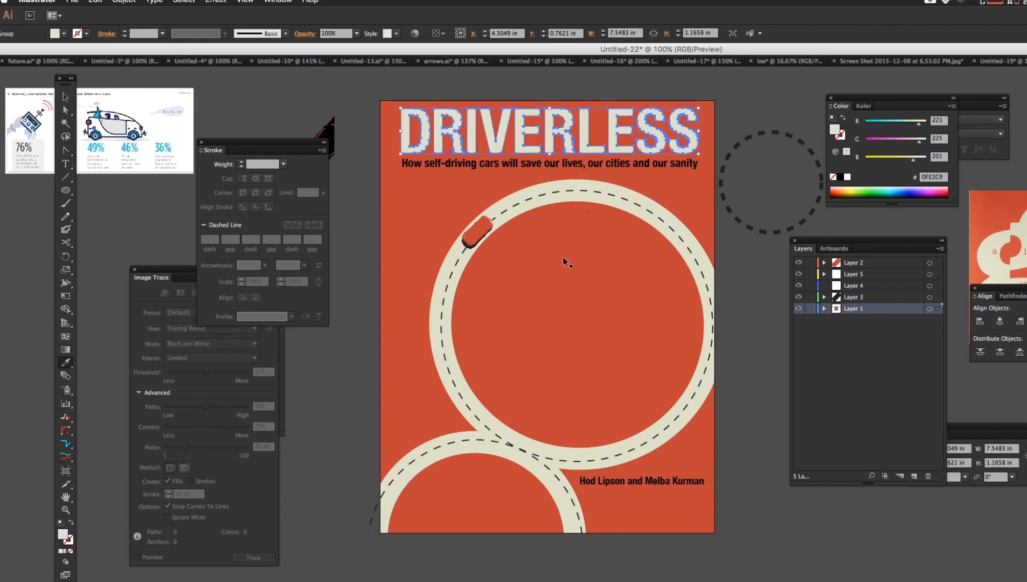
left_click(728, 119, "super")
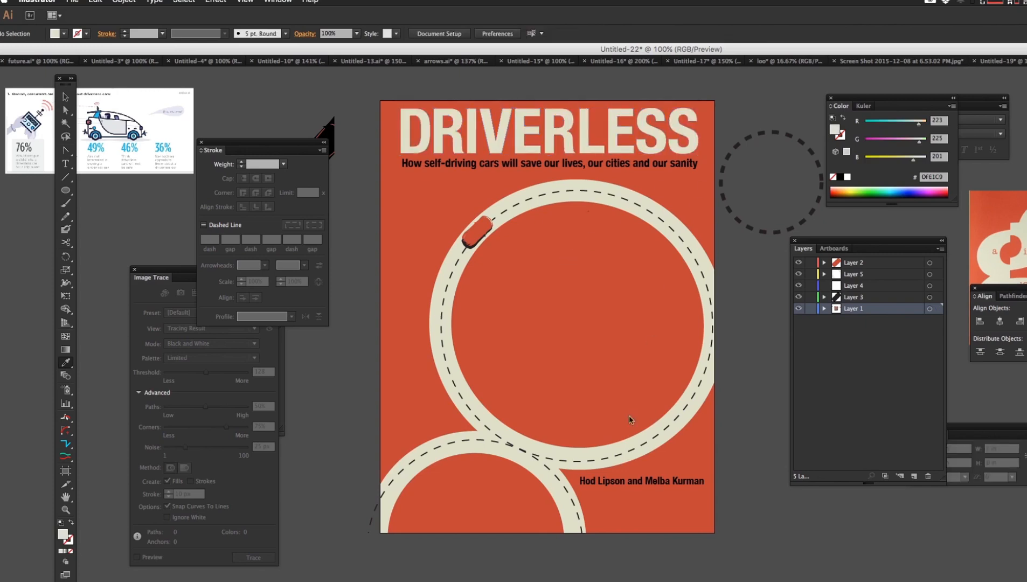
Step: Nudge the subtitle below the DRIVERLESS title up to Y 1.5605 in, and deselect it
left_click(484, 162, "super")
key("Up")
key("Up")
key("Up")
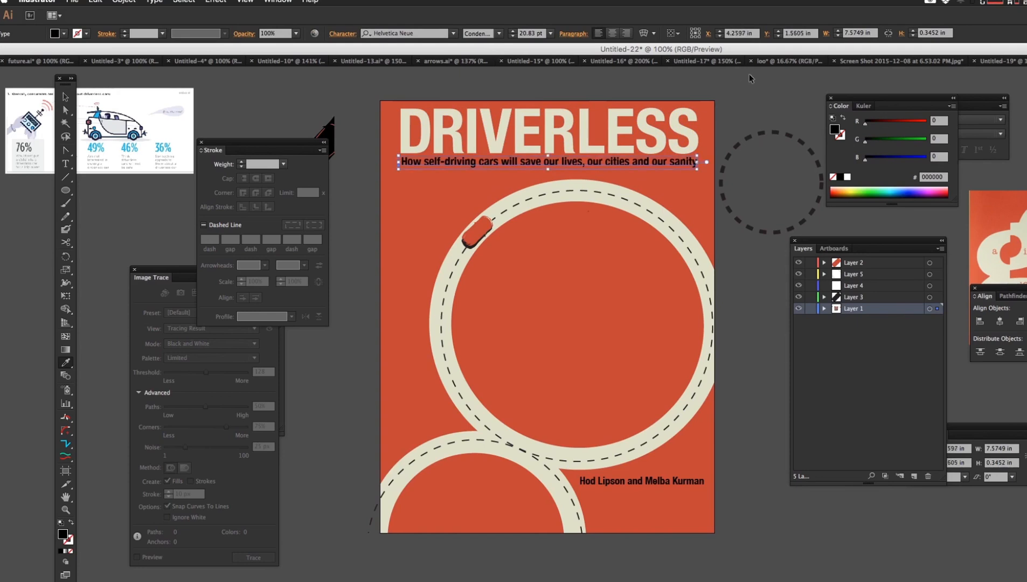
left_click(751, 110, "super")
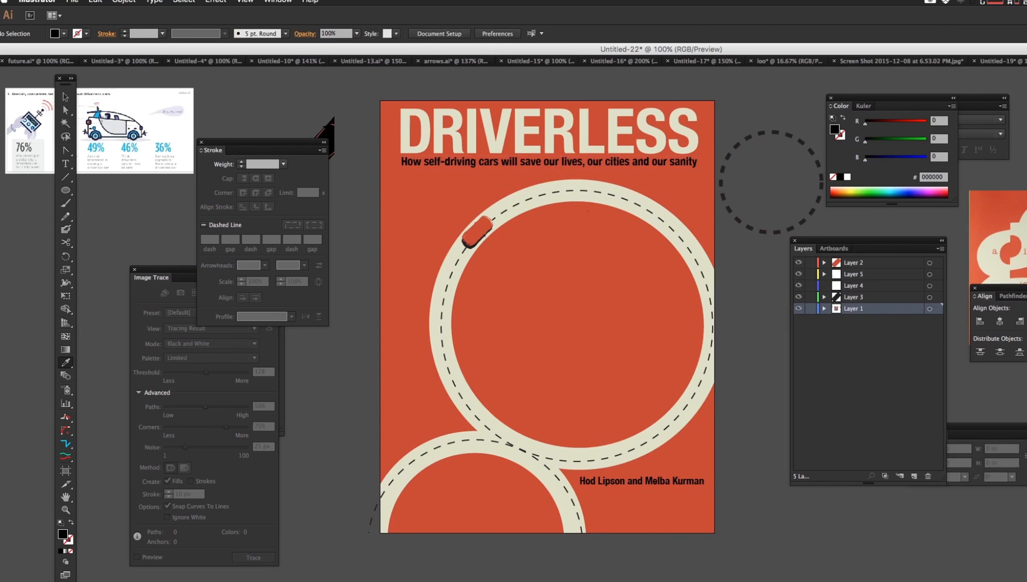
Step: Save the poster as car.ai in the DESIGN folder in Adobe Illustrator format, version Illustrator CC (17.0)
key("super+s")
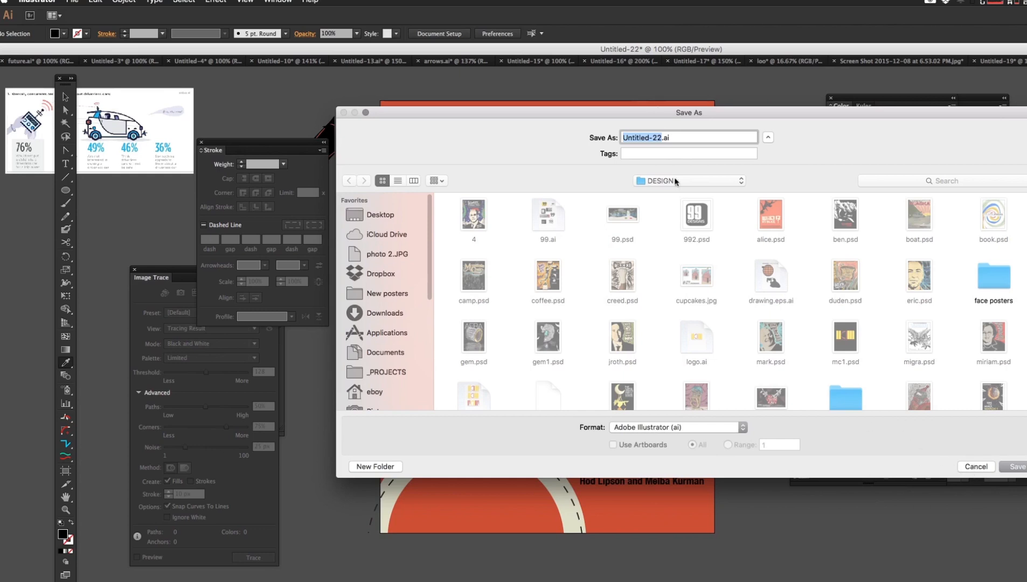
type("car")
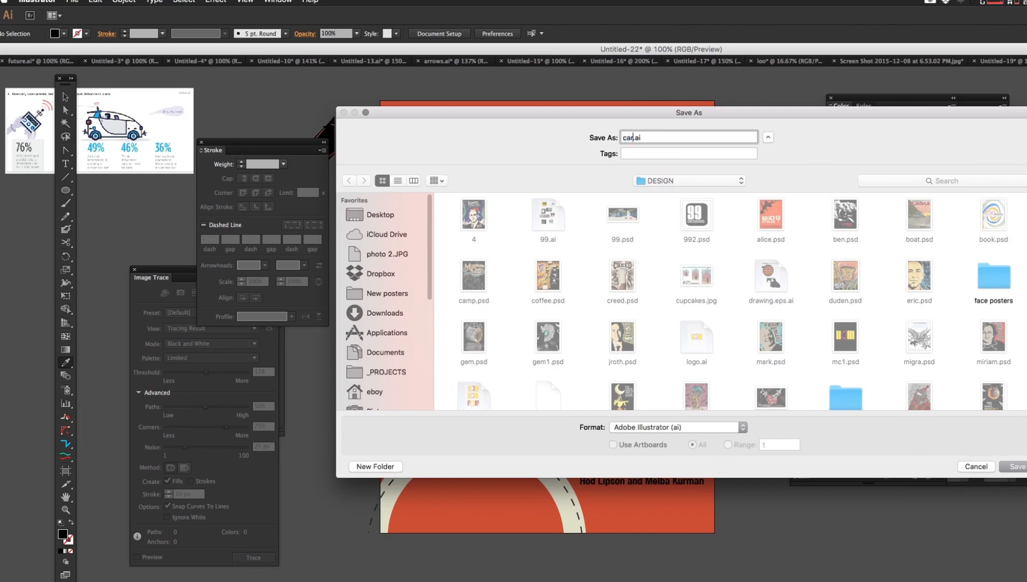
left_click(1015, 466)
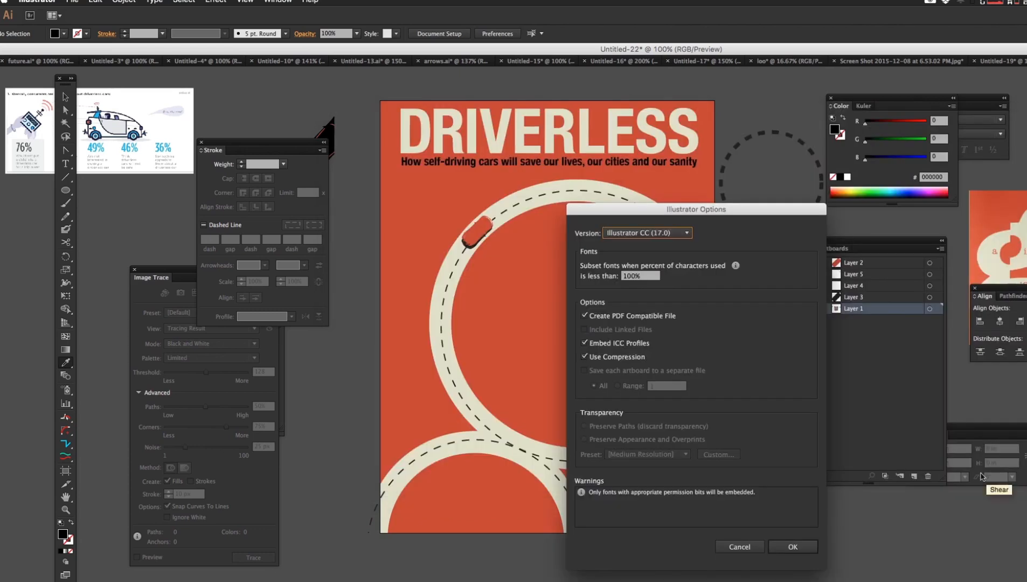
left_click(801, 548)
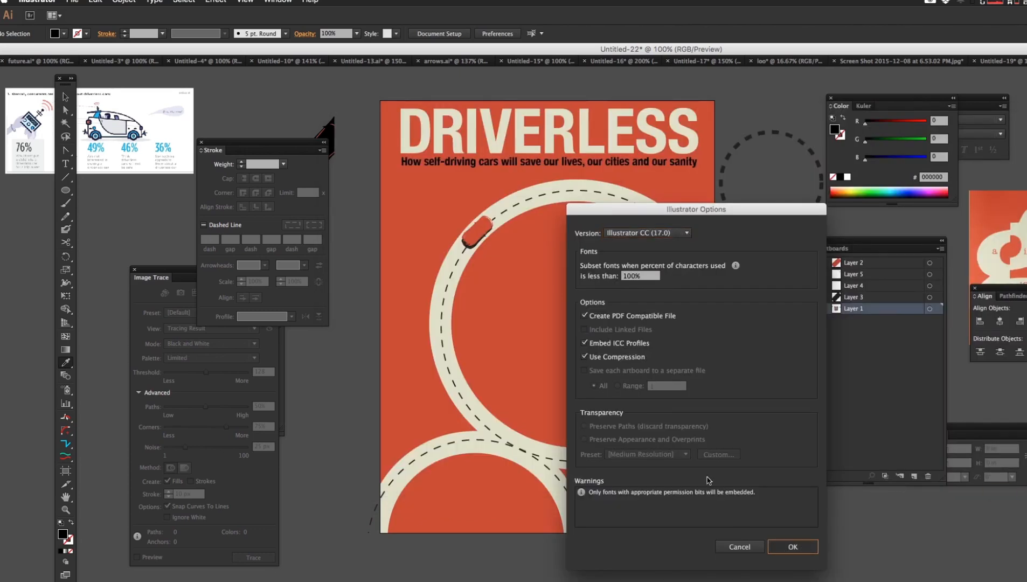
left_click(779, 544)
Step: Switch to Photoshop and add a new layer above Layer 1 in the Untitled-37 poster document
key("super+Tab")
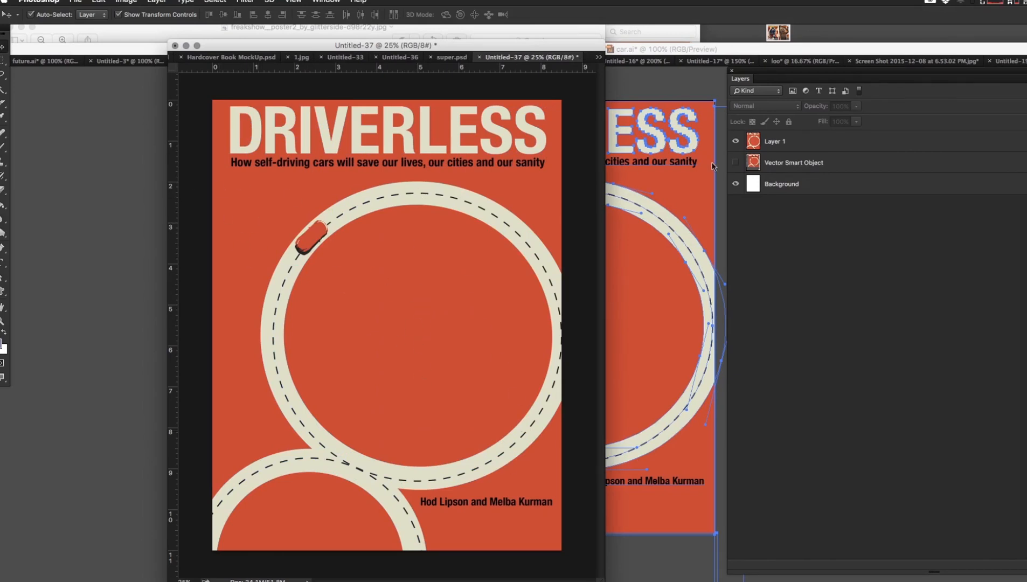
left_click(815, 144)
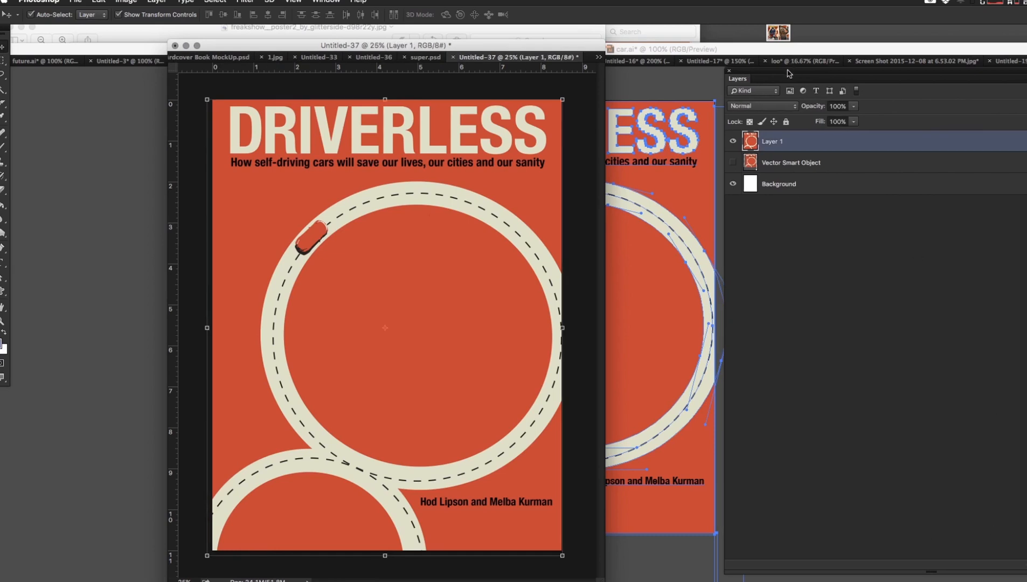
left_click_drag(794, 70, 720, 69)
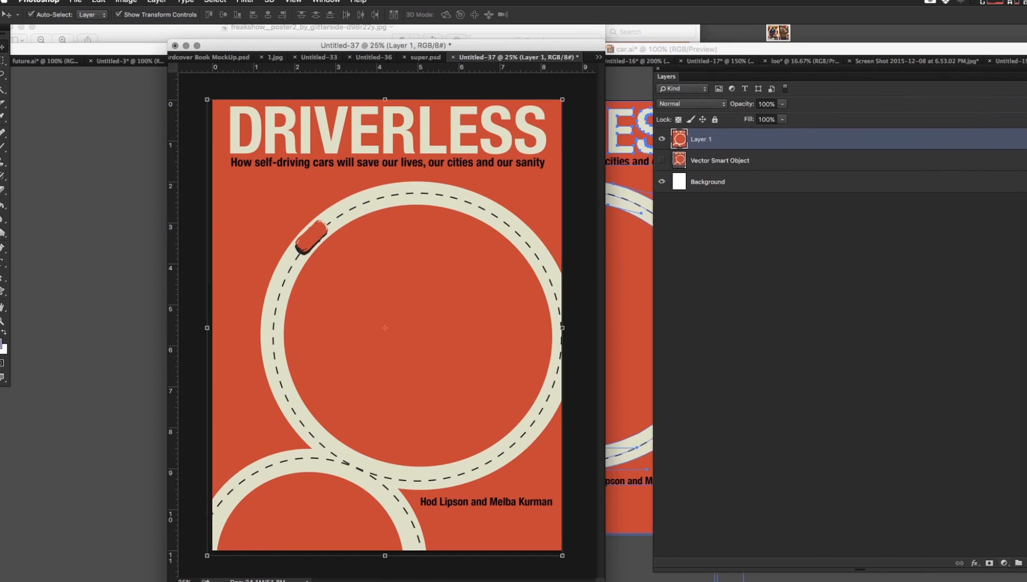
left_click(1026, 564)
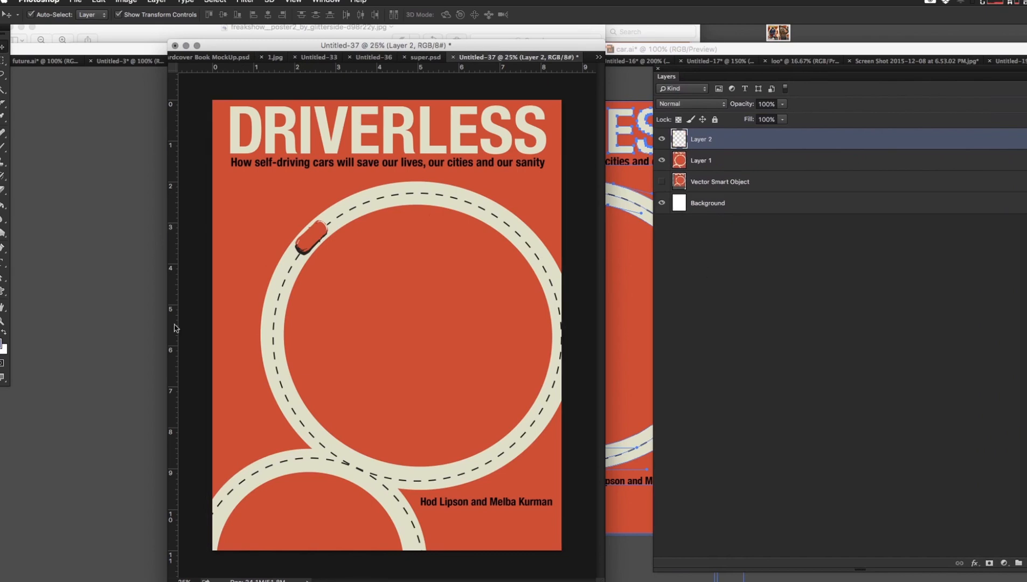
Step: Fill freehand Lasso selections outside the large ring's left and upper-right sides with the sampled poster red on Layer 2
key("i")
left_click(242, 222)
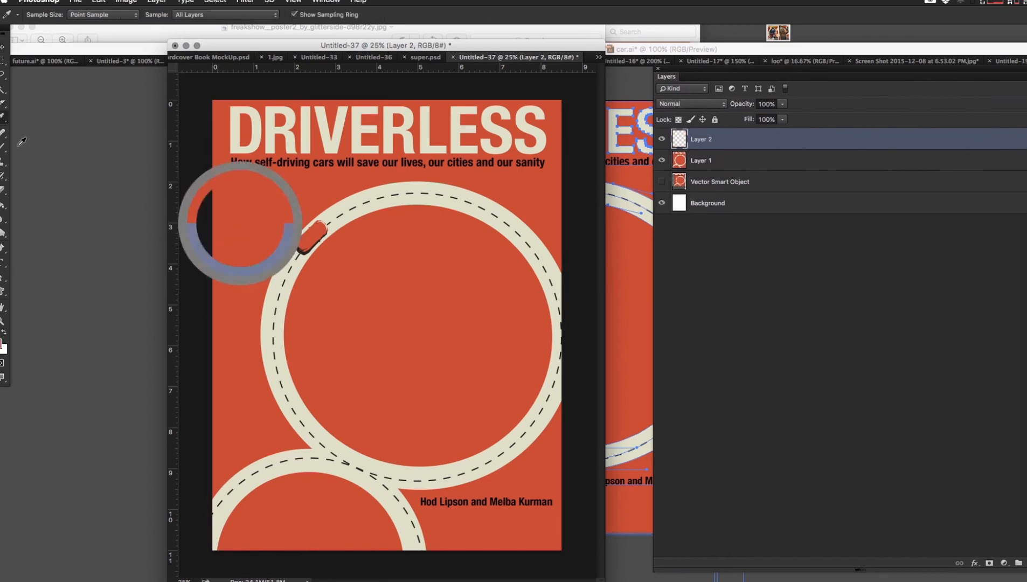
left_click(3, 75)
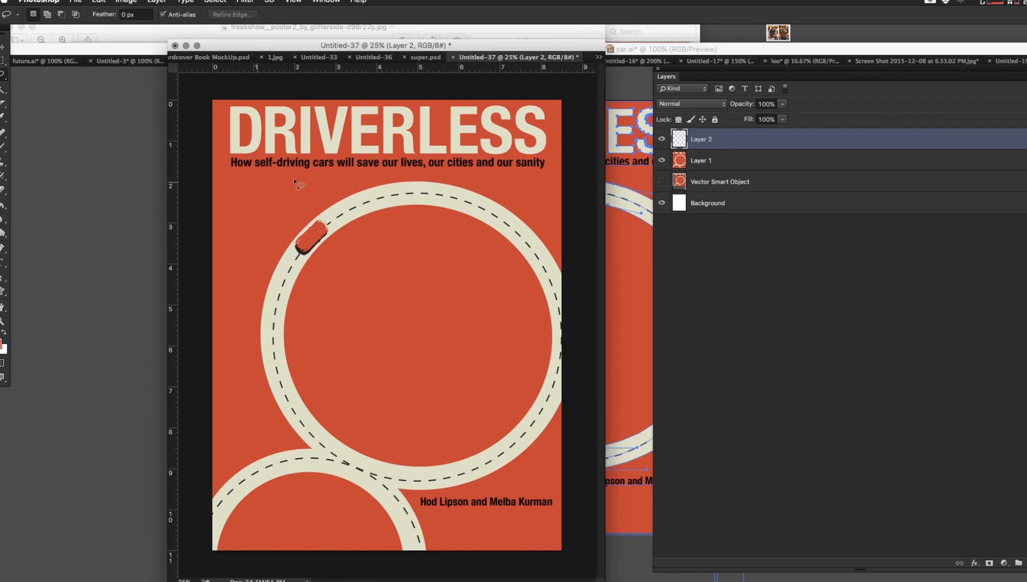
left_click_drag(261, 417, 235, 443)
left_click_drag(233, 349, 231, 181)
key("shift")
left_click_drag(509, 187, 487, 176)
key("i")
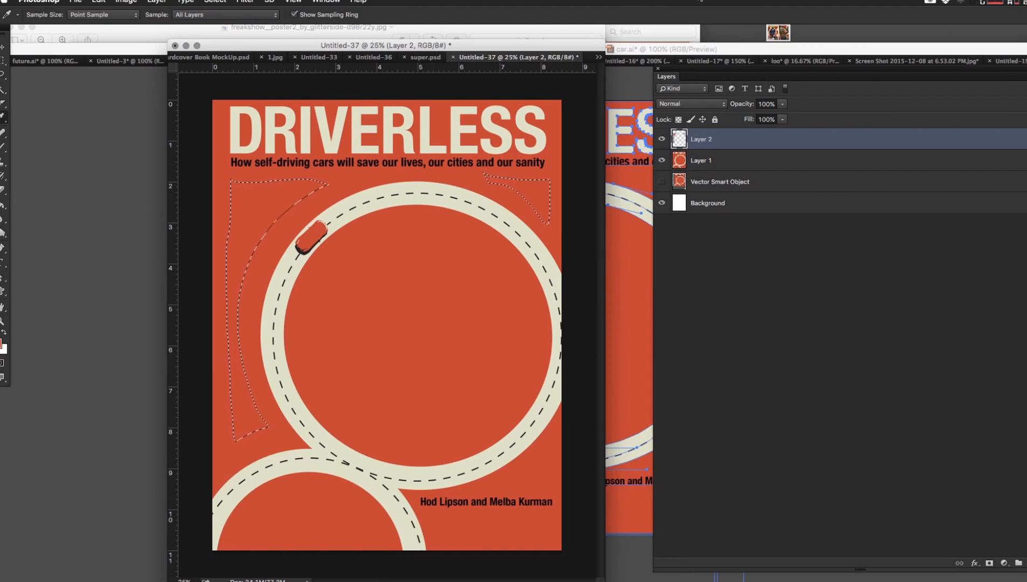
Step: Set Layer 2's blend mode to Multiply and deselect the filled areas
left_click(699, 105)
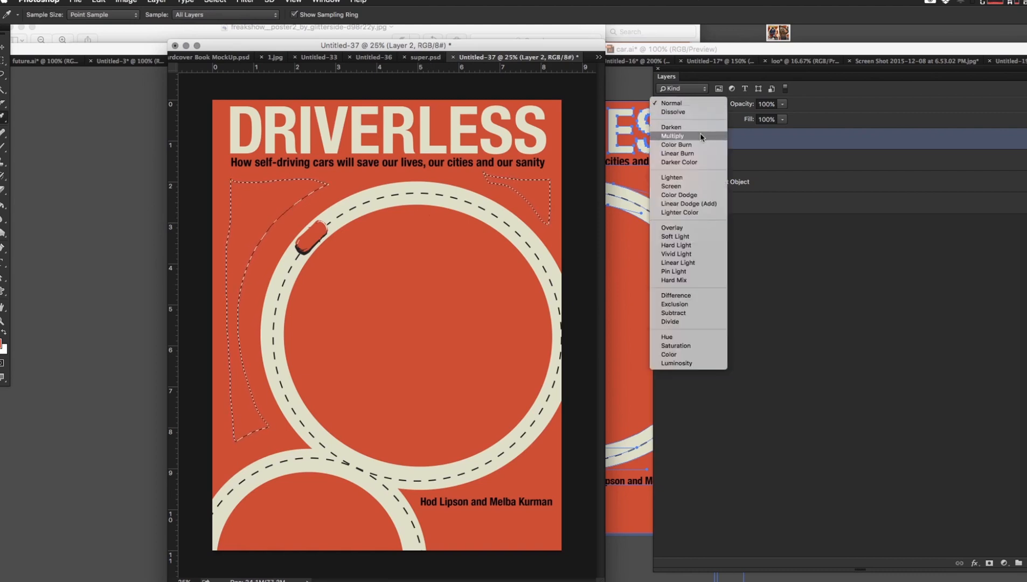
left_click(701, 137)
key("super+d")
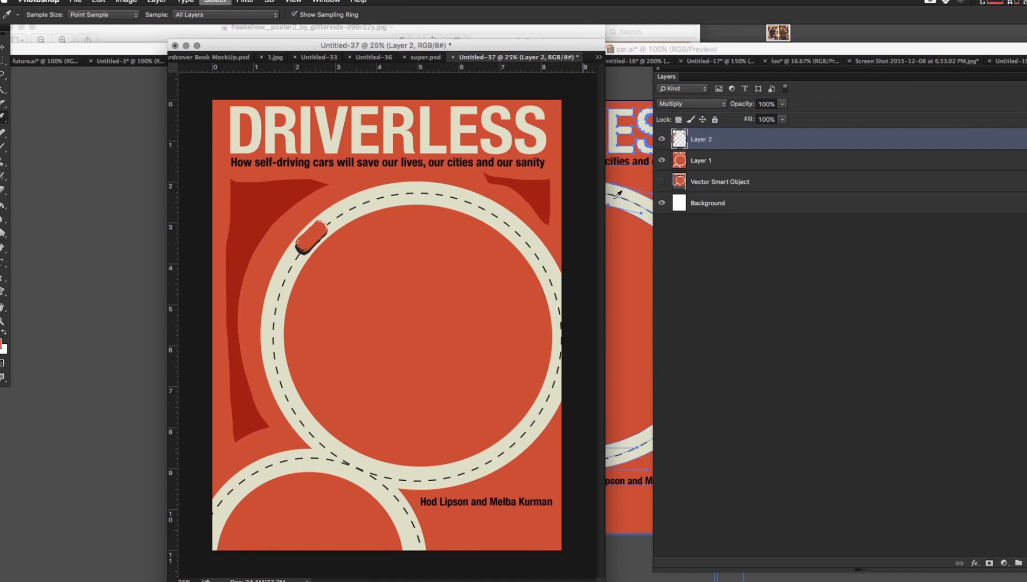